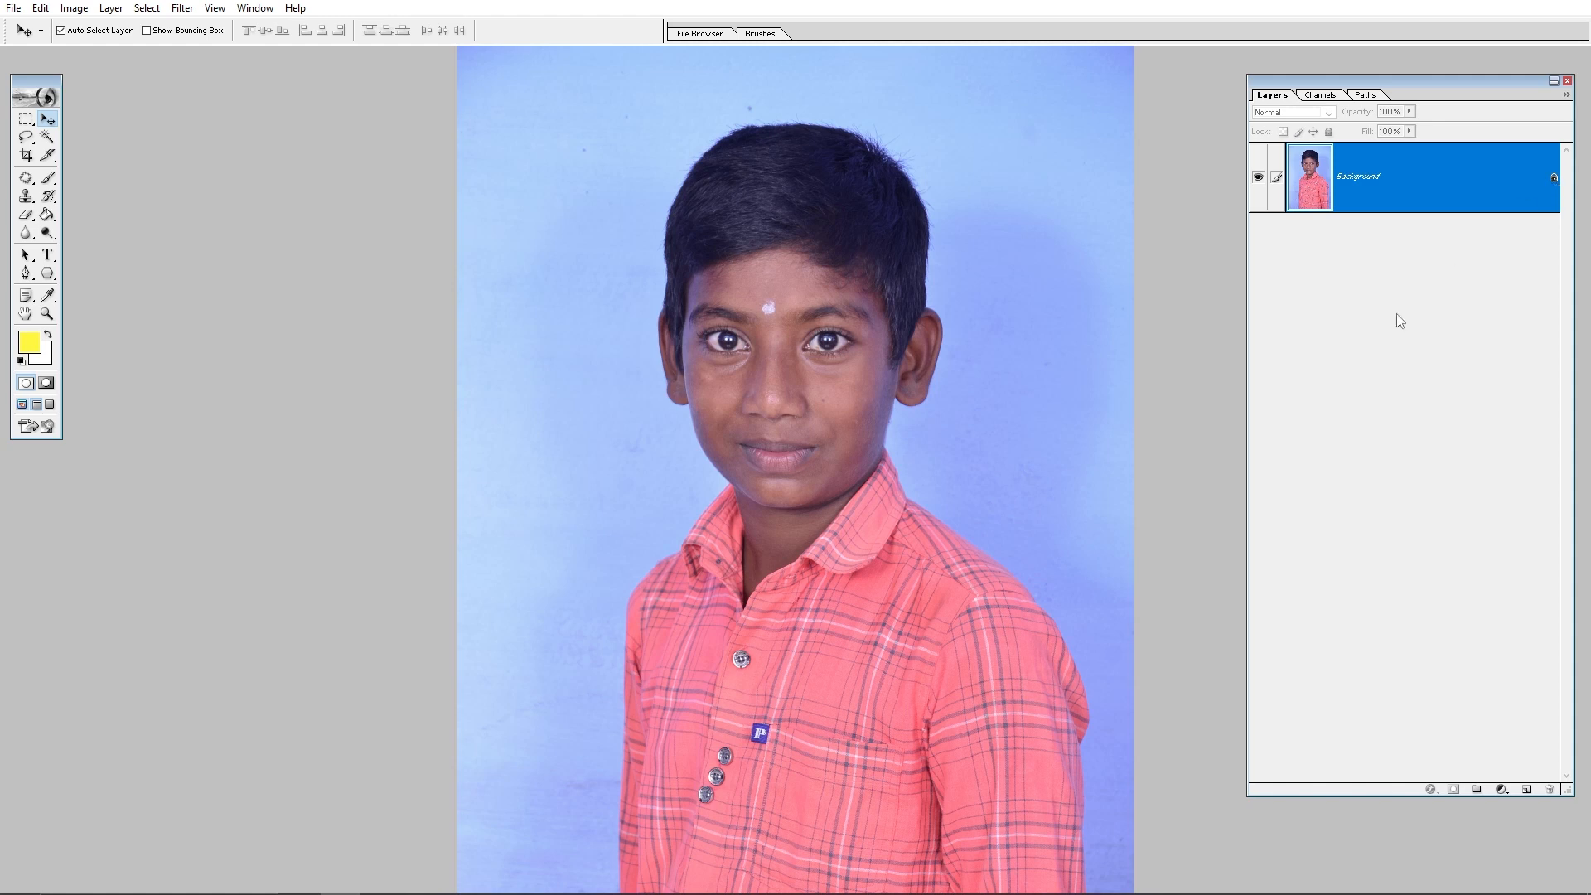
Step: Duplicate the Background layer and merge the copy back down into it
key(ctrl+j)
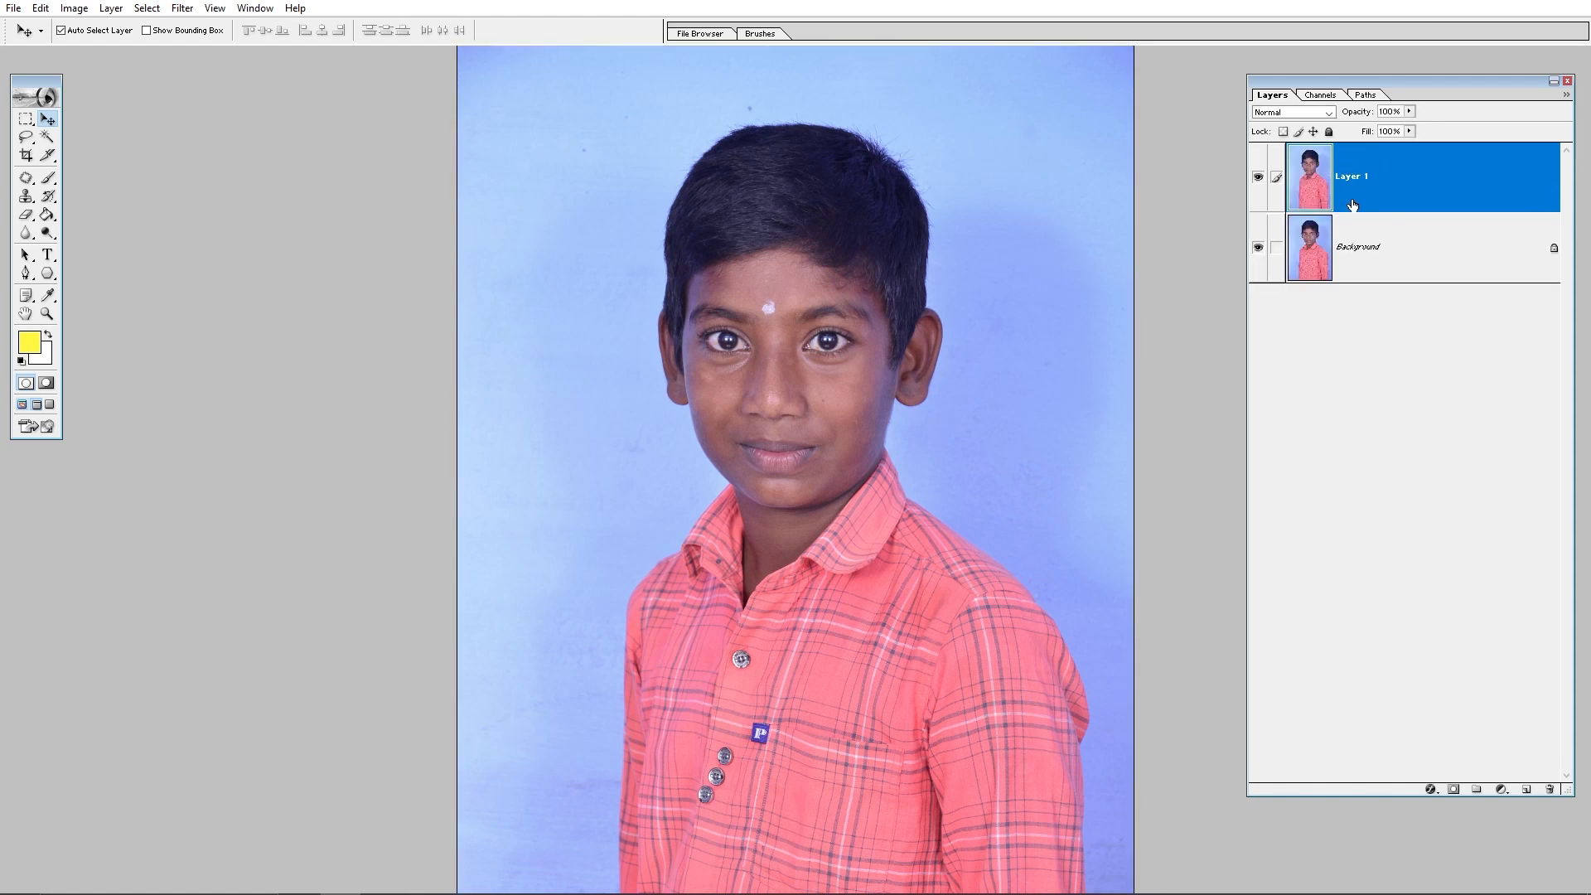
key(ctrl+e)
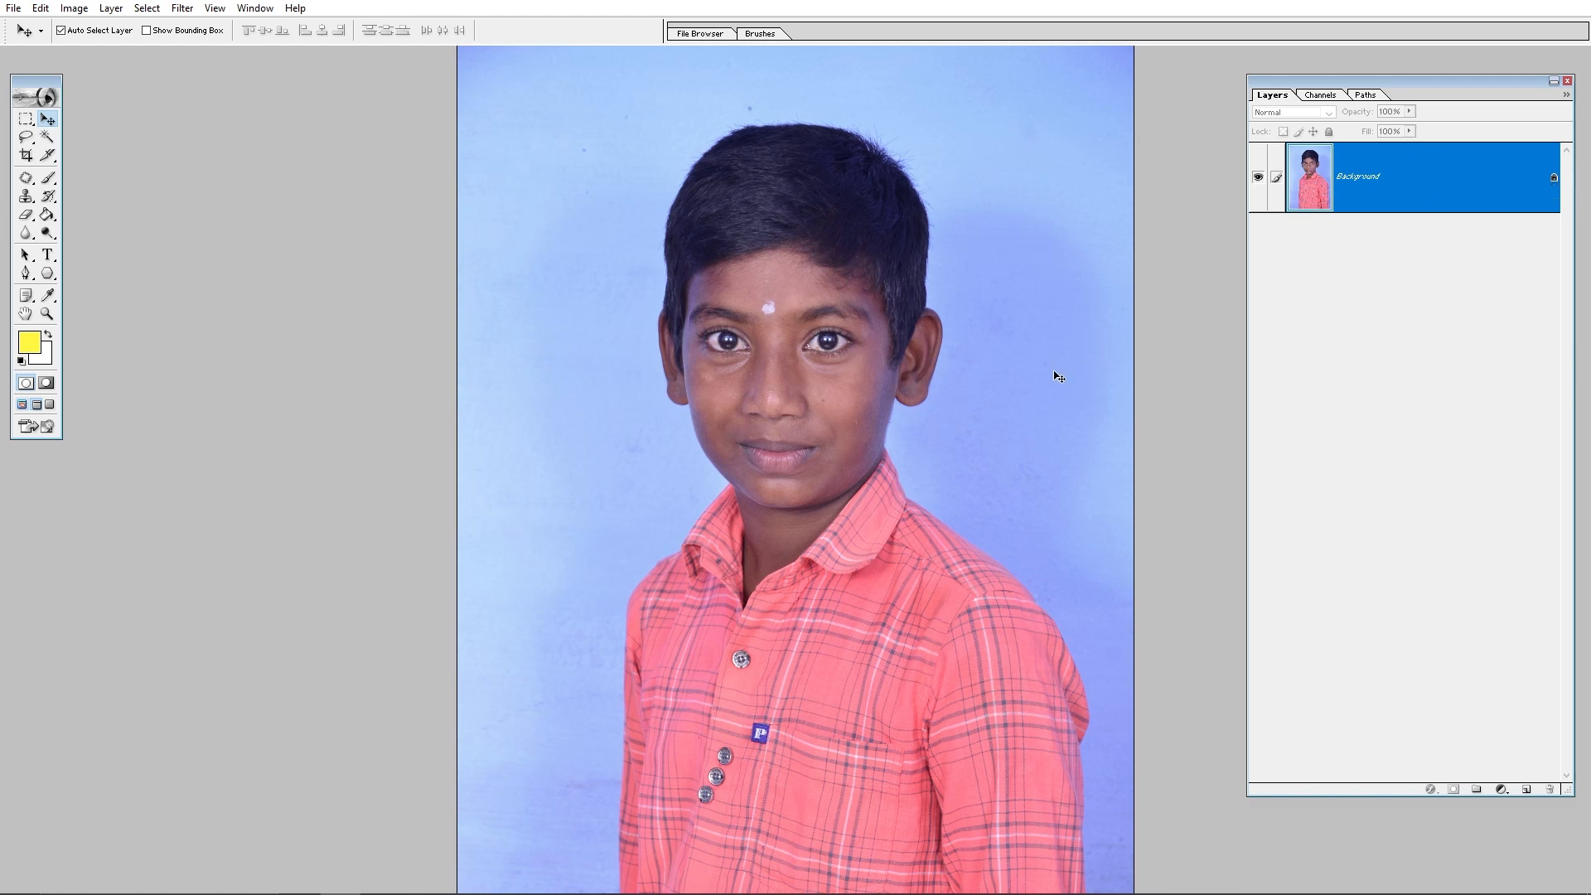
Step: Duplicate the Background layer again and switch the copy's position lock on and back off
key(ctrl+j)
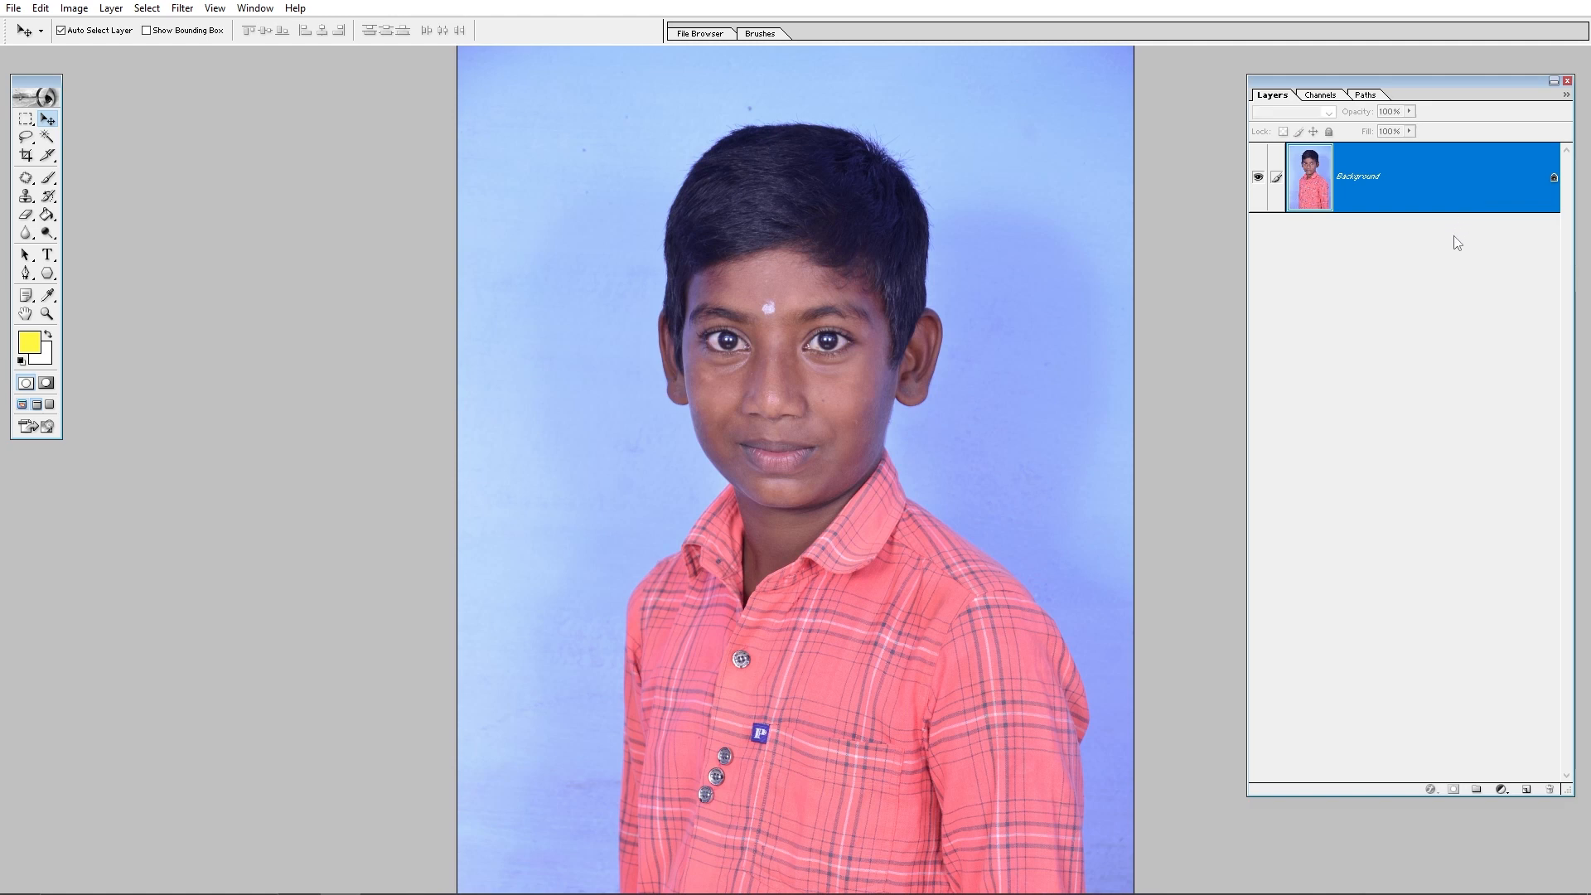
click(1312, 135)
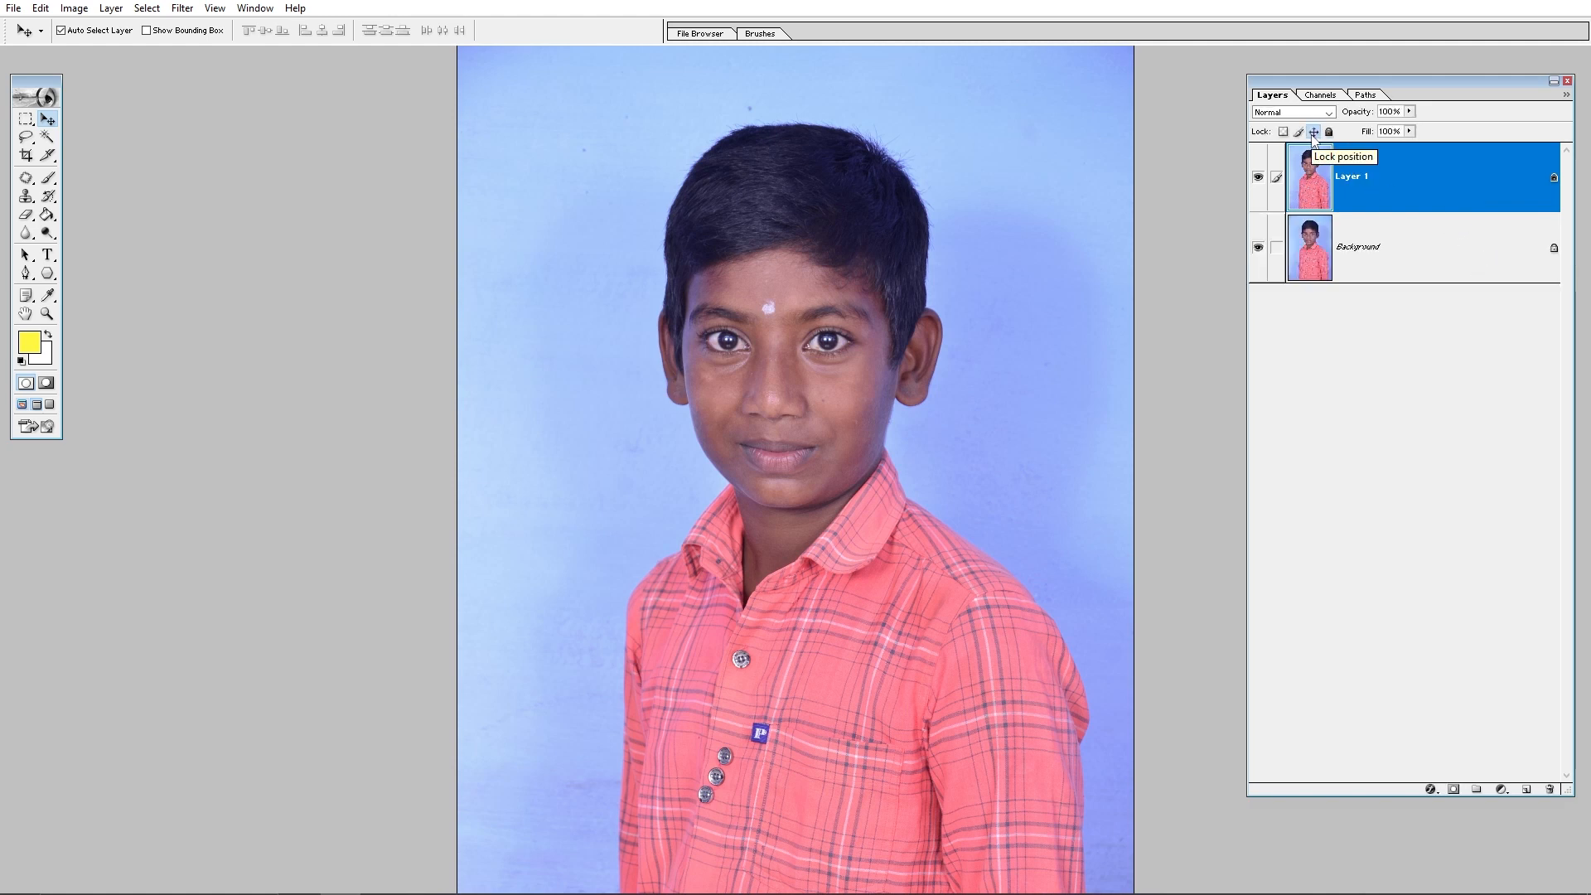
click(1313, 133)
Step: Close the KDS_9006.JPG document without saving the changes and return to the desktop
key(ctrl+w)
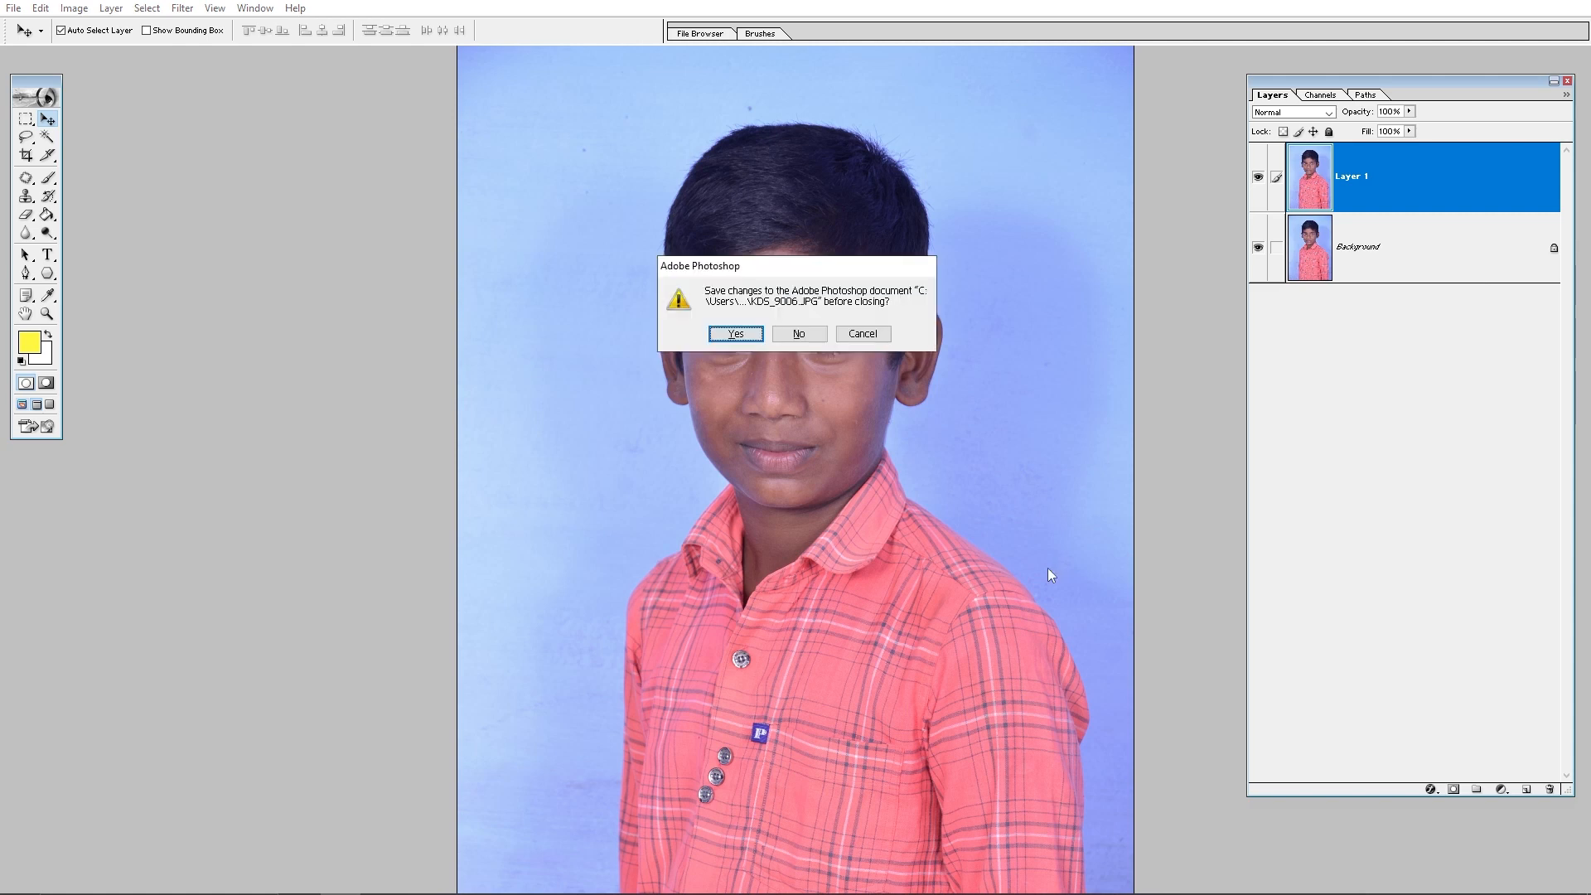
key(Tab)
key(Return)
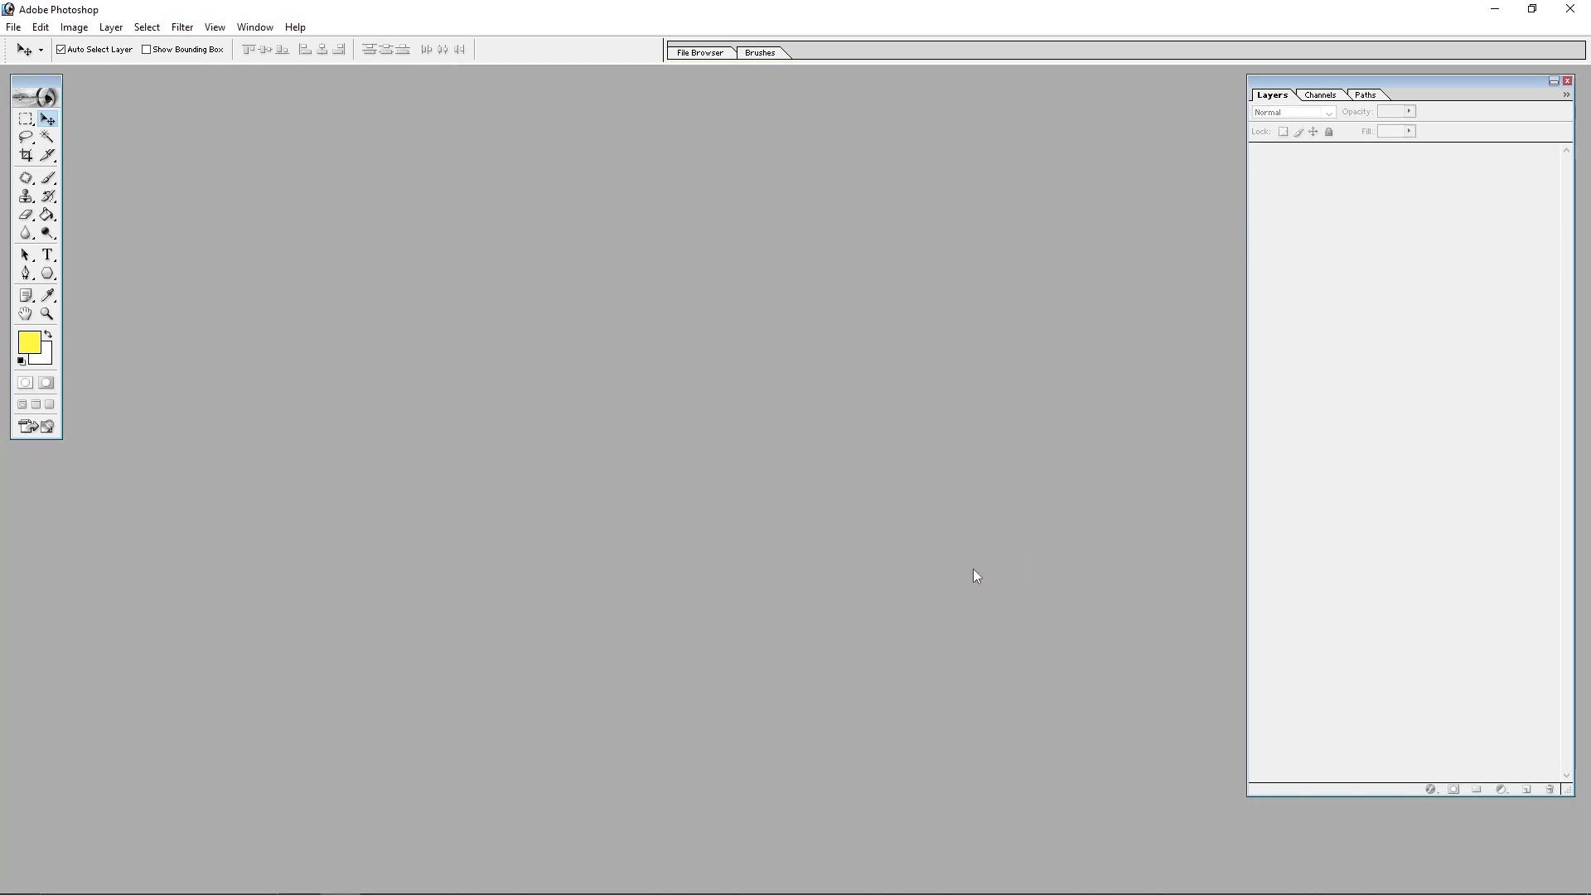
key(ctrl+q)
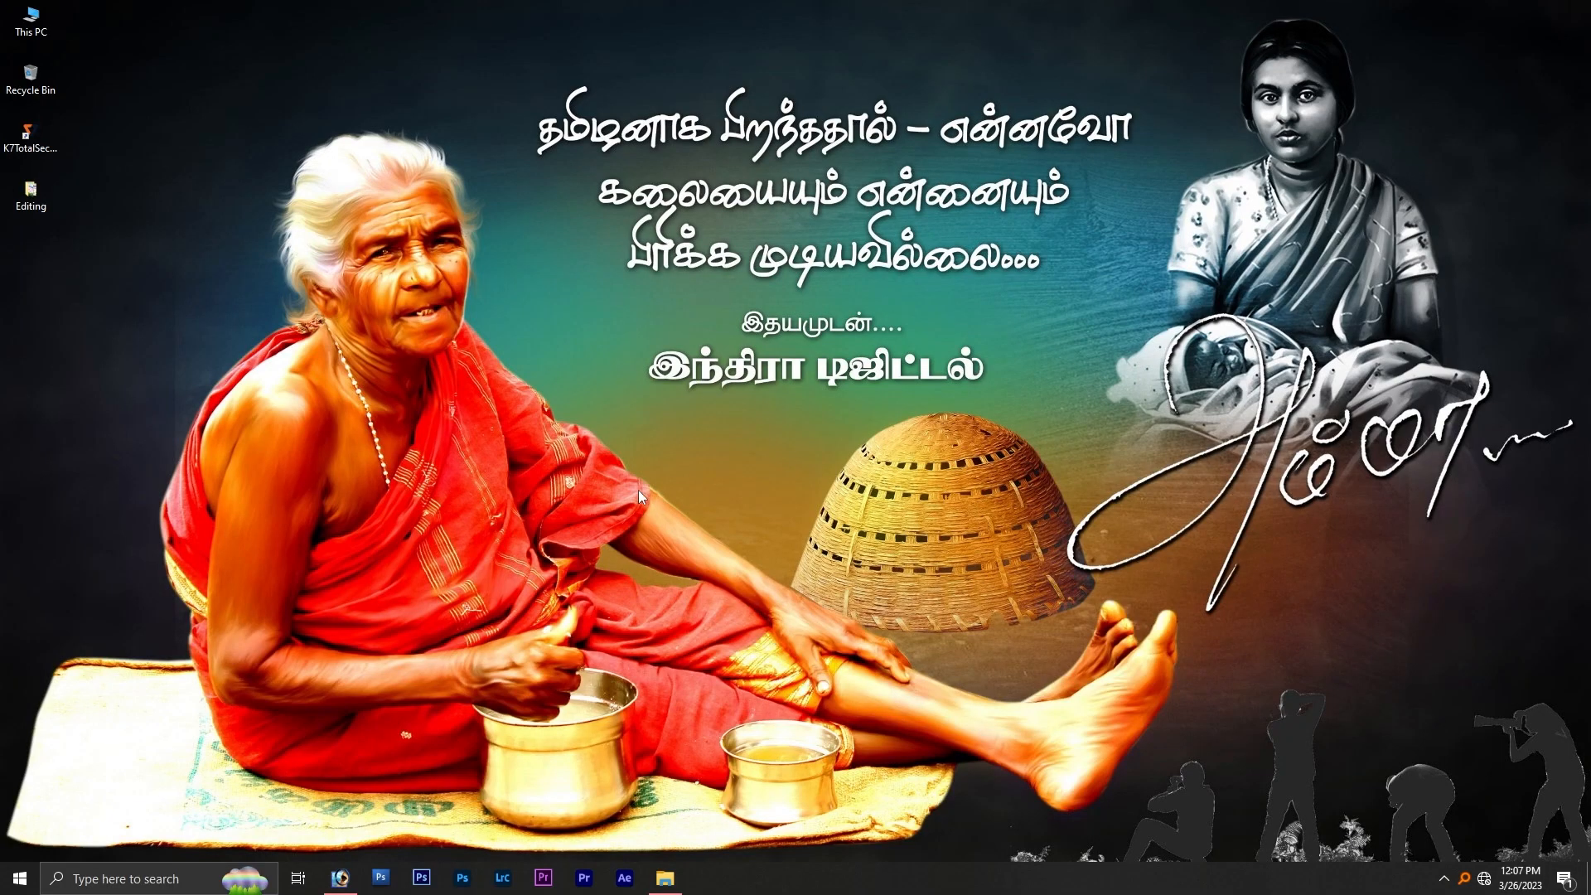
Step: Refresh the desktop, then open the Editing folder and the photoshopshortcuts.pdf file in it
right_click(463, 262)
click(501, 309)
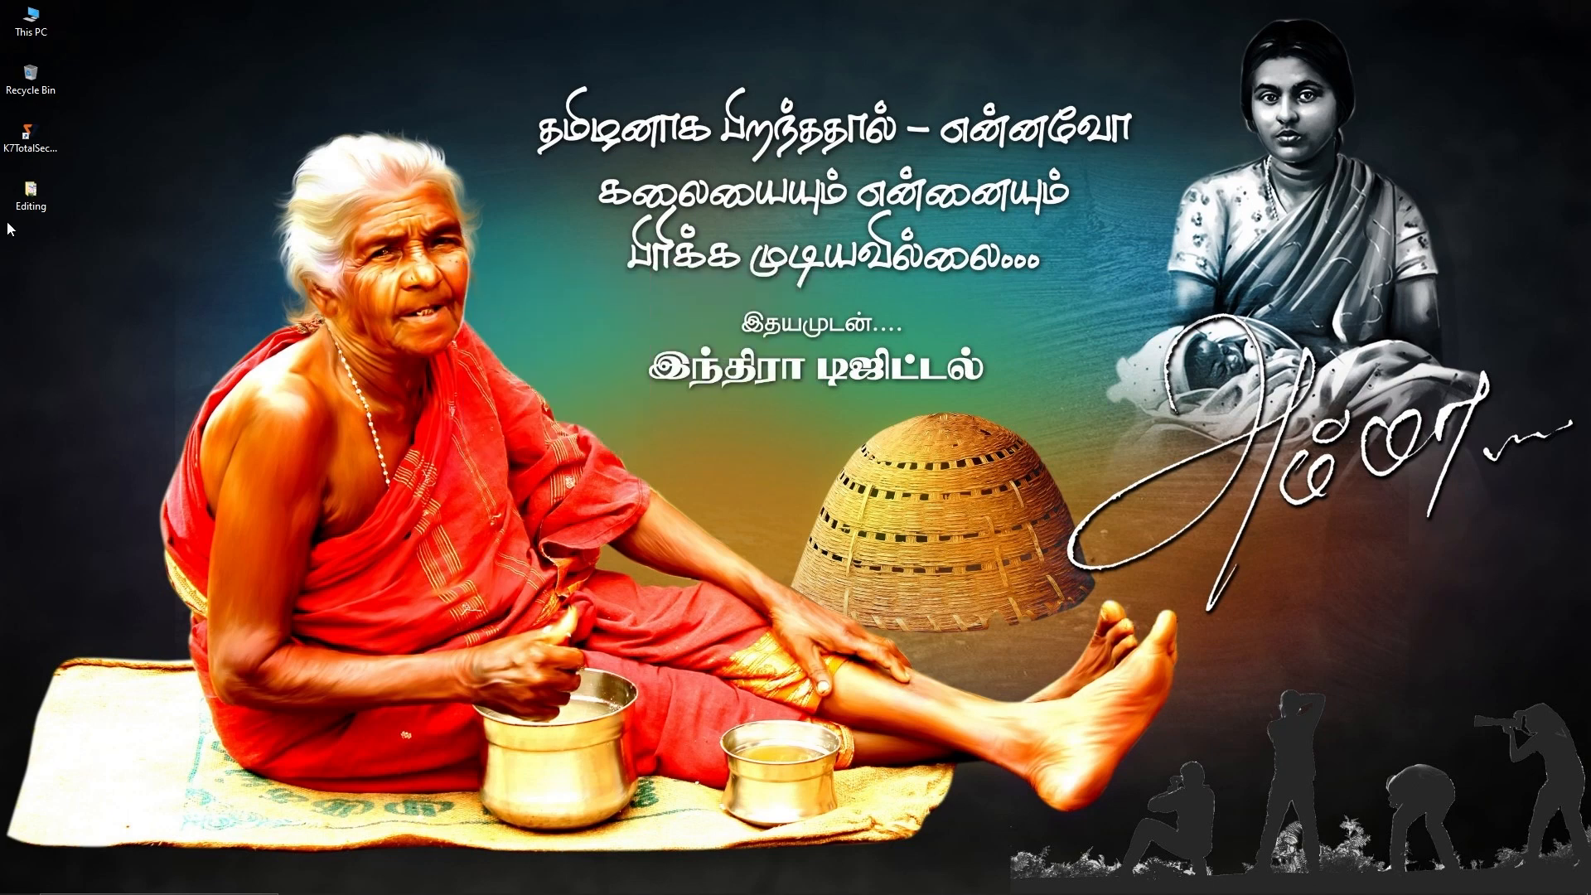
double_click(30, 196)
click(1183, 12)
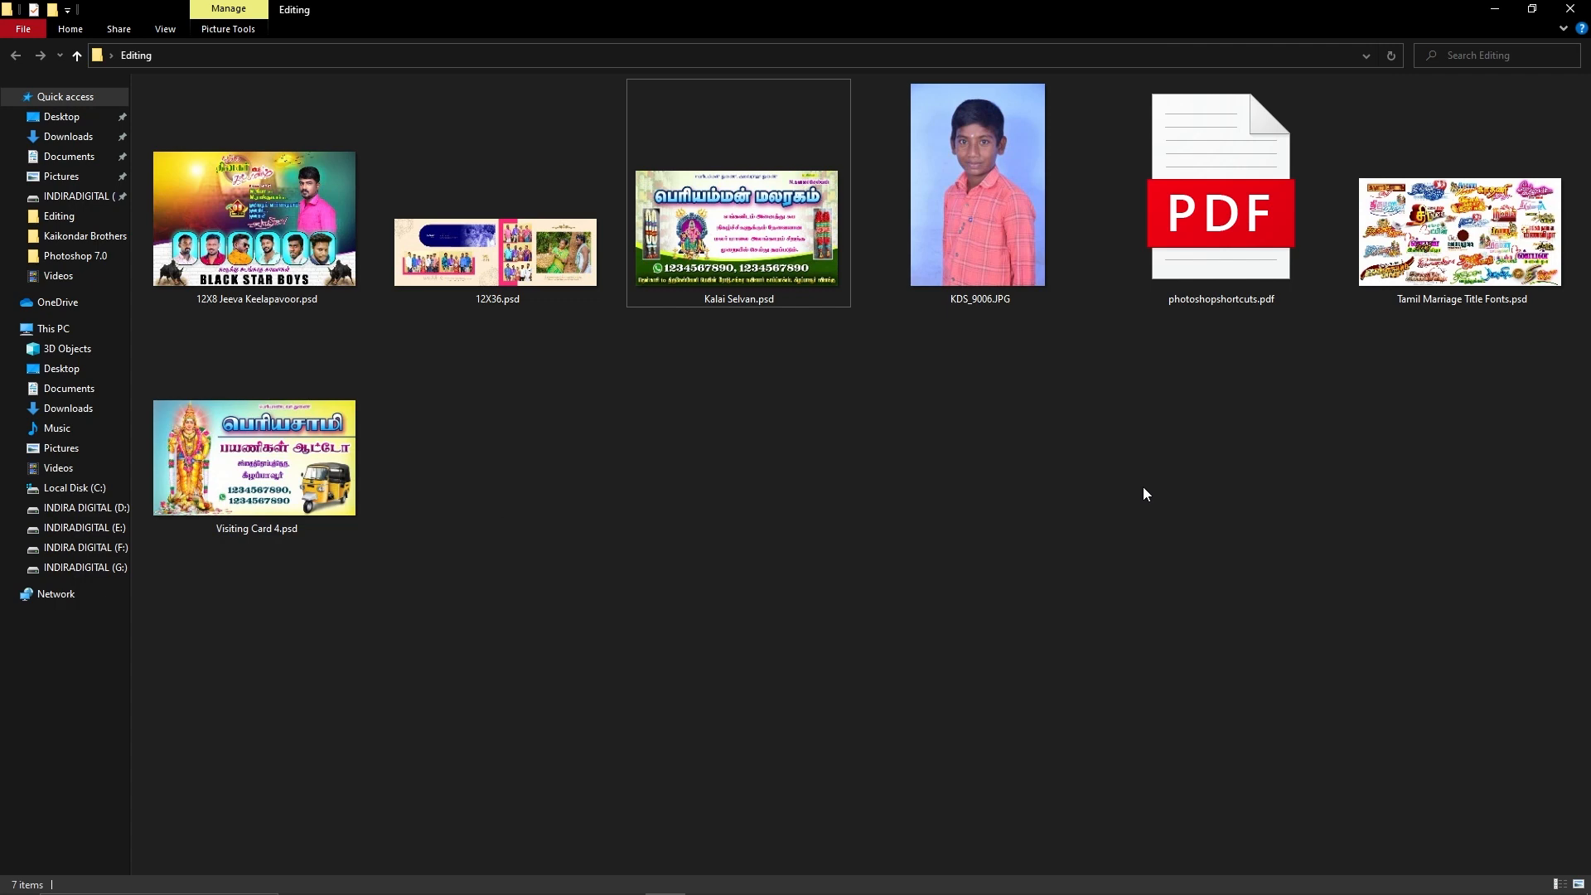
double_click(1181, 231)
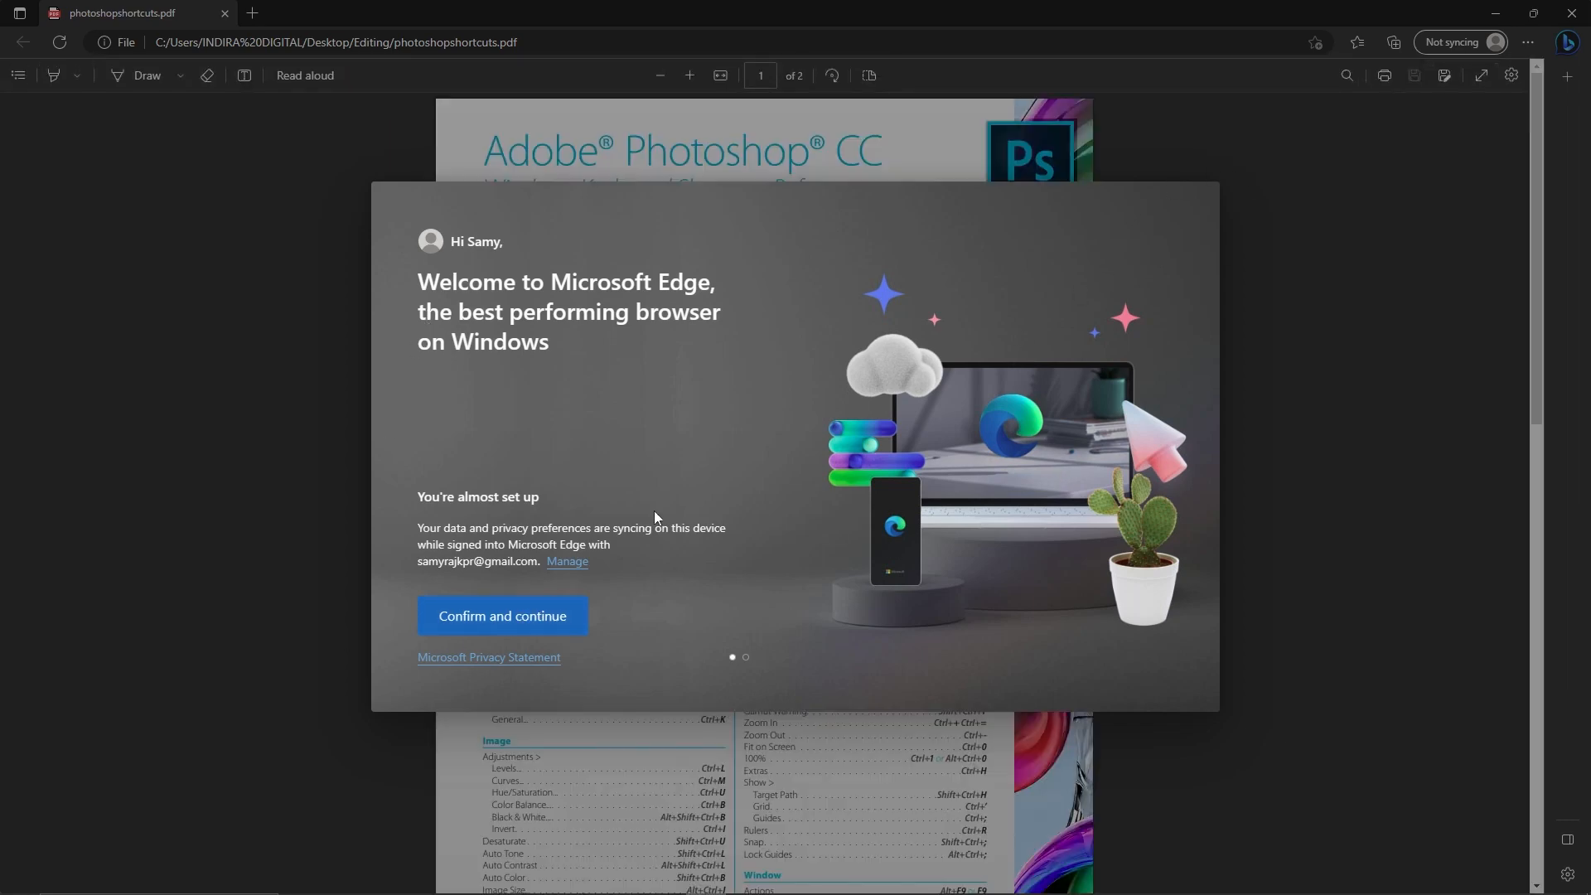
Step: Confirm the Microsoft Edge welcome message and close the extra Welcome and go.microsoft.com pages
click(502, 615)
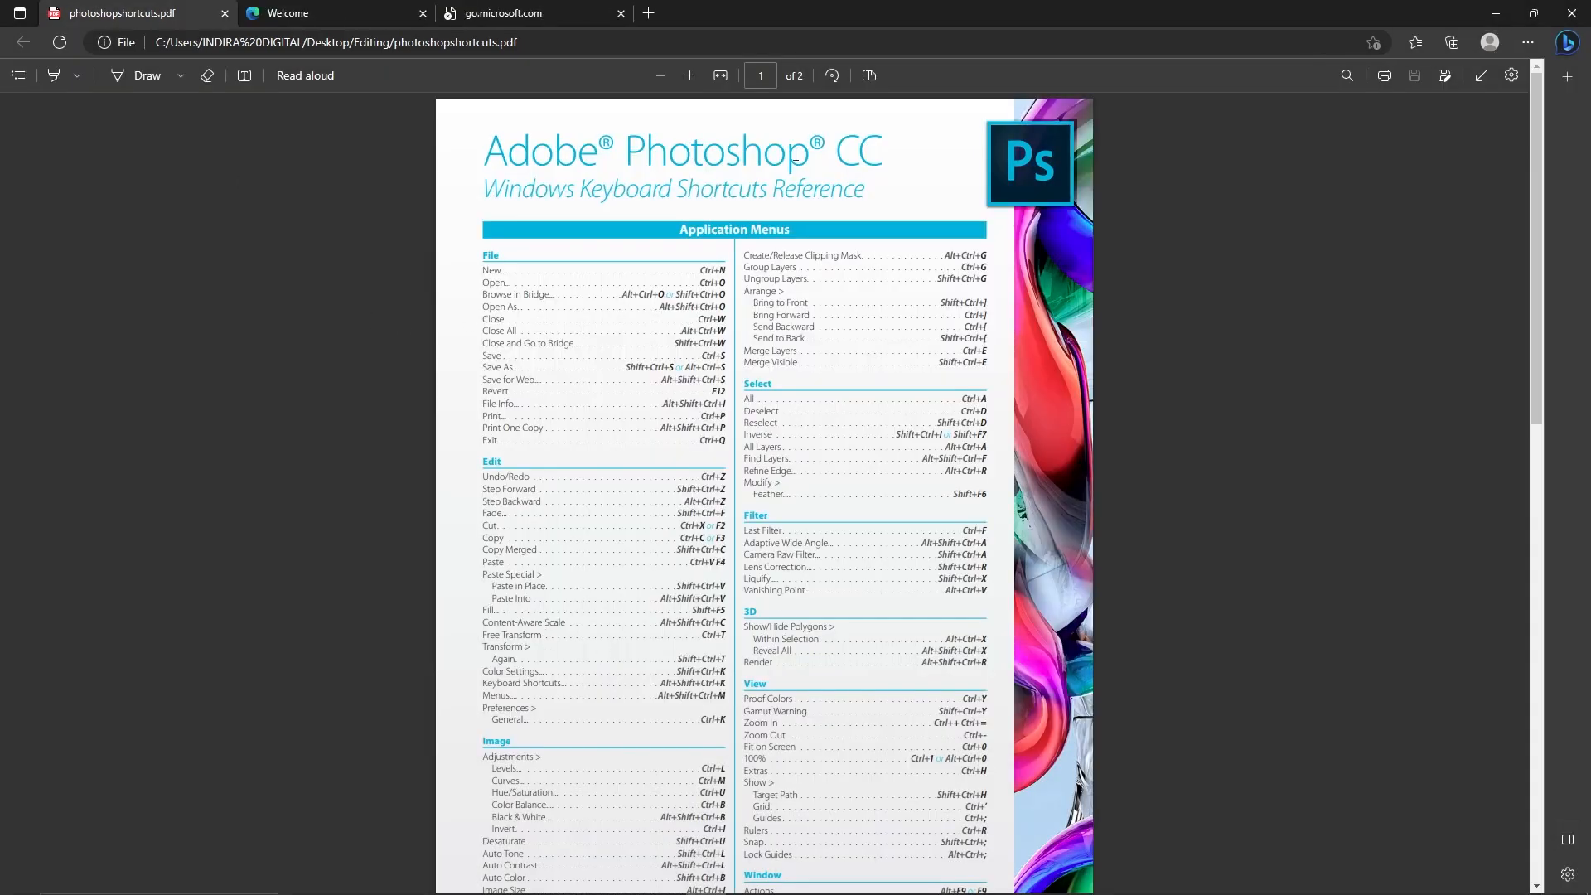
click(422, 14)
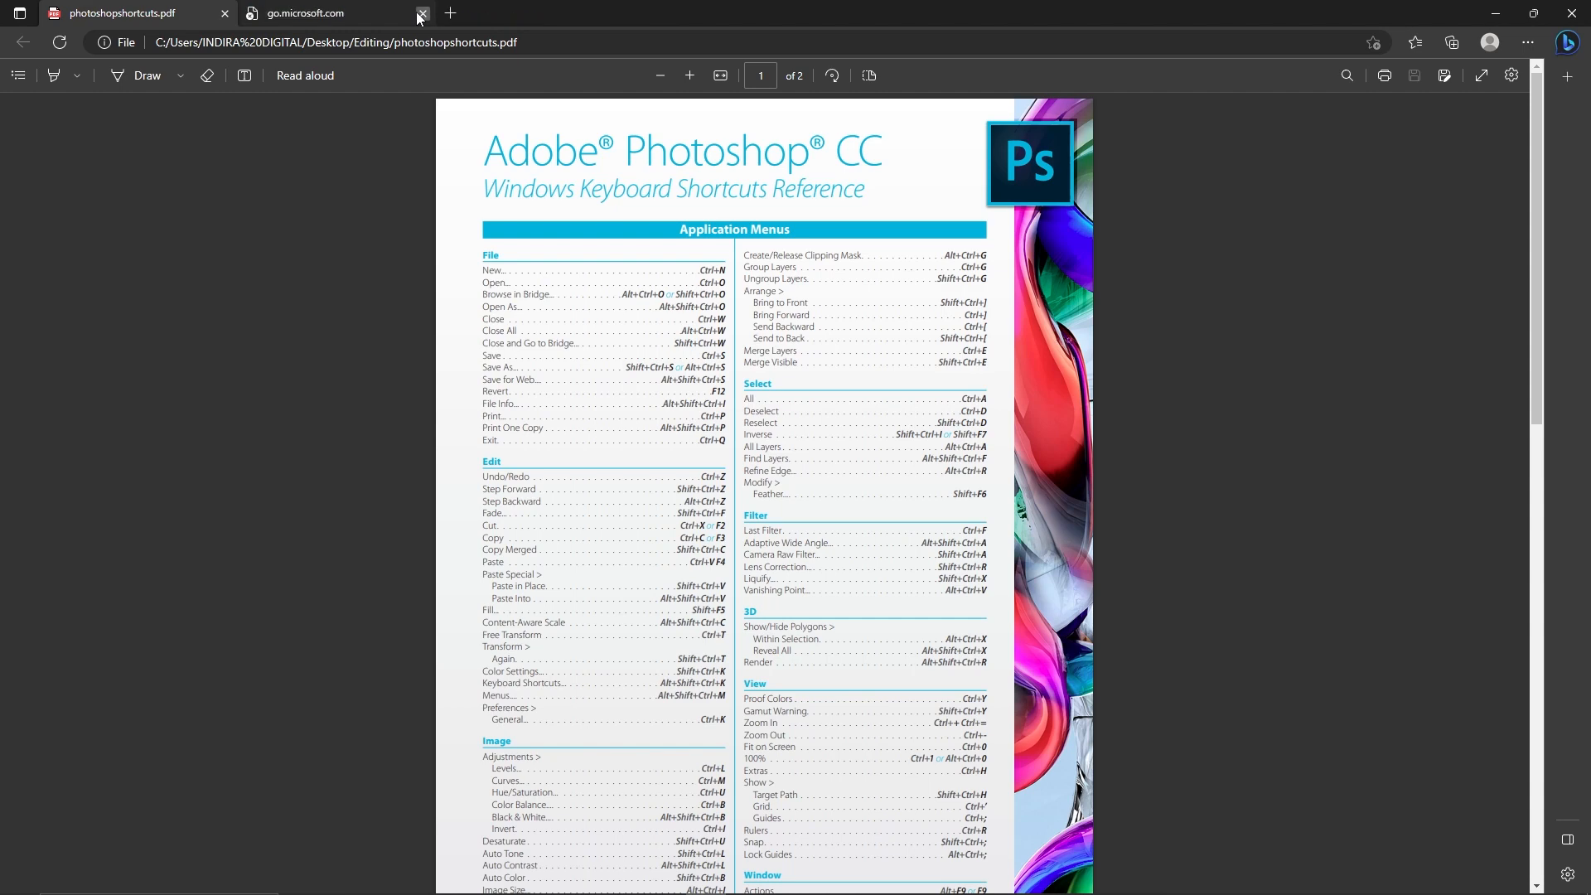
click(421, 14)
Step: Read through both pages of the Photoshop keyboard shortcuts reference at a larger size, then close the PDF
ctrl+scroll(698, 313, up, 3)
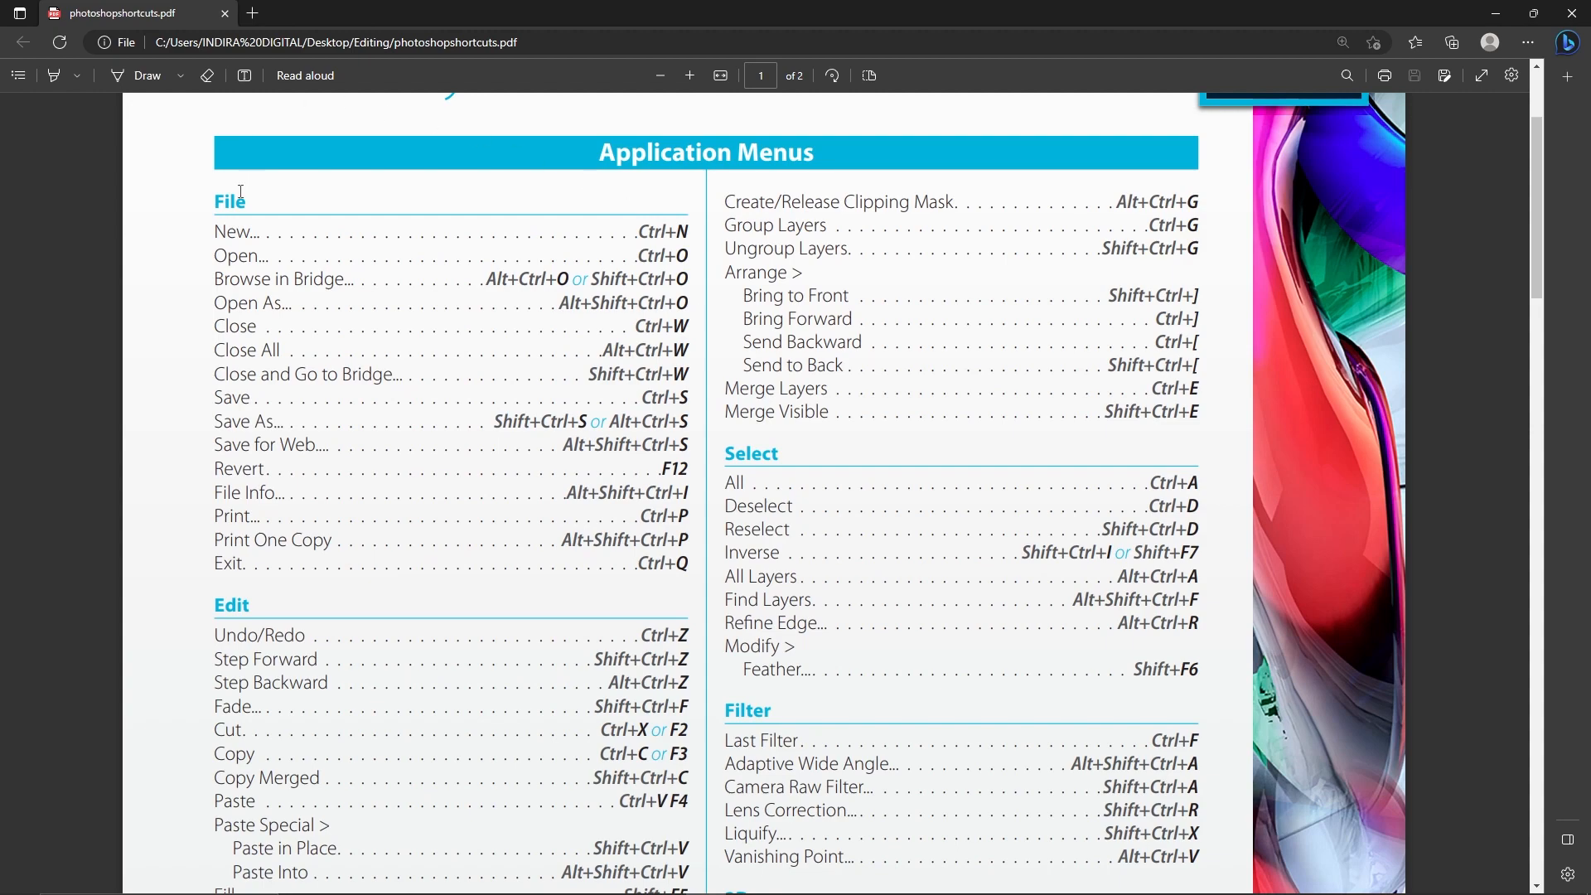
scroll(242, 609, down, 12)
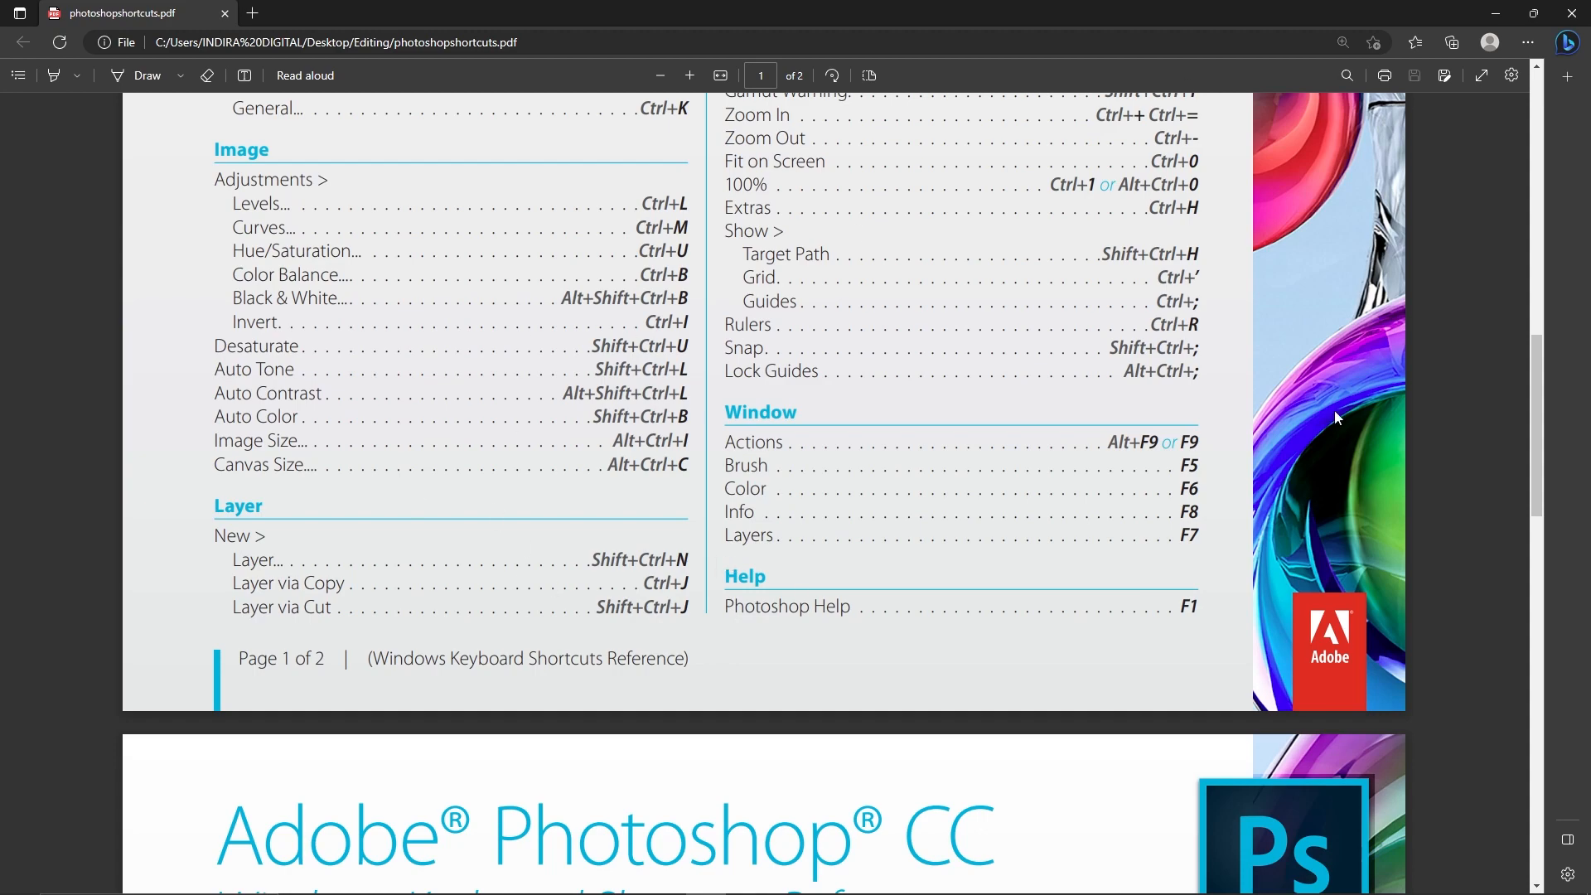
scroll(776, 479, down, 5)
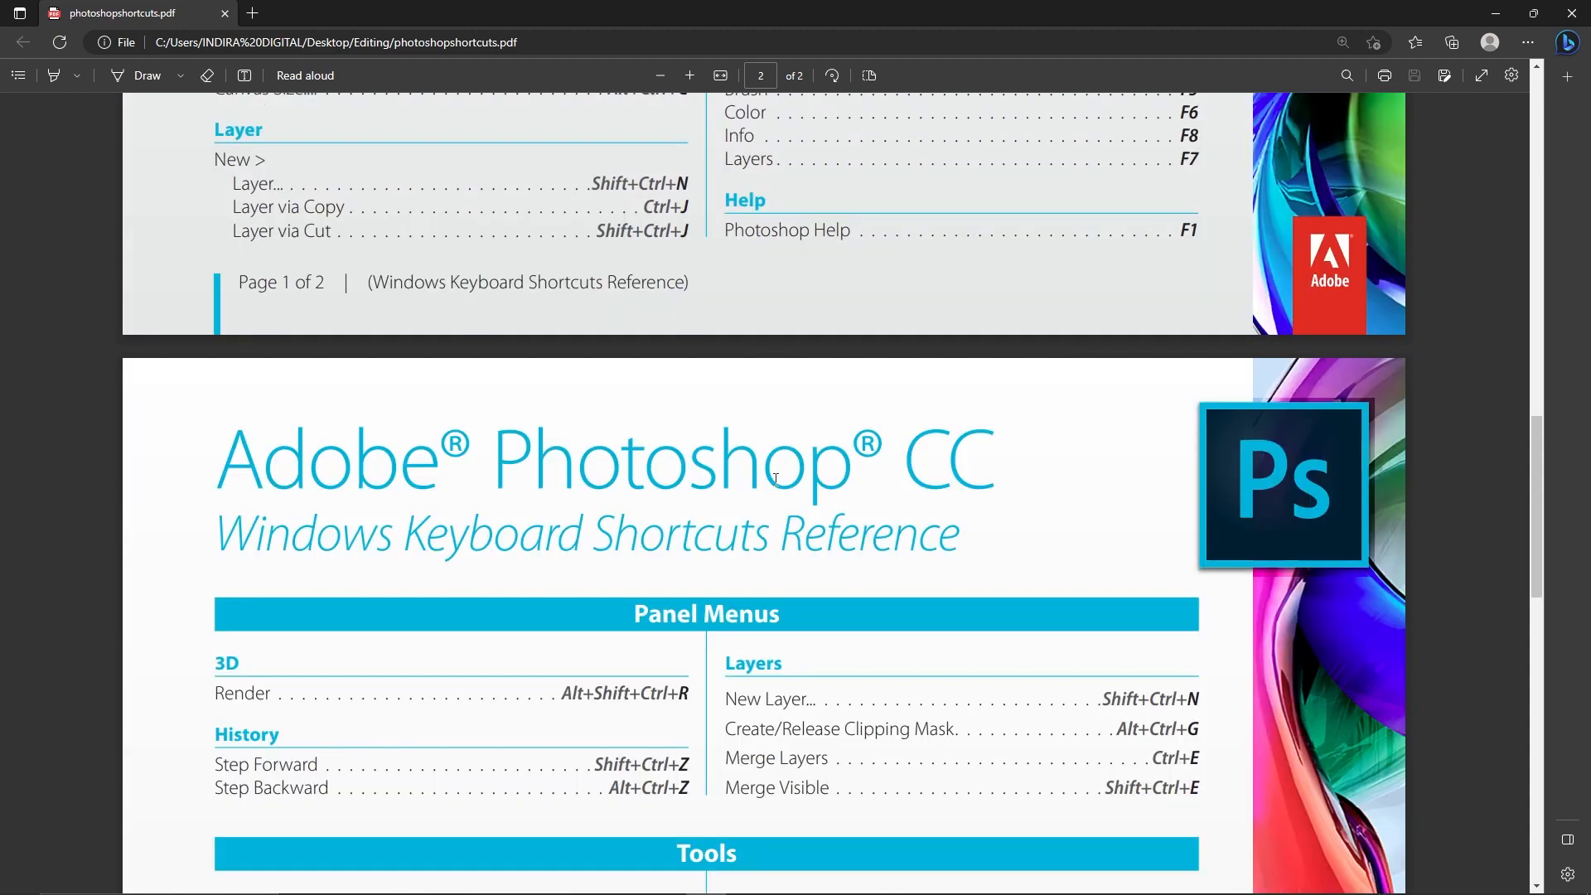
scroll(775, 478, down, 5)
scroll(579, 481, down, 3)
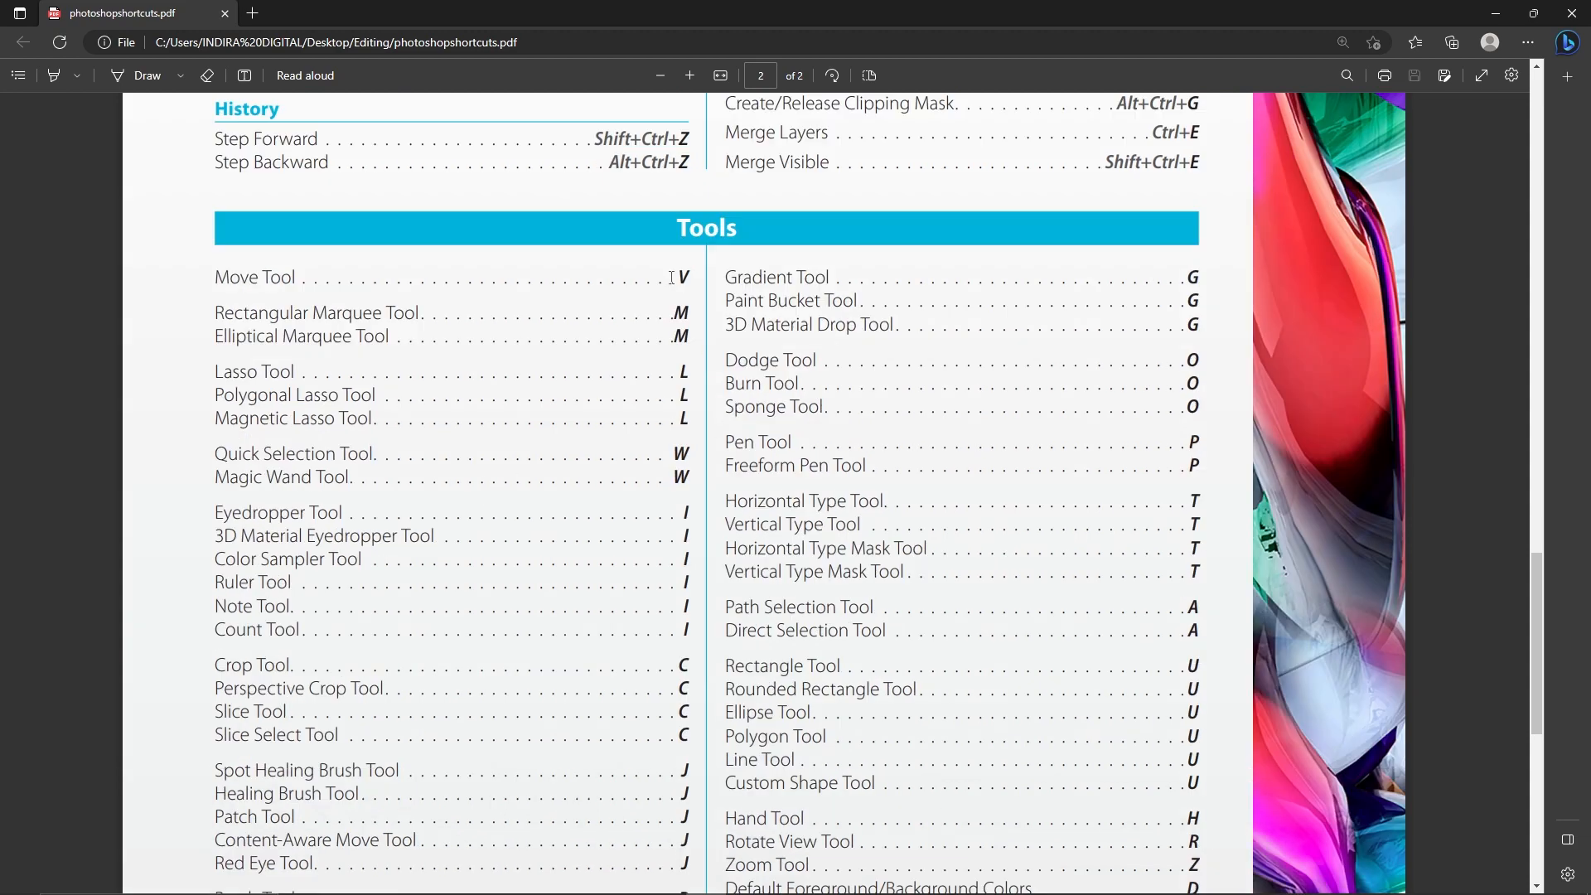
scroll(812, 265, down, 9)
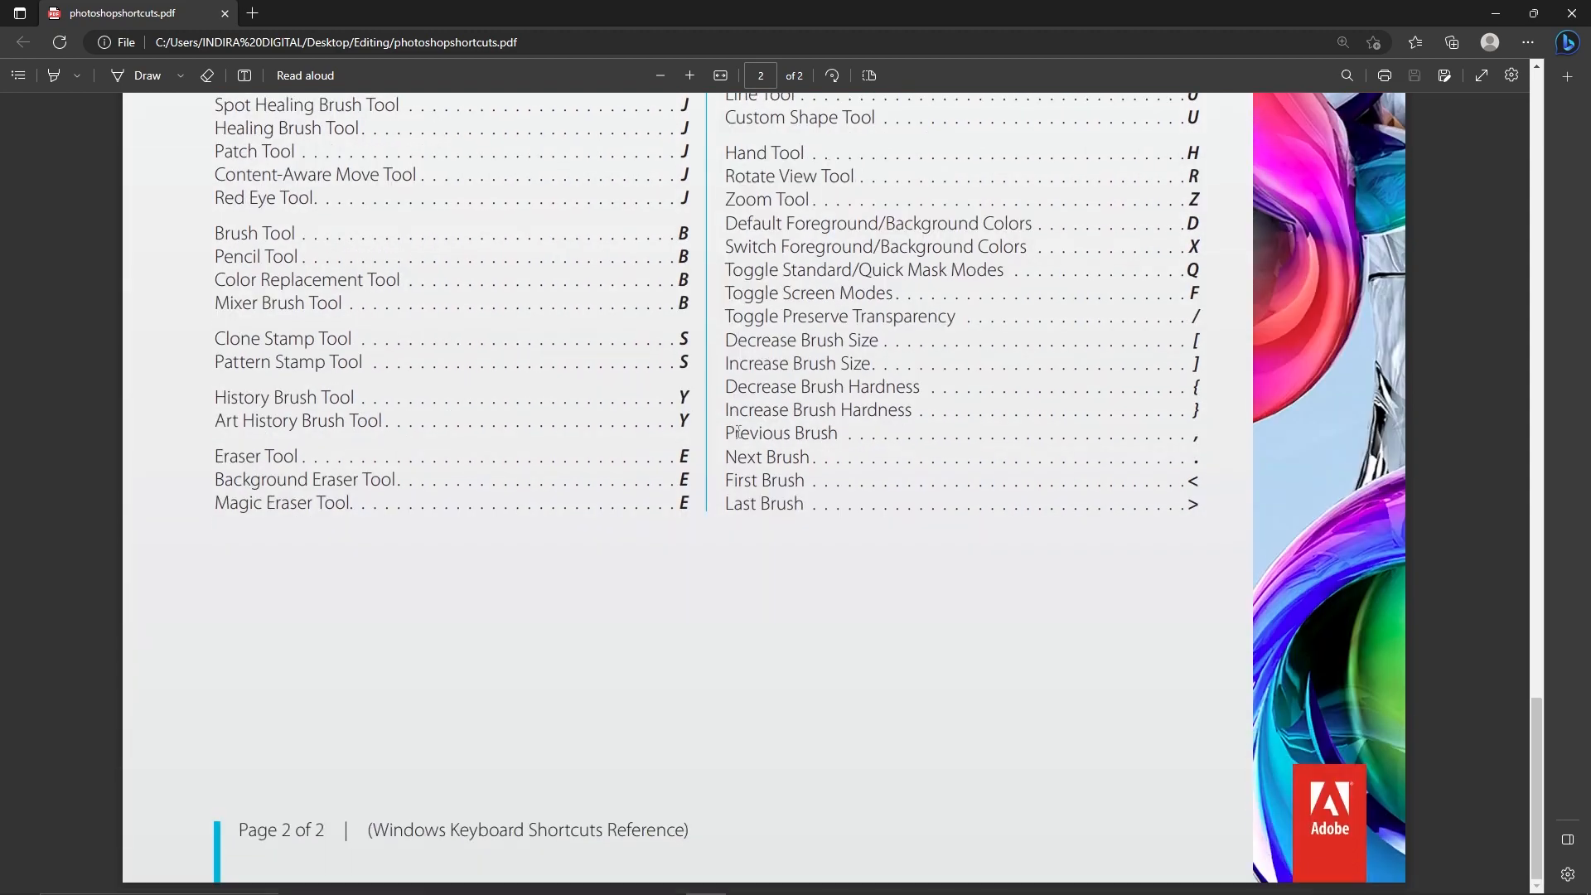
scroll(732, 501, up, 5)
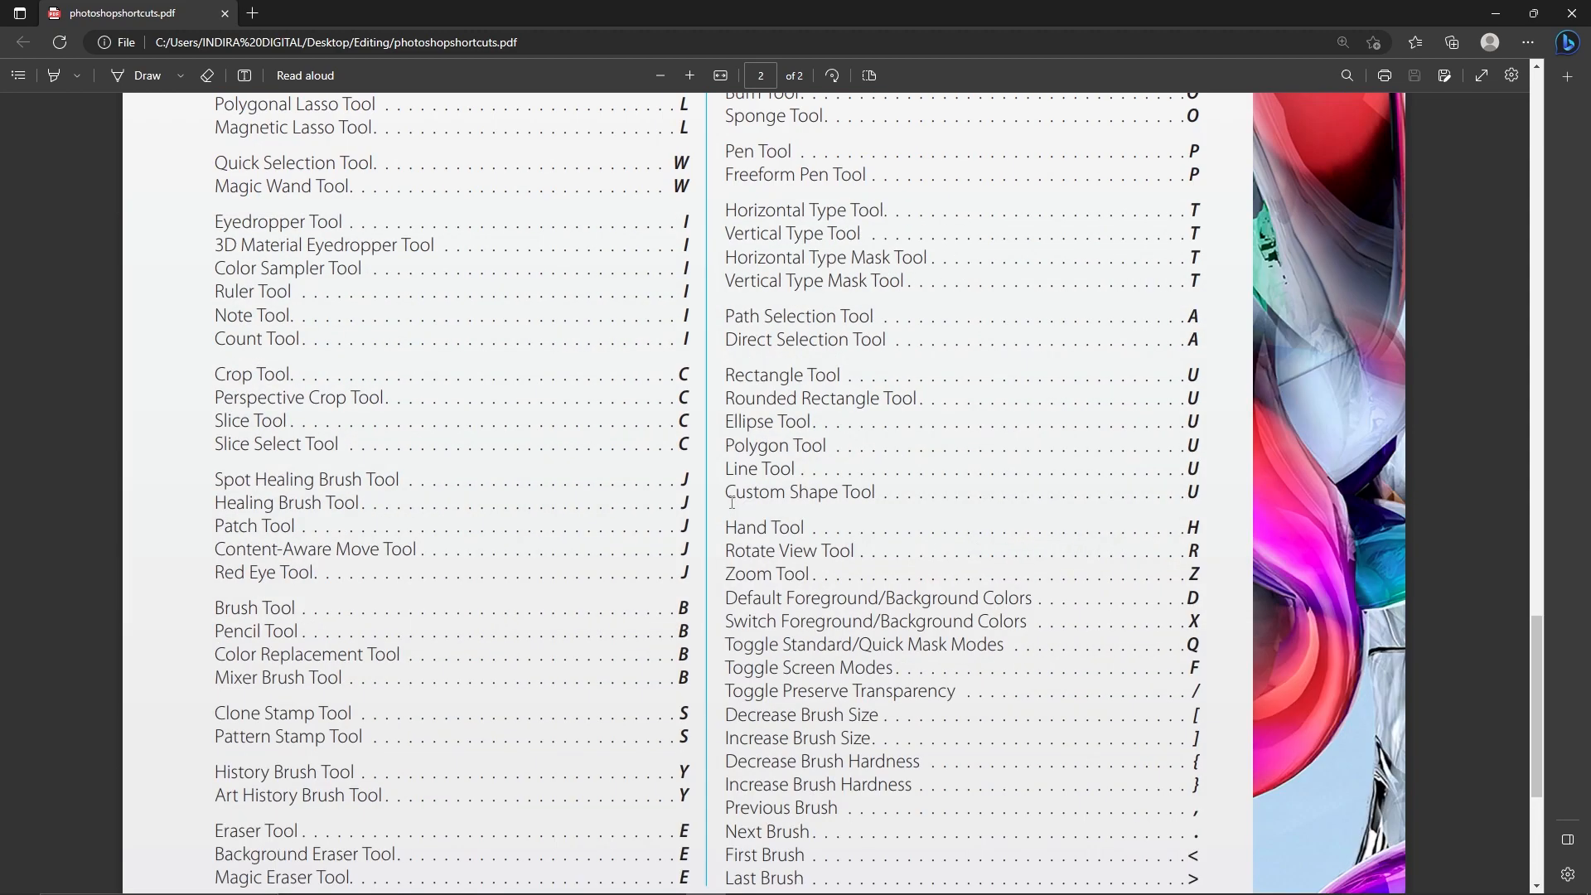
scroll(732, 502, up, 20)
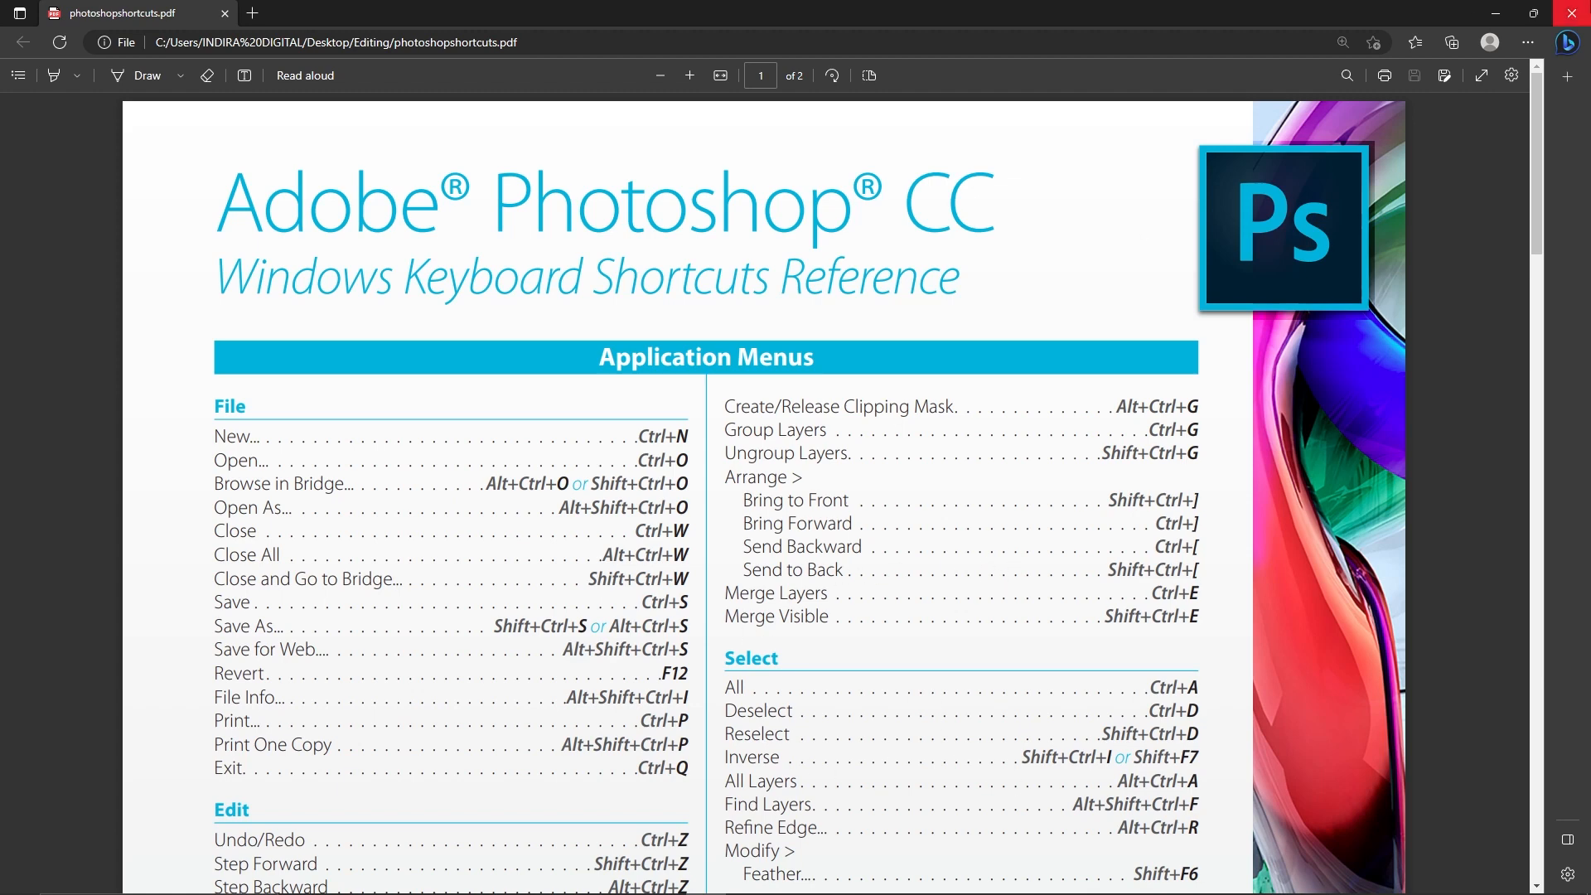
click(1572, 13)
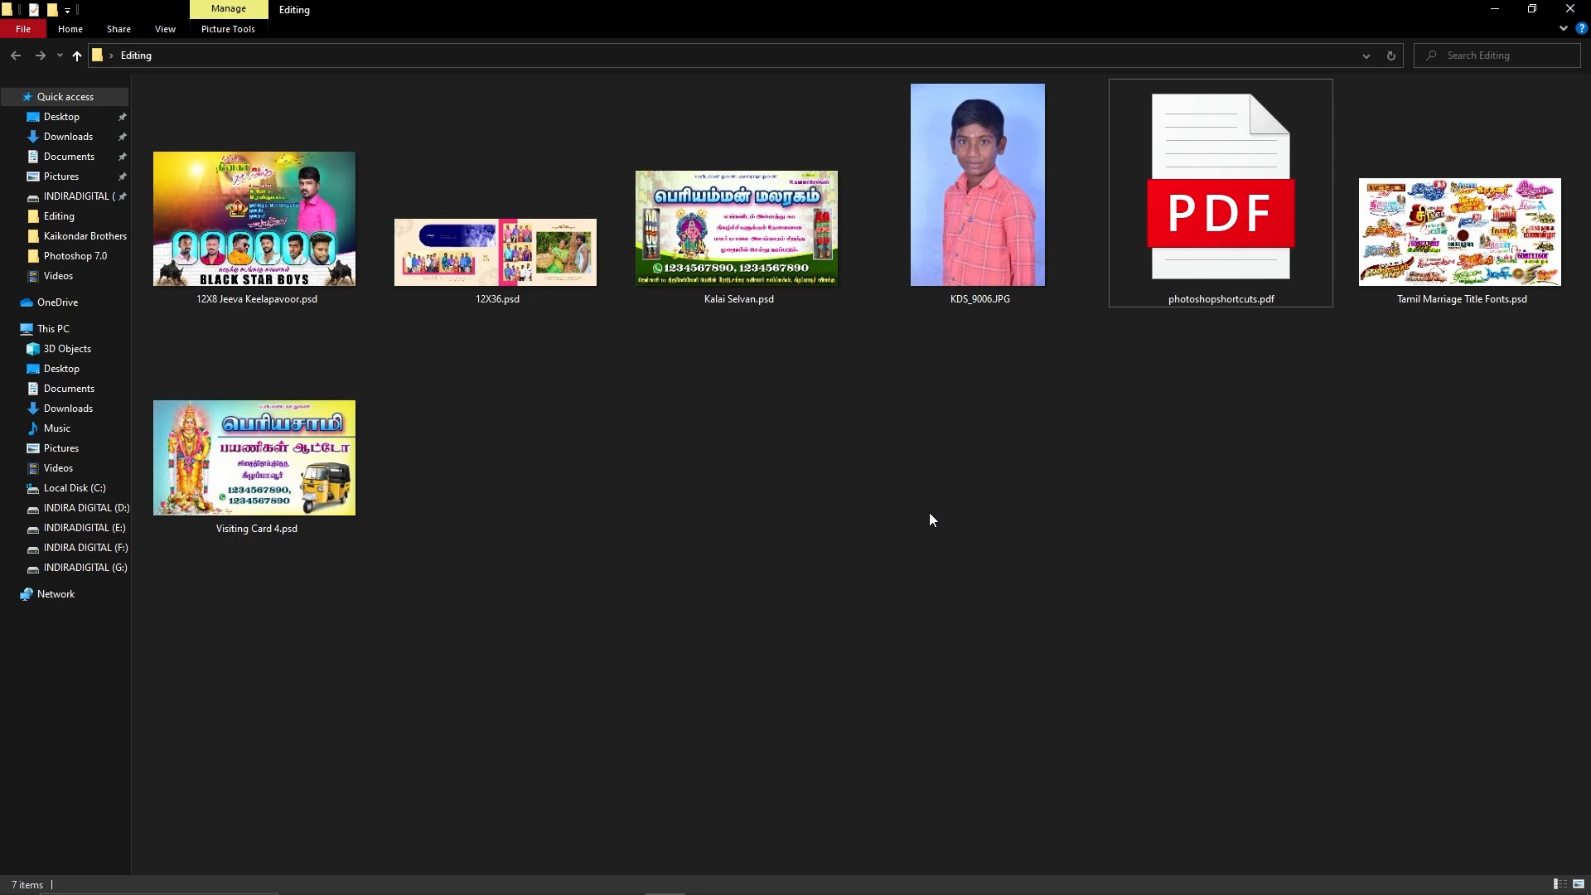
Step: Open KDS_9006.JPG from the Editing folder in Photoshop, rotate the canvas 90° counter-clockwise and show it in full screen mode
drag(961, 159, 741, 423)
key(alt+Tab)
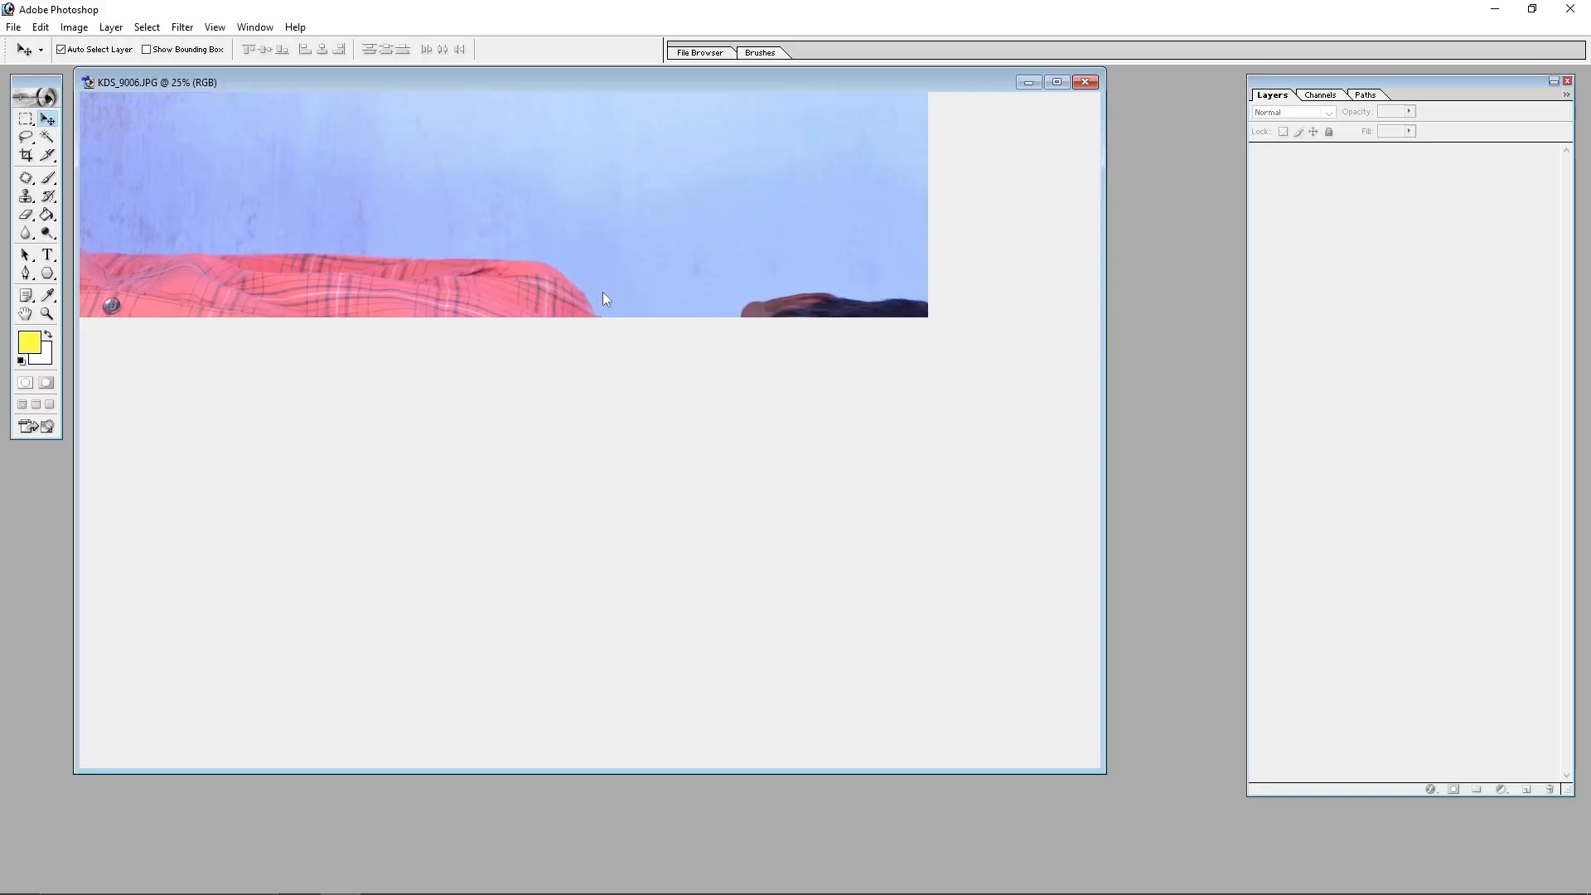
key(alt+i)
key(e)
key(0)
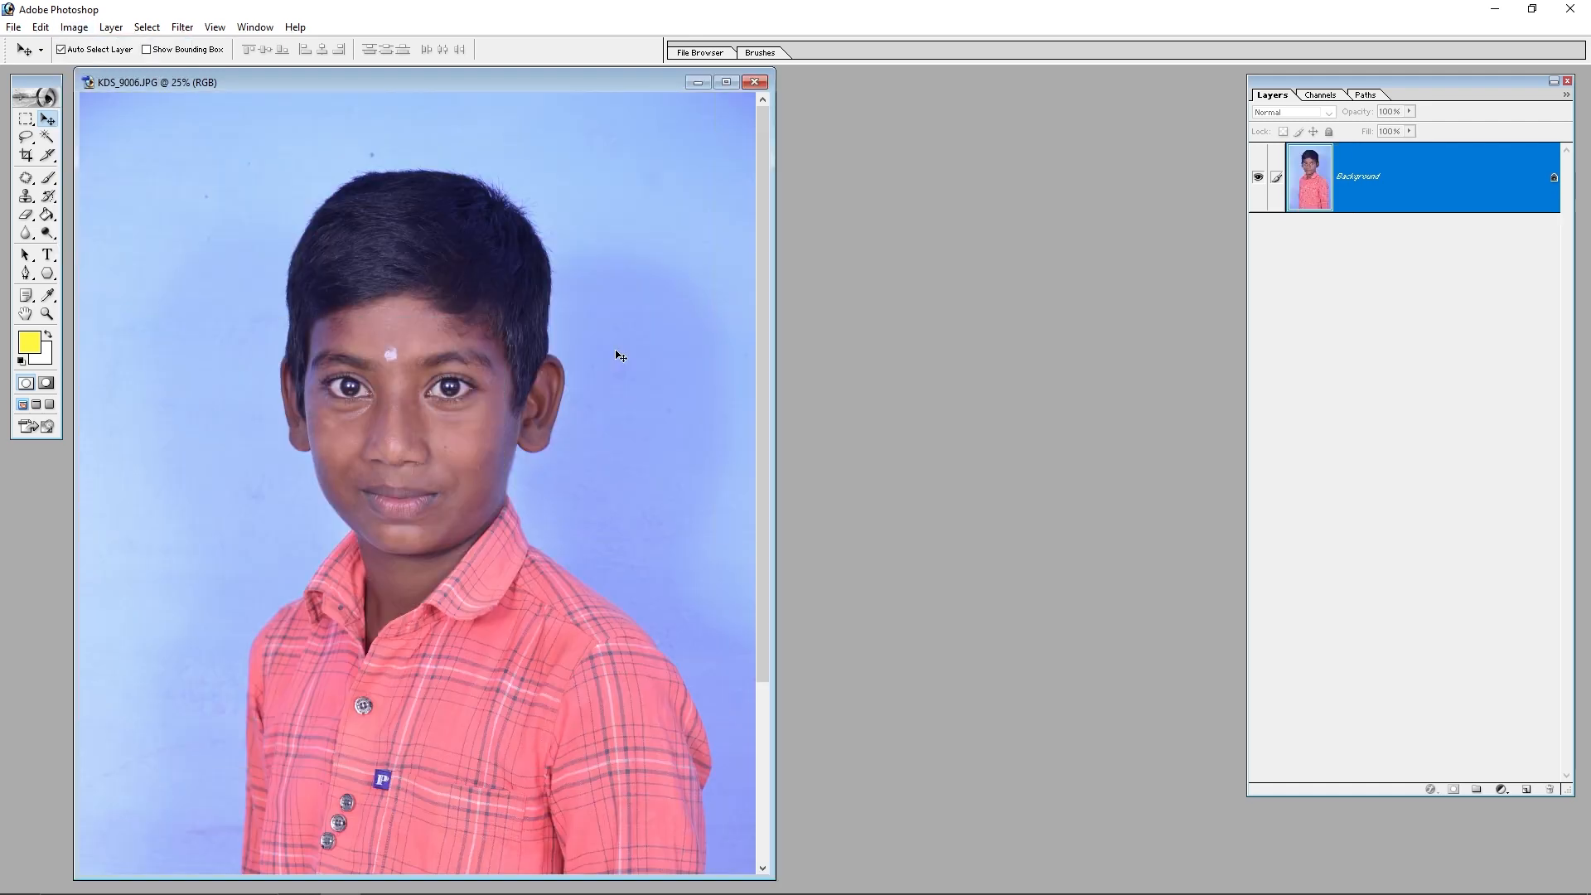
key(f)
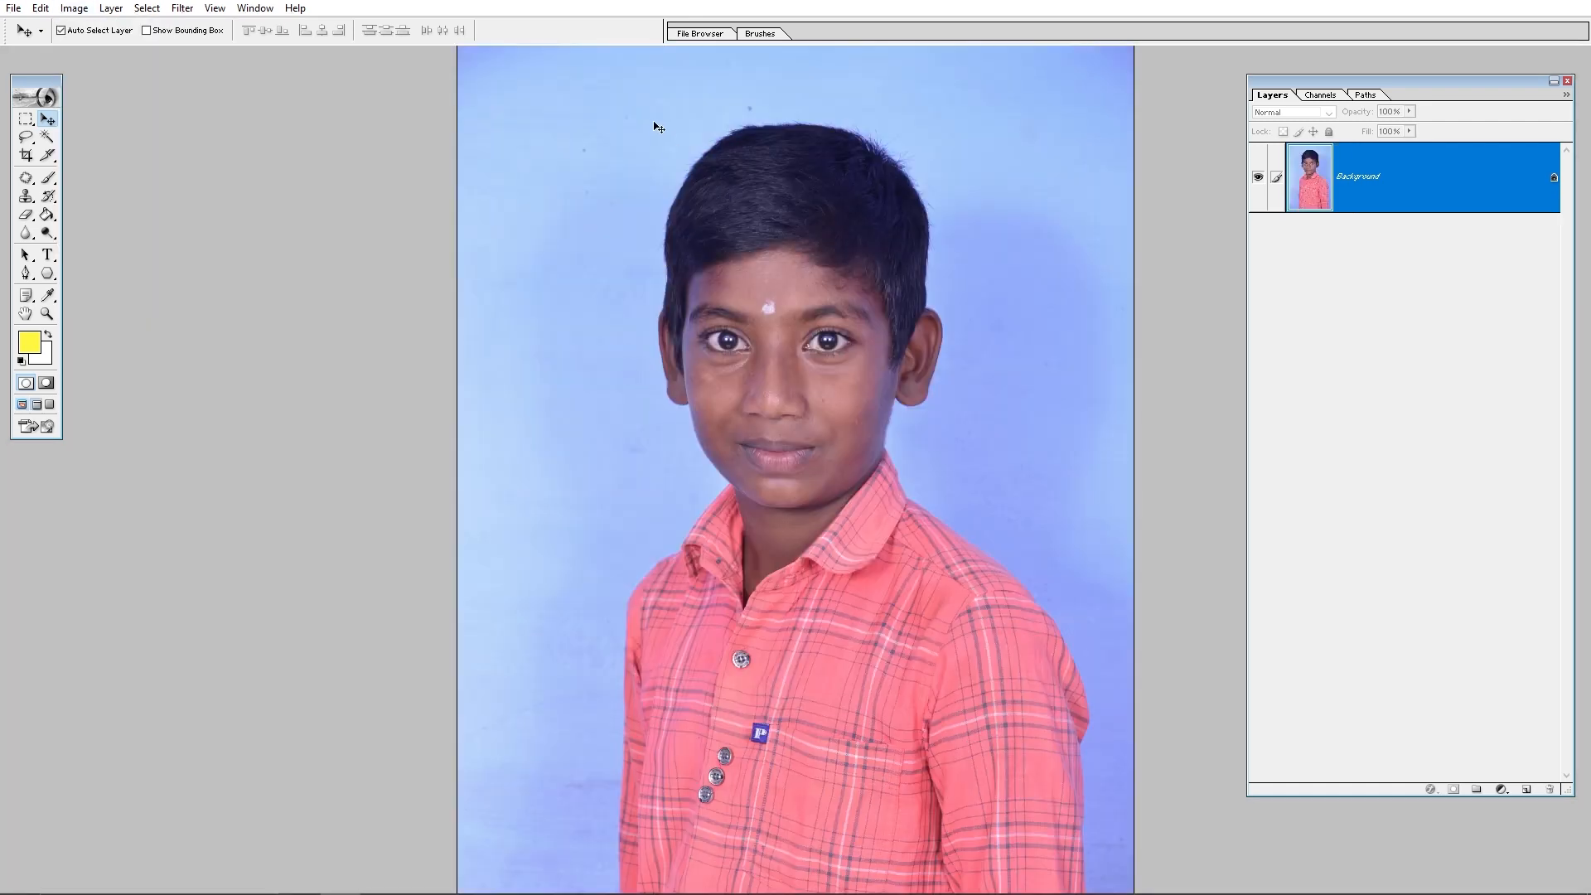
Step: Choose the Burn Tool with a 250-pixel brush for darkening the boy's hair
drag(609, 122, 906, 321)
drag(861, 408, 569, 445)
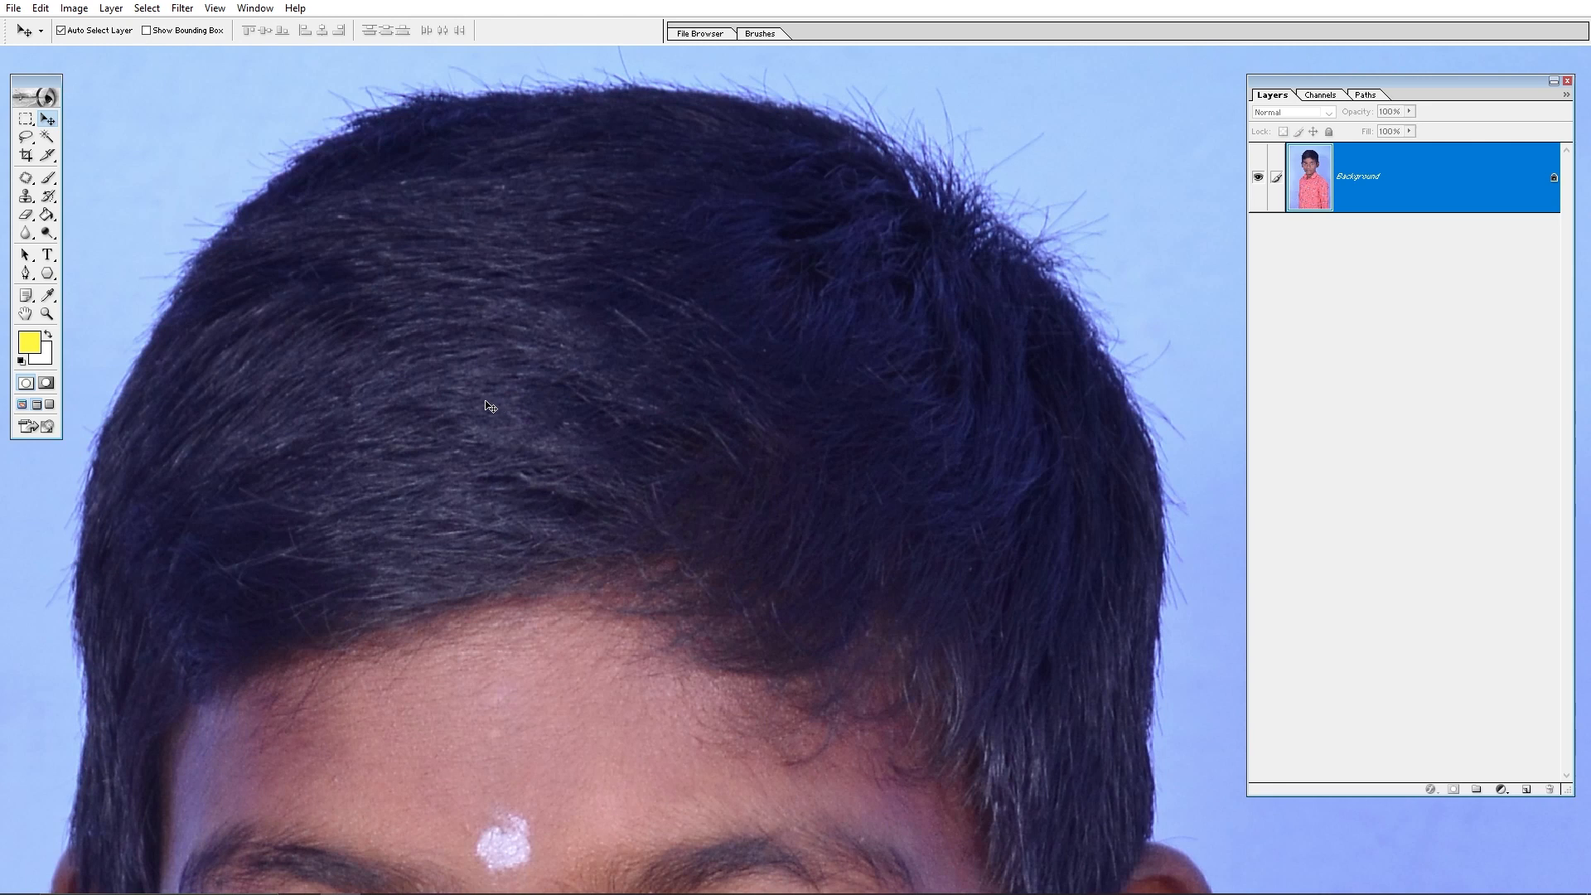
click(48, 177)
click(47, 233)
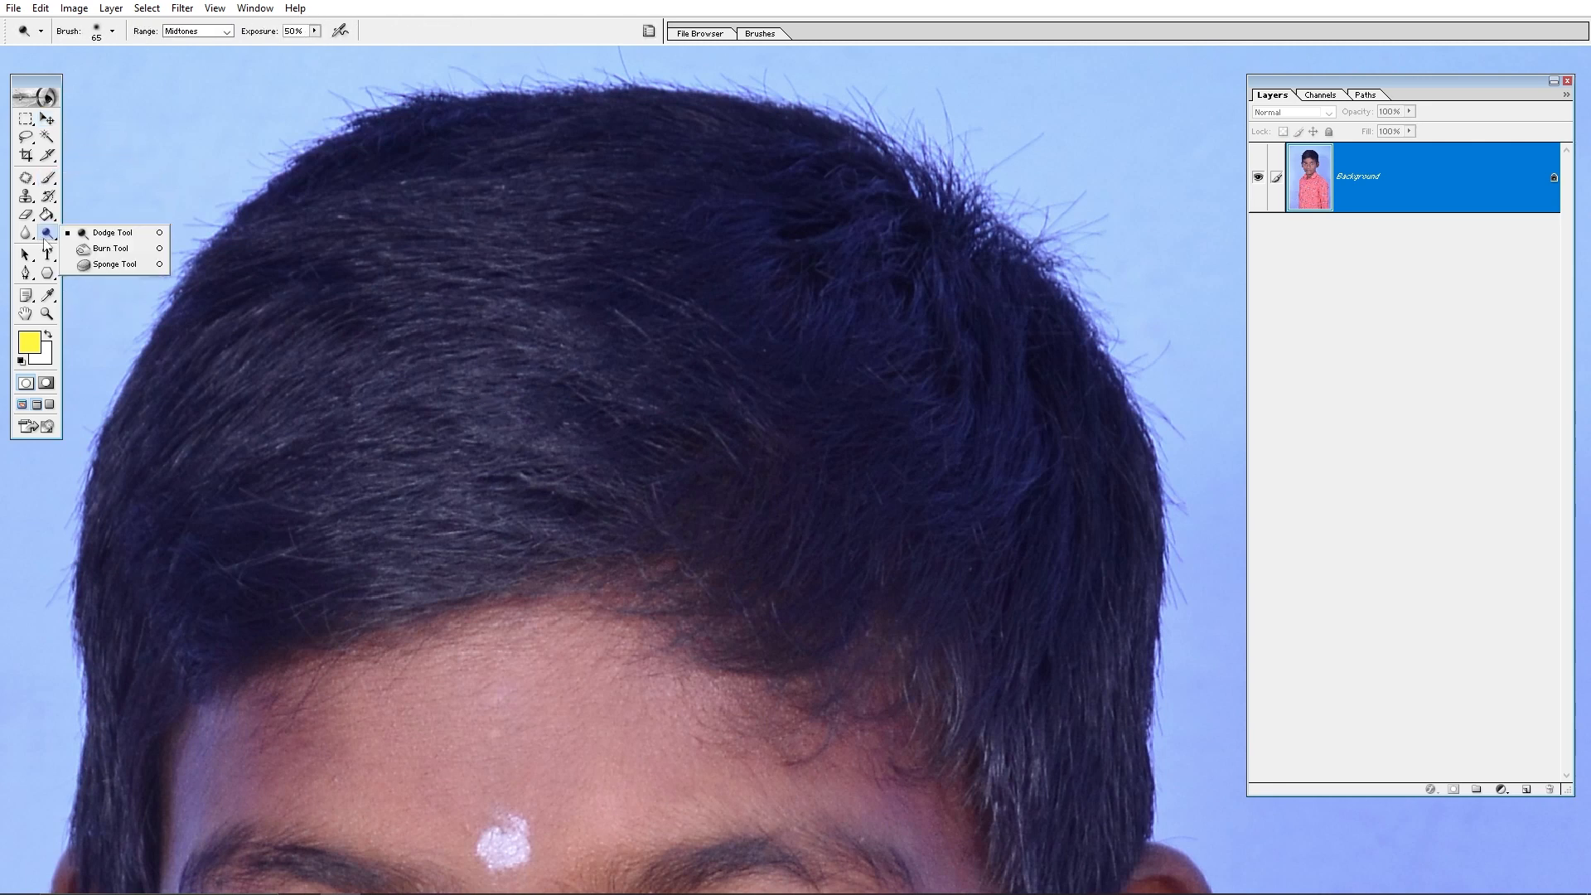
click(112, 251)
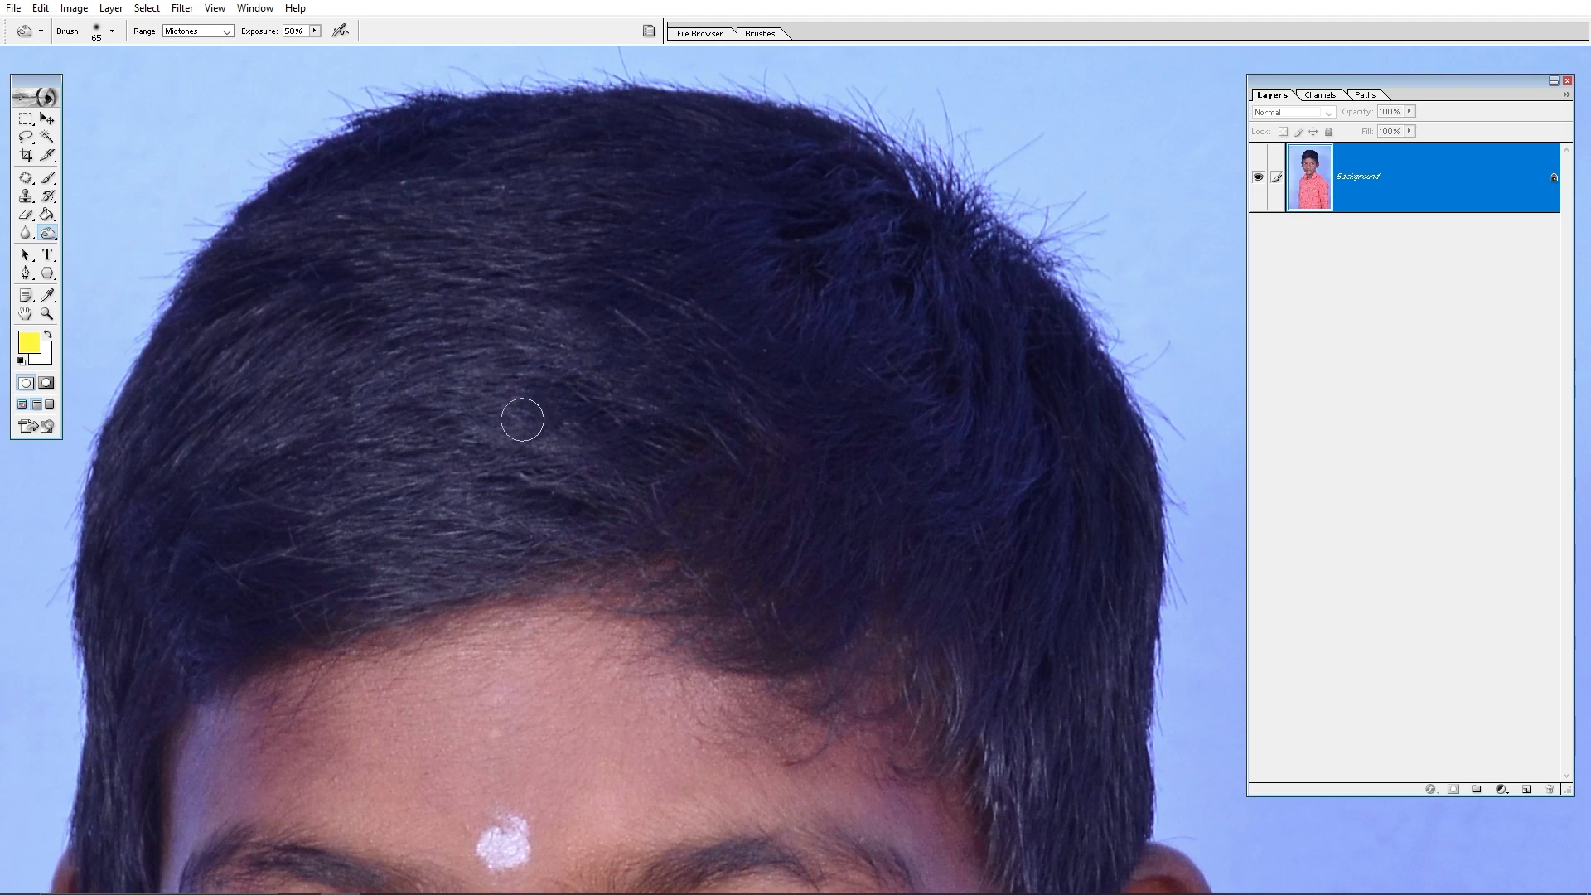
key(bracketright)
key(bracketright)
key(bracketright)
key(bracketright)
key(bracketright)
key(bracketright)
key(bracketright)
key(bracketright)
key(bracketright)
key(bracketleft)
Step: Burn the boy's hair and face at 50% exposure in Midtones, then undo the last burn stroke
mouse_move(375, 517)
mouse_down()
mouse_move(478, 462)
mouse_move(336, 514)
mouse_move(725, 438)
mouse_move(717, 316)
mouse_move(401, 429)
mouse_move(361, 469)
mouse_up()
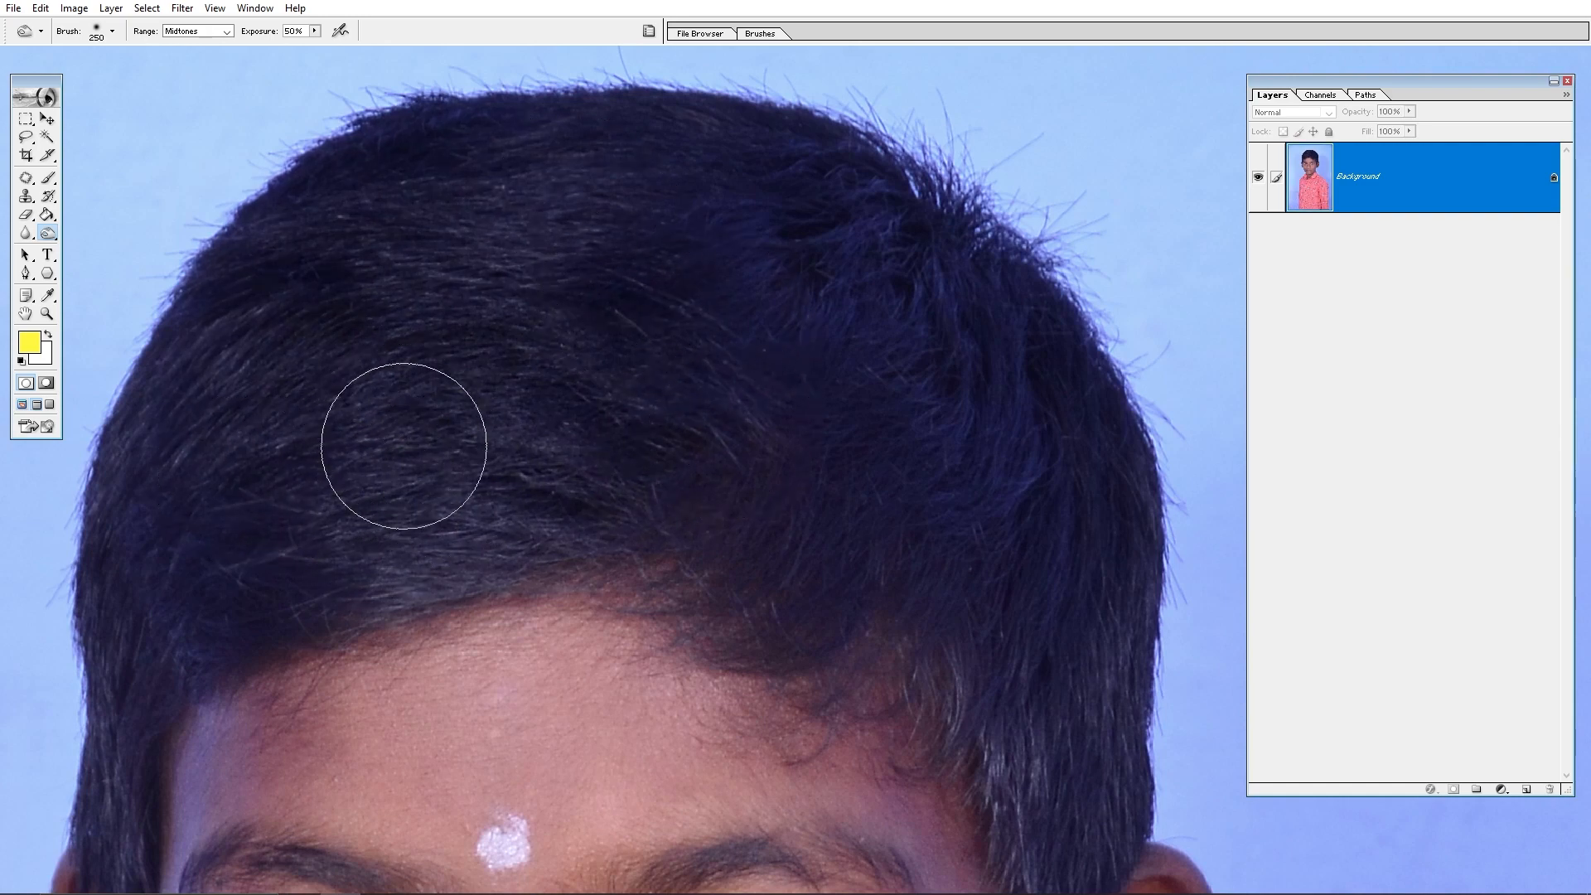
drag(383, 585, 387, 4)
mouse_move(503, 355)
mouse_down()
mouse_move(534, 530)
mouse_move(912, 659)
mouse_move(712, 539)
mouse_move(530, 729)
mouse_move(365, 680)
mouse_move(468, 364)
mouse_move(585, 674)
mouse_up()
key(ctrl+0)
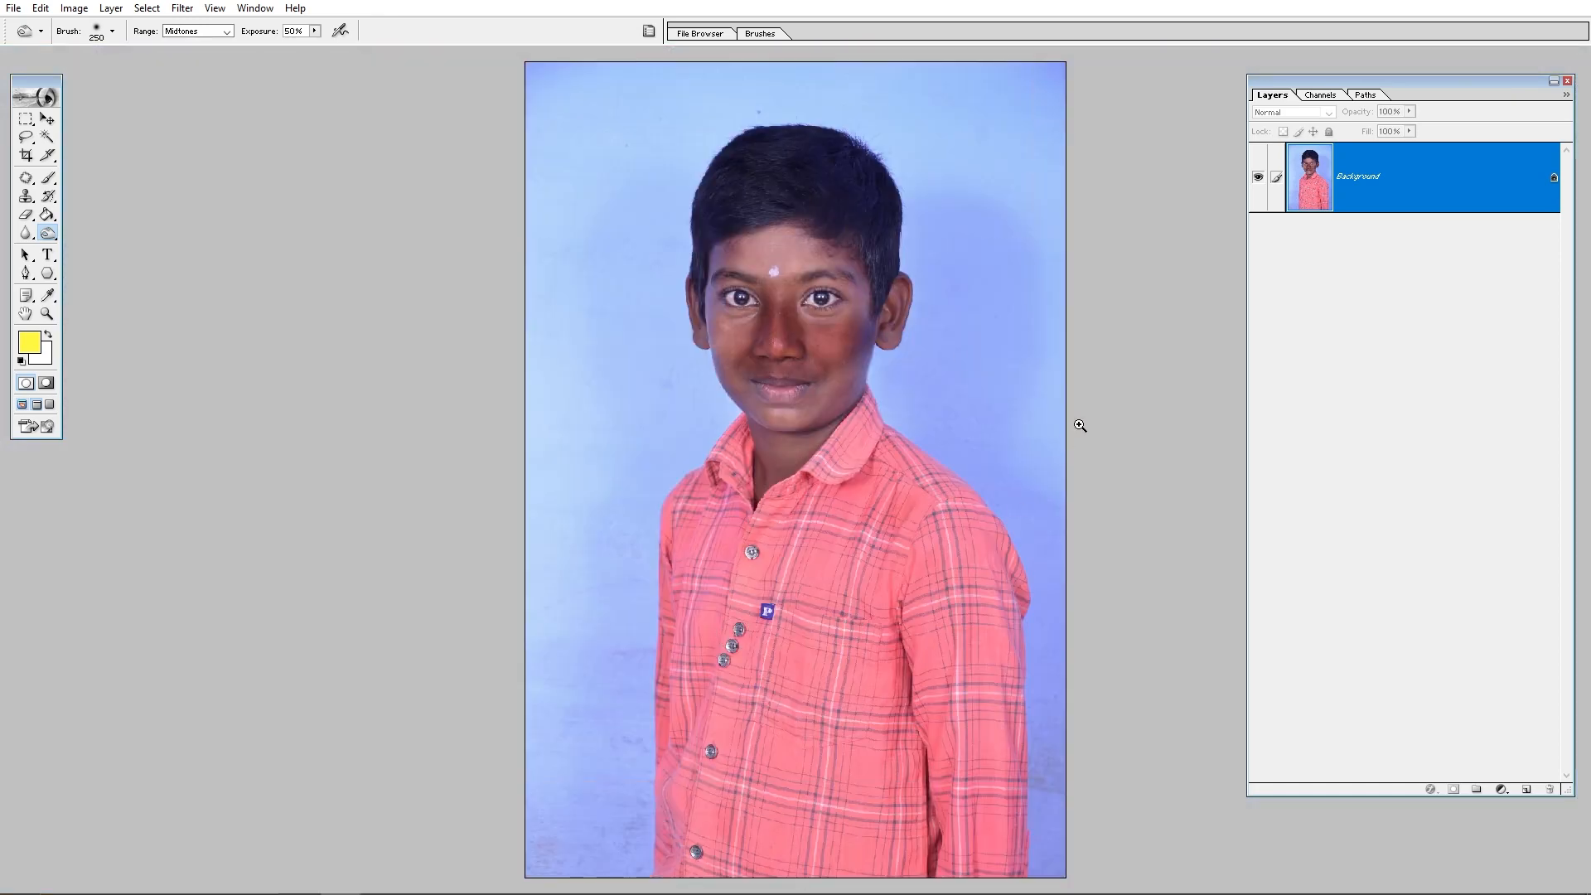
key(ctrl+z)
Step: Try another burn stroke over the hair, undo it, and set the Burn Tool's exposure to 20%
drag(859, 250, 945, 362)
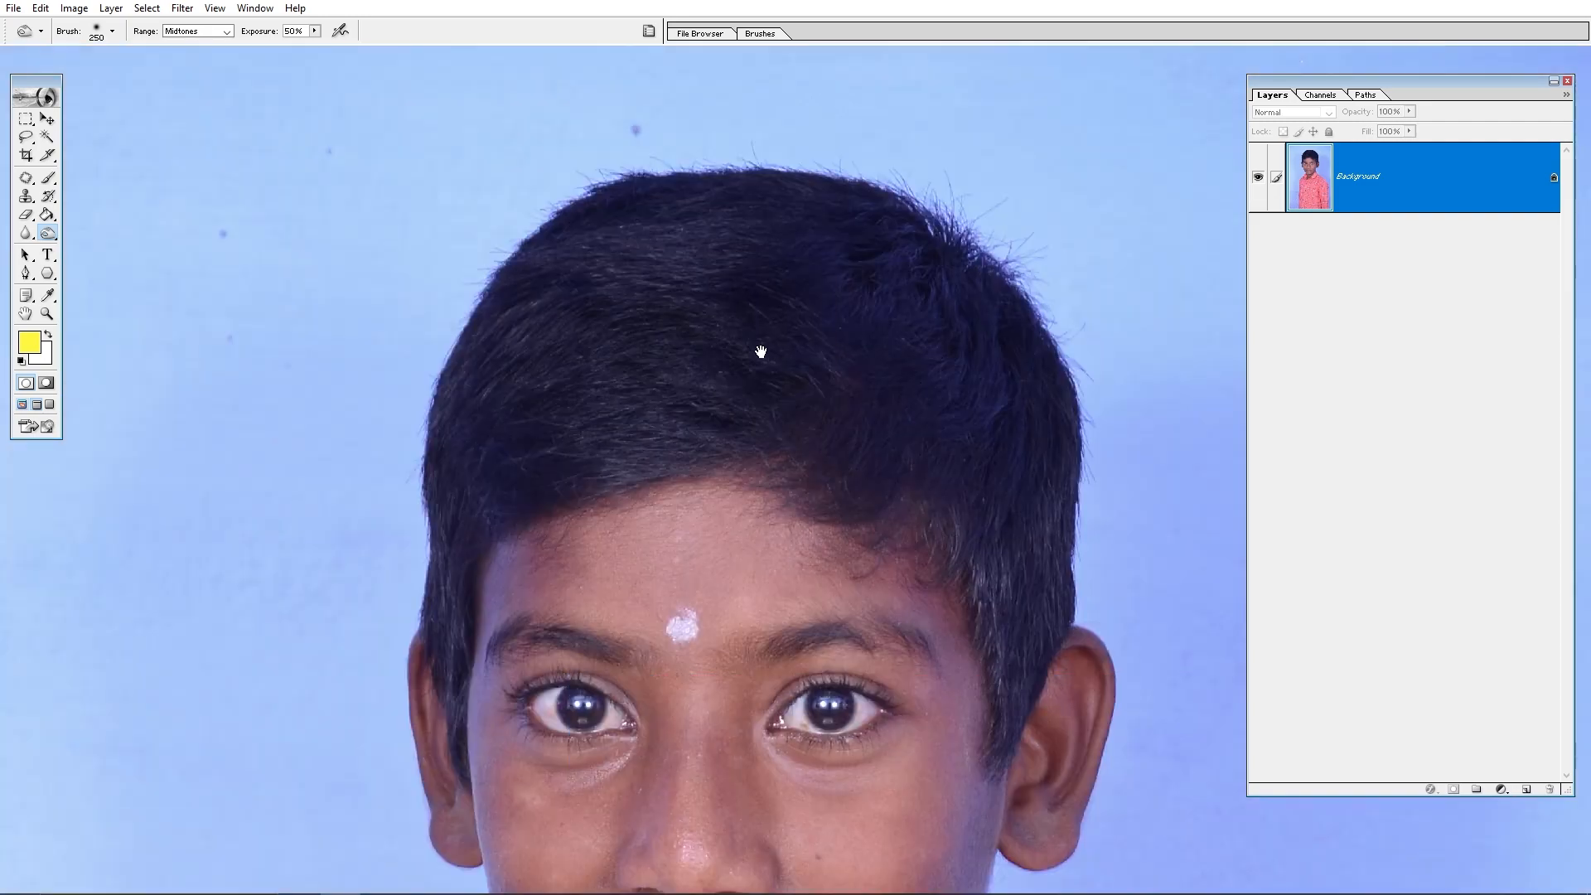
drag(756, 351, 761, 366)
drag(1096, 124, 344, 779)
drag(687, 515, 605, 623)
drag(860, 457, 634, 578)
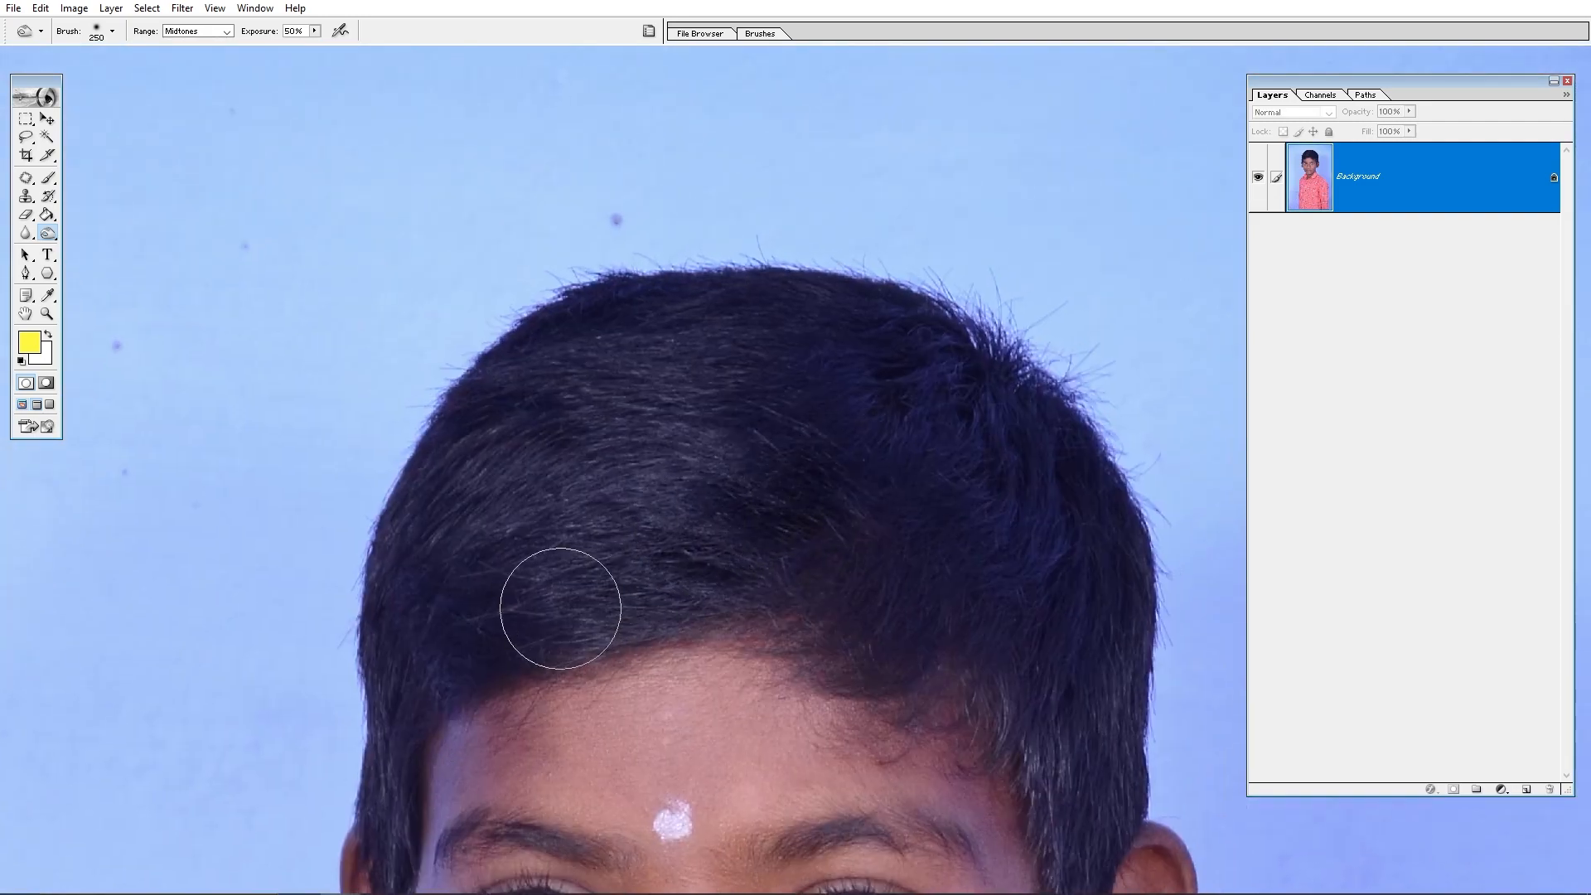
key(ctrl+z)
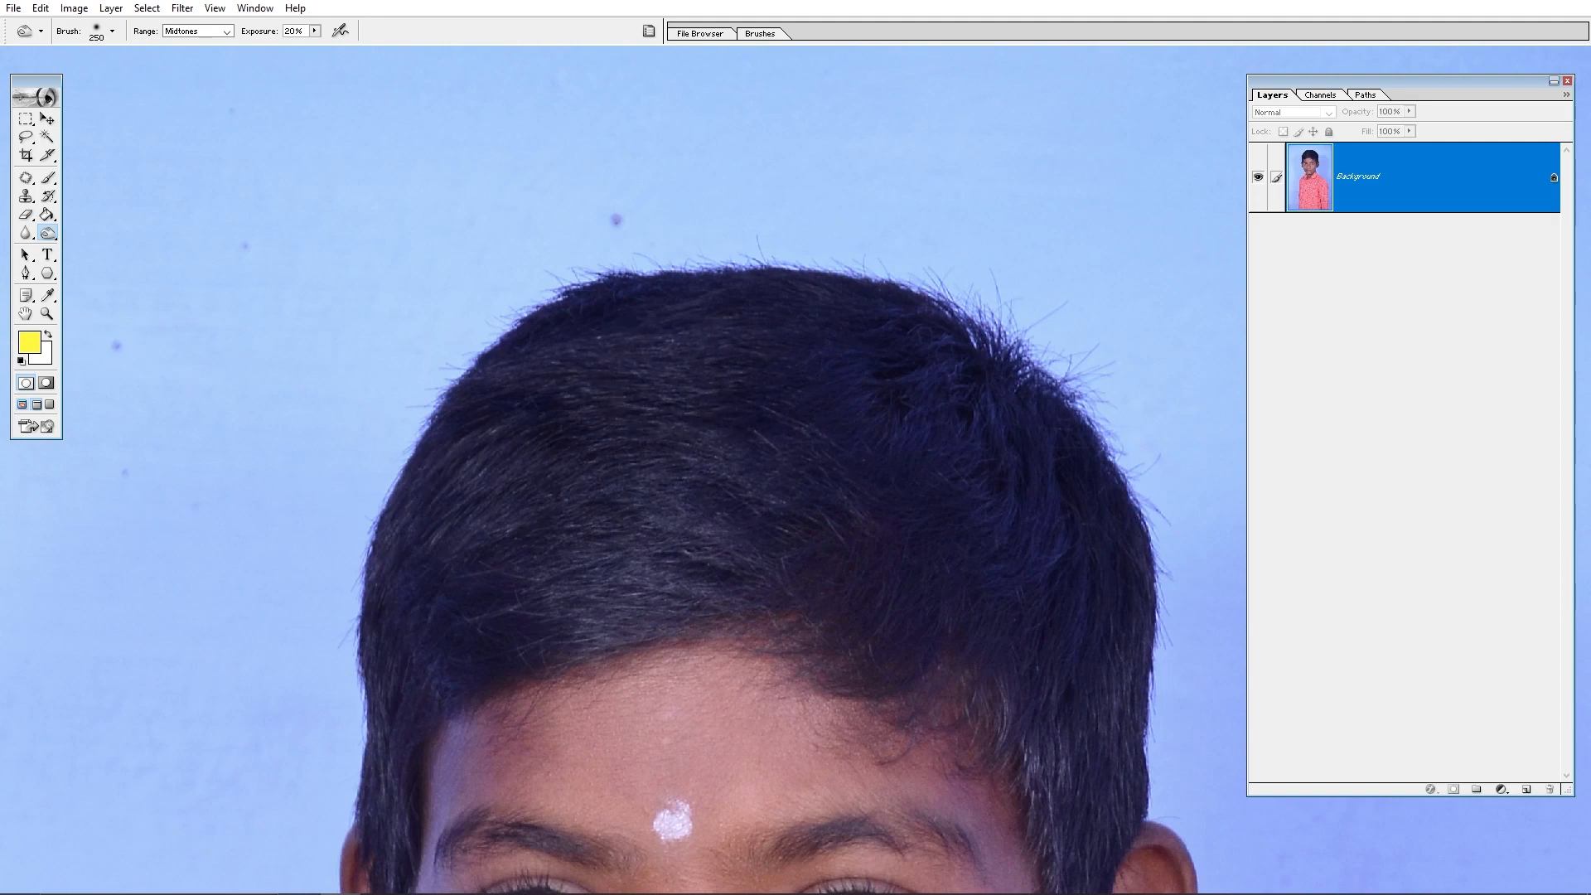
Step: Close the KDS_9006.JPG document without saving and switch back to the Editing folder in File Explorer
scroll(620, 418, down, 5)
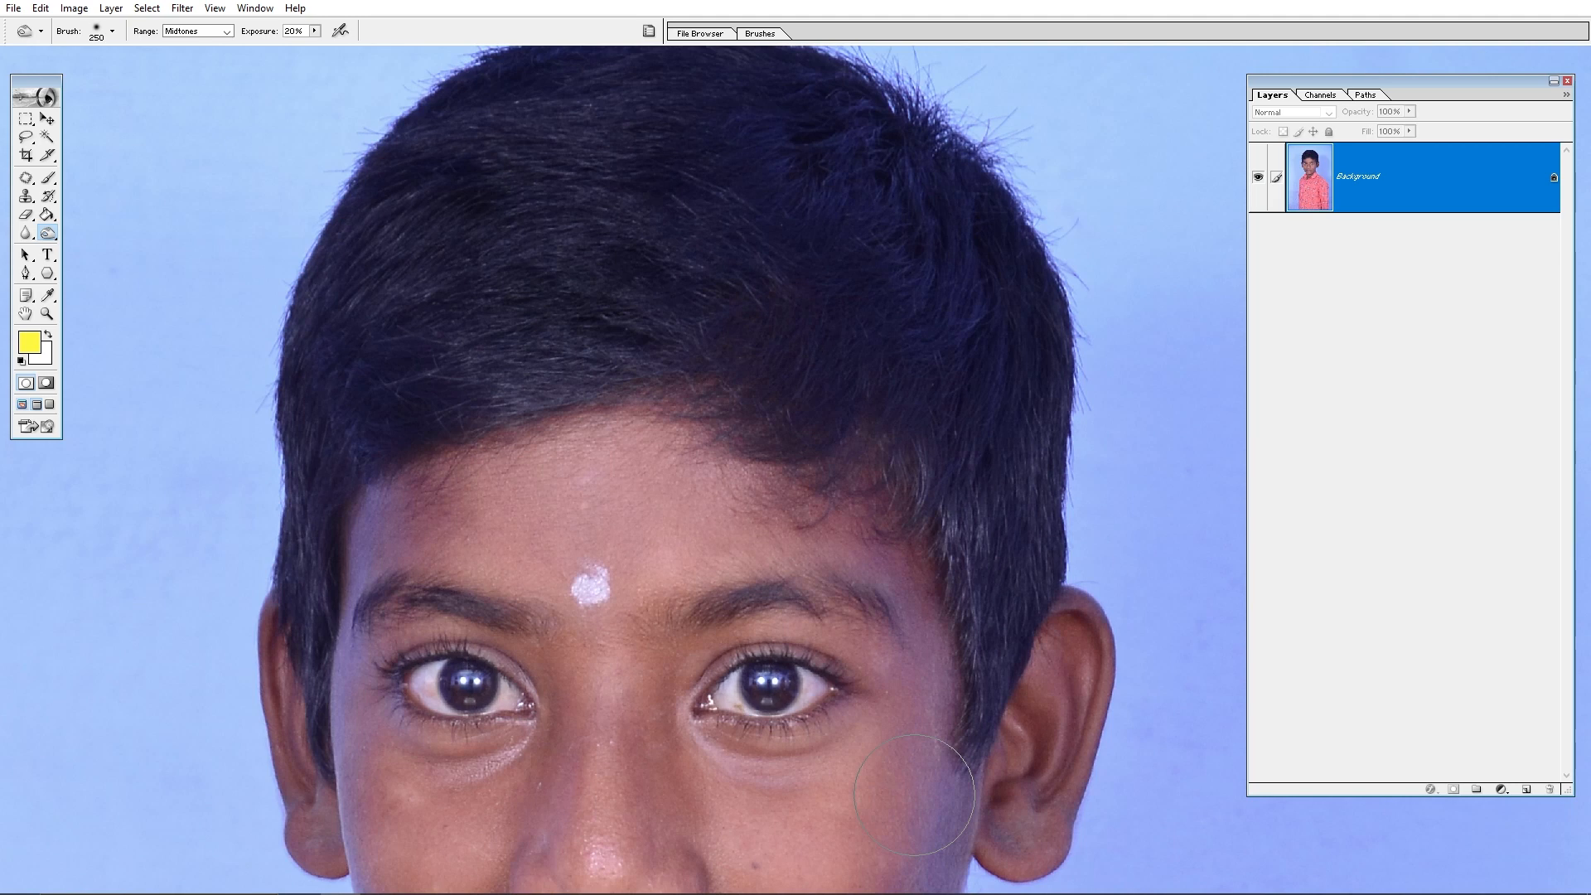
key(ctrl+w)
key(n)
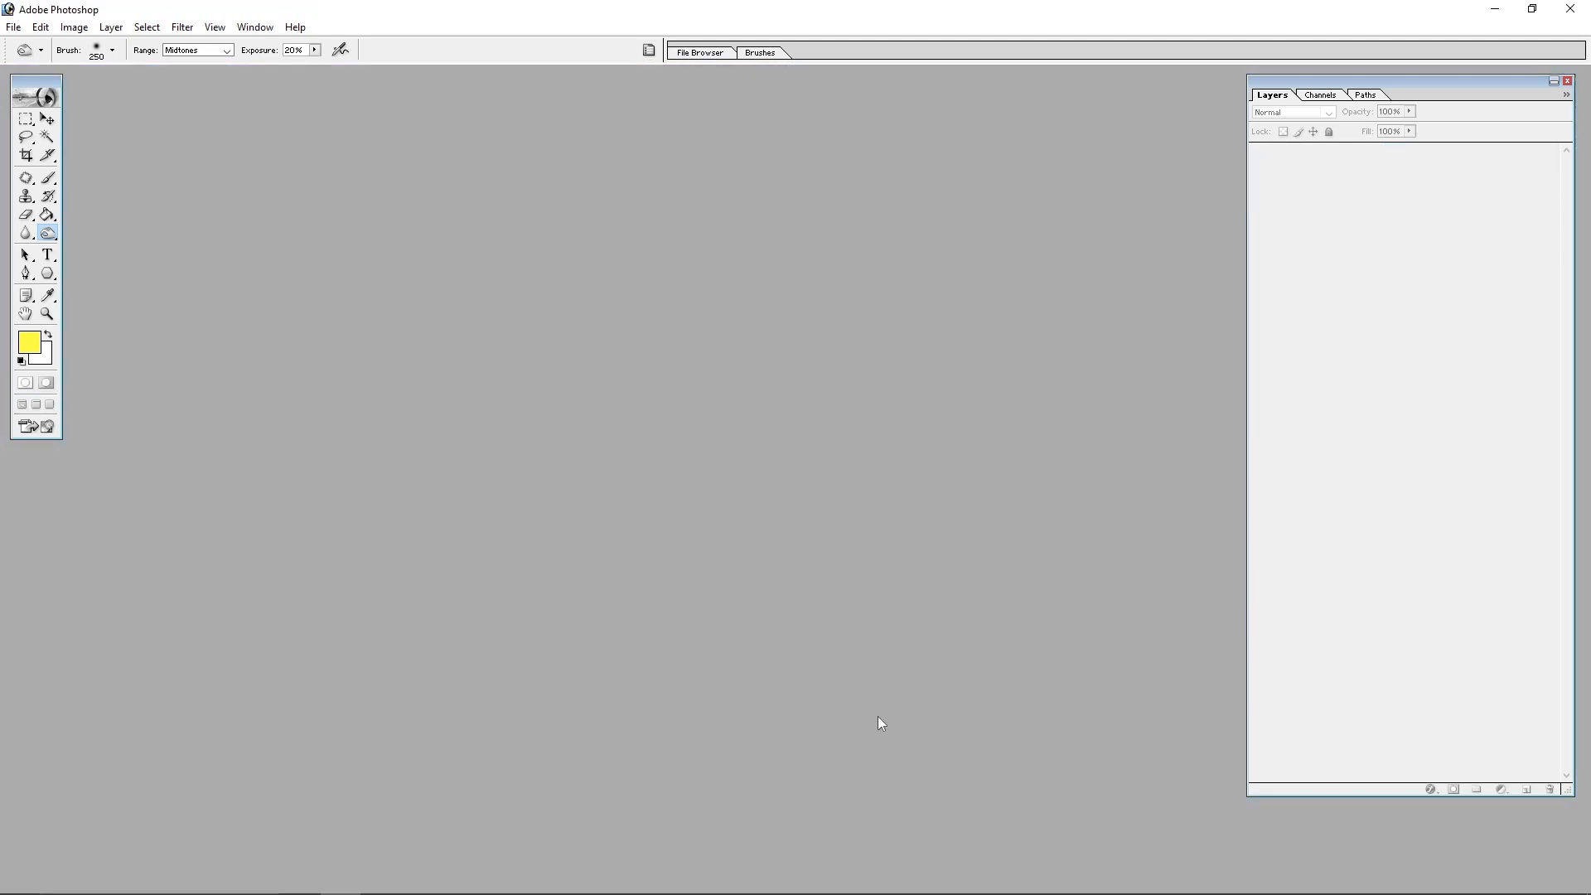
click(1588, 883)
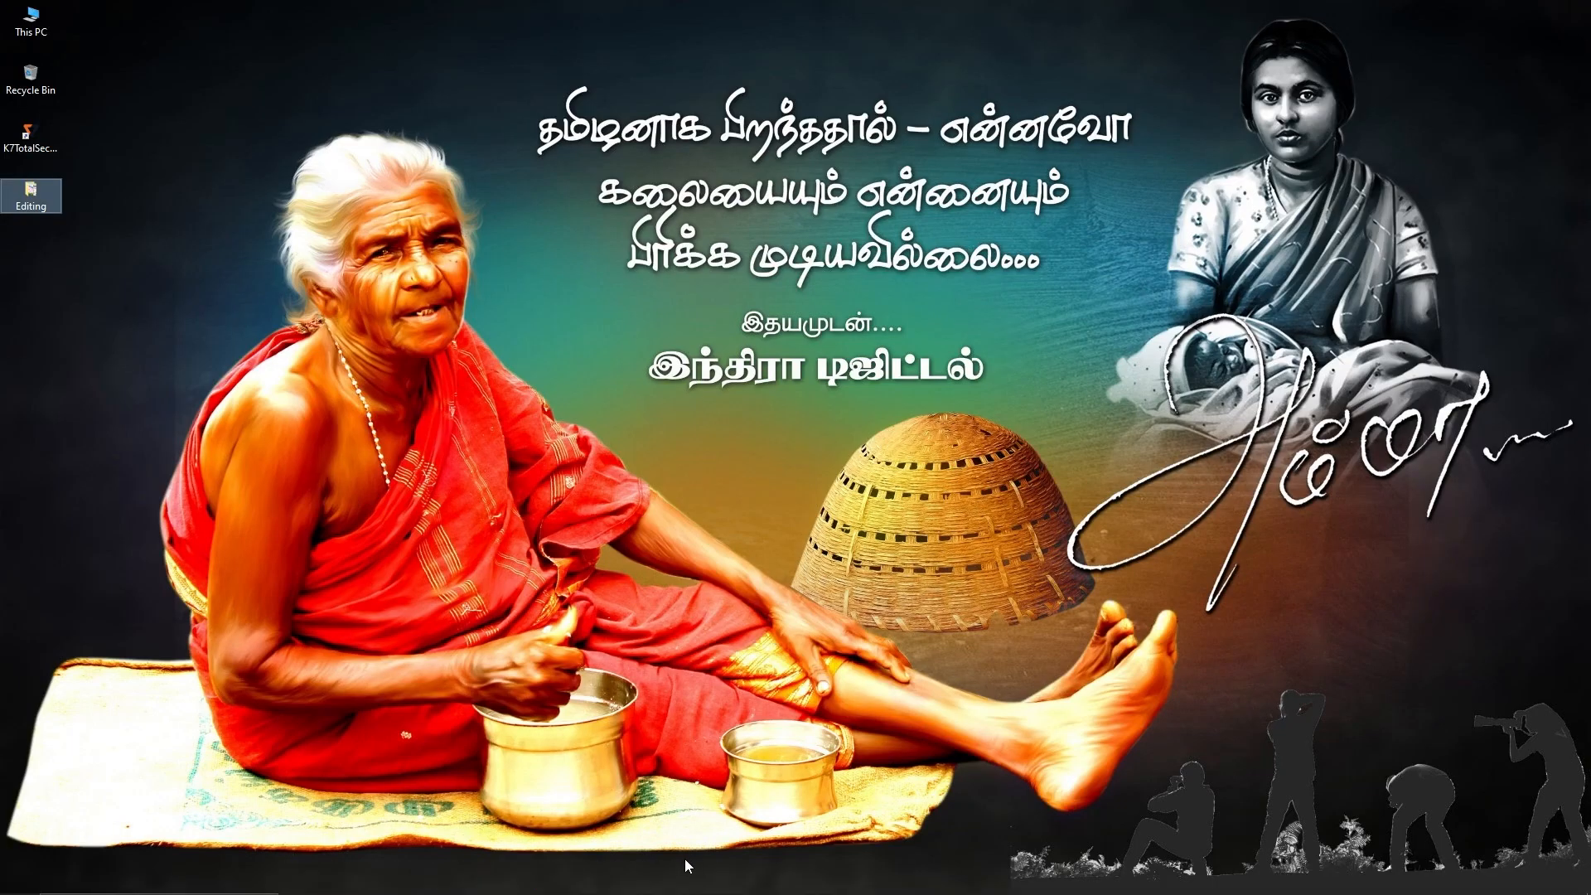
click(666, 884)
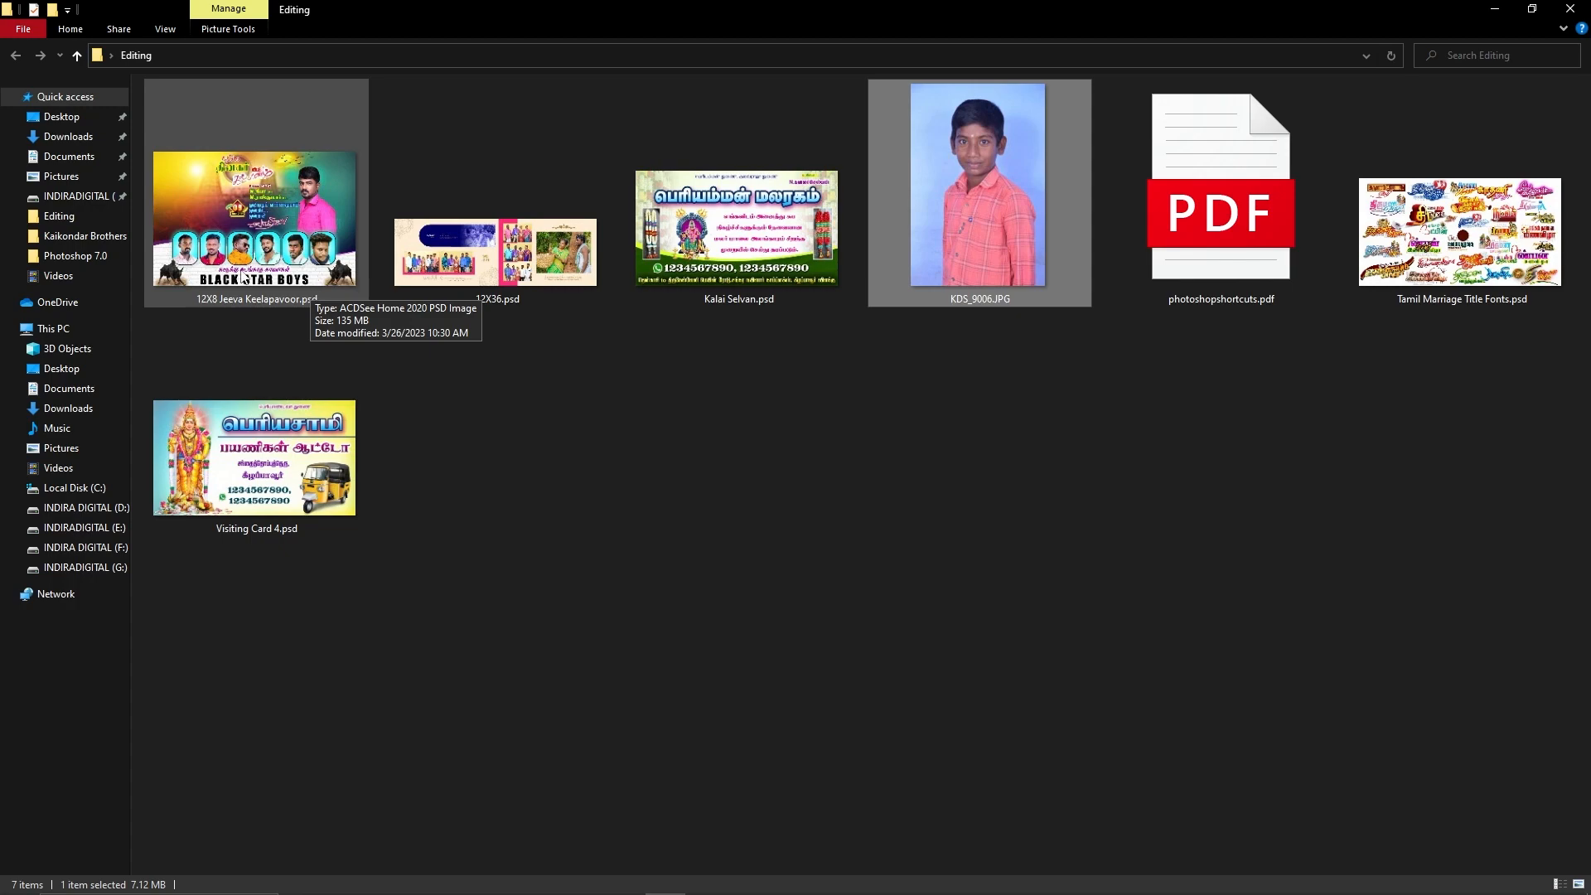
Step: Try to open the 12X8 wedding banner PSD in the older Photoshop, discarding the unknown layer data, and close the program
drag(311, 290, 574, 402)
key(alt+Tab)
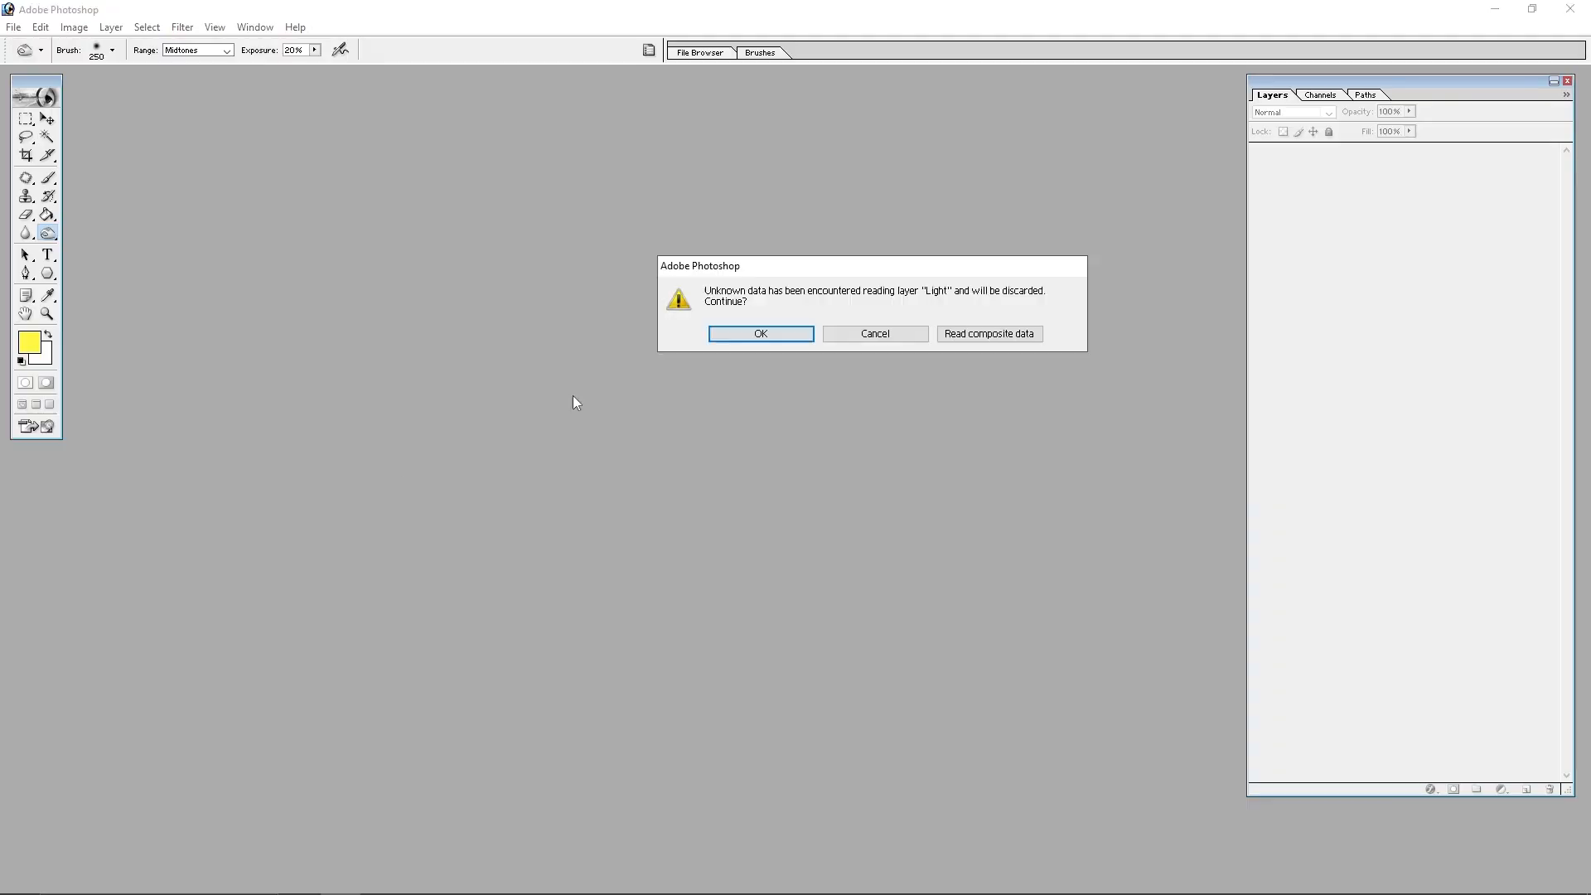
click(739, 335)
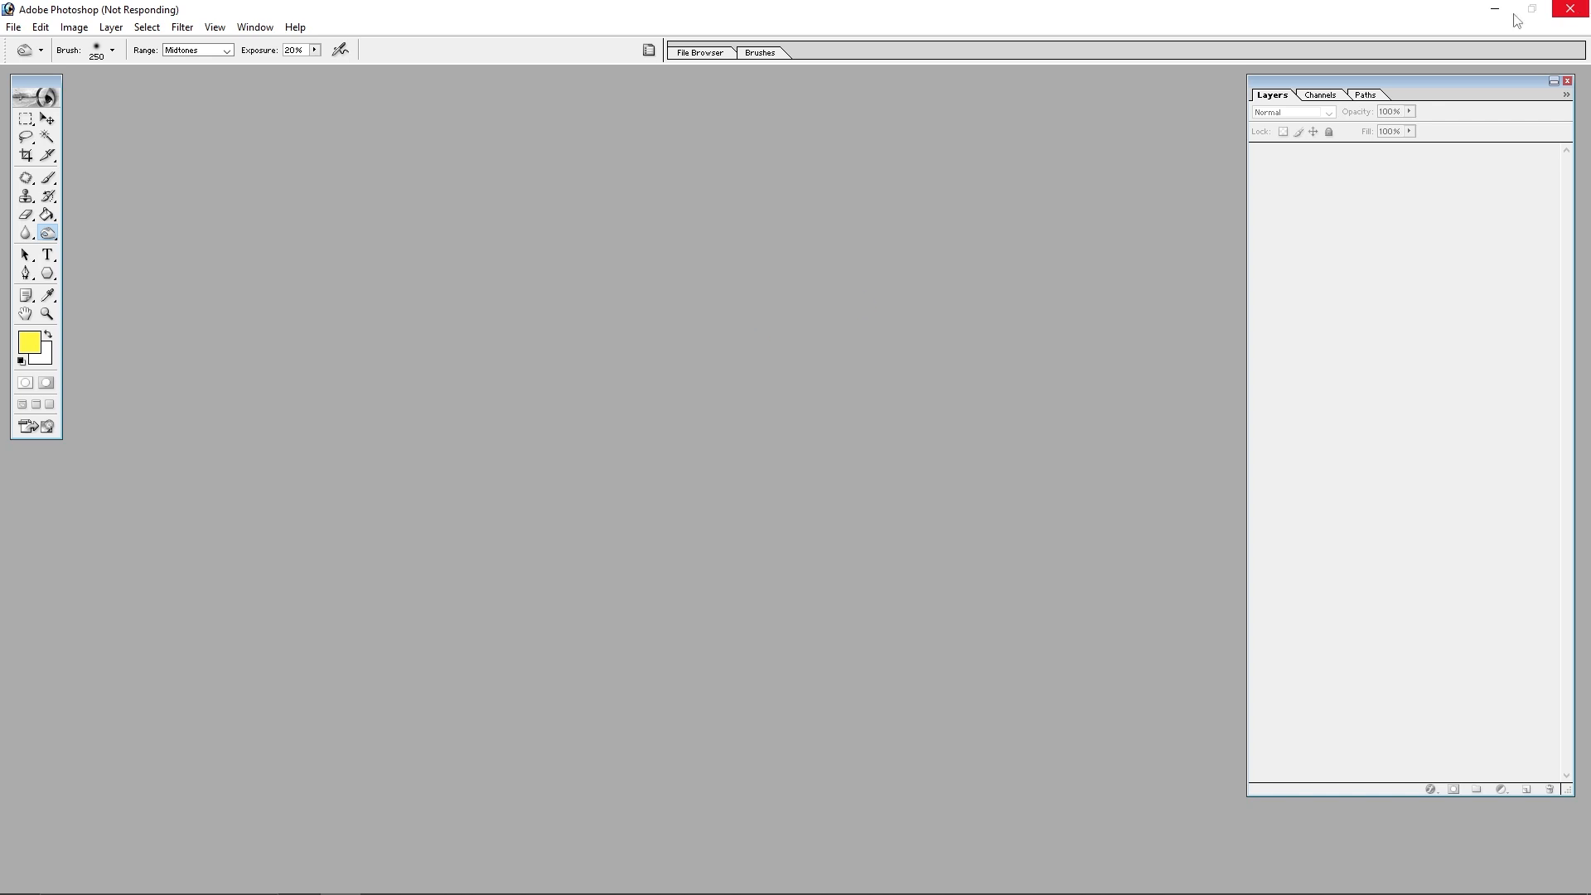
click(1571, 10)
click(660, 539)
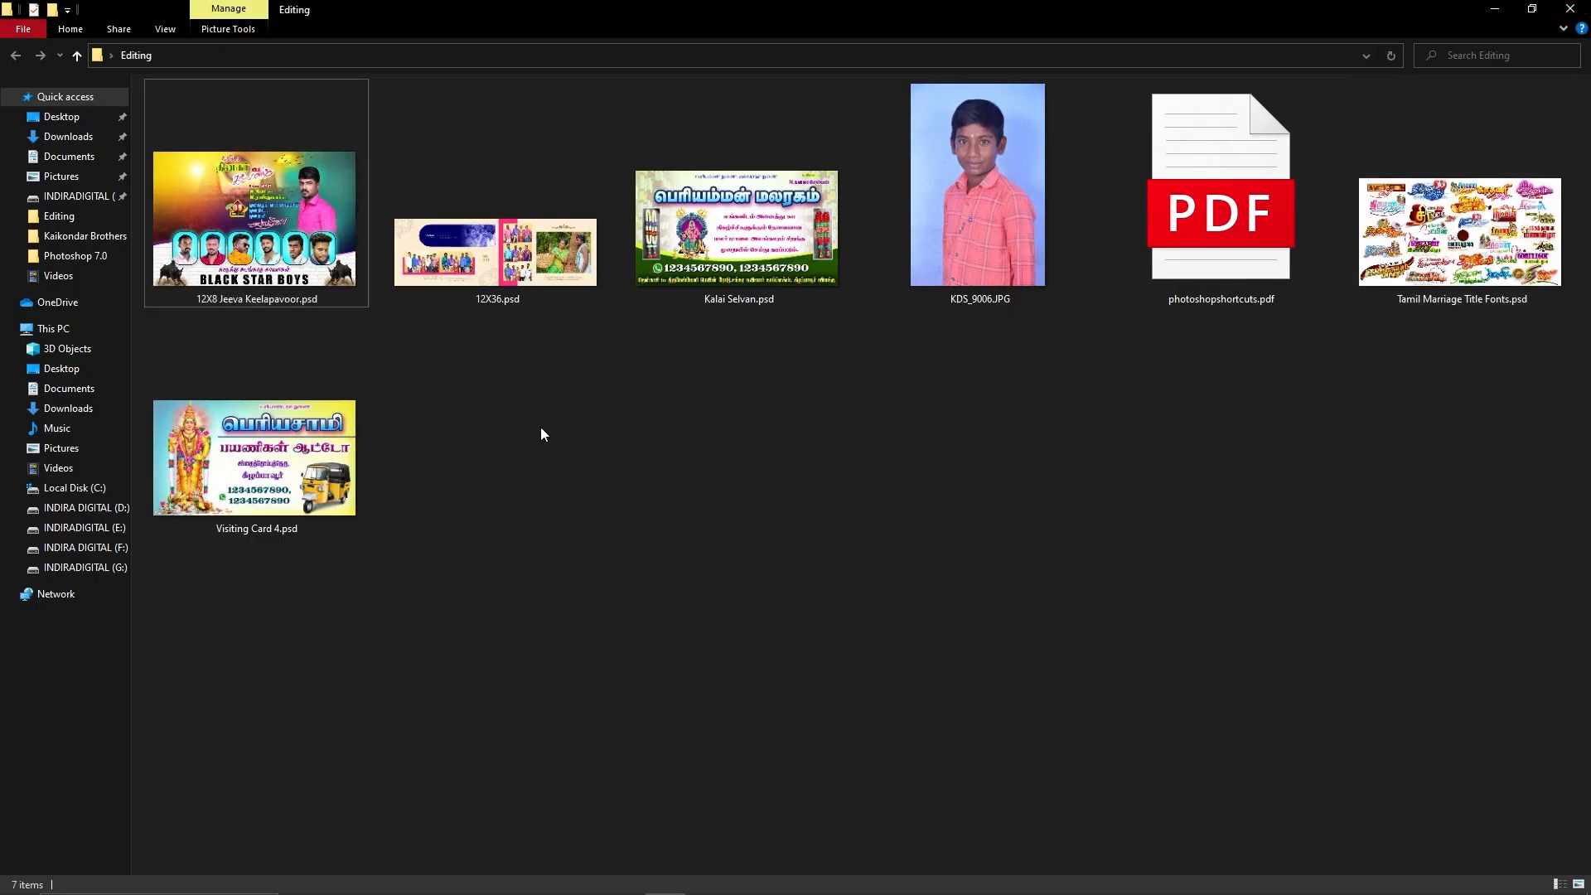
Step: Switch to Photoshop CS3 and open the 12X8 wedding banner PSD without updating its text layers
click(386, 880)
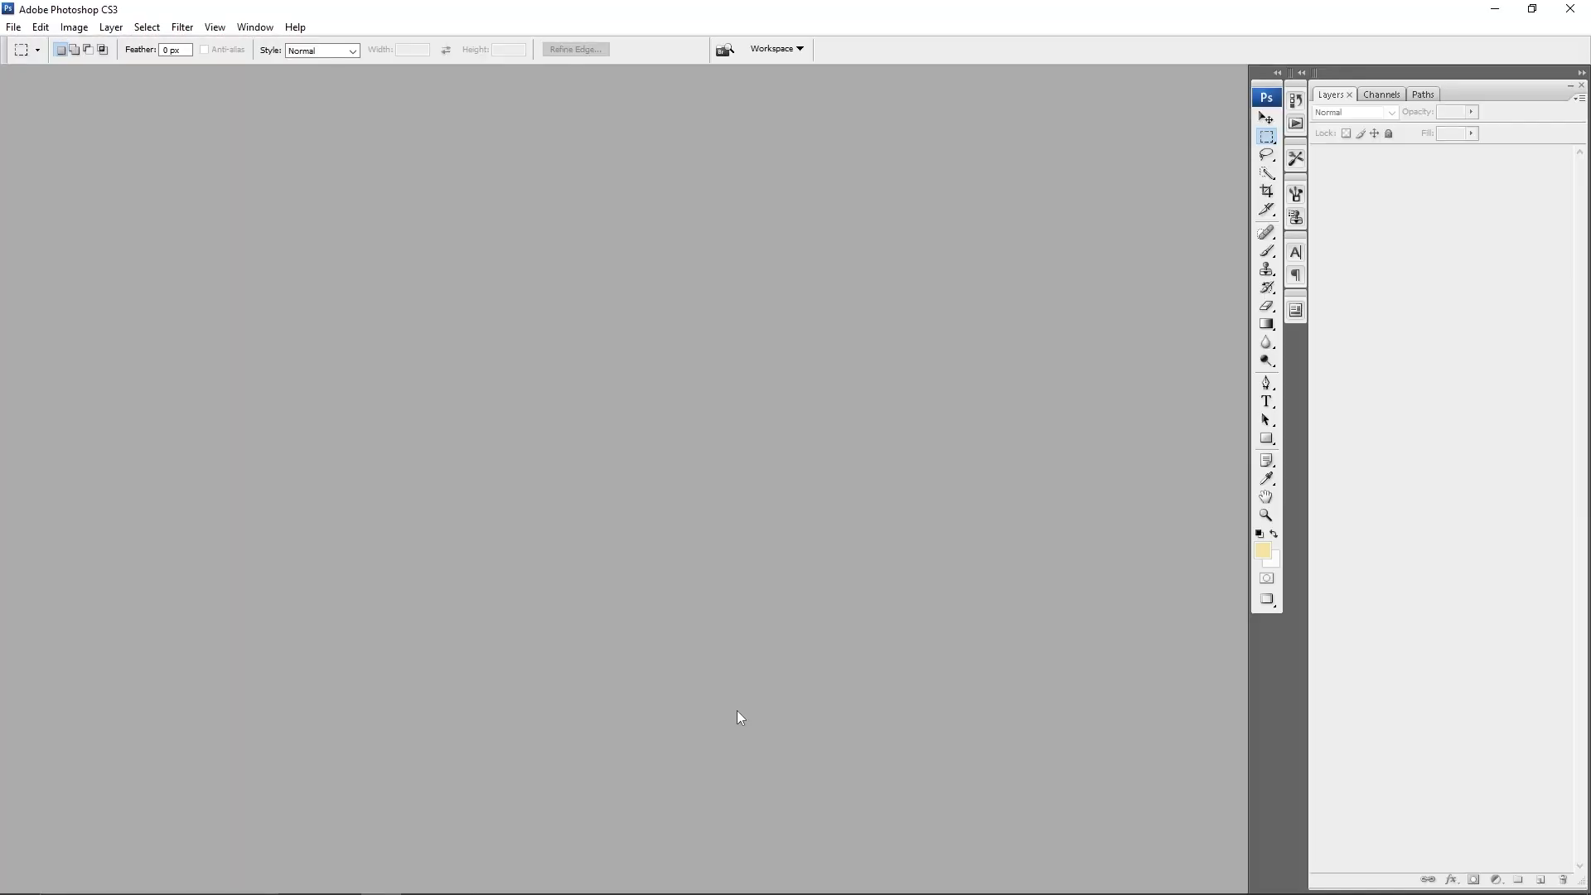
key(alt+Tab)
click(245, 242)
double_click(244, 243)
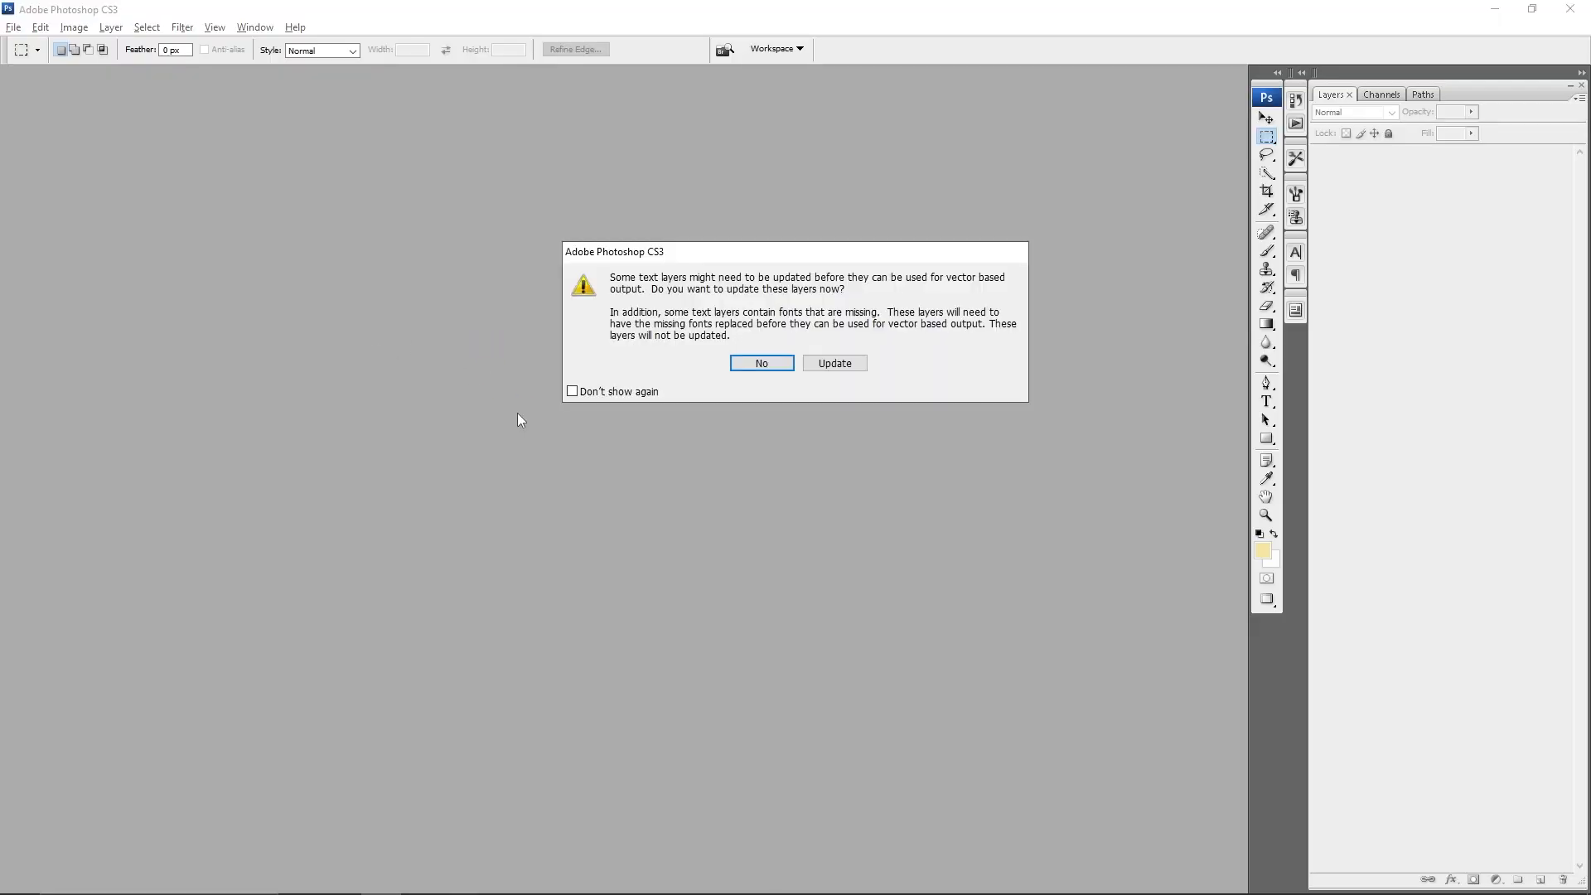
key(Return)
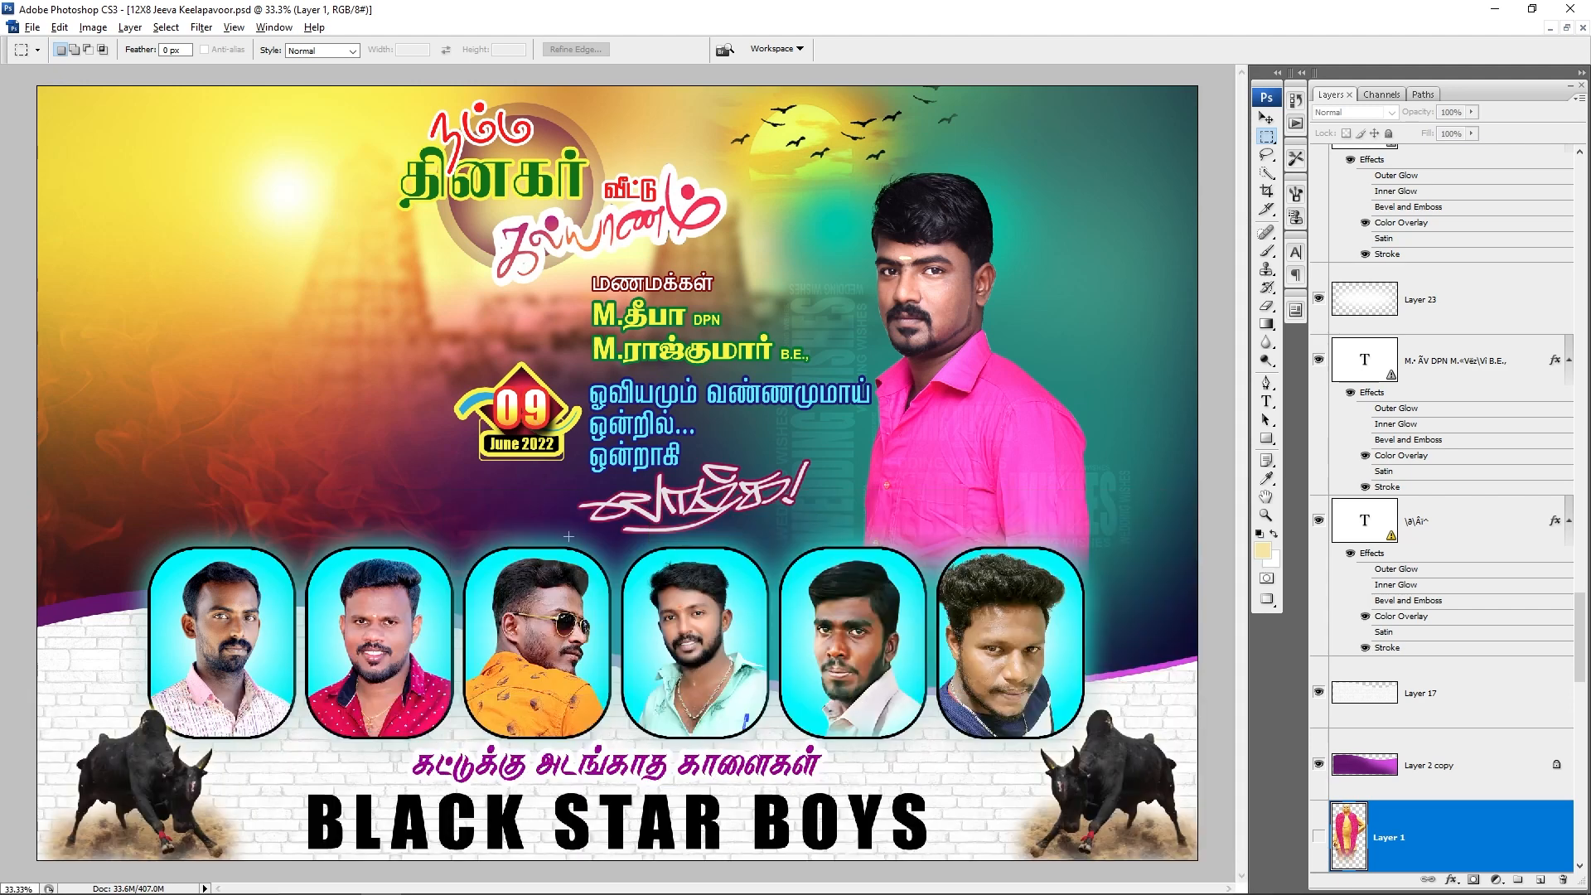
Step: Move the large pink-shirt portrait slightly up and right, and place two copies of it on the banner's left half
key(v)
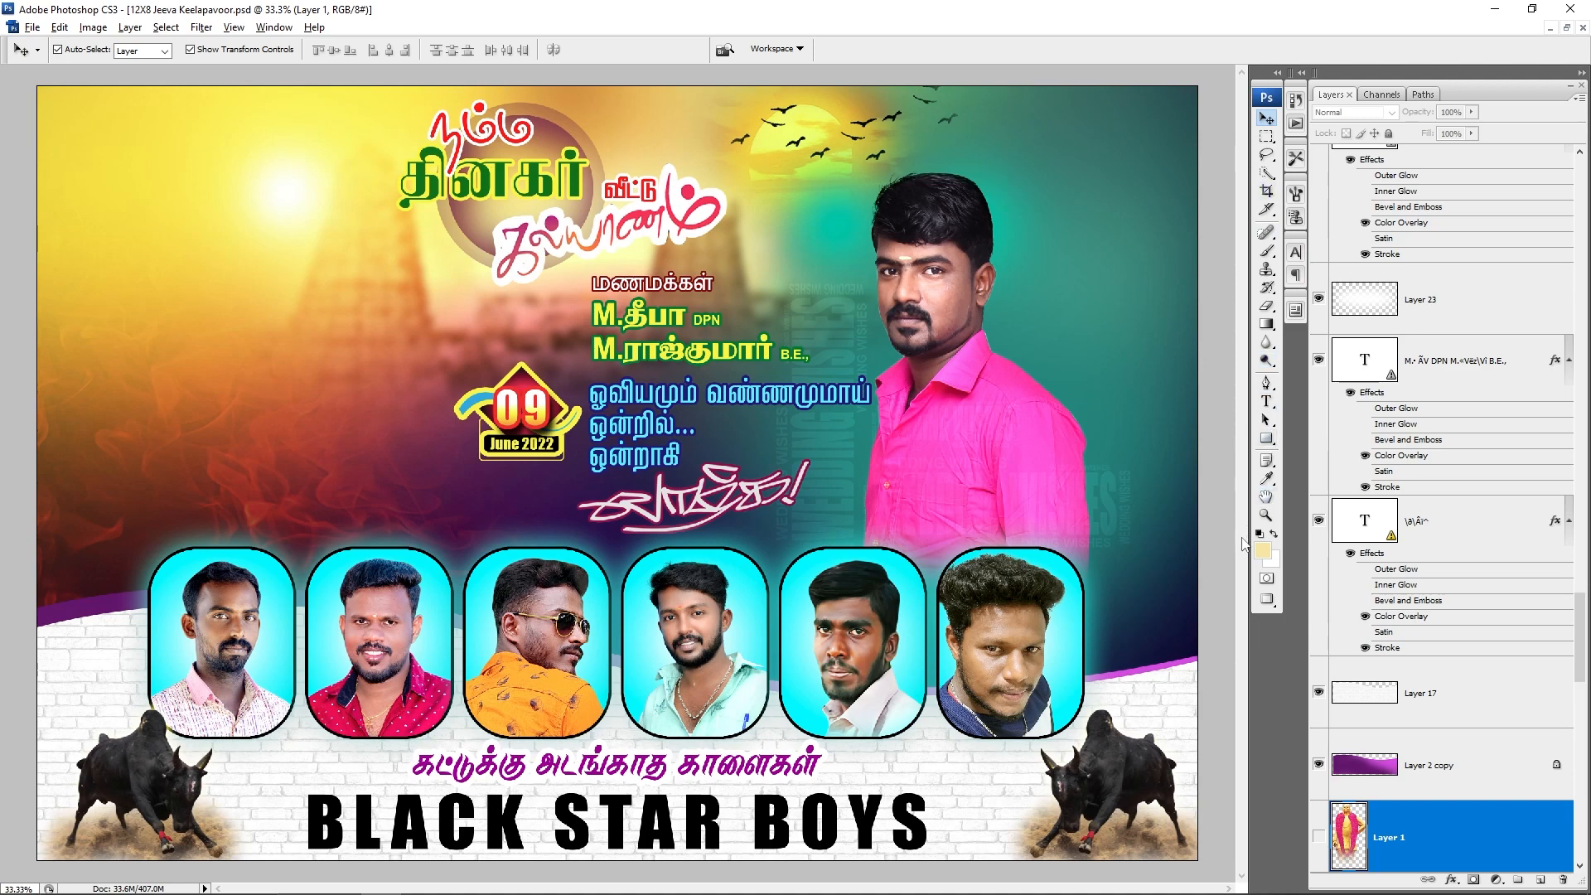
drag(976, 466, 1012, 456)
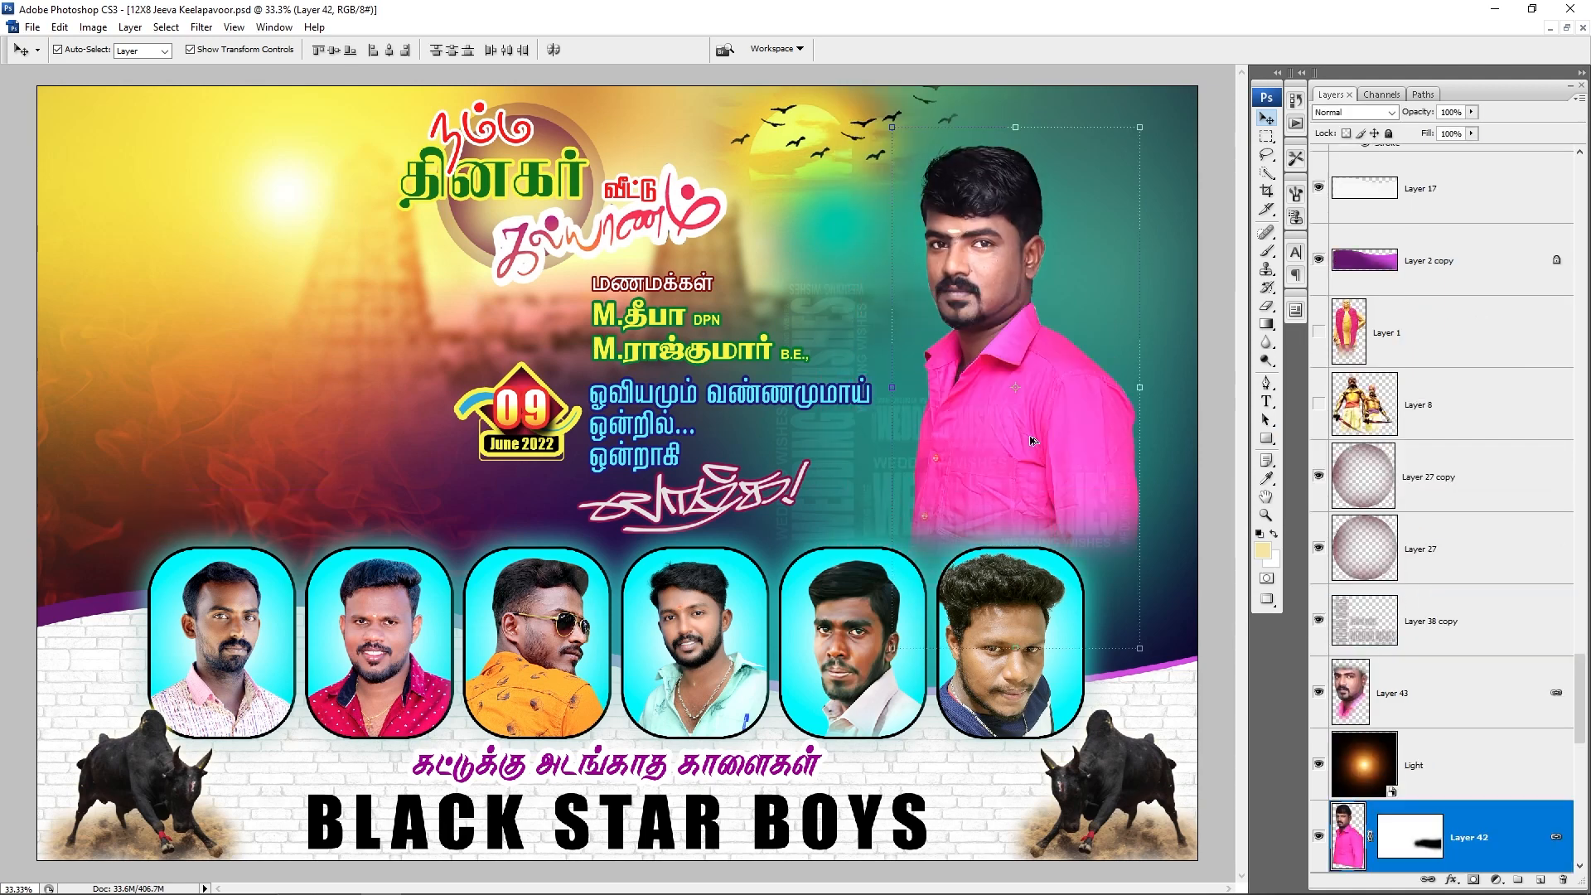
drag(787, 457, 418, 487)
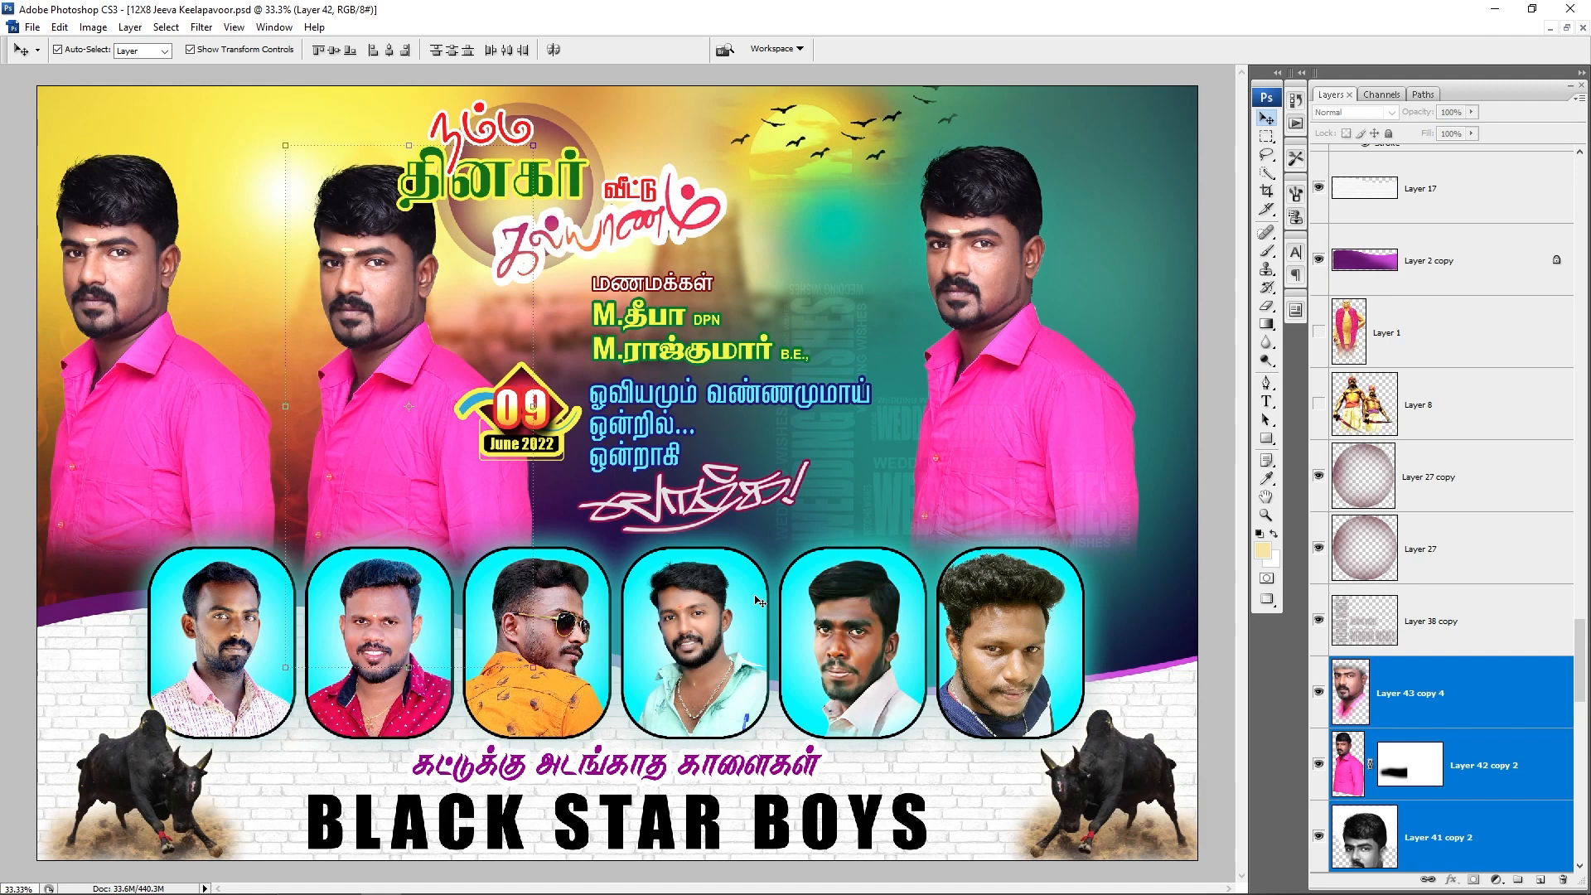
Step: Undo and redo the last portrait copy, then step back before both copies and restore them
key(ctrl+z)
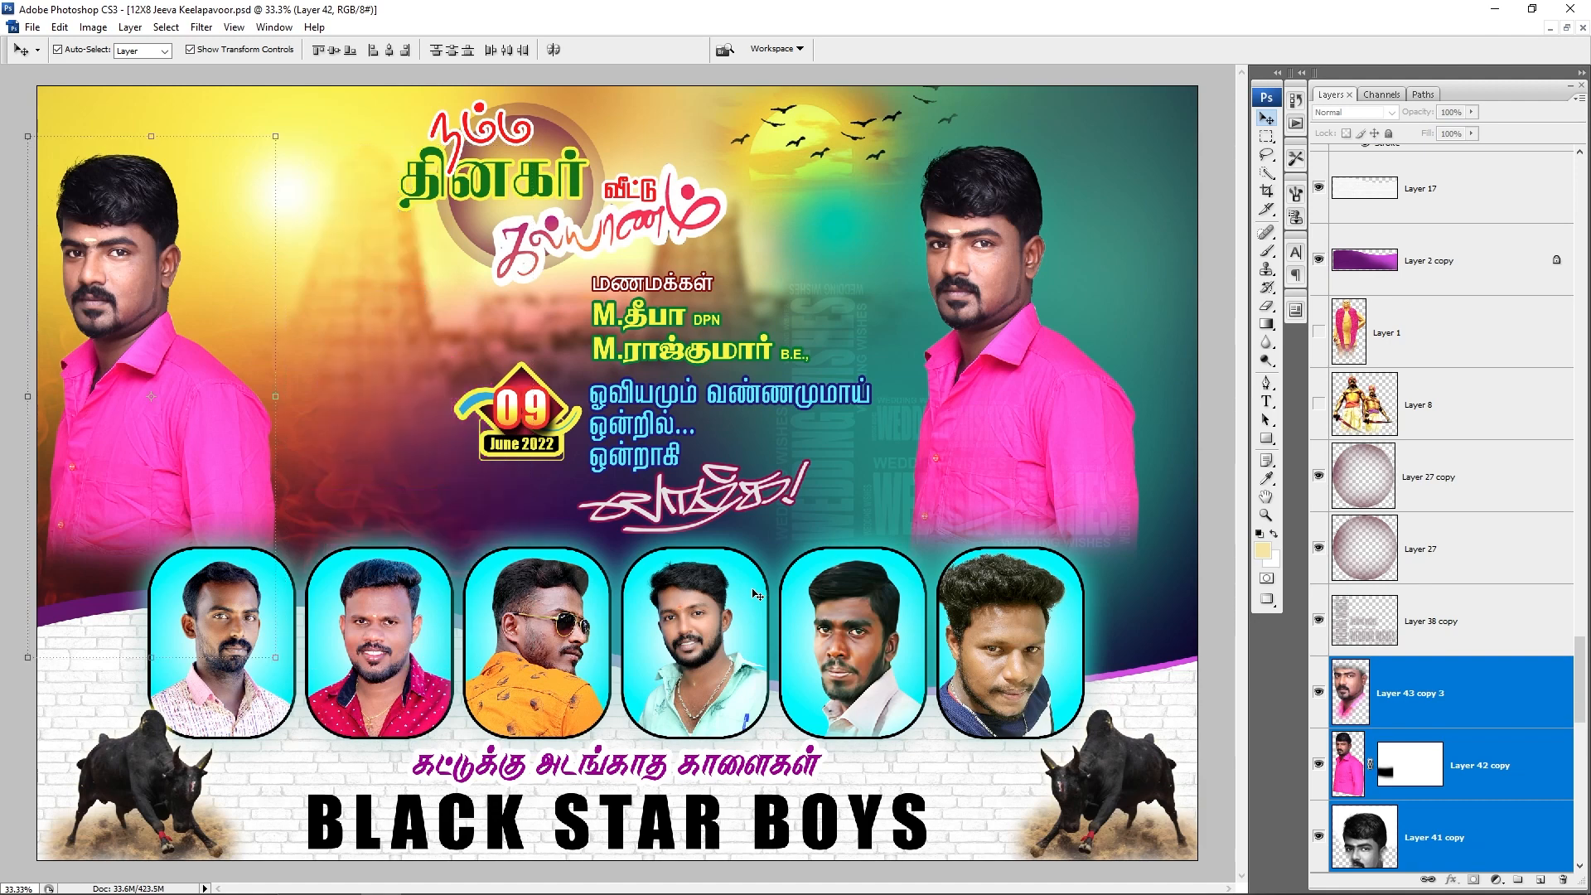
key(ctrl+z)
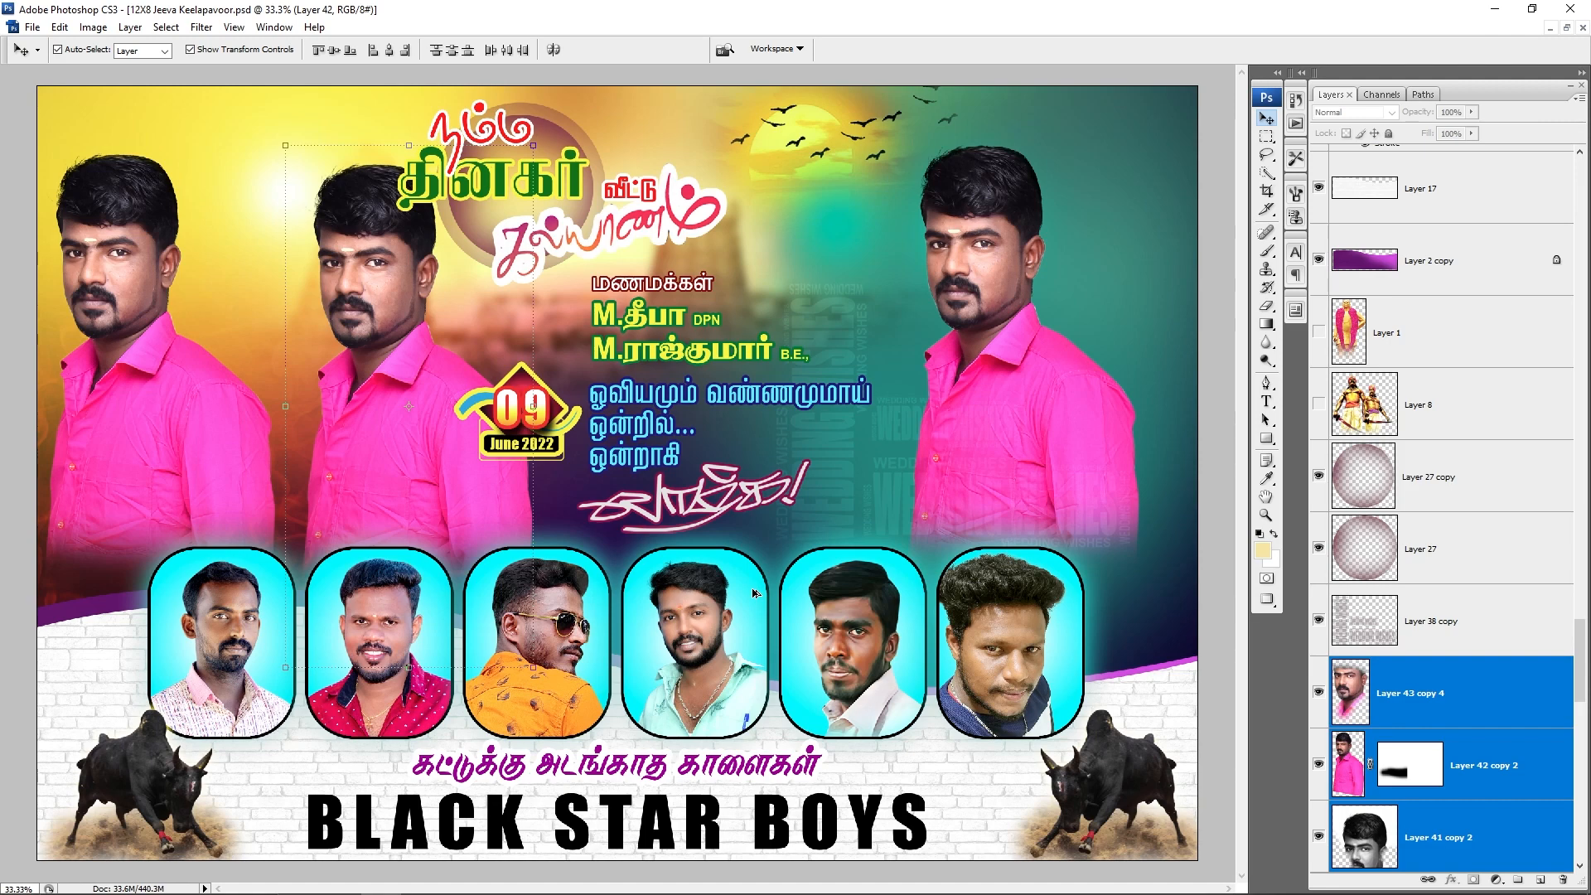
key(ctrl+z)
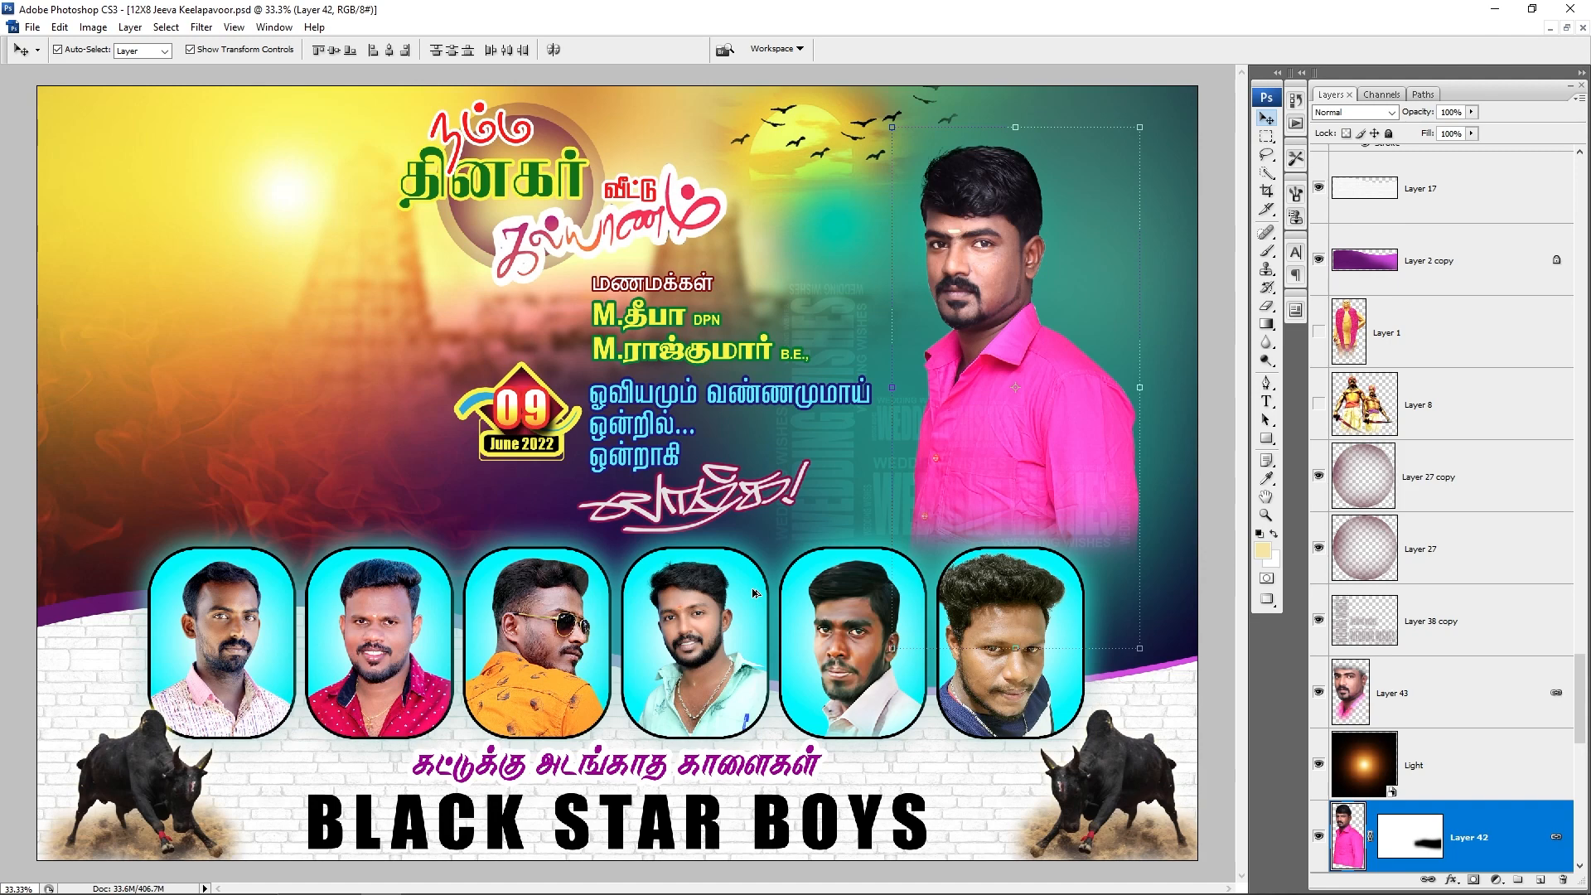
key(ctrl+z)
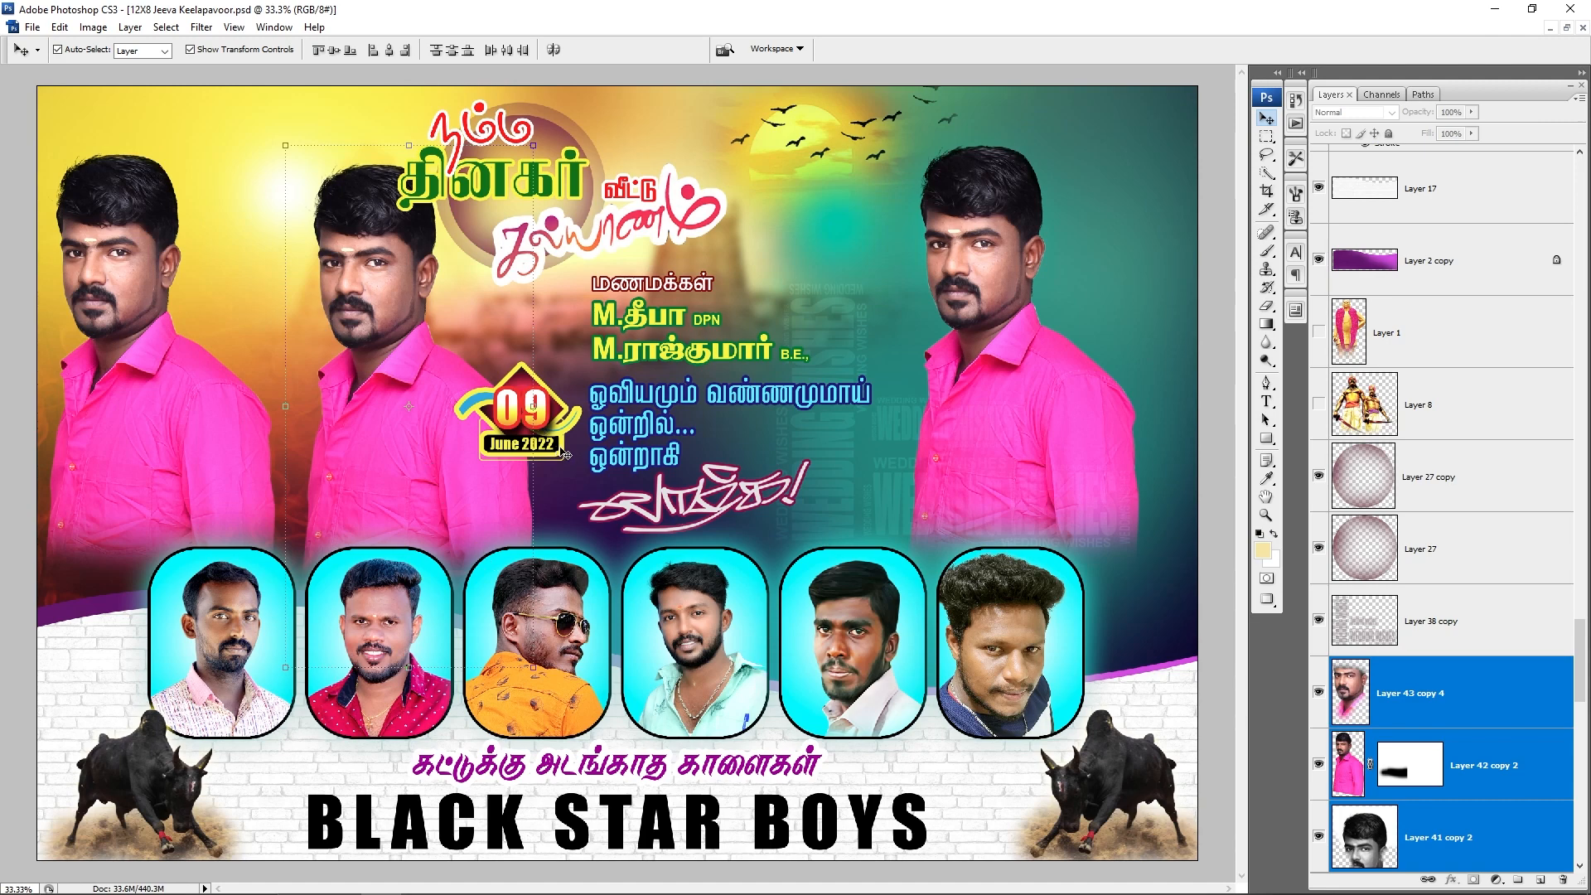
Step: Bring up the General preferences, cancel them, and return to the Move tool
key(i)
key(ctrl+k)
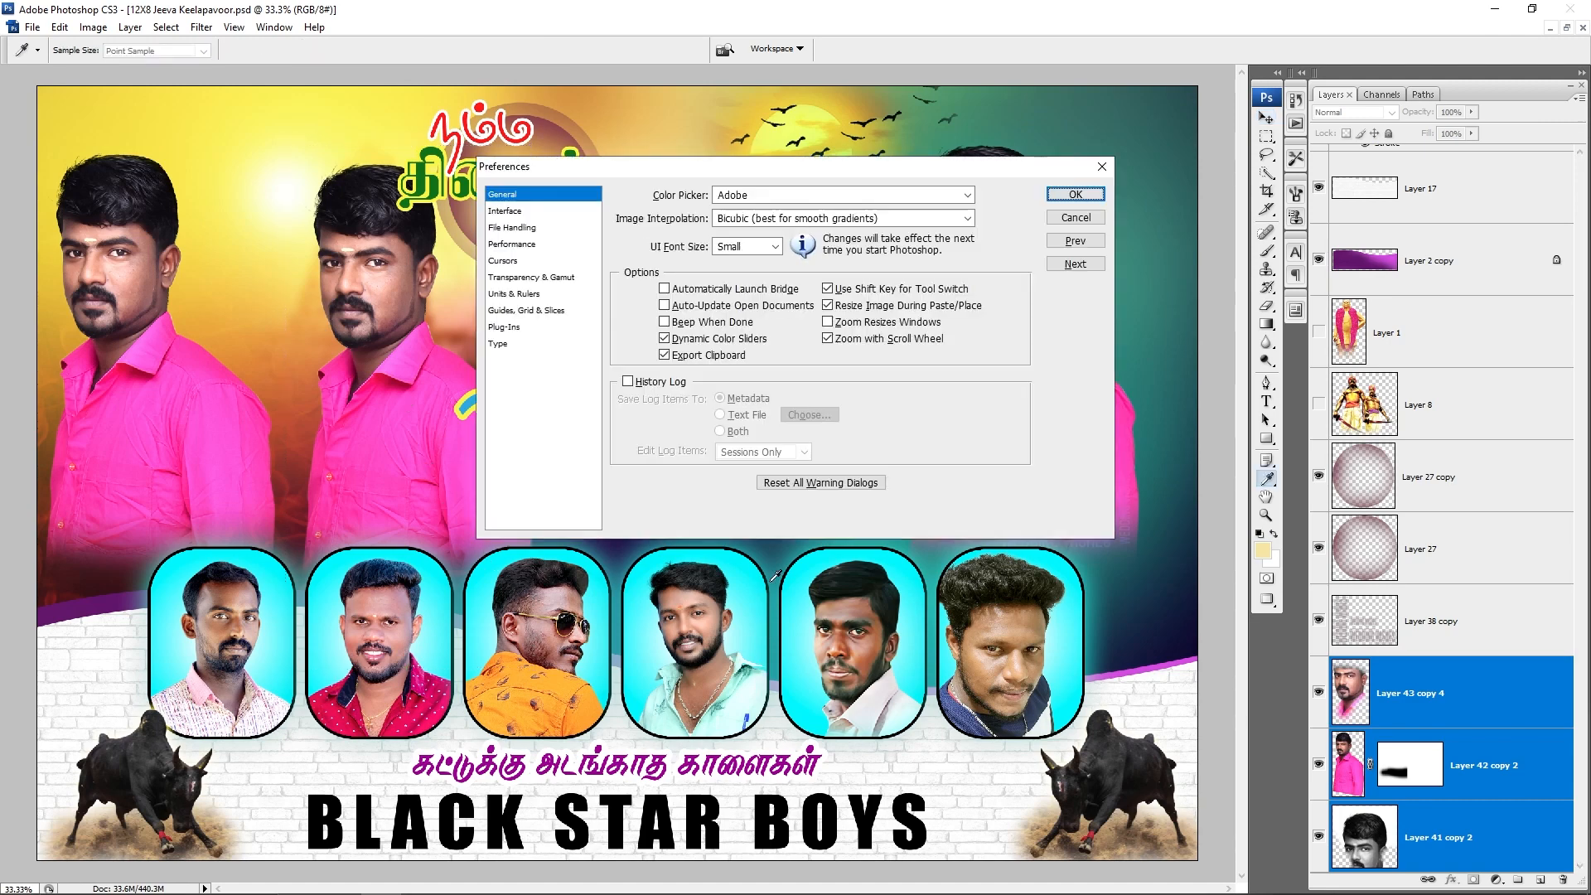
click(1075, 217)
key(v)
Step: Try changing the History States value to 5 in the Performance preferences, then cancel the dialog
click(59, 27)
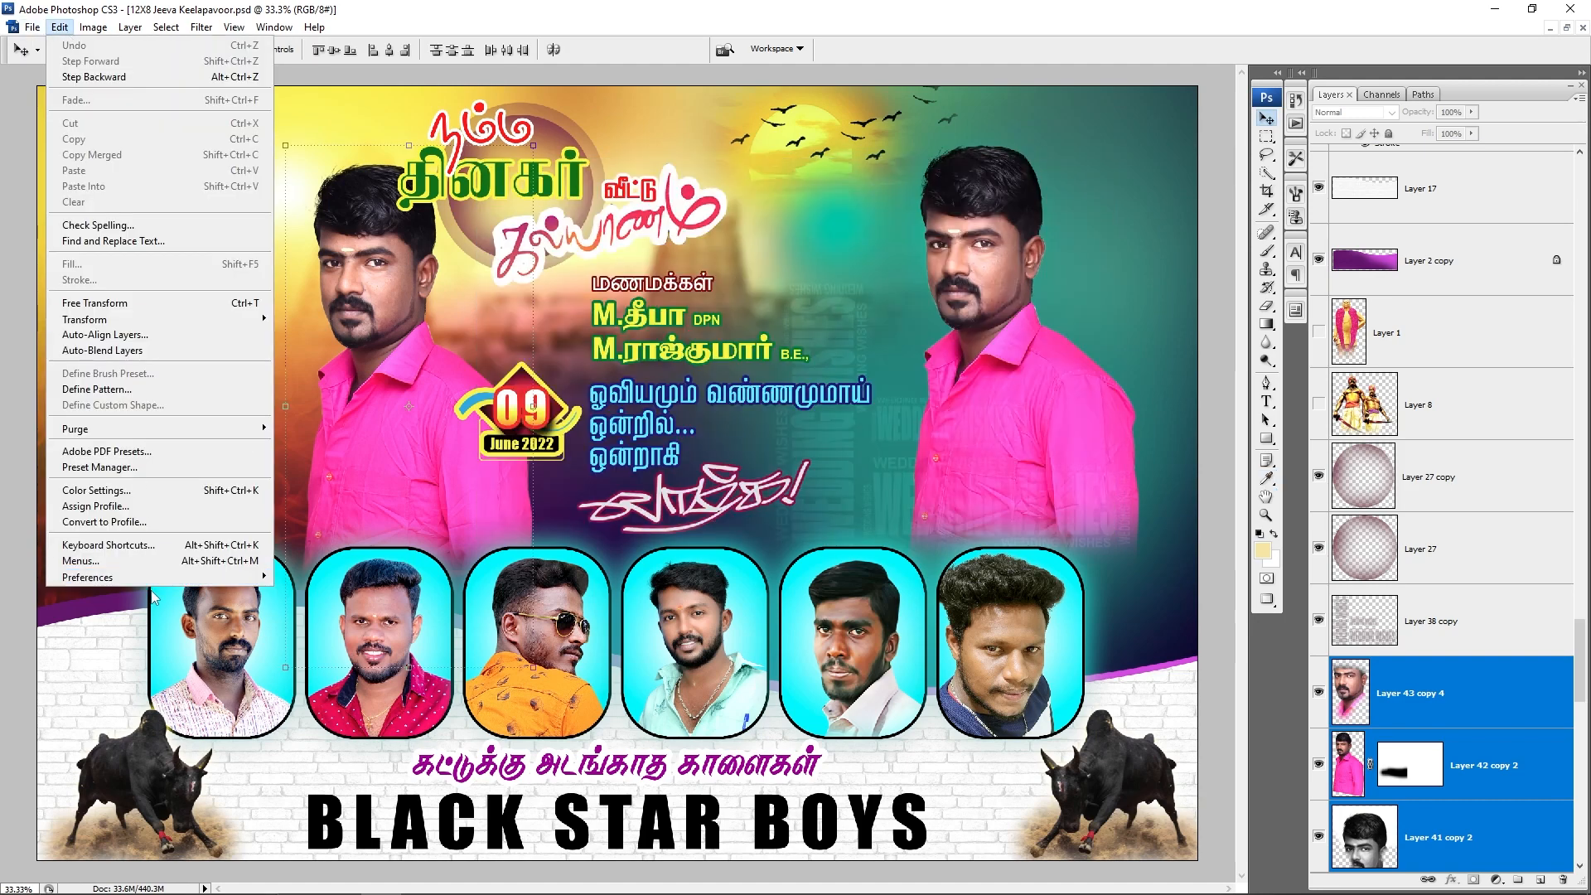
mouse_move(139, 580)
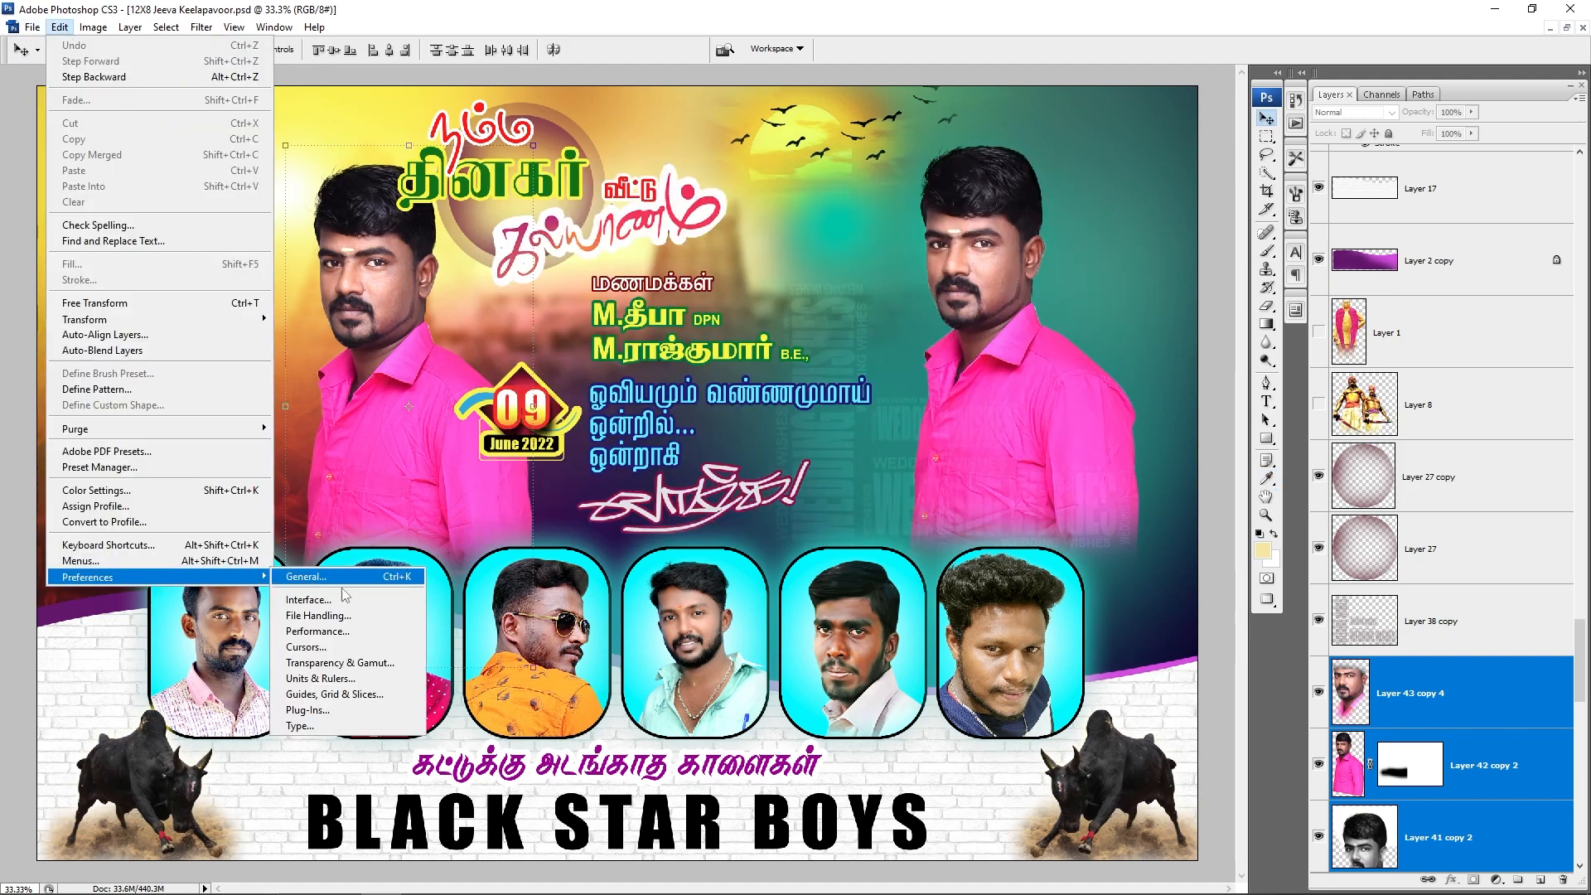
click(306, 576)
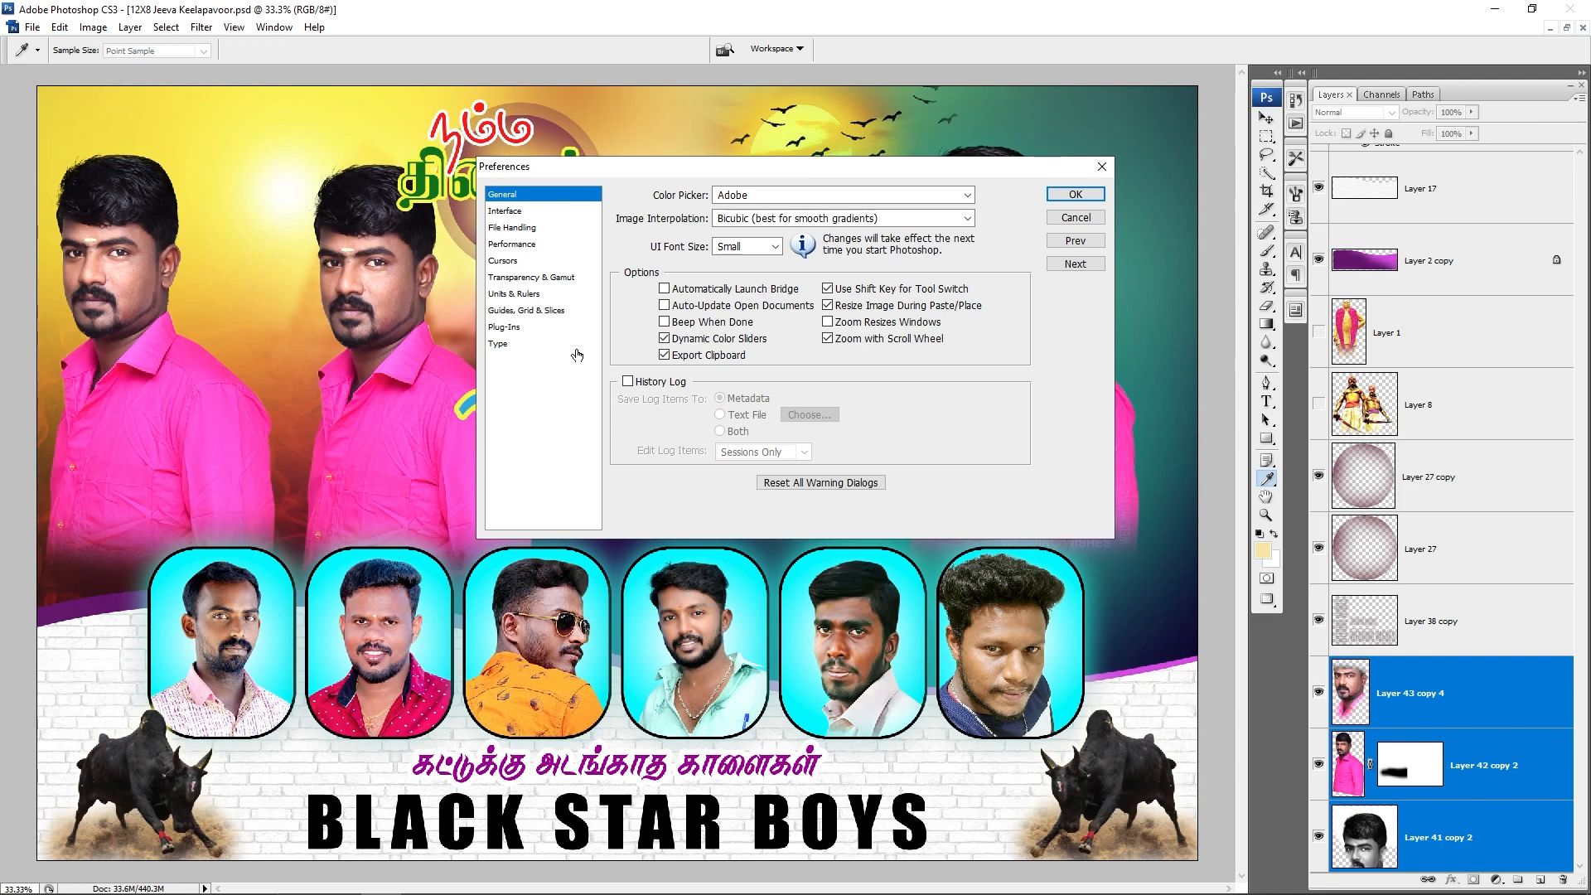
click(512, 245)
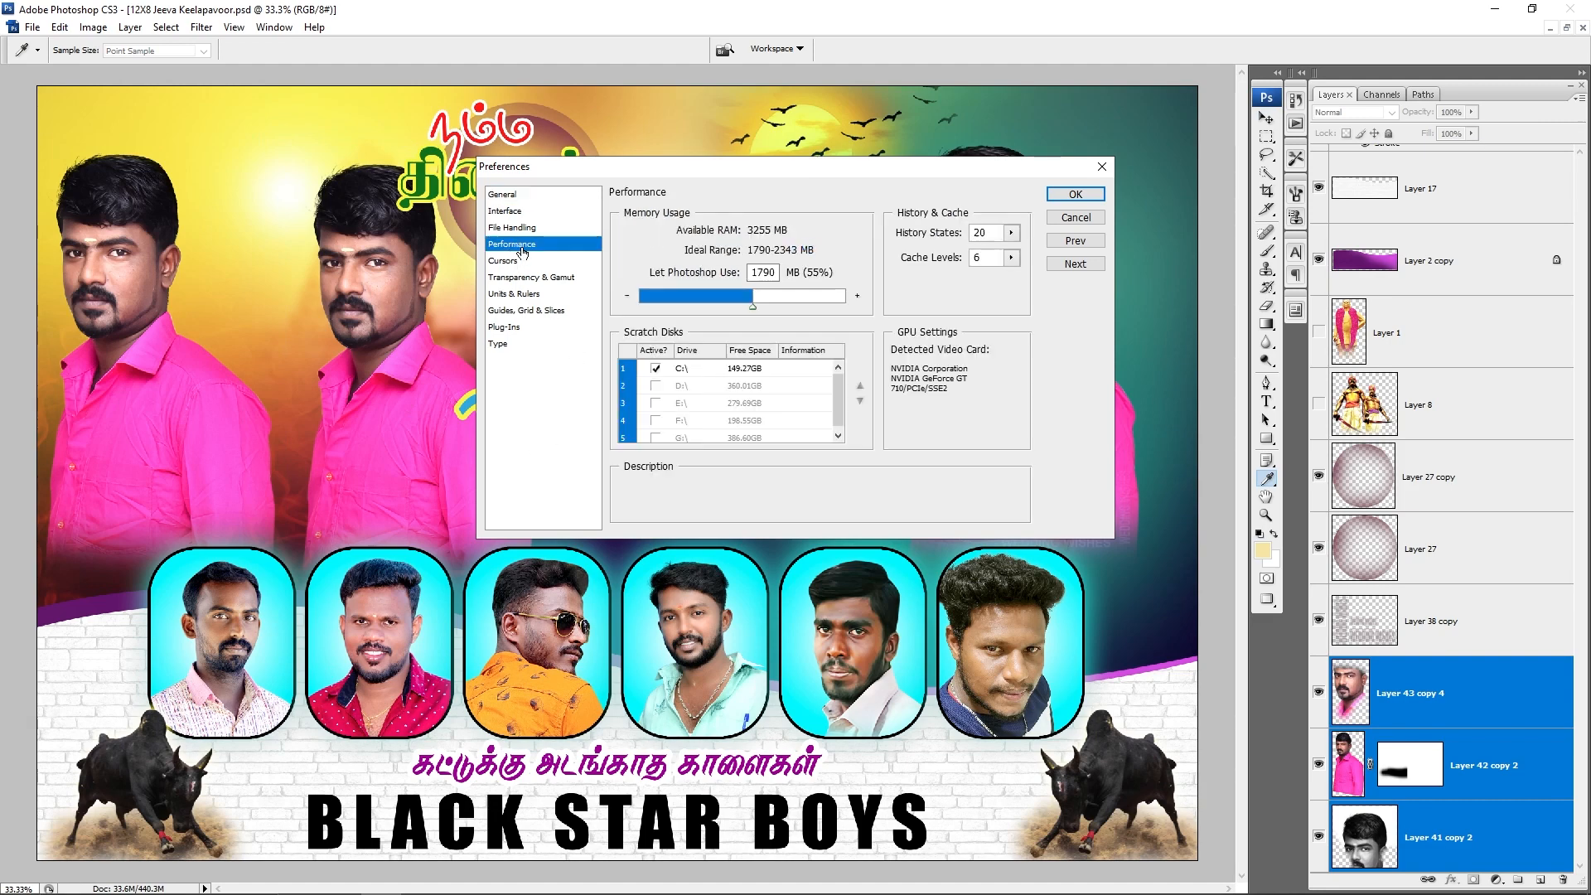
mouse_move(939, 265)
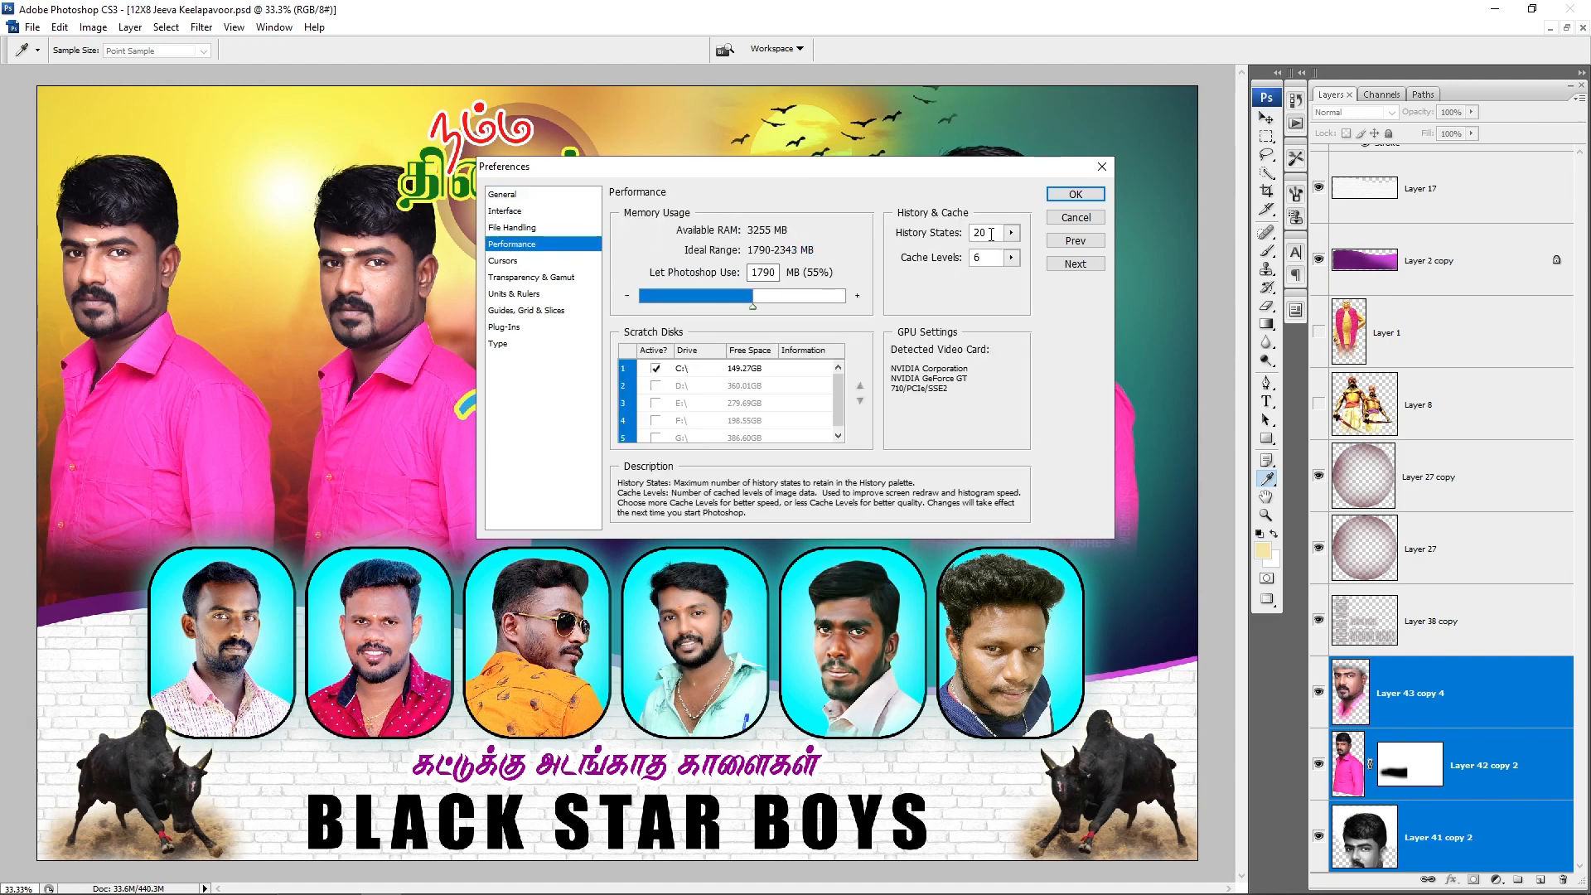
drag(957, 172, 938, 530)
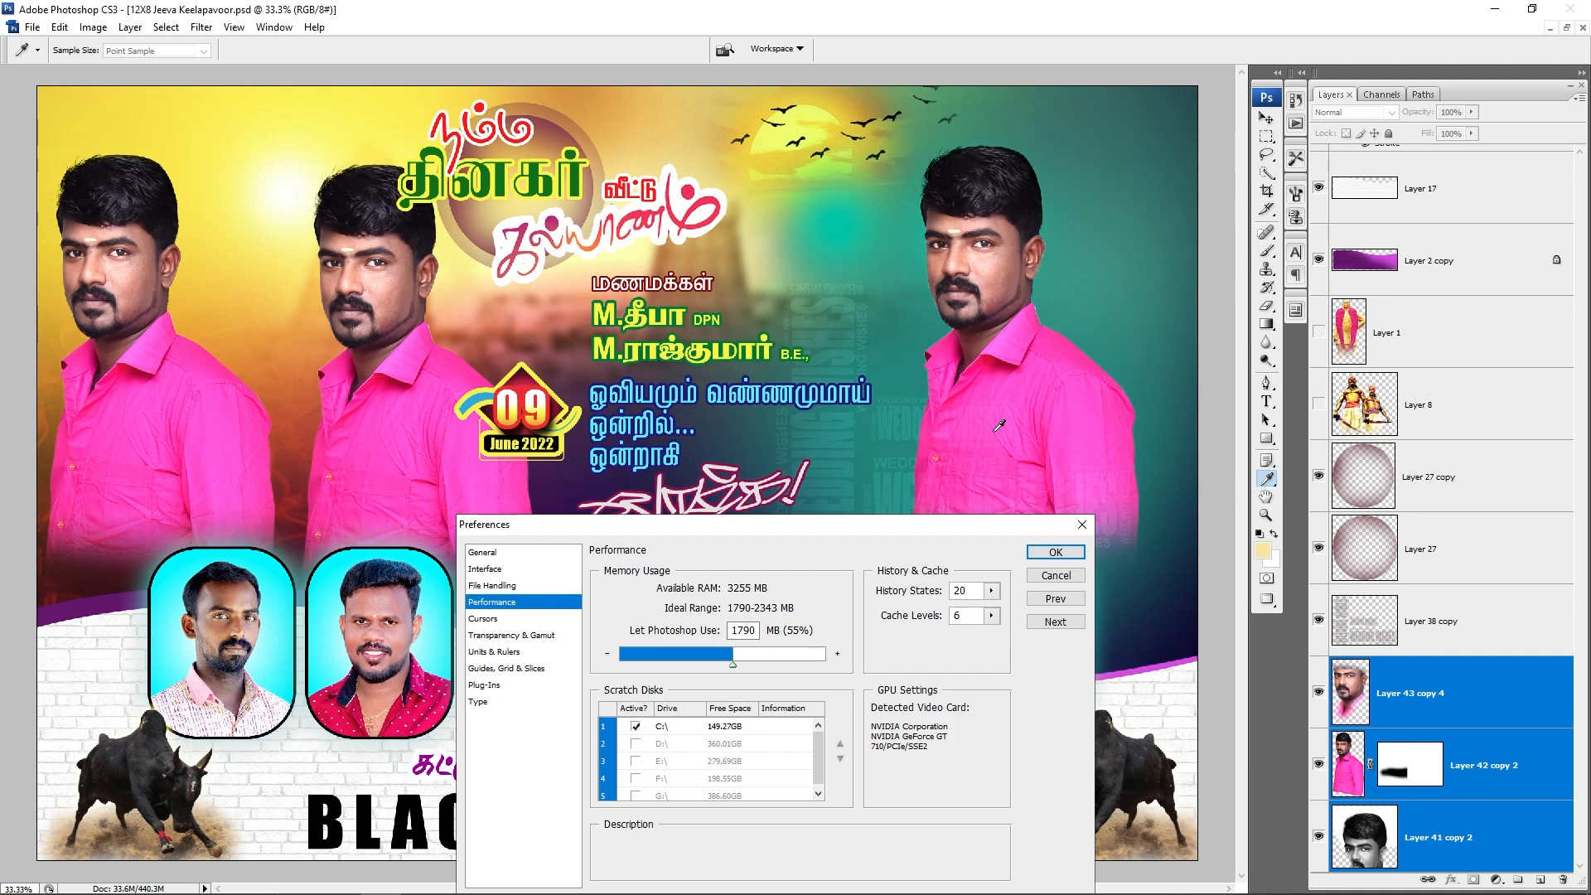
double_click(969, 590)
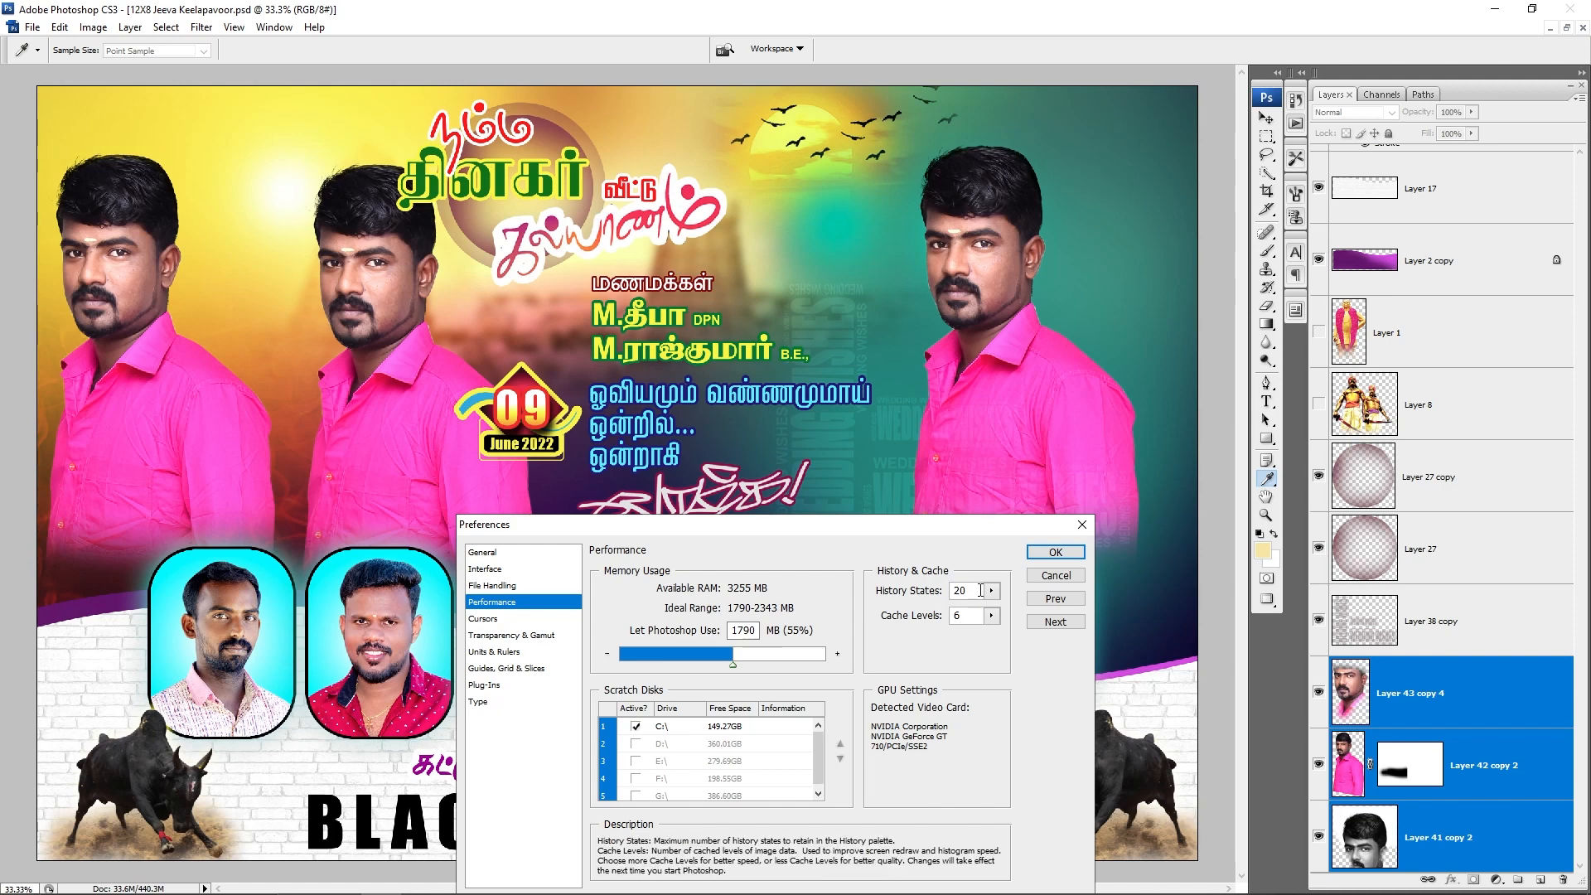
text(5)
click(1048, 579)
Step: Duplicate the faint background lettering and lower the right-hand portrait, then close the banner without saving
drag(1006, 413, 838, 425)
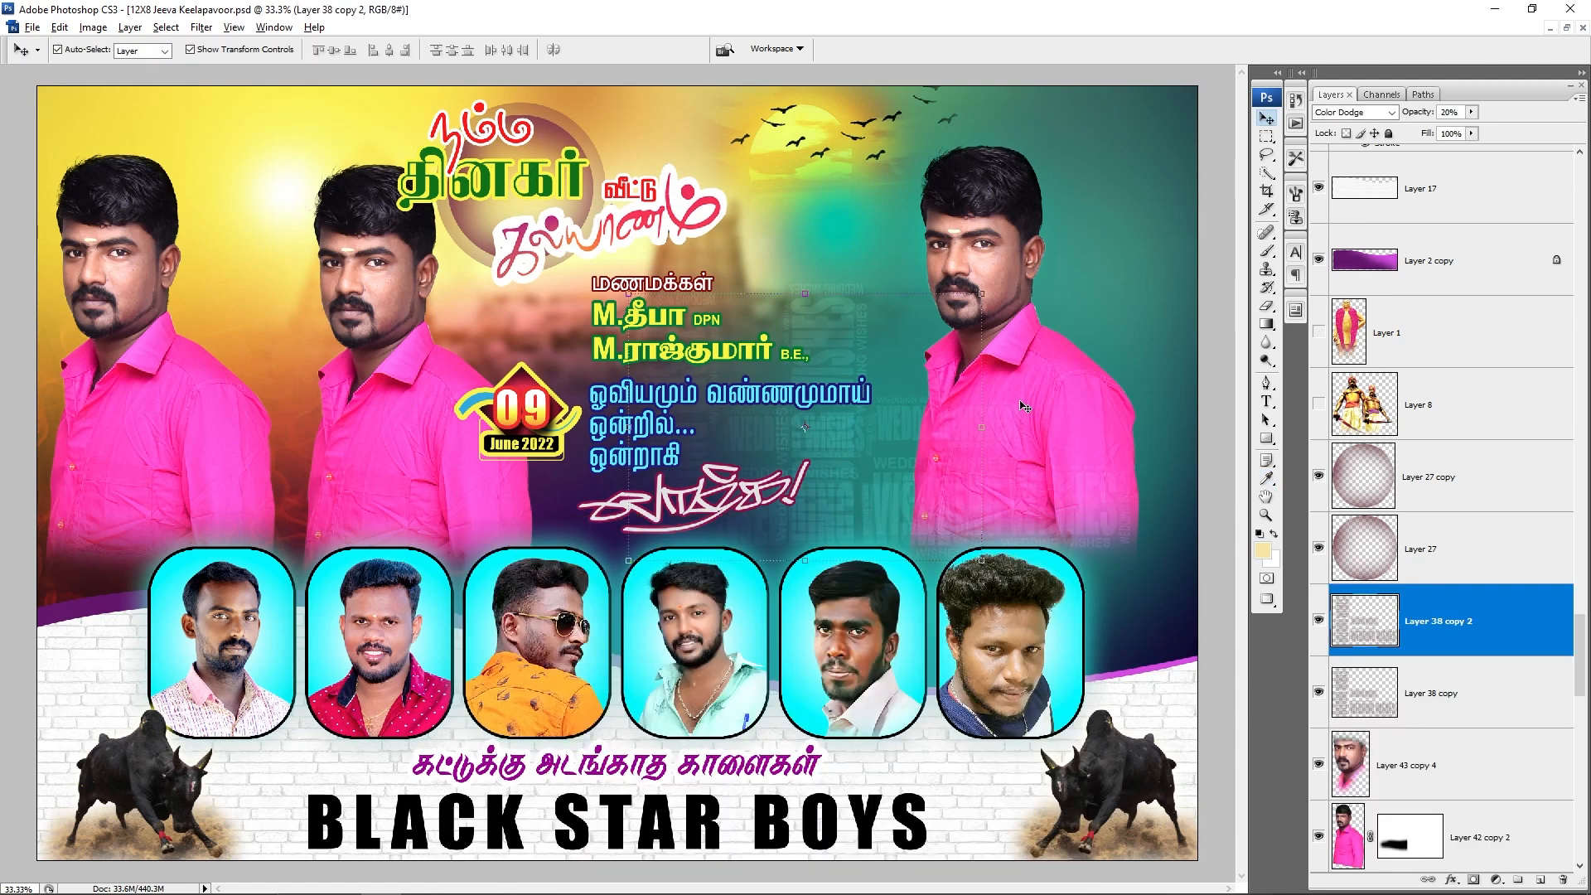
drag(1020, 421, 1017, 431)
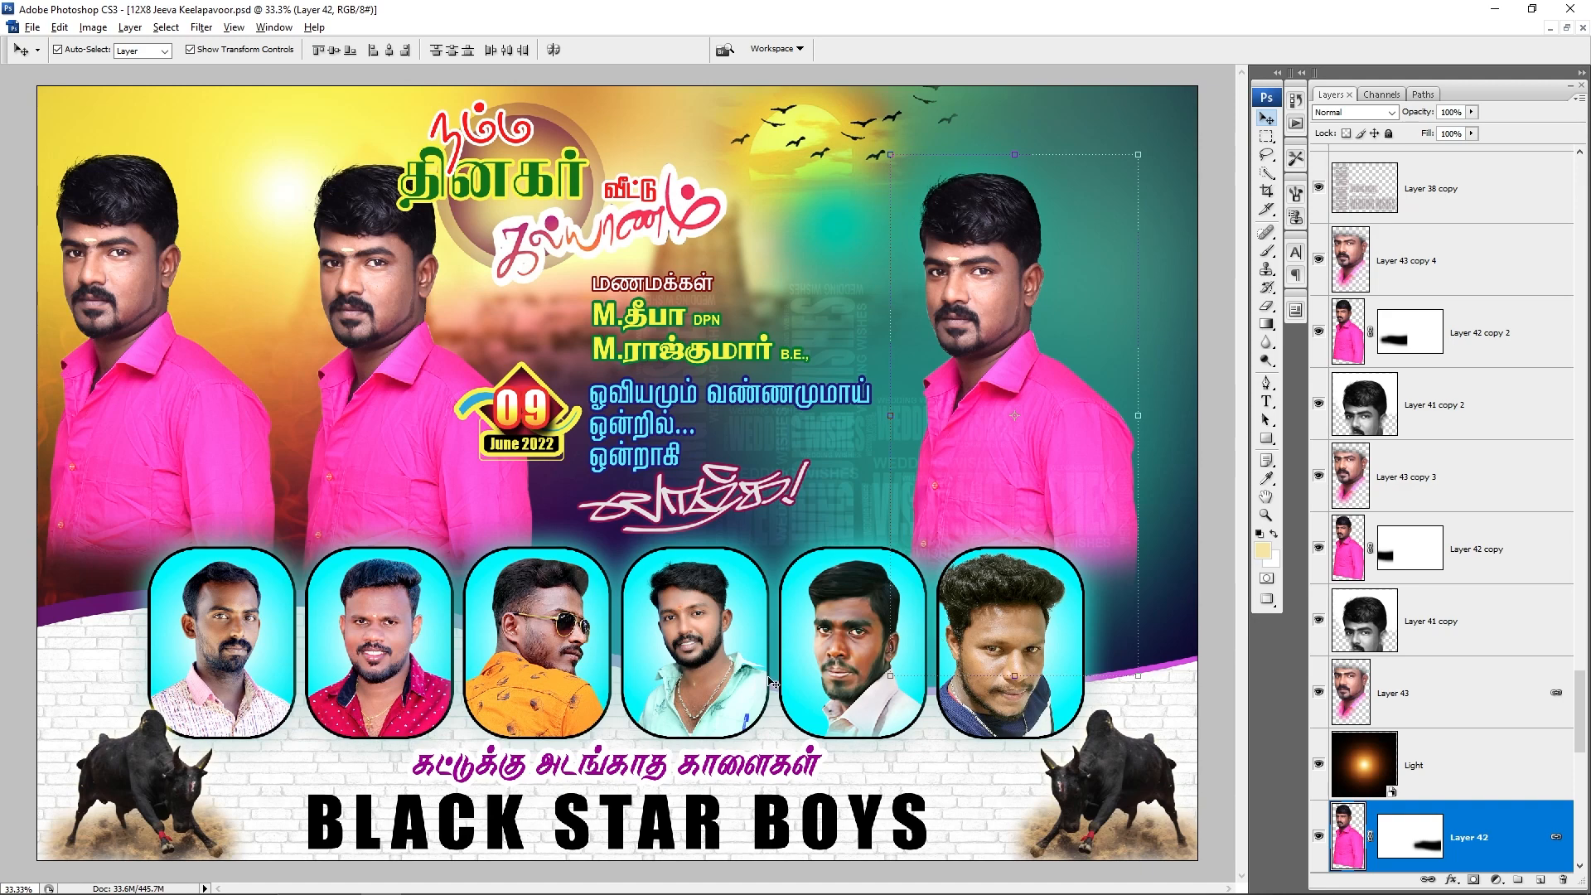
key(ctrl+q)
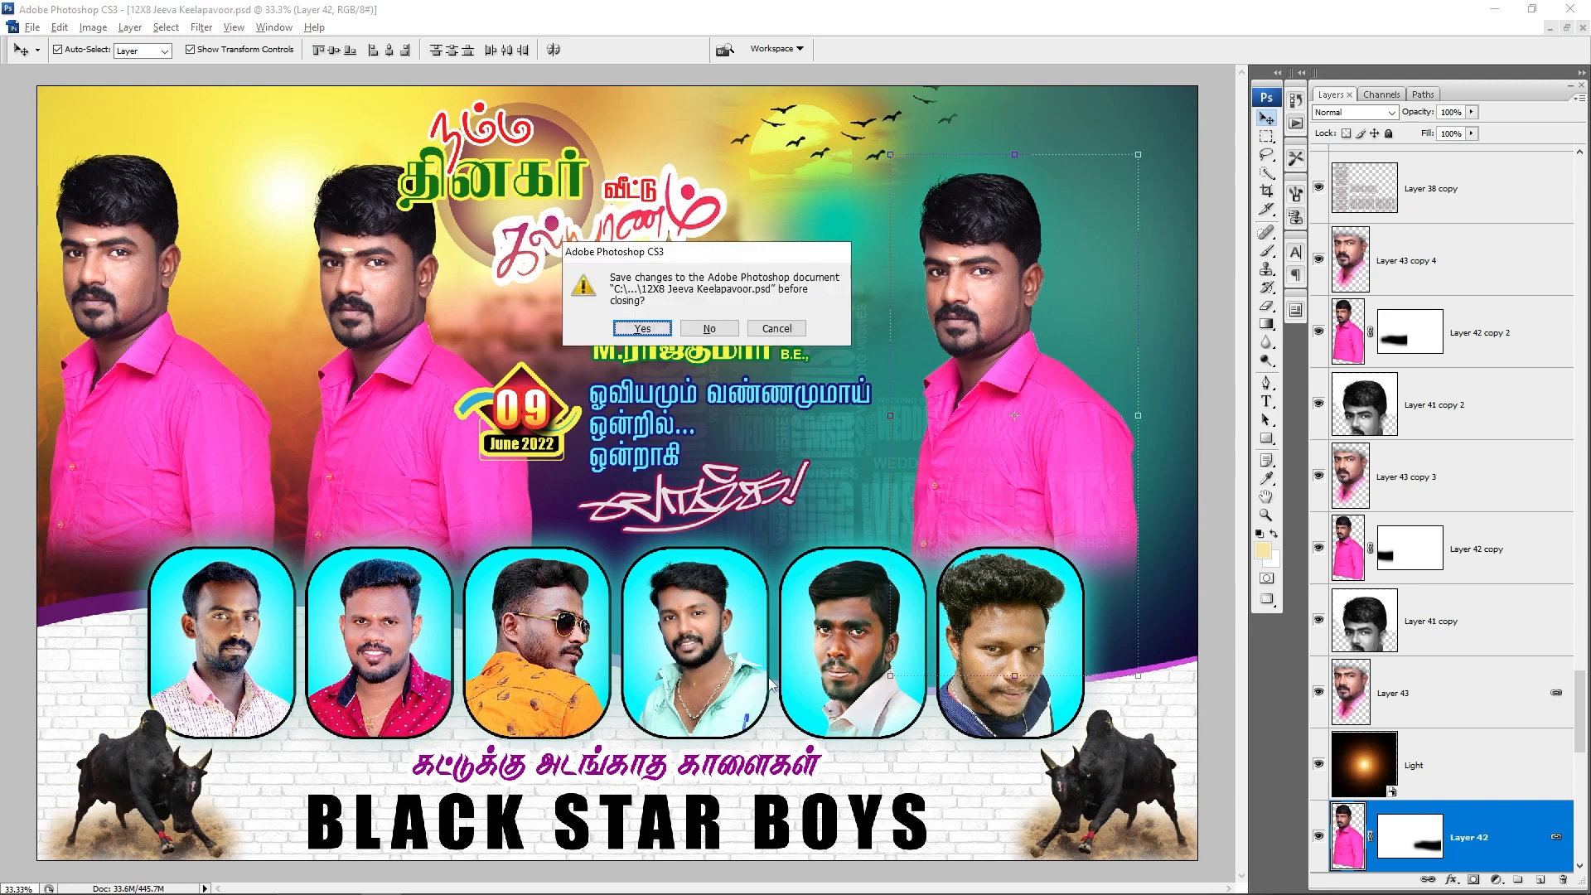
key(n)
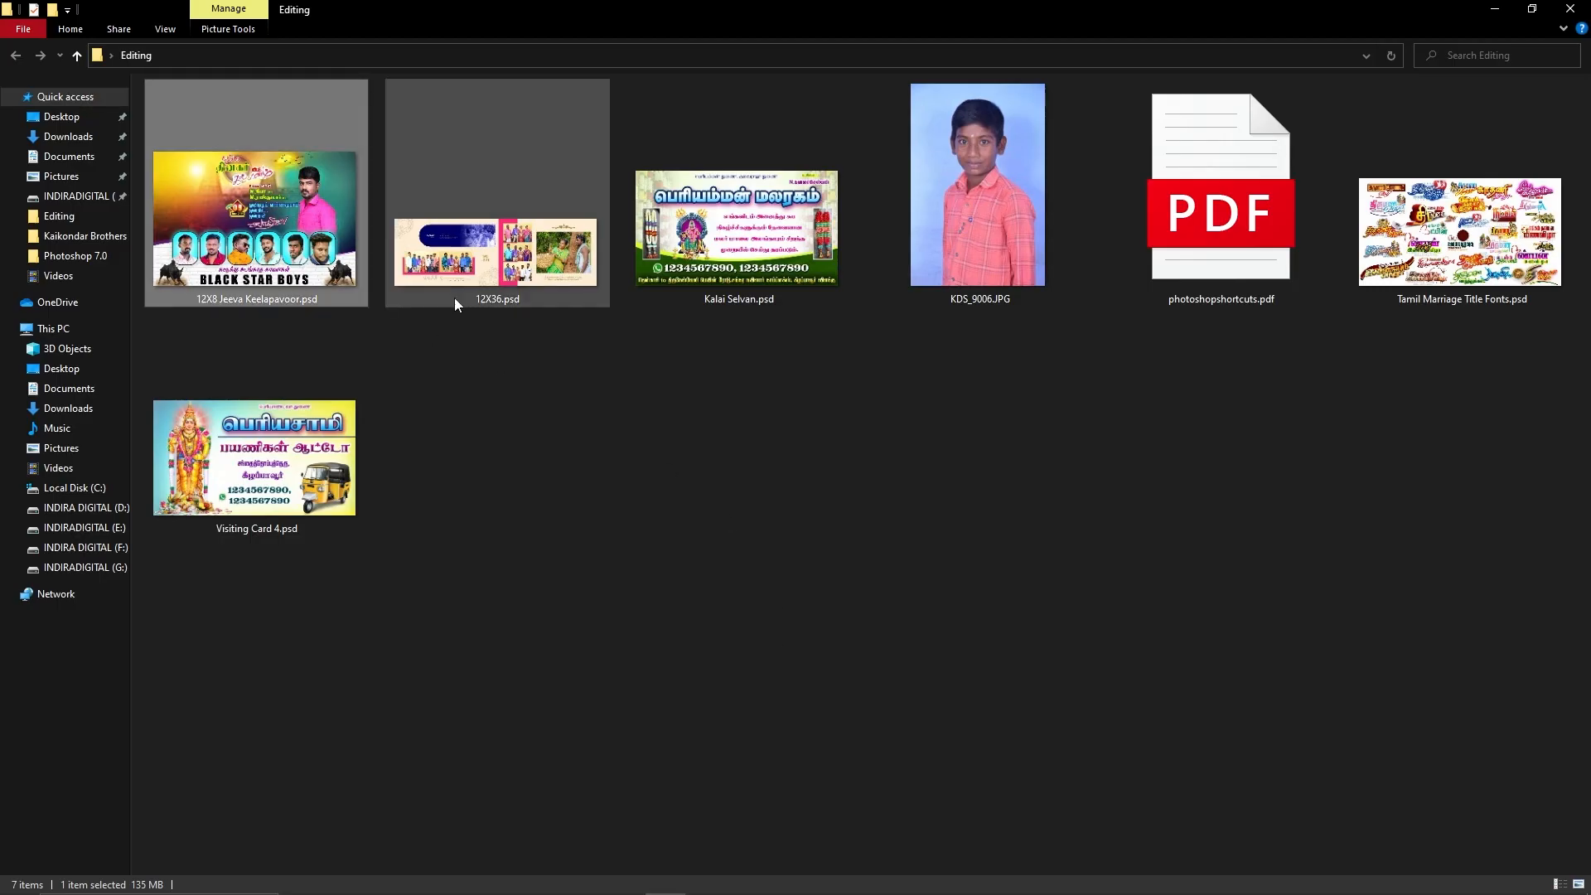
Step: Open 12X36.psd and display it in full screen mode with the menu bar, framing the two wedding group photos
double_click(513, 285)
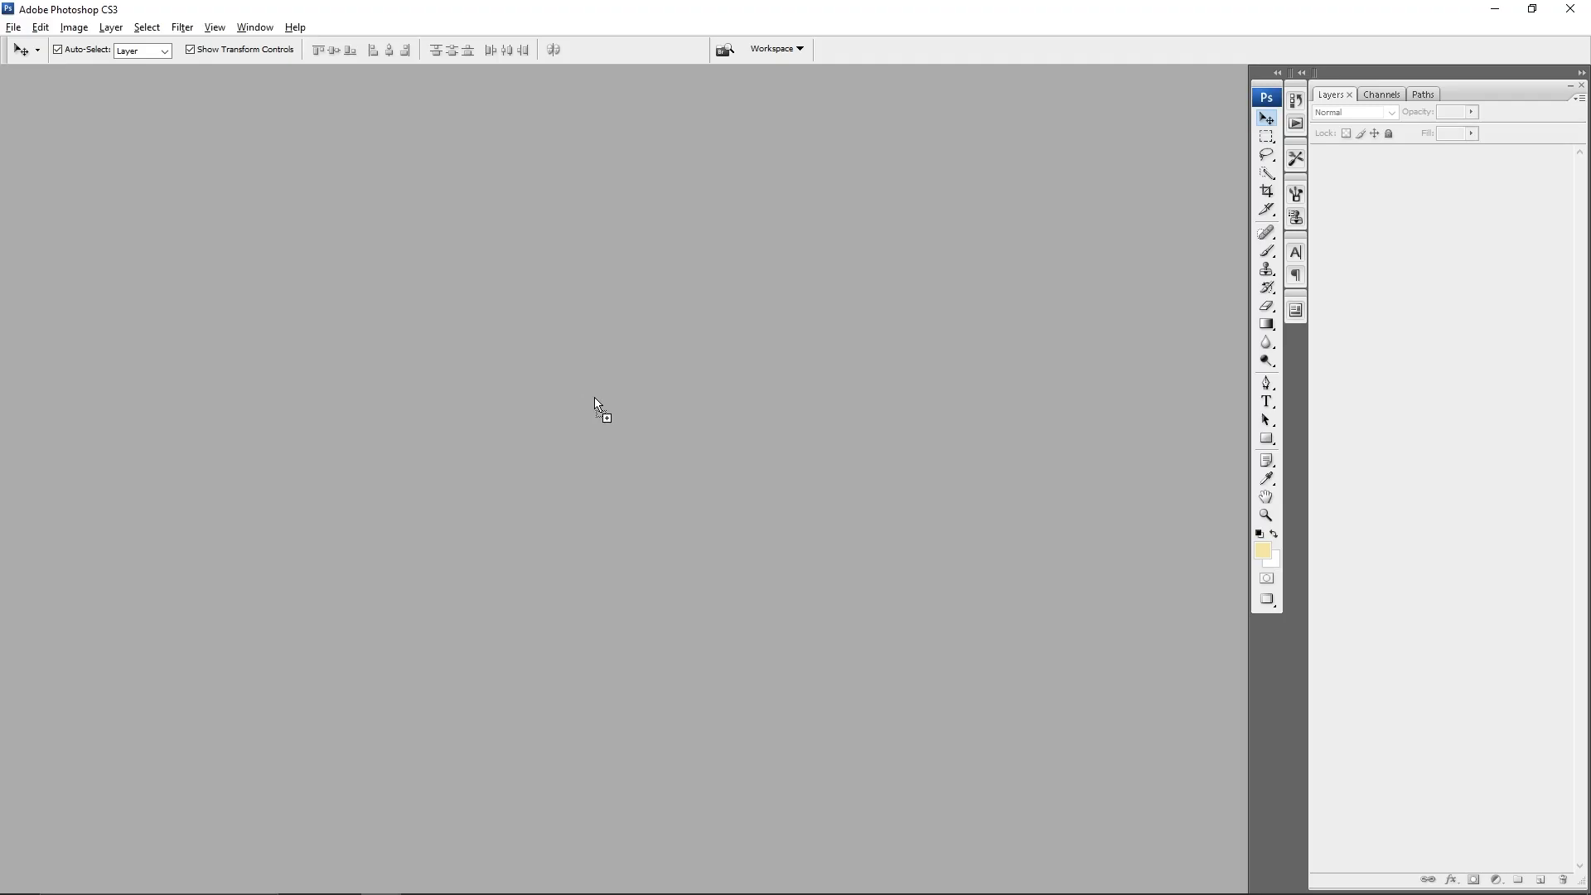
key(Return)
key(f)
scroll(530, 497, up, 4)
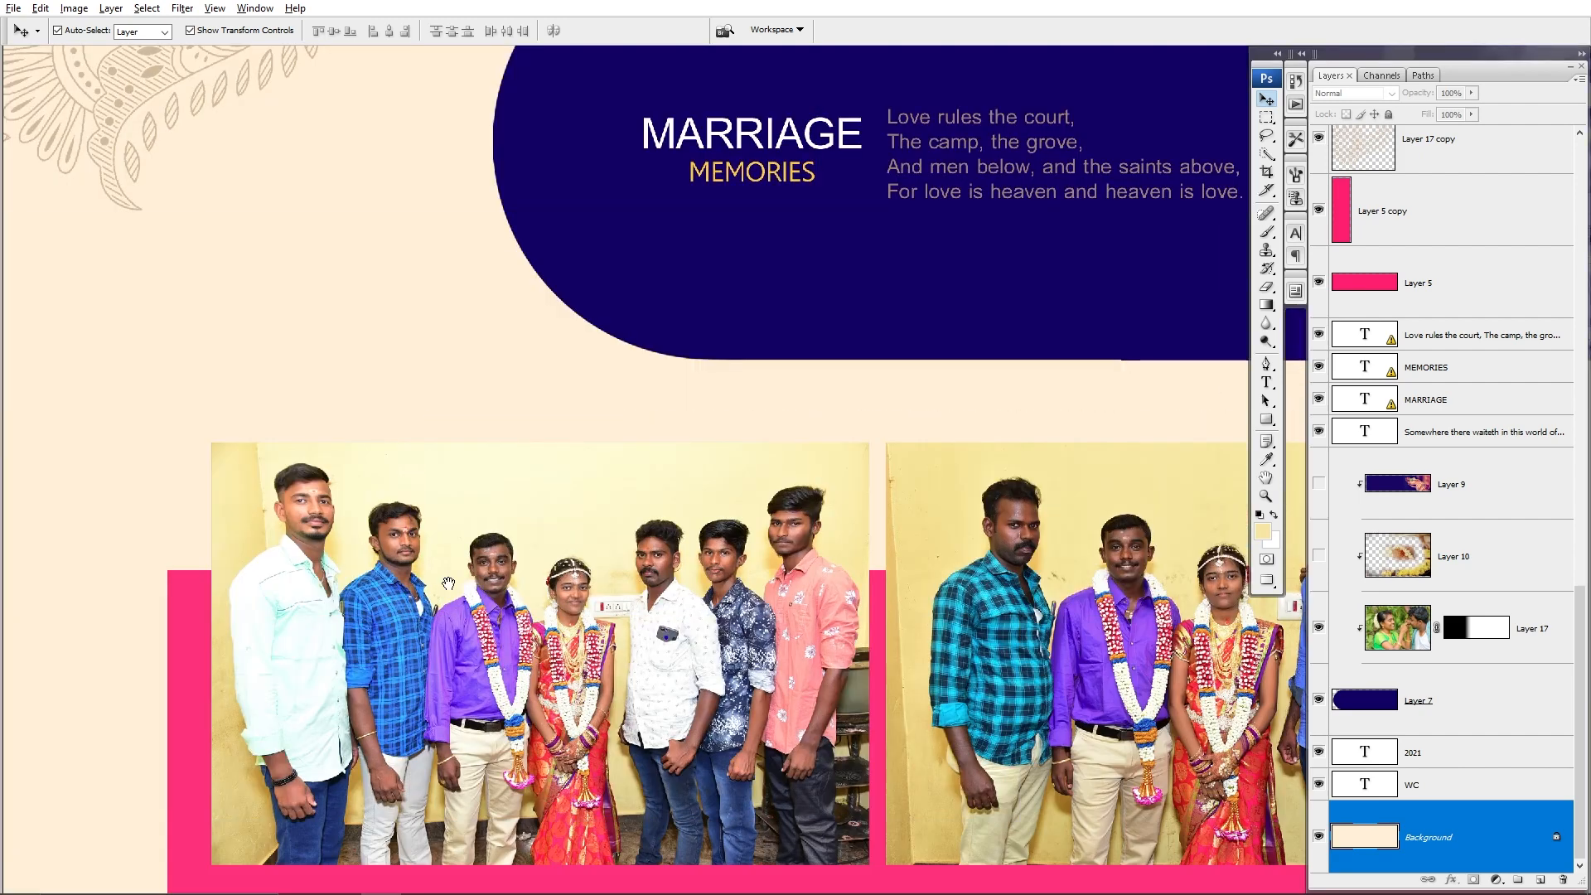
drag(530, 604, 361, 461)
scroll(510, 484, down, 1)
drag(661, 563, 580, 579)
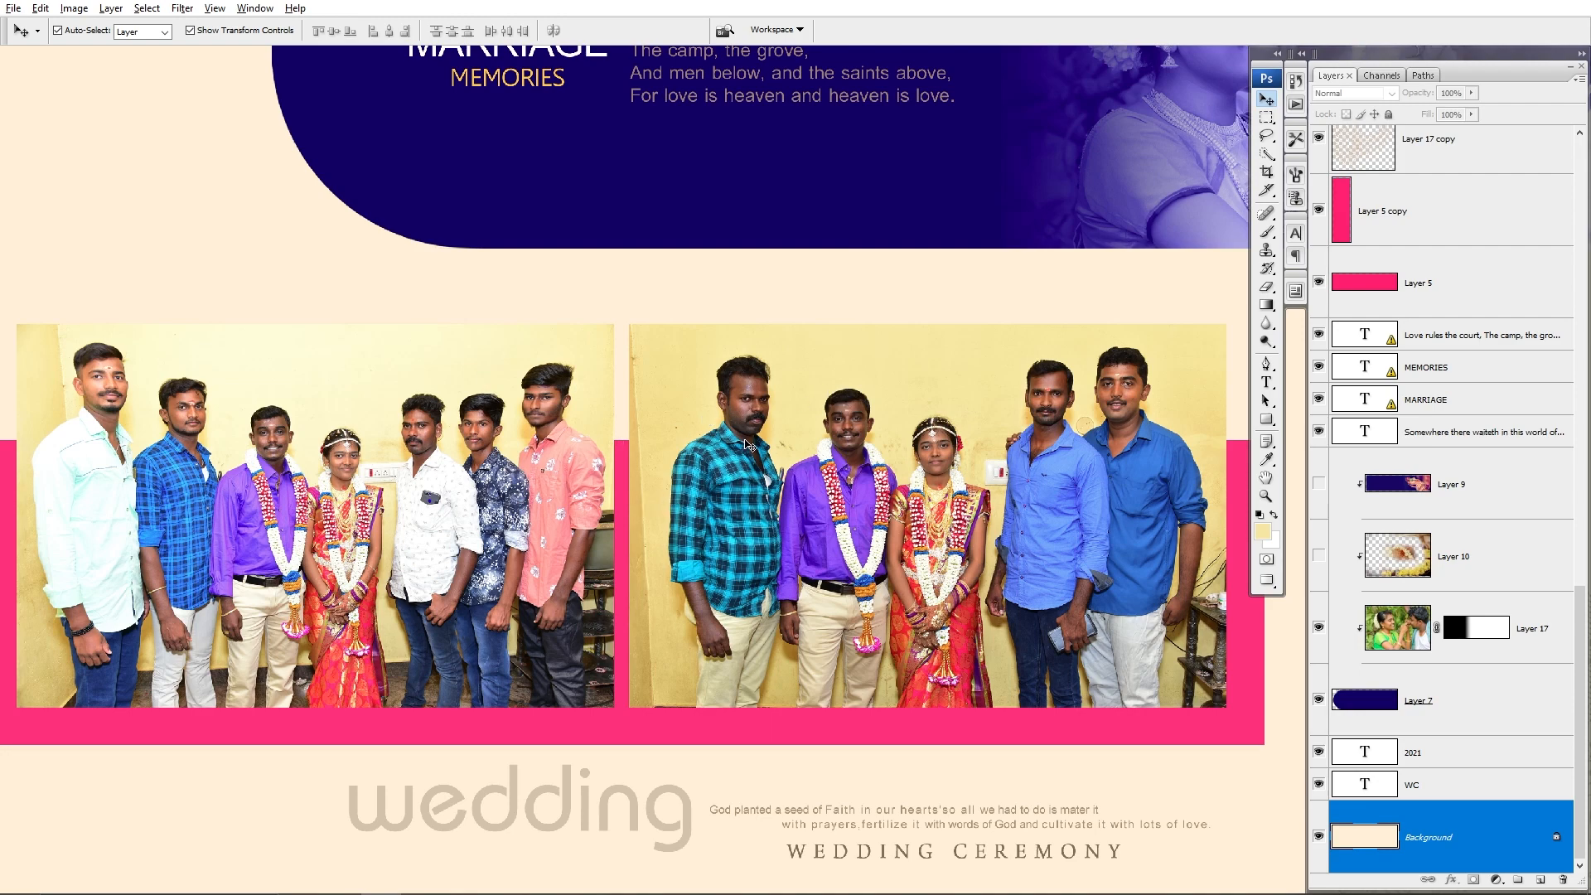
Step: Brighten the right-hand group photo with Curves, raising the RGB midtones from input 121 to output 139
click(748, 445)
key(ctrl+m)
drag(810, 164, 1235, 142)
drag(1219, 313, 1215, 305)
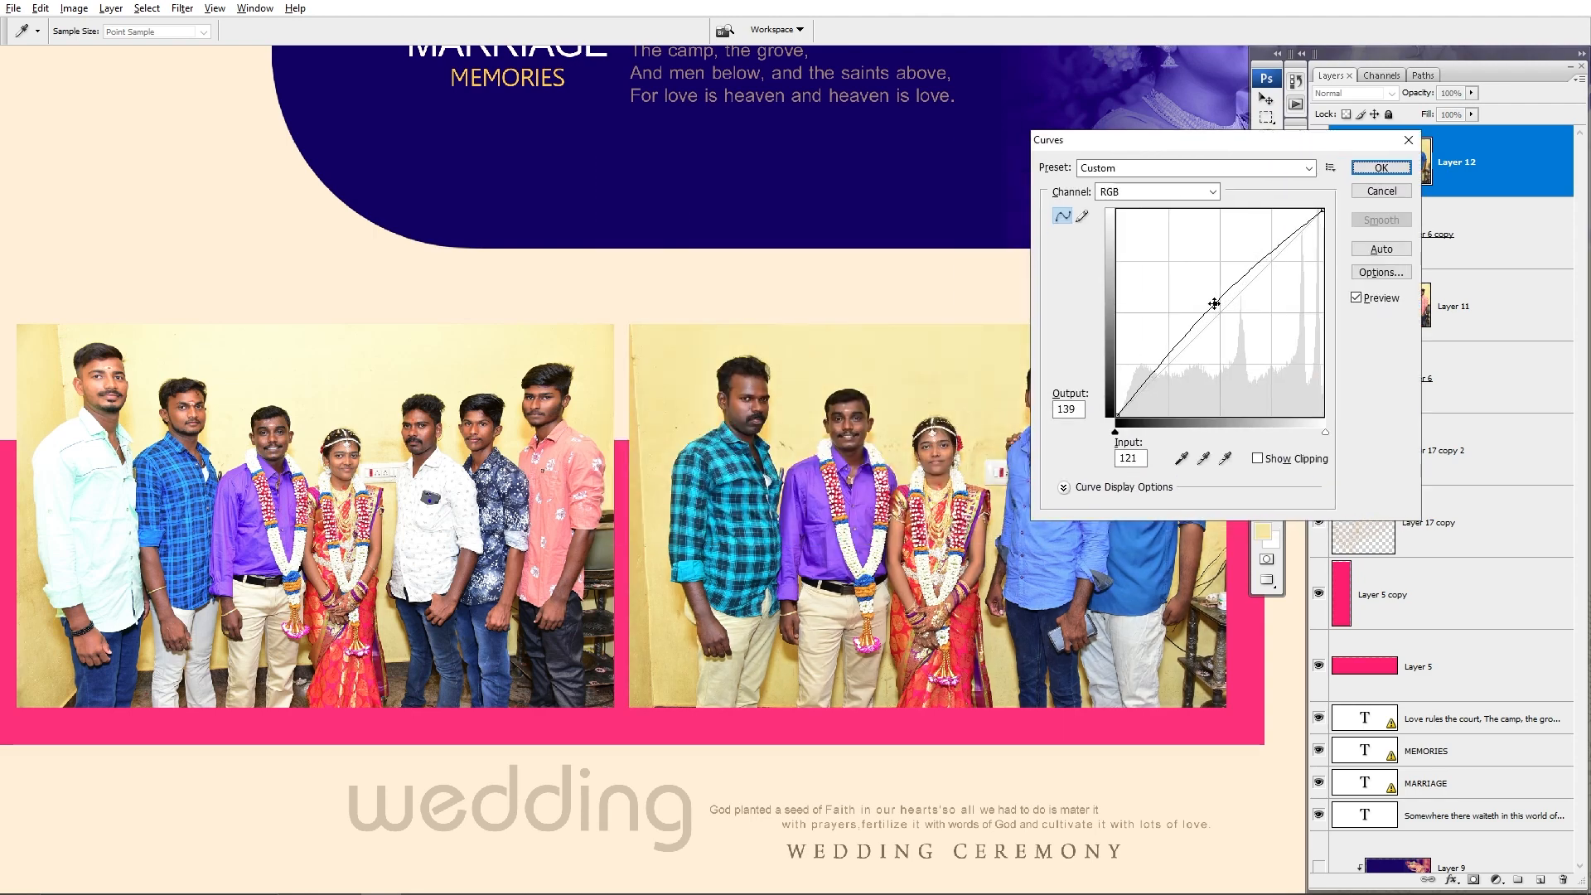
key(Return)
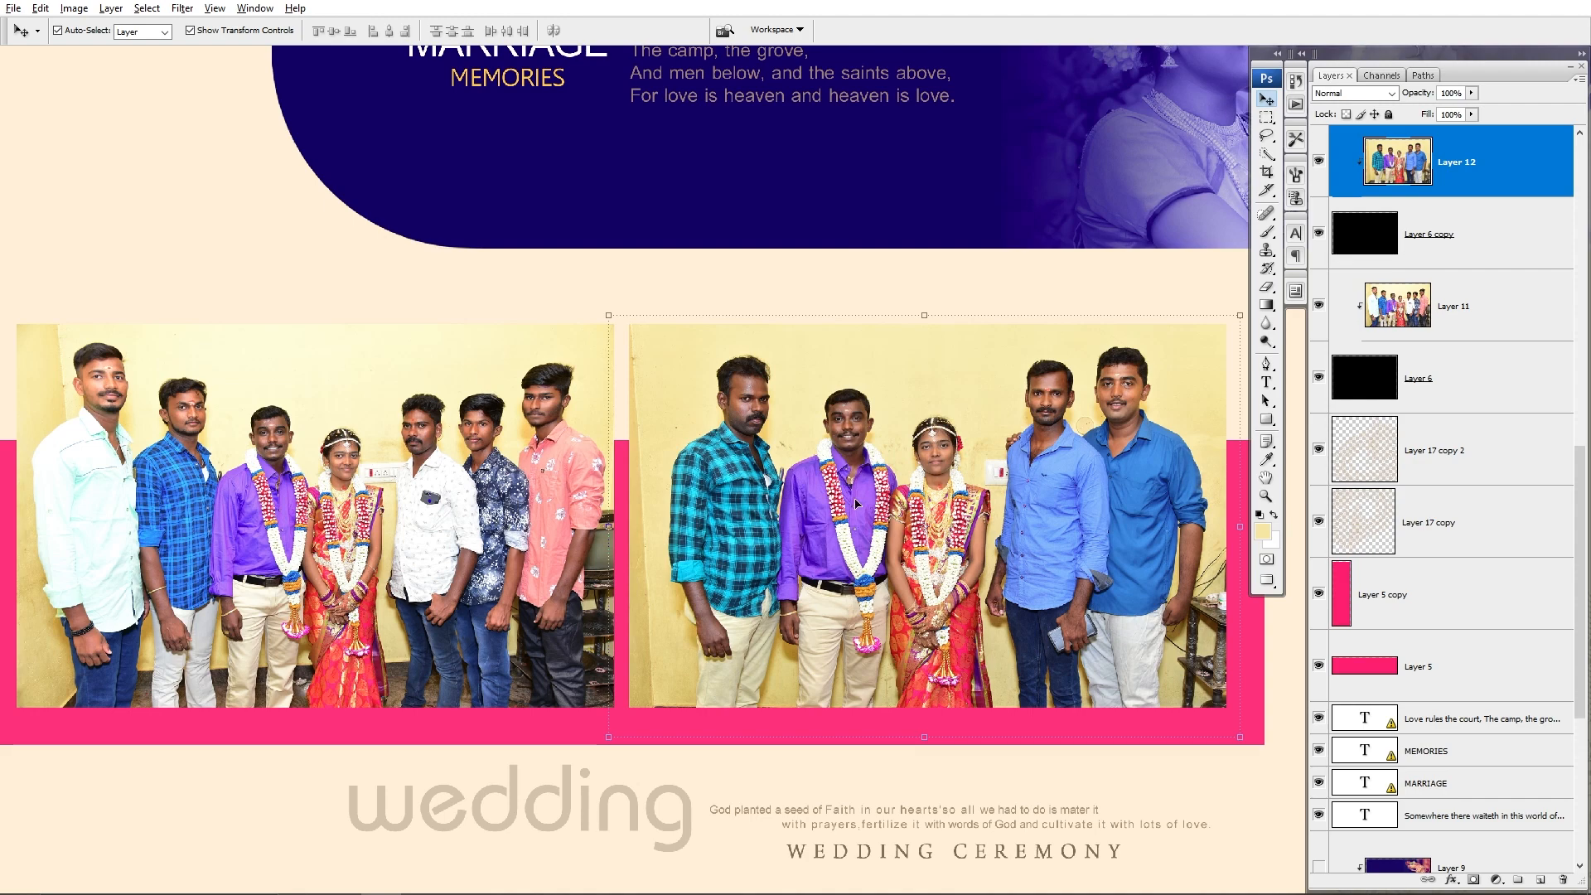
Step: Increase the left-hand group photo's saturation to +17 with Hue/Saturation
click(420, 442)
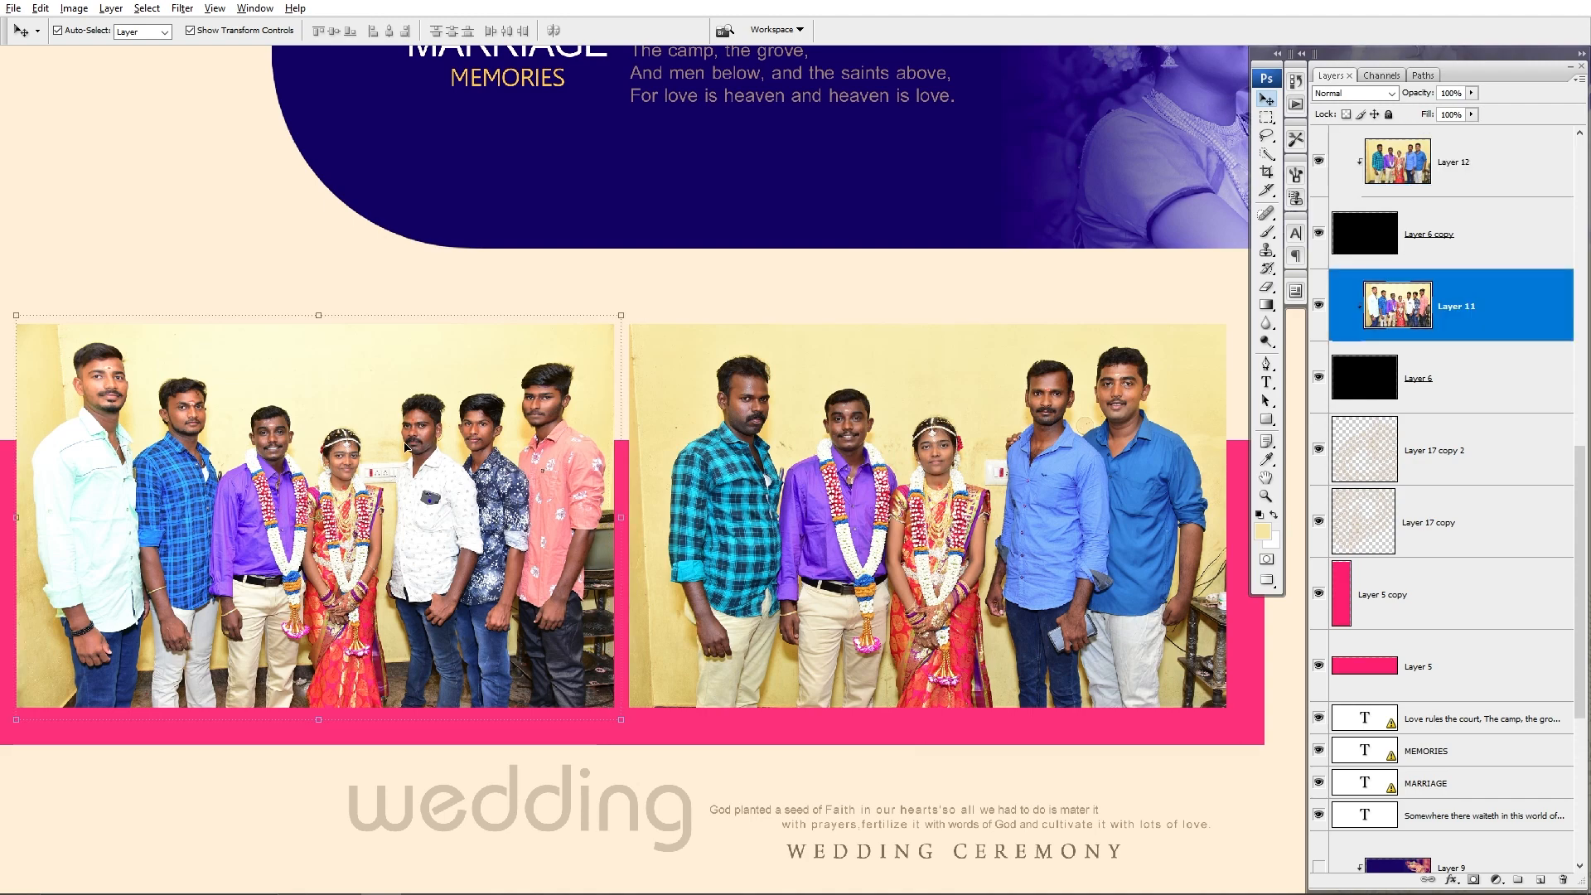
key(ctrl+u)
drag(1046, 256, 1066, 256)
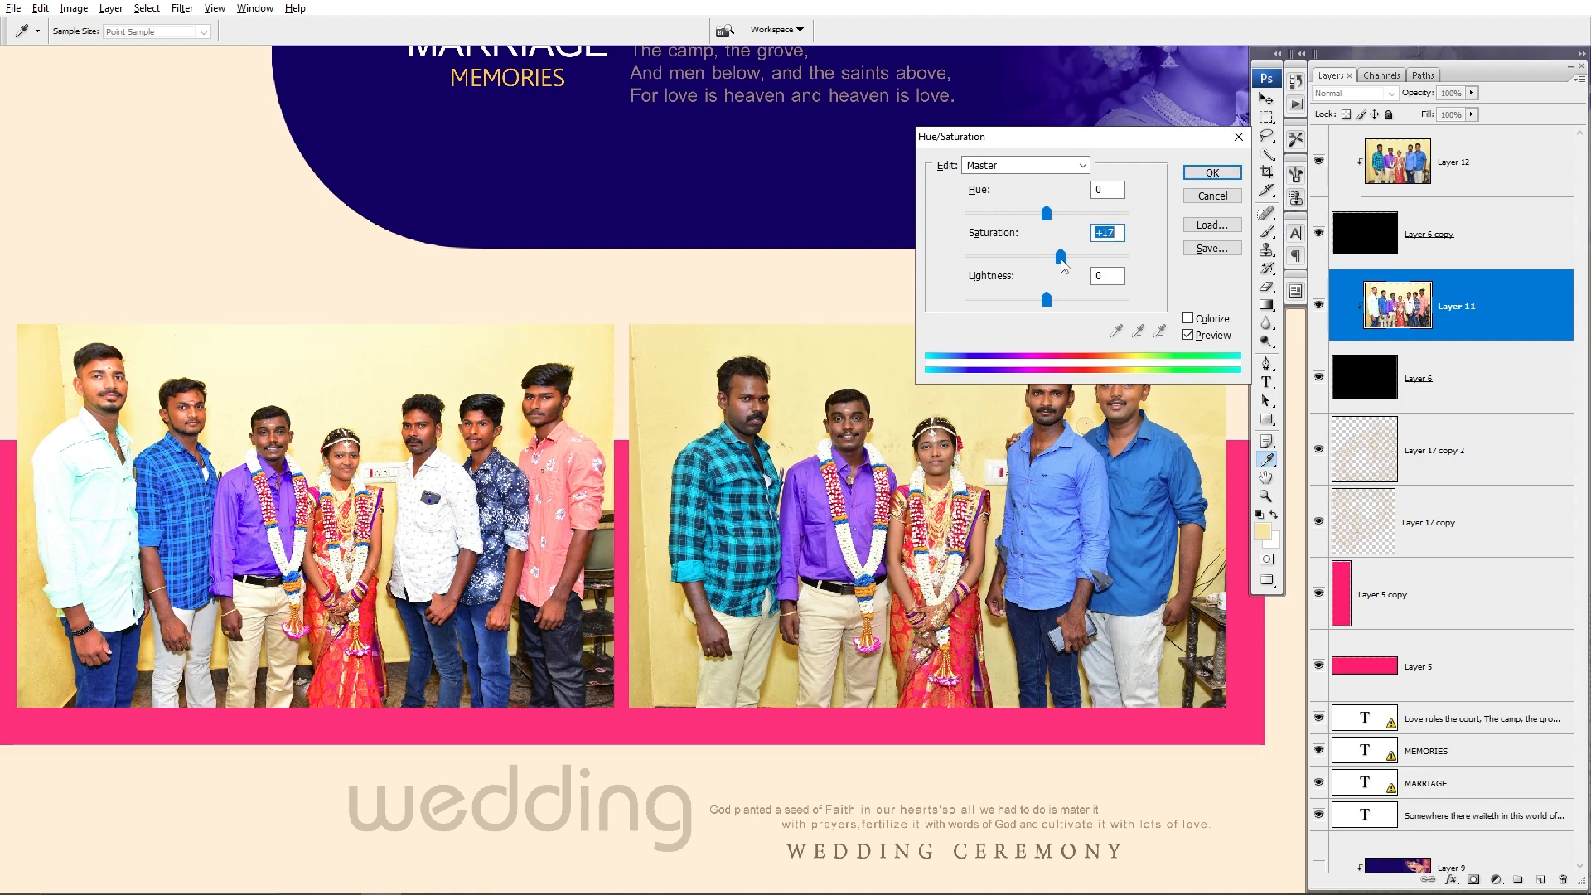
key(Return)
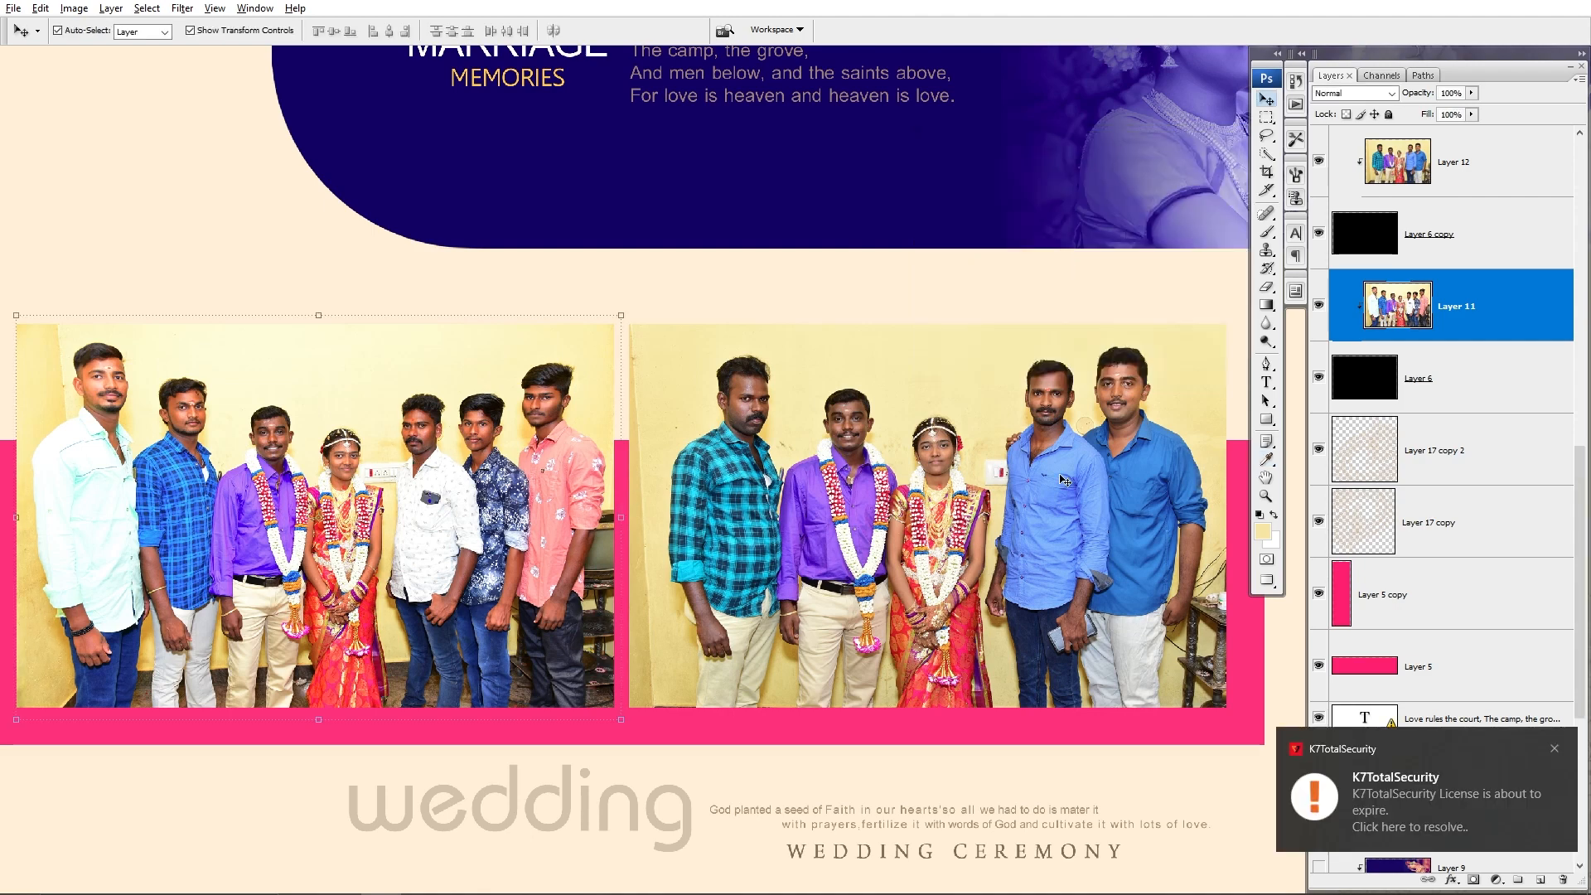
Step: Apply the same +17 saturation to the right-hand group photo by reusing the last Hue/Saturation settings
right_click(846, 477)
click(873, 488)
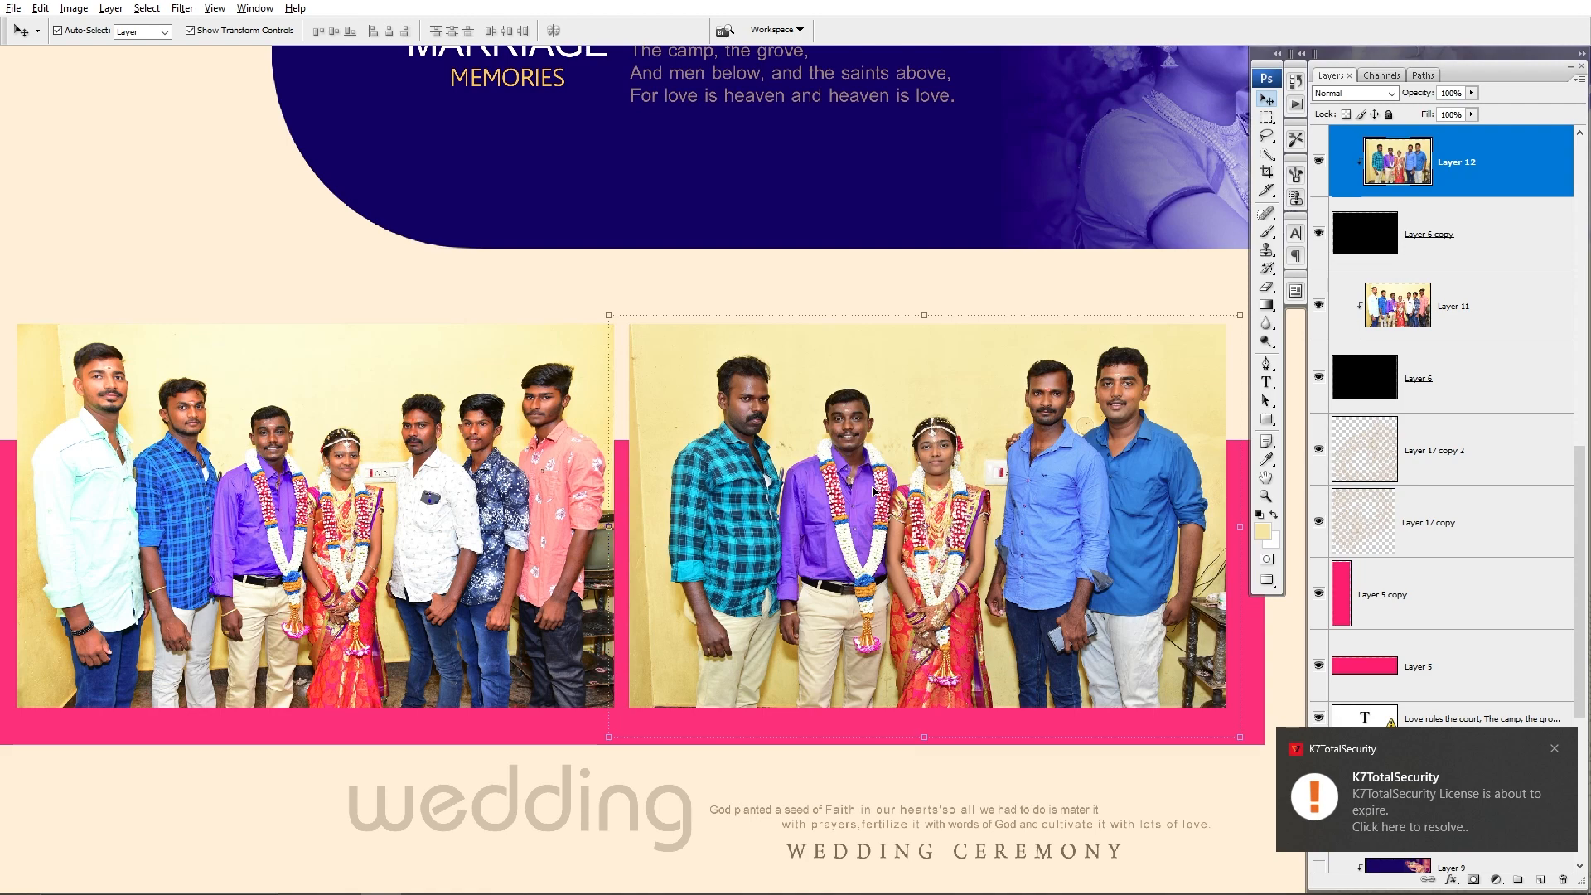
key(ctrl+alt+u)
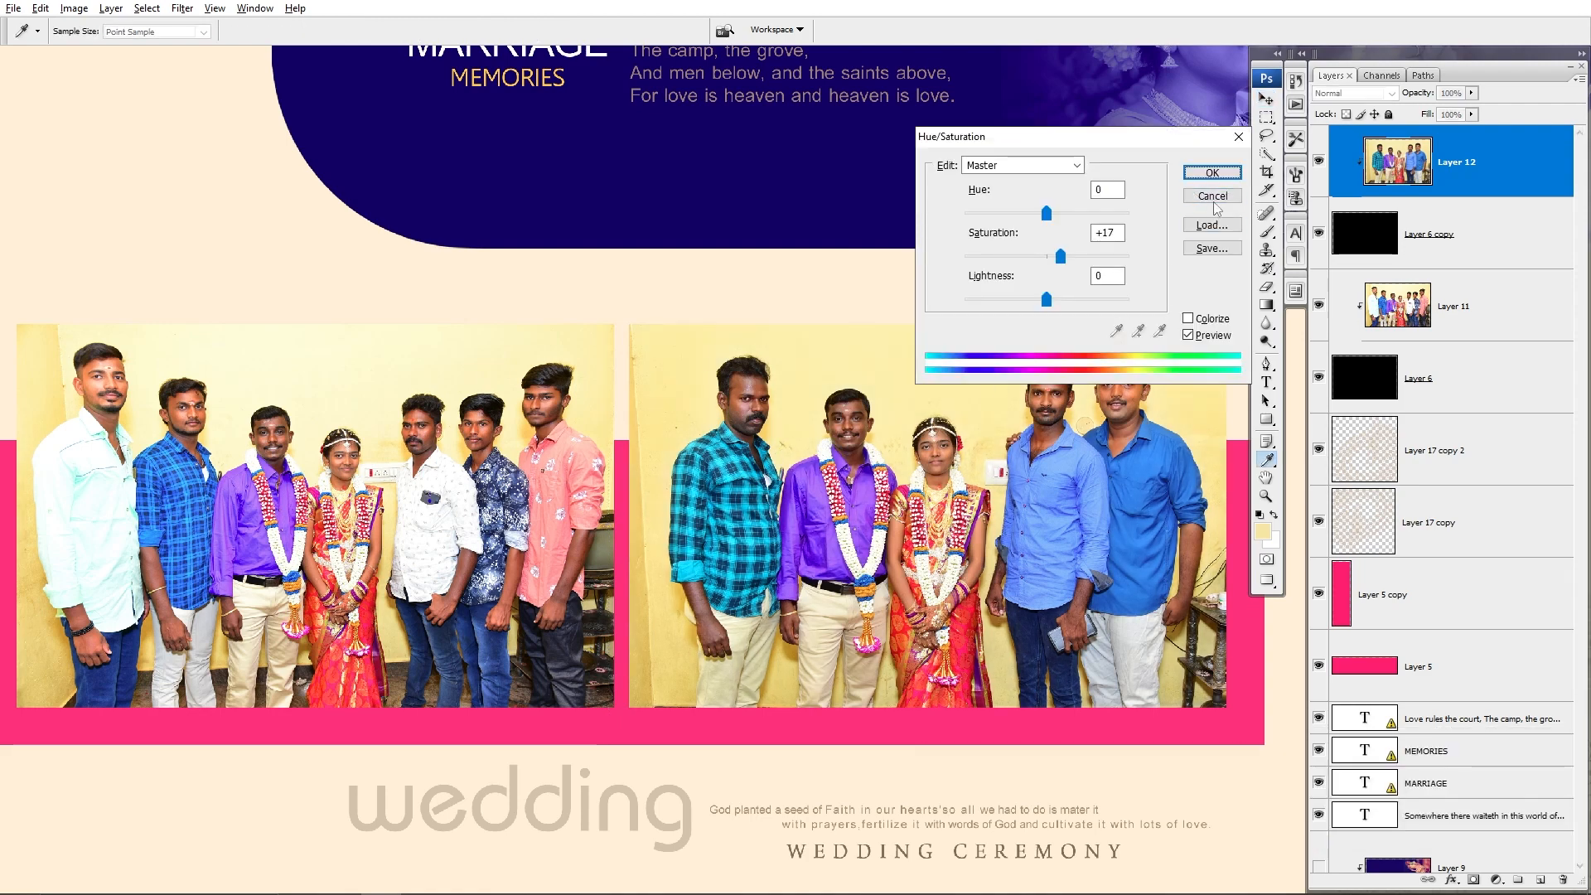
click(1222, 176)
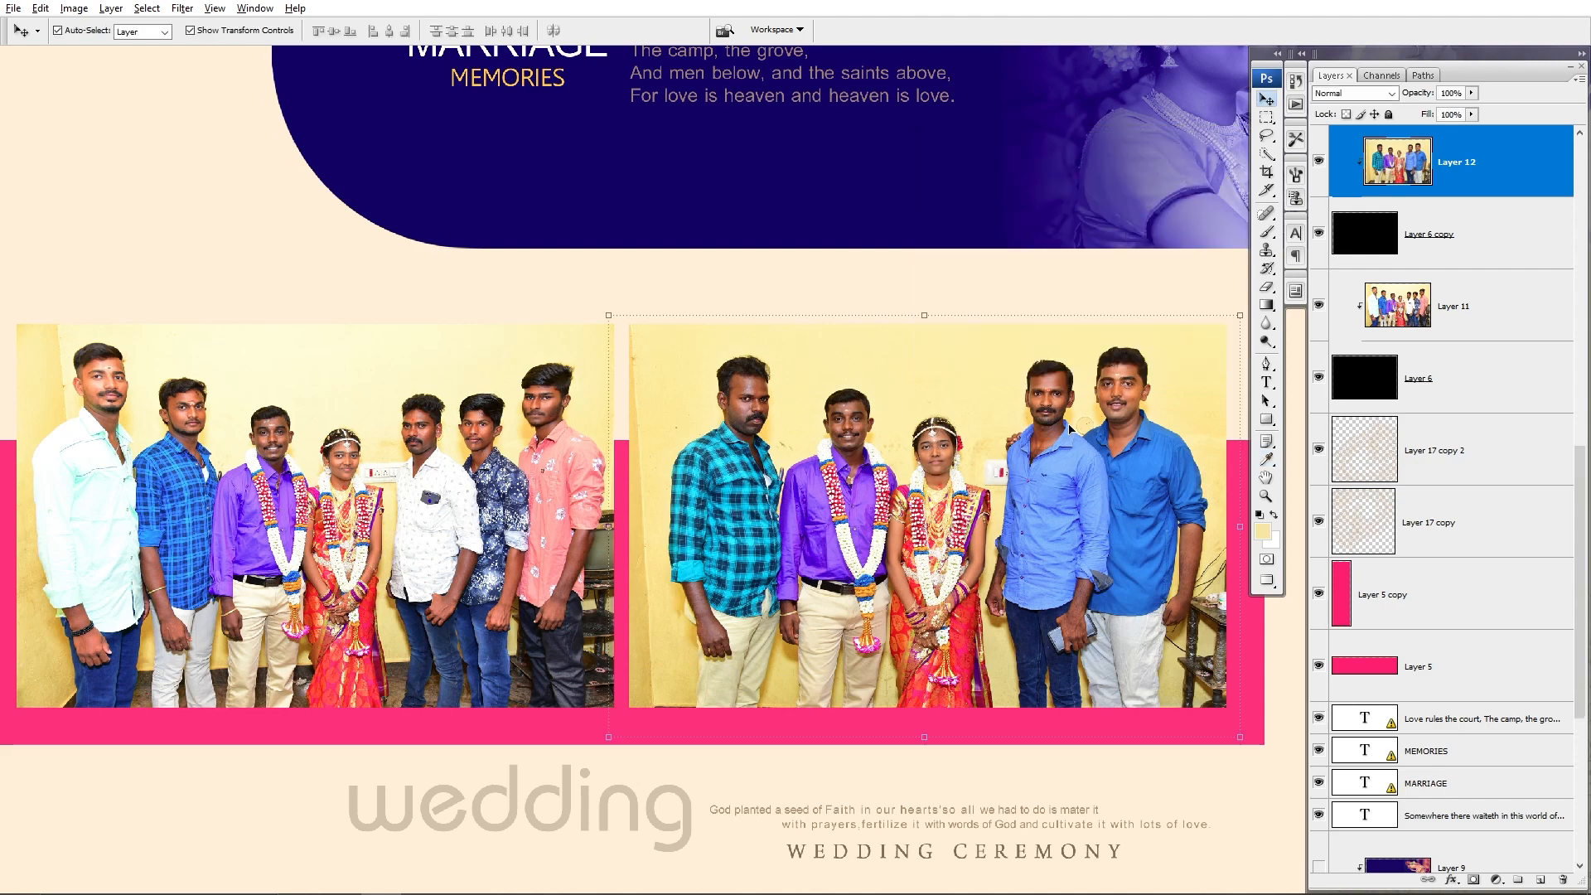
Step: Hide the panels and shift the middle photo of the three-photo column towards red with Color Balance
key(Tab)
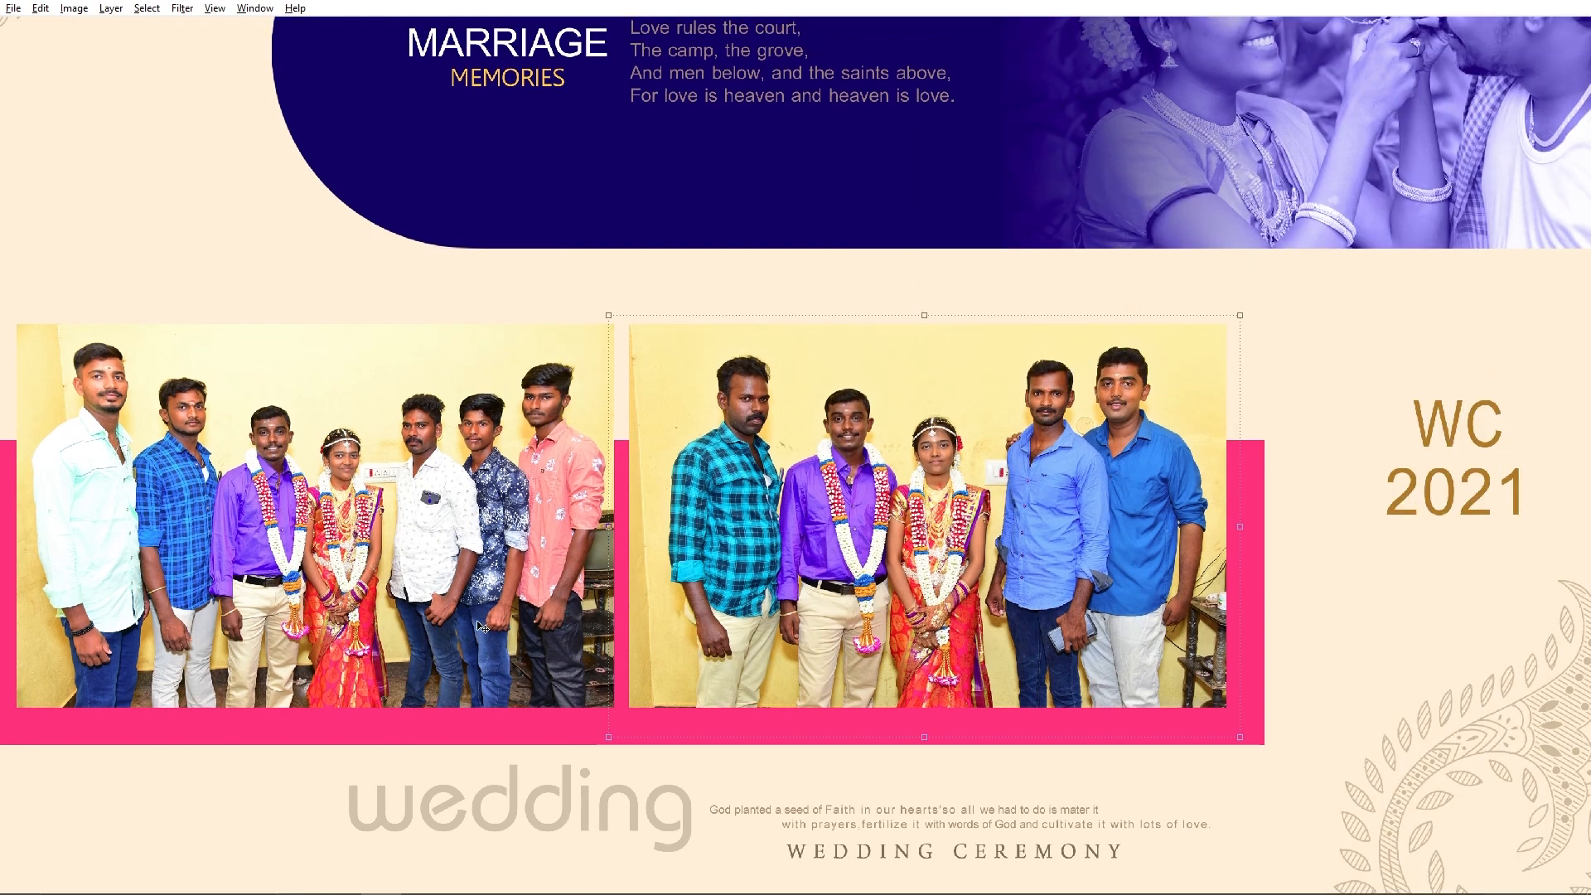
drag(1021, 551, 774, 555)
scroll(811, 566, down, 5)
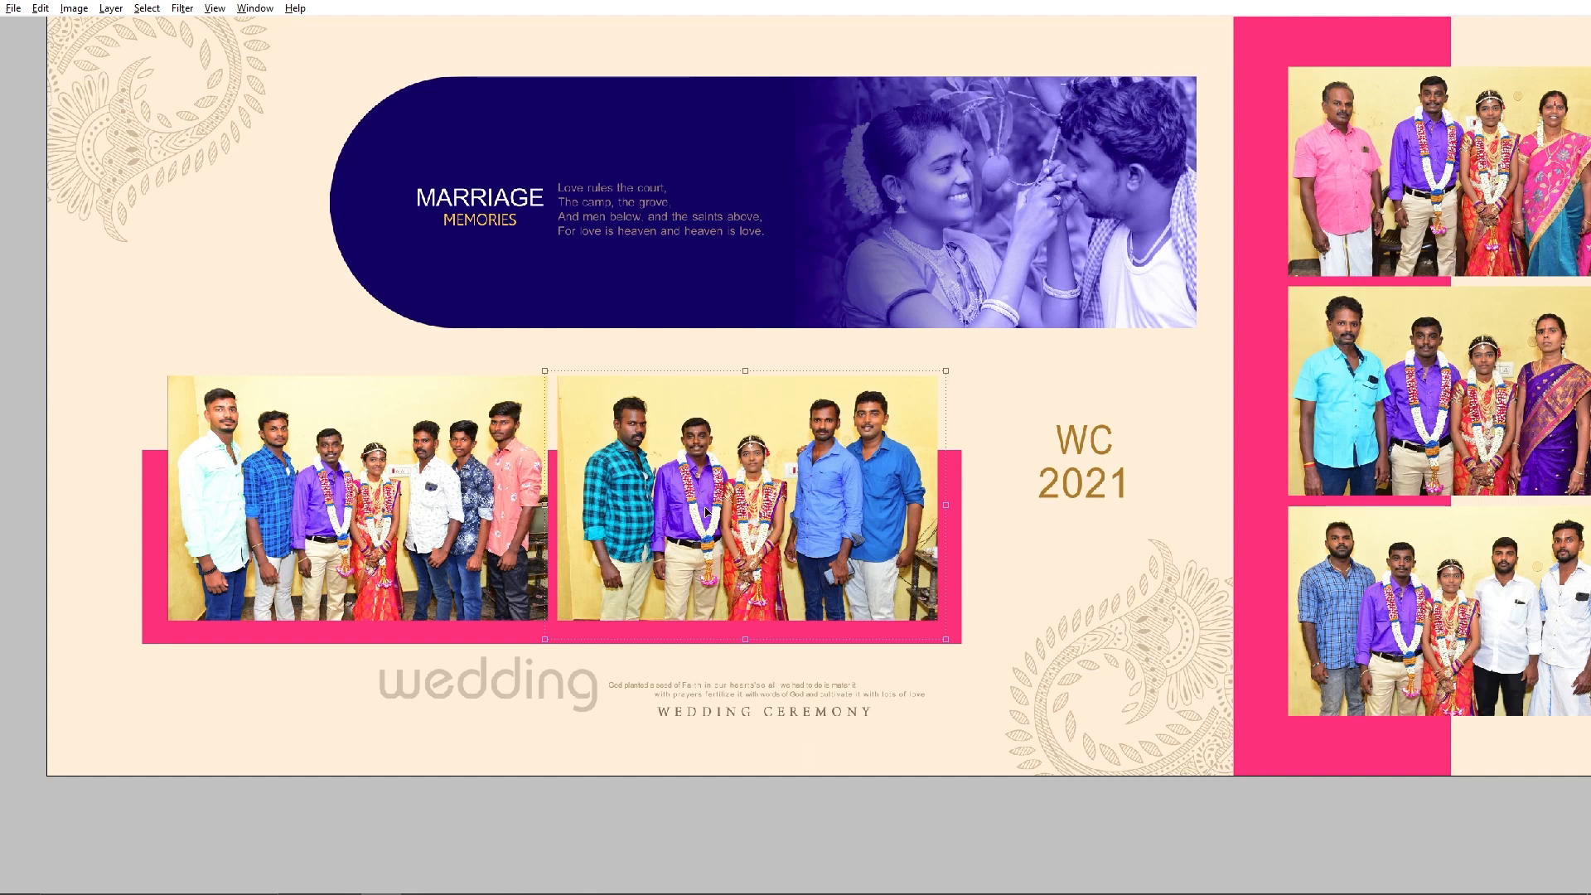
drag(1242, 457, 467, 534)
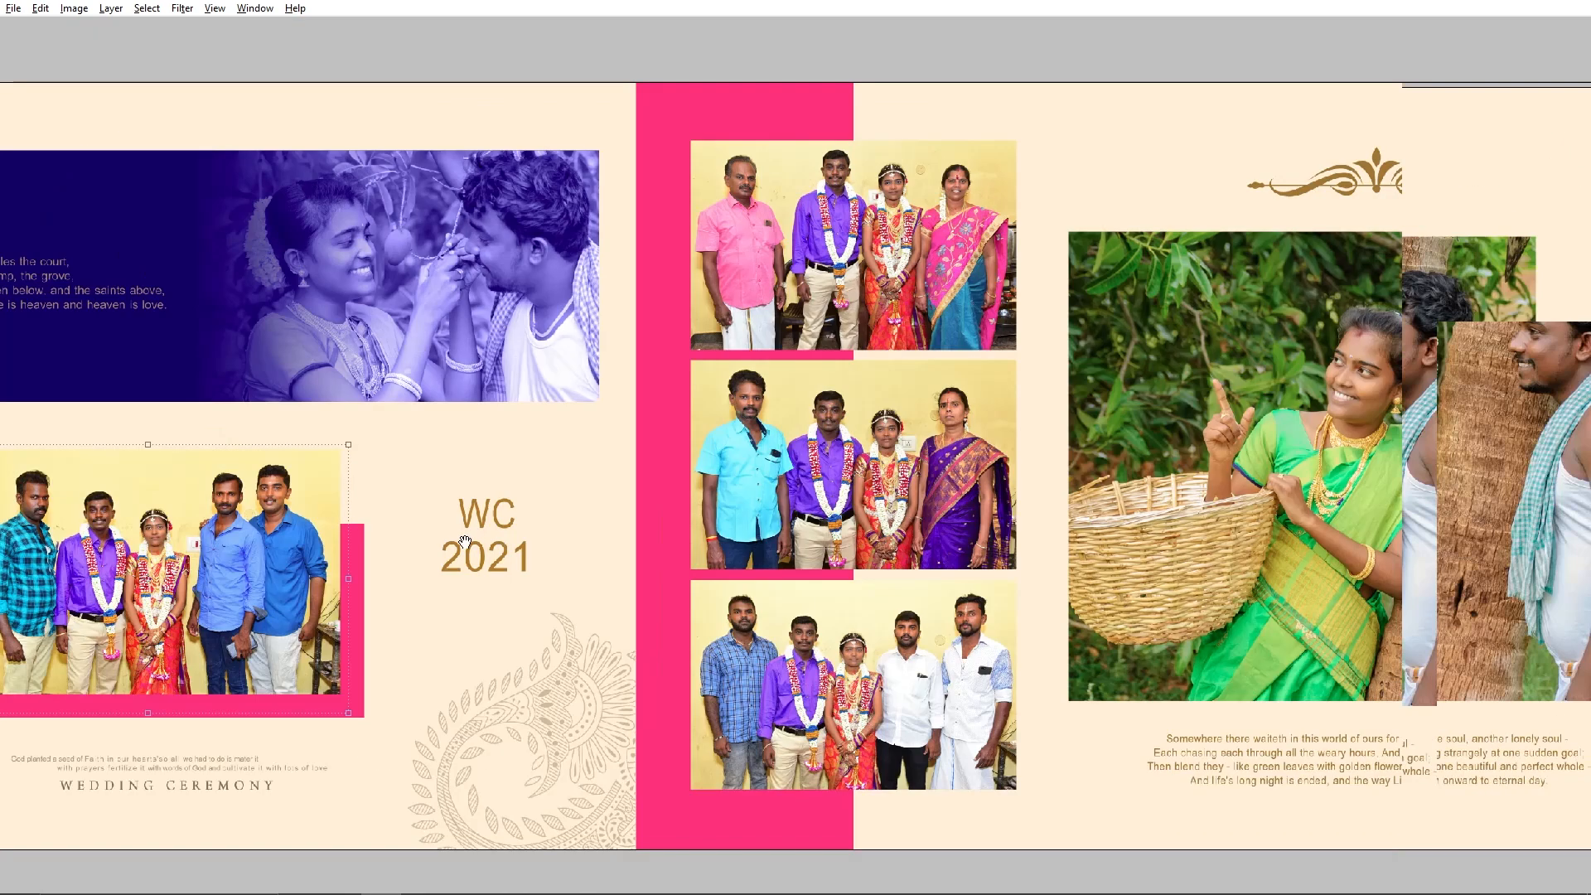
drag(765, 632, 718, 774)
scroll(758, 579, up, 2)
scroll(715, 657, up, 3)
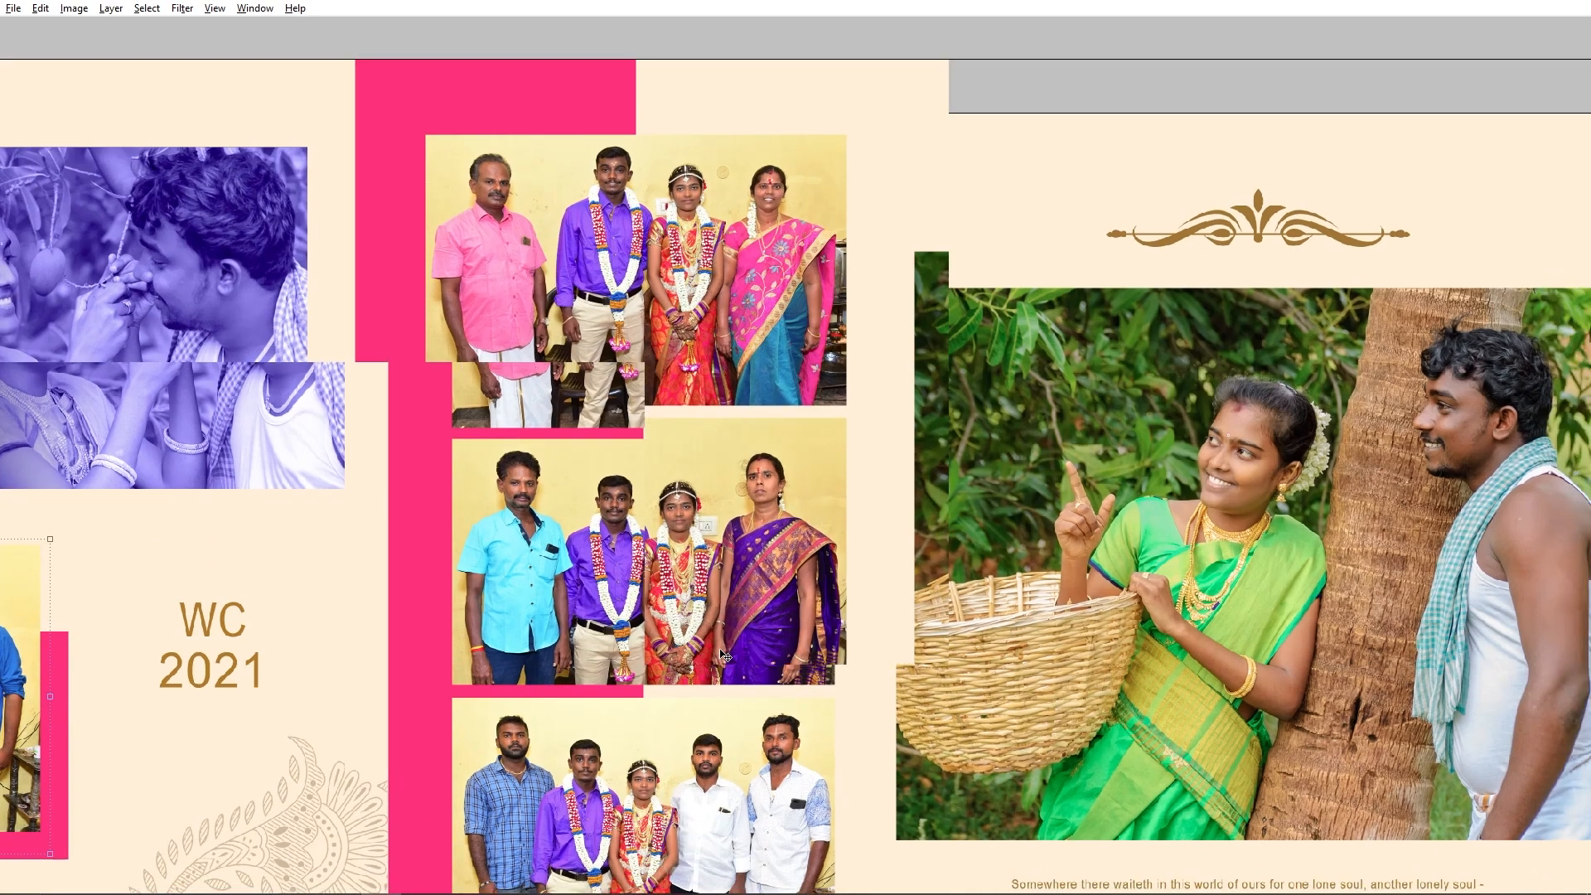
click(691, 531)
key(ctrl+b)
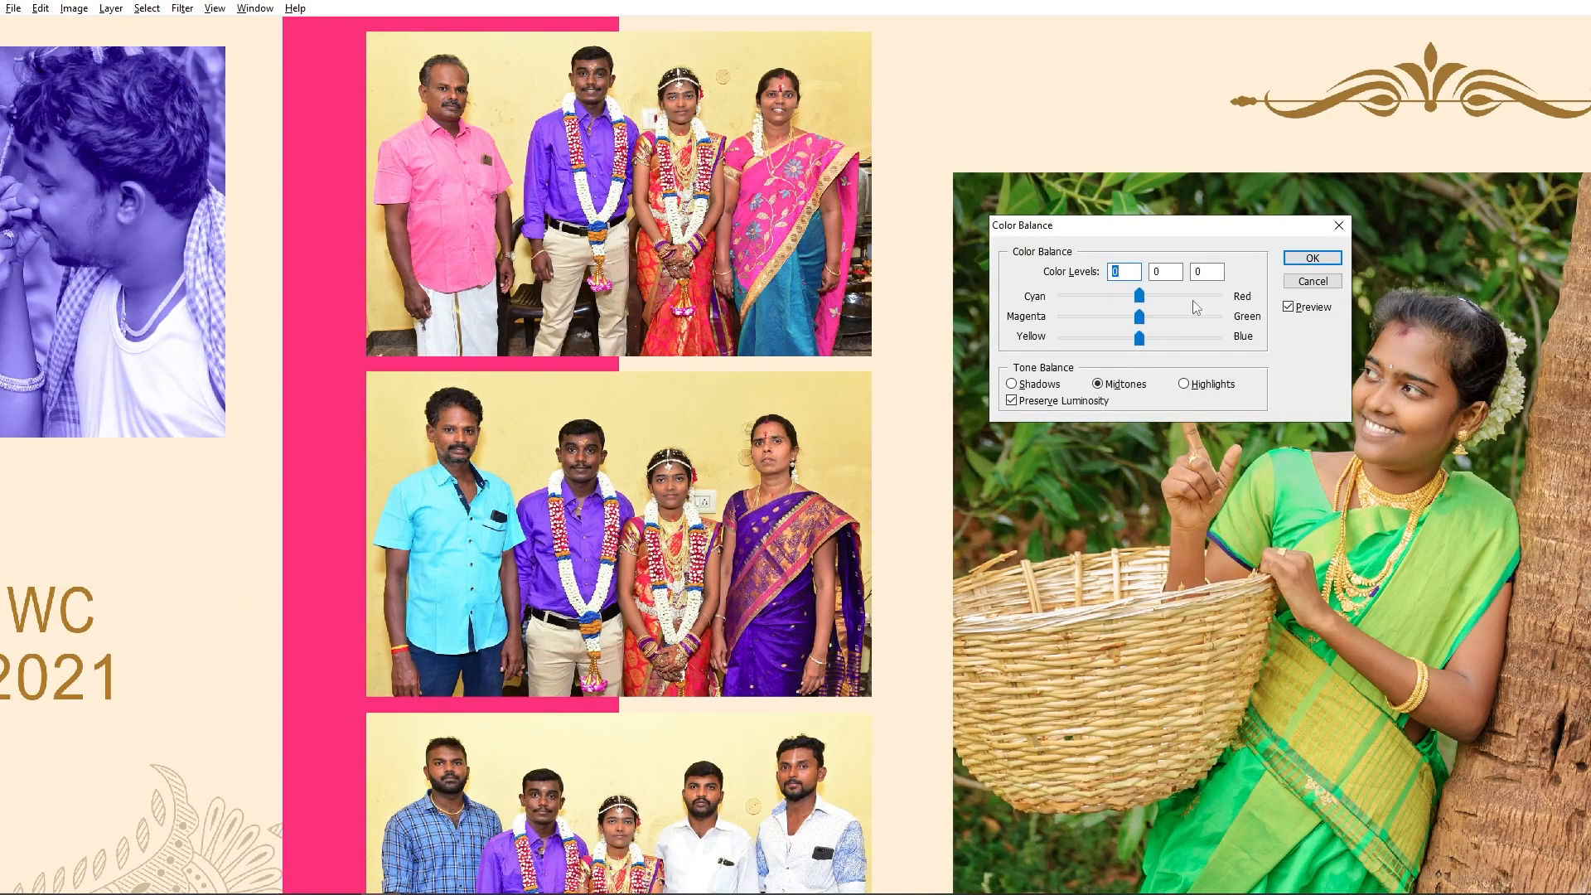
drag(1140, 296, 1209, 299)
key(Return)
Step: Shift the same middle photo's midtones towards cyan with Color Balance, setting the Cyan–Red level to -71
drag(859, 555, 858, 485)
scroll(856, 486, down, 1)
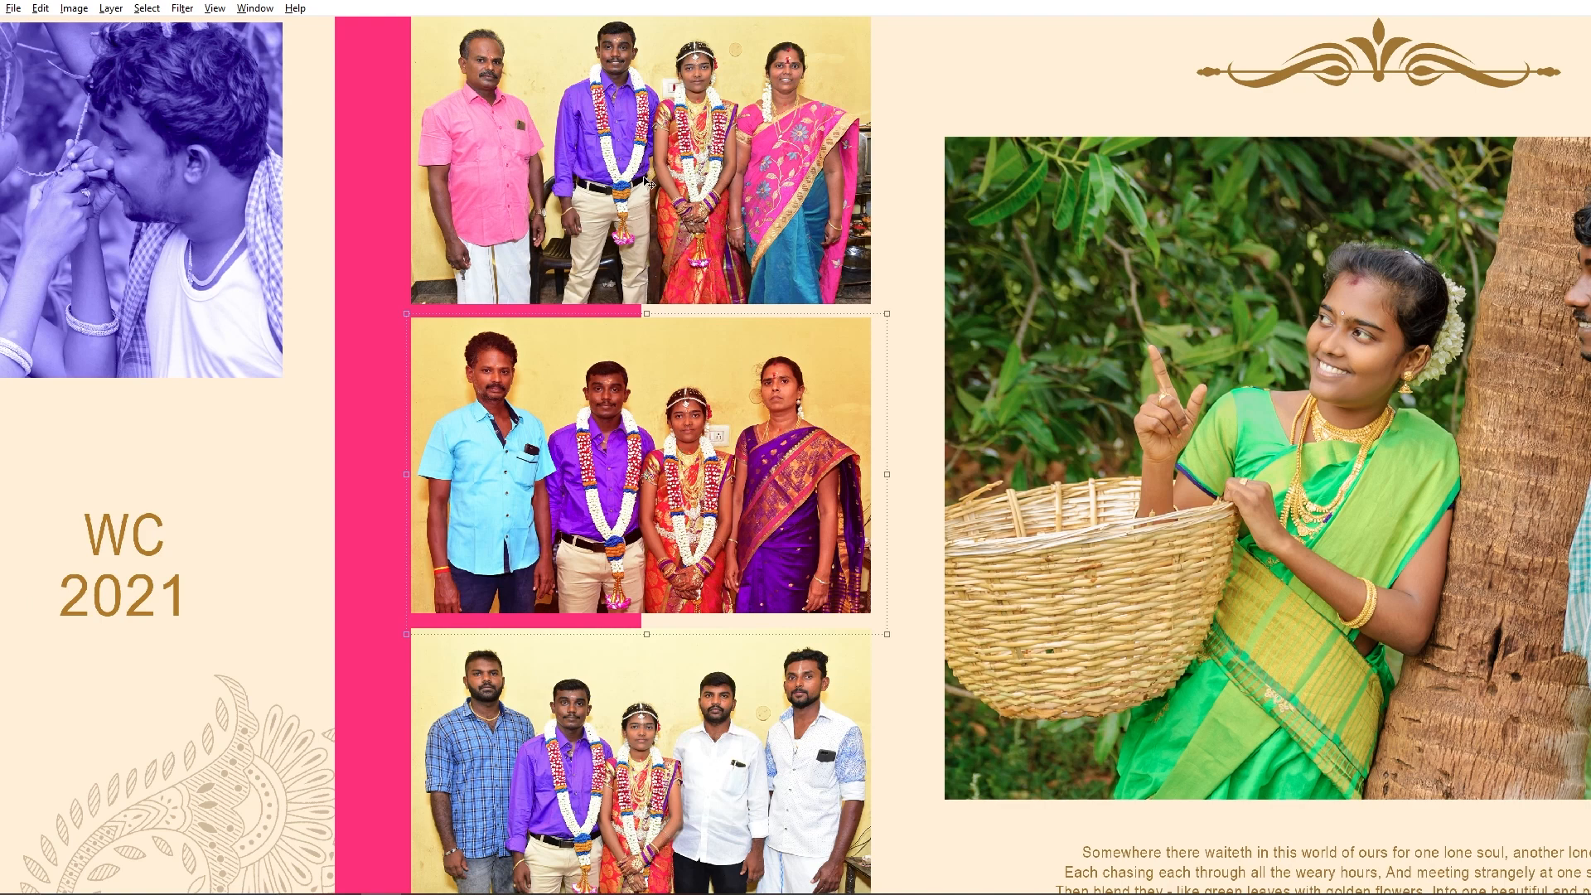
key(ctrl+b)
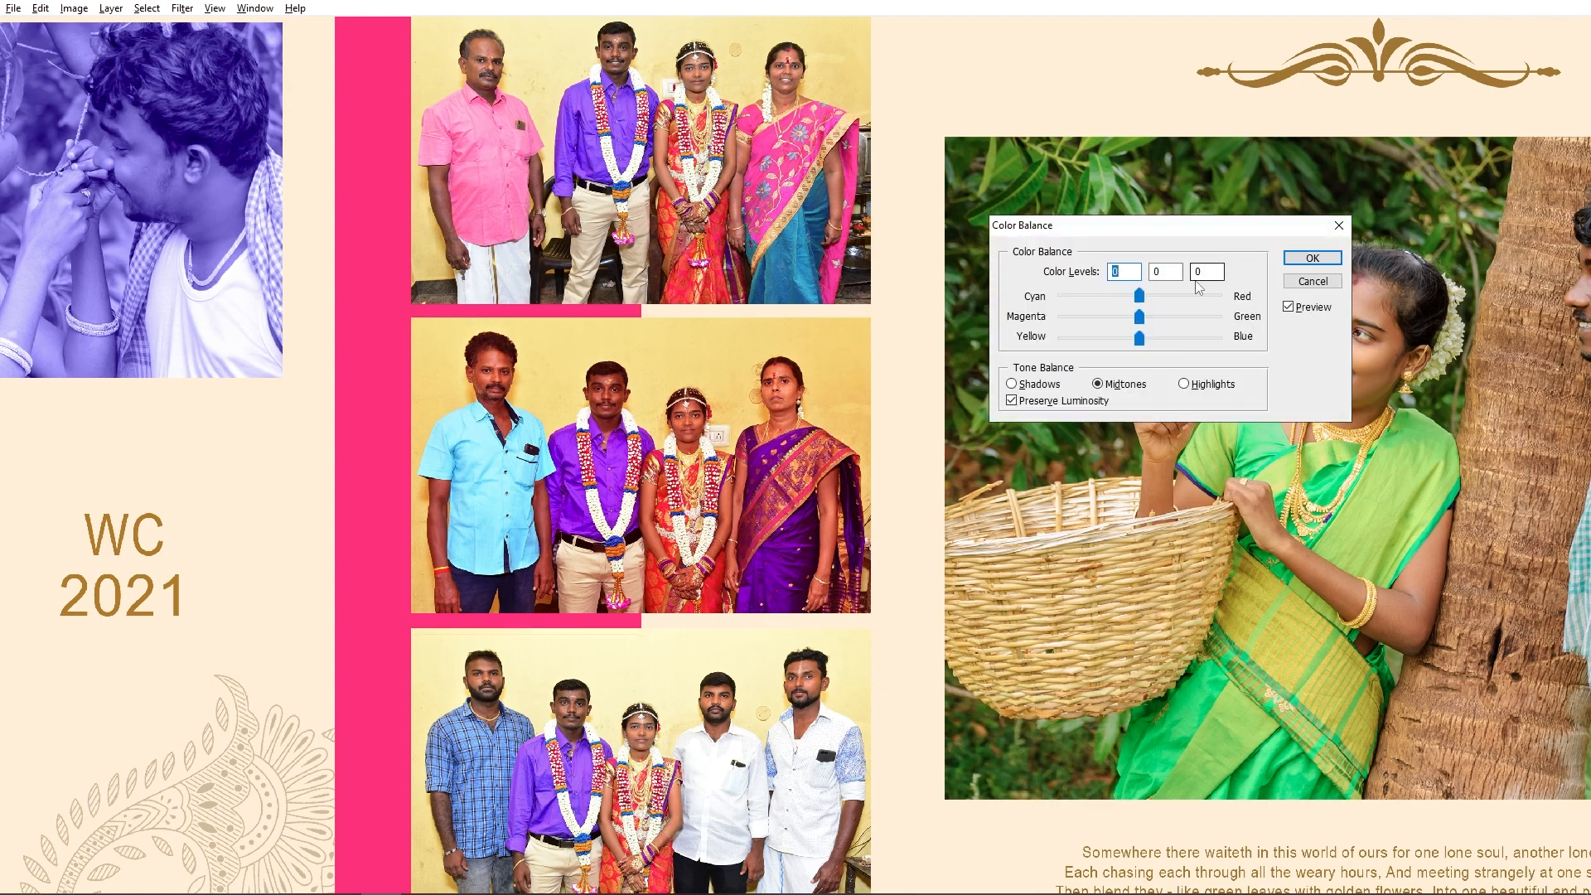
drag(1139, 296, 1081, 300)
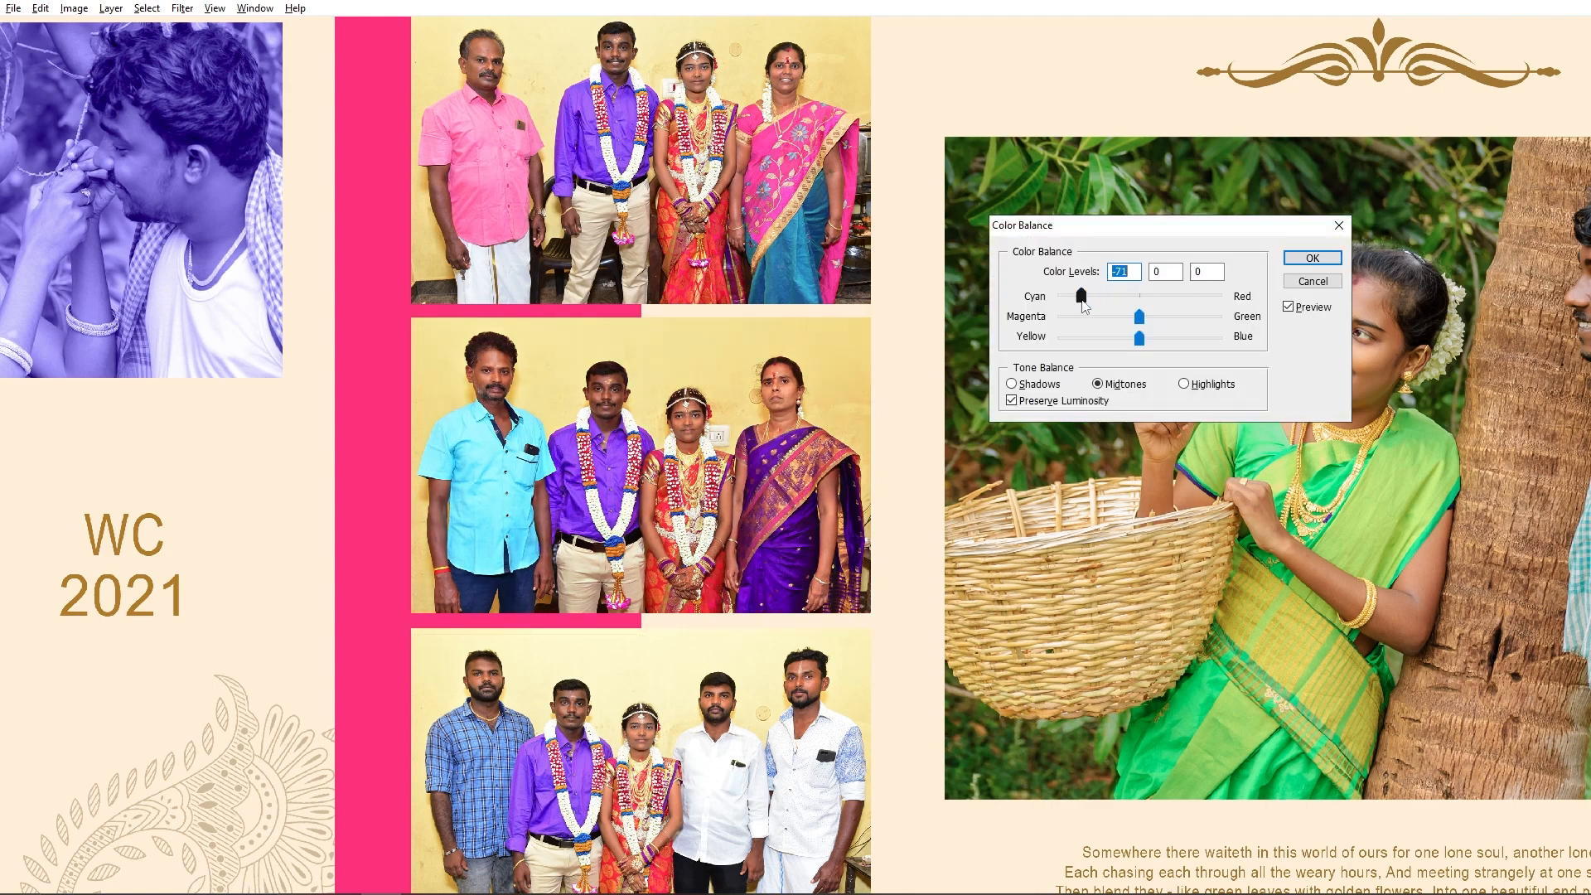
key(Return)
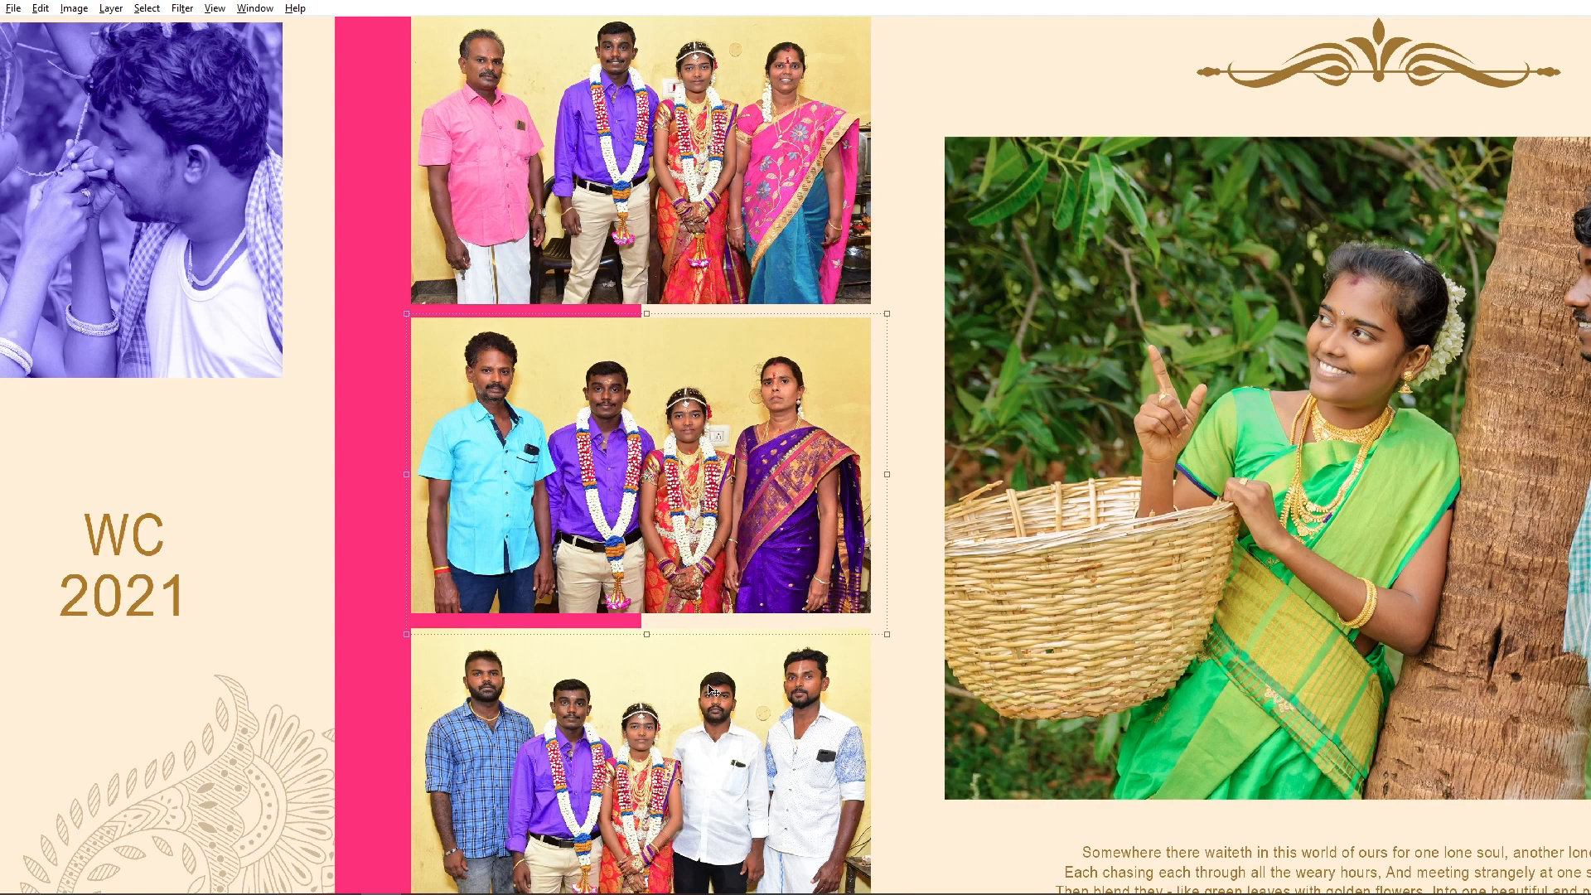
Step: Move the middle group photo slightly down in its frame and undo the move
scroll(710, 690, down, 2)
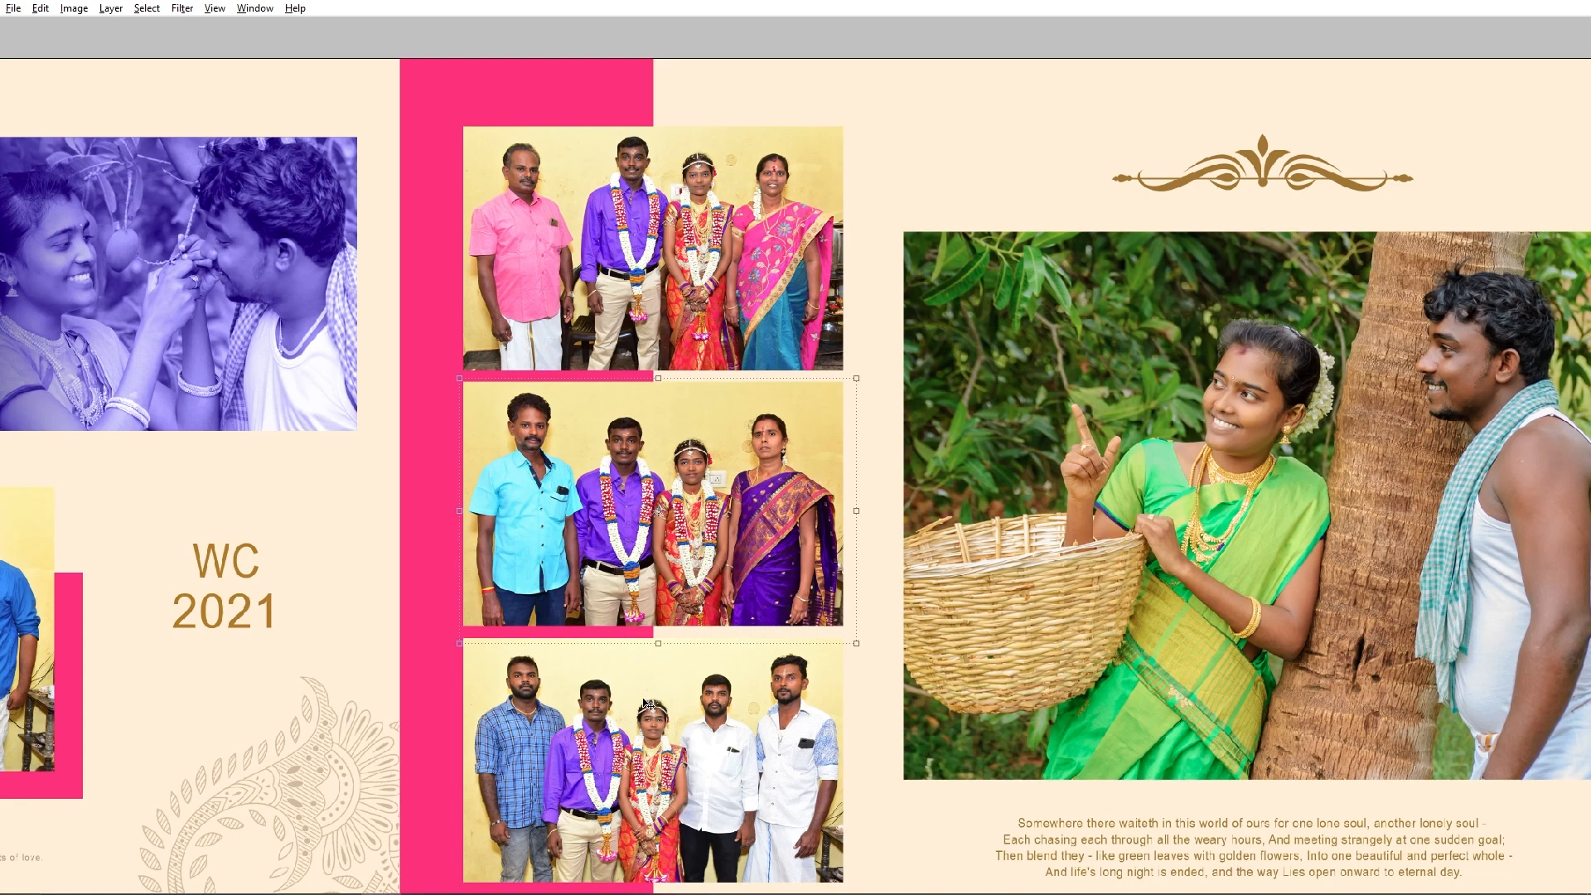
scroll(622, 566, down, 2)
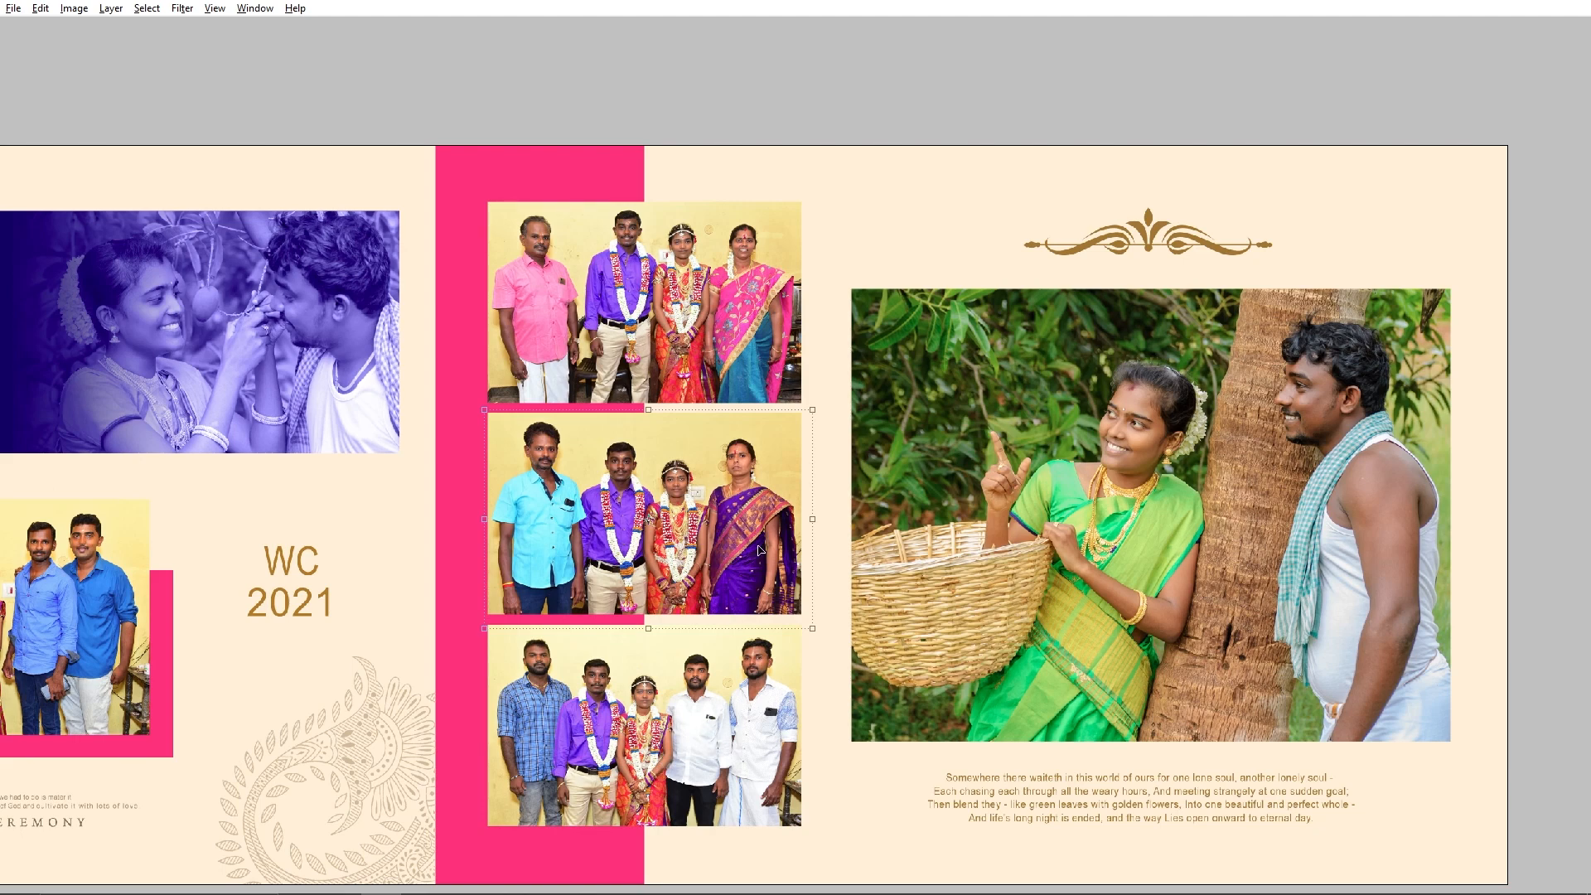
drag(713, 535, 716, 565)
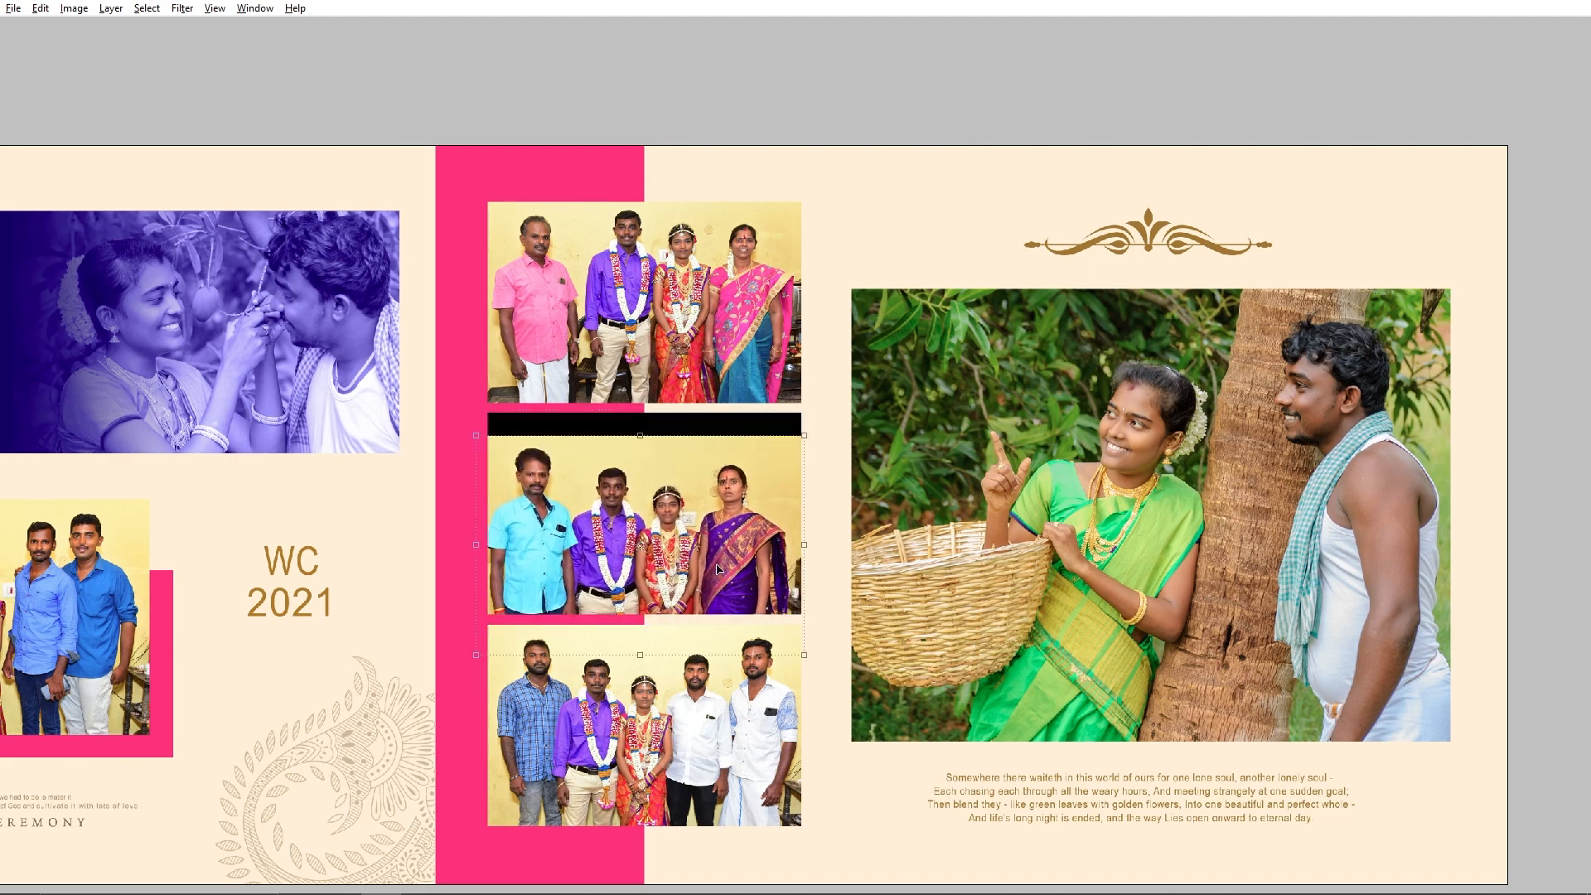
key(ctrl+z)
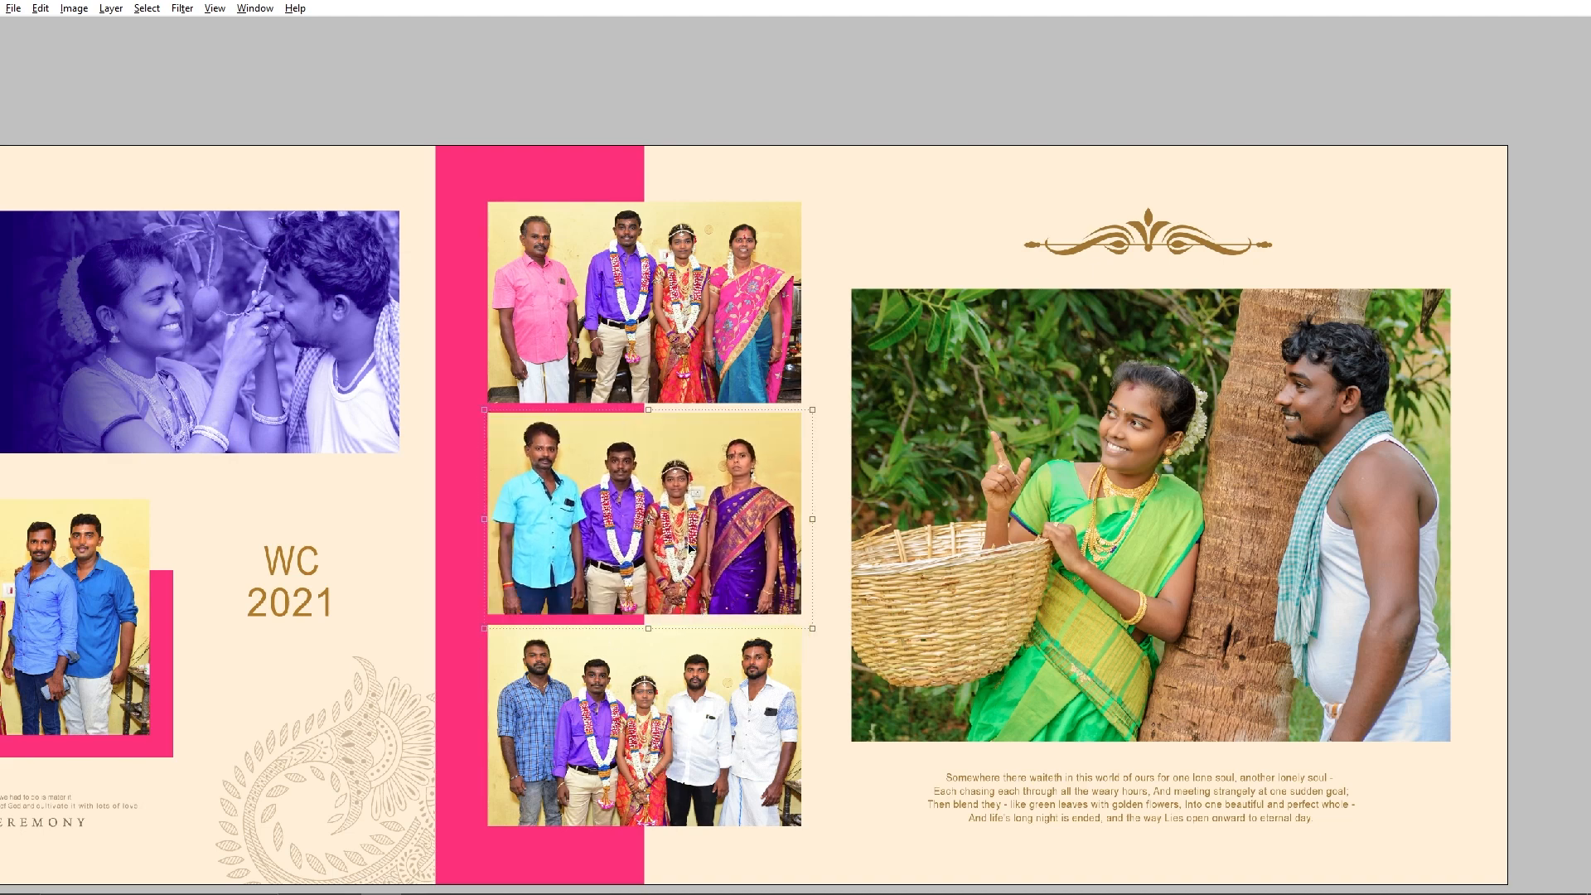
Step: Close 12X36.psd without saving and open the flower garland shop's visiting card PSD
key(ctrl+w)
key(Tab)
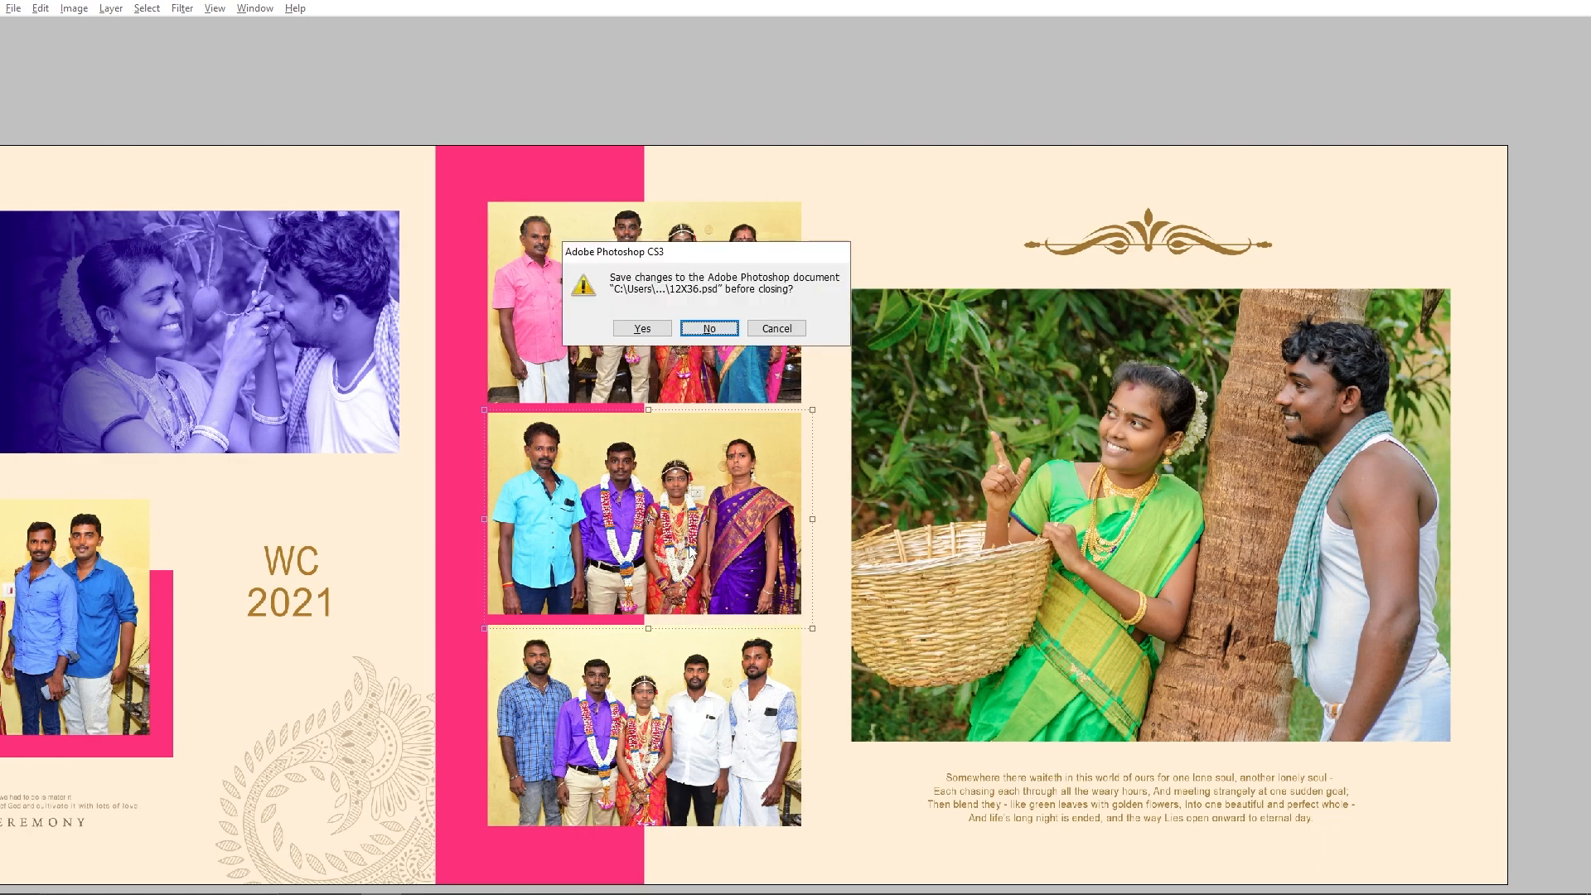
key(Return)
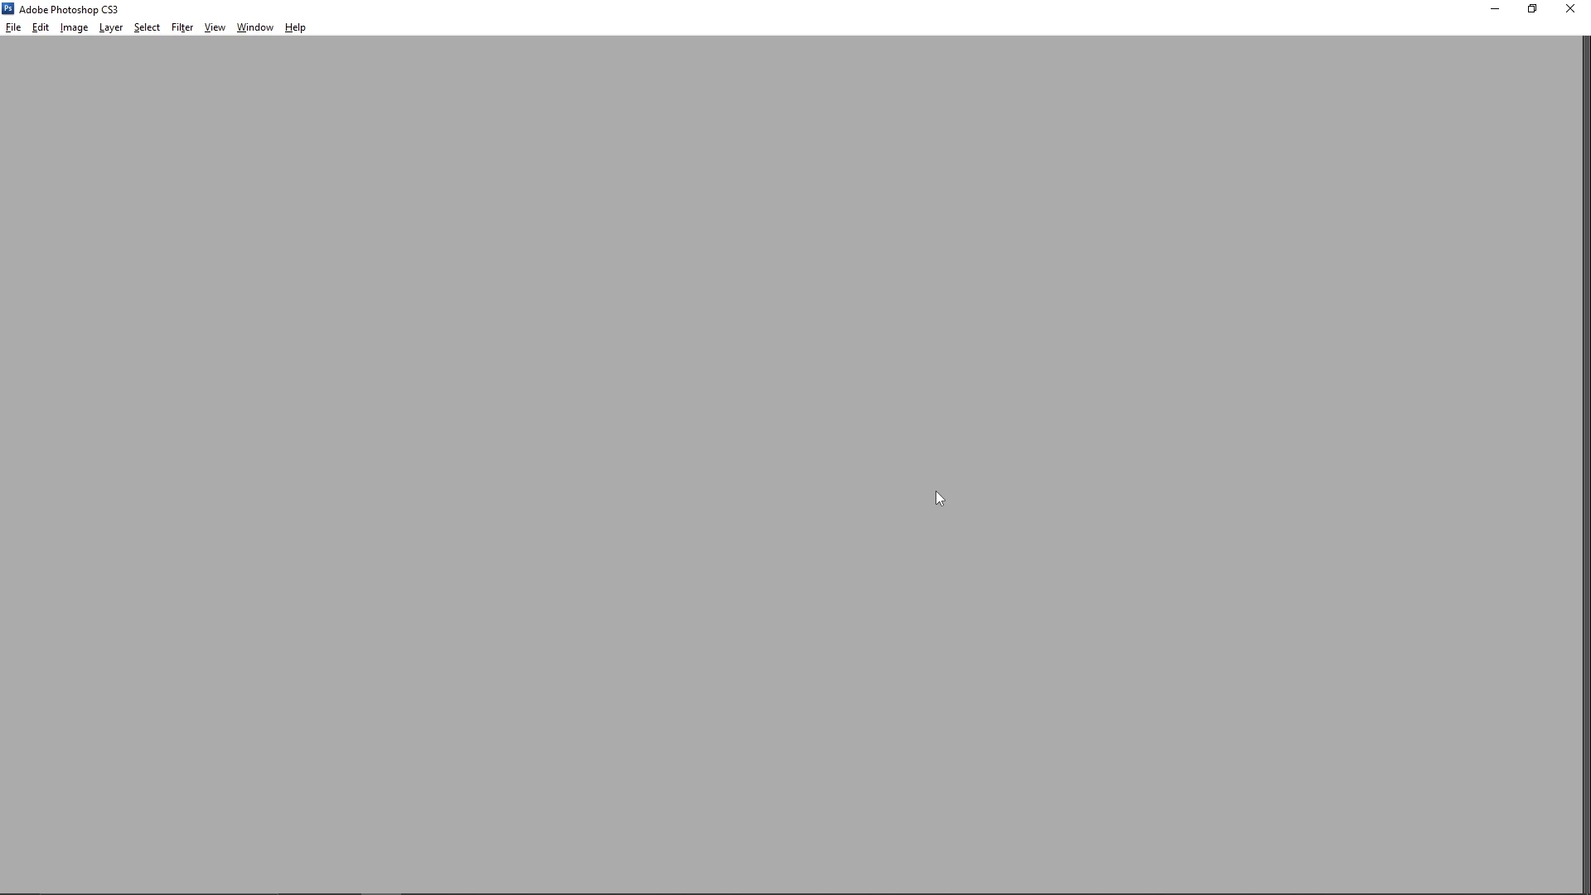
key(ctrl+o)
double_click(689, 223)
key(Return)
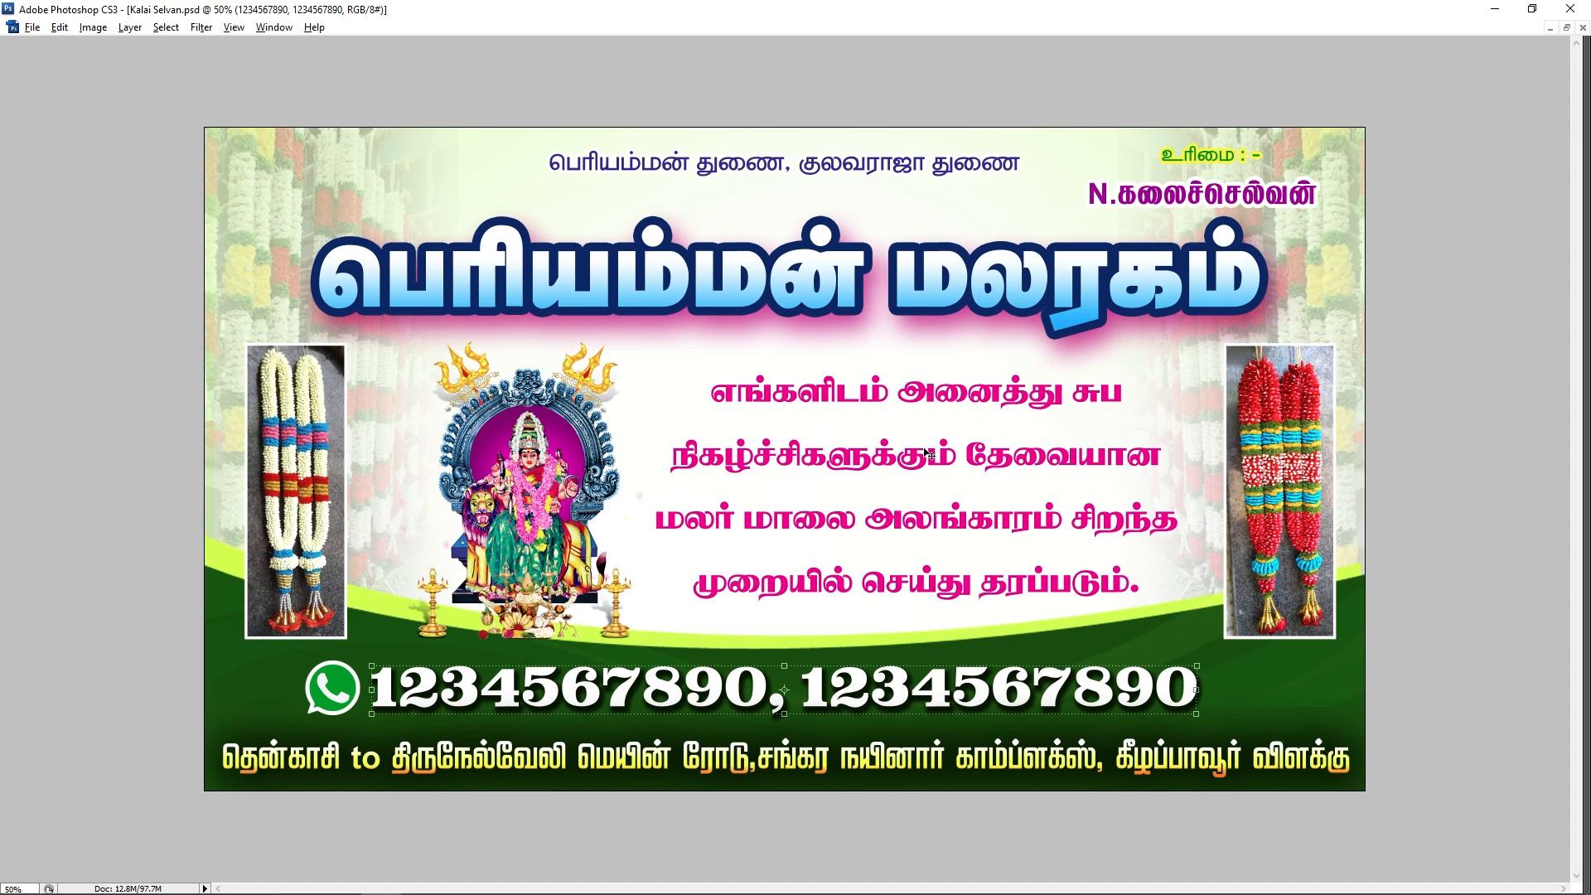
Step: Shift the faint garland backdrop, Layer 10 copy 4, slightly to the left on the card
click(719, 172)
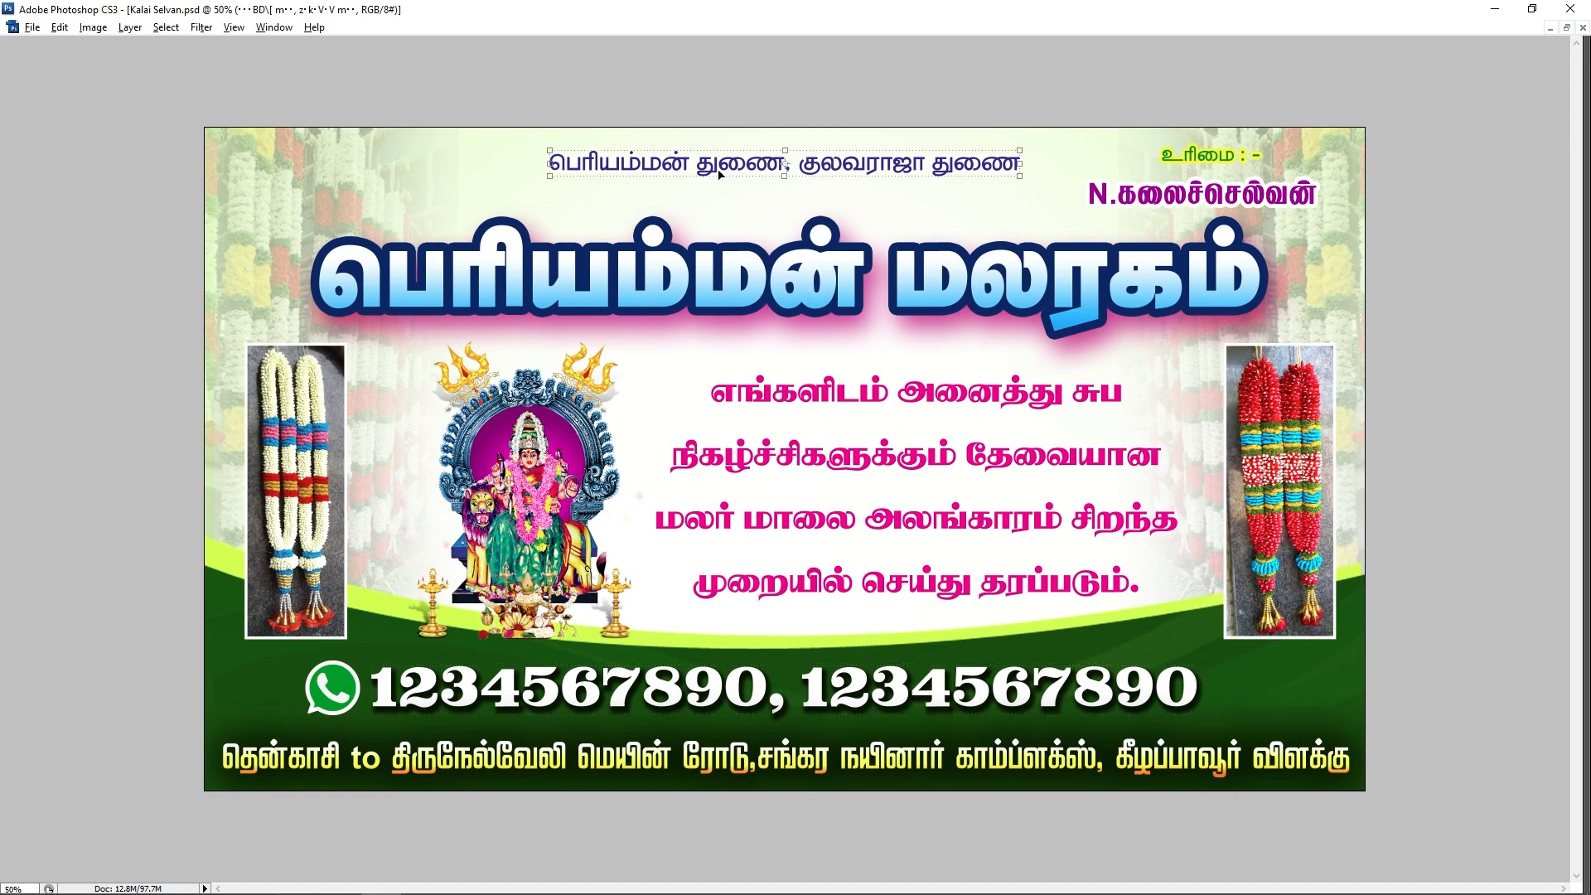
click(1226, 166)
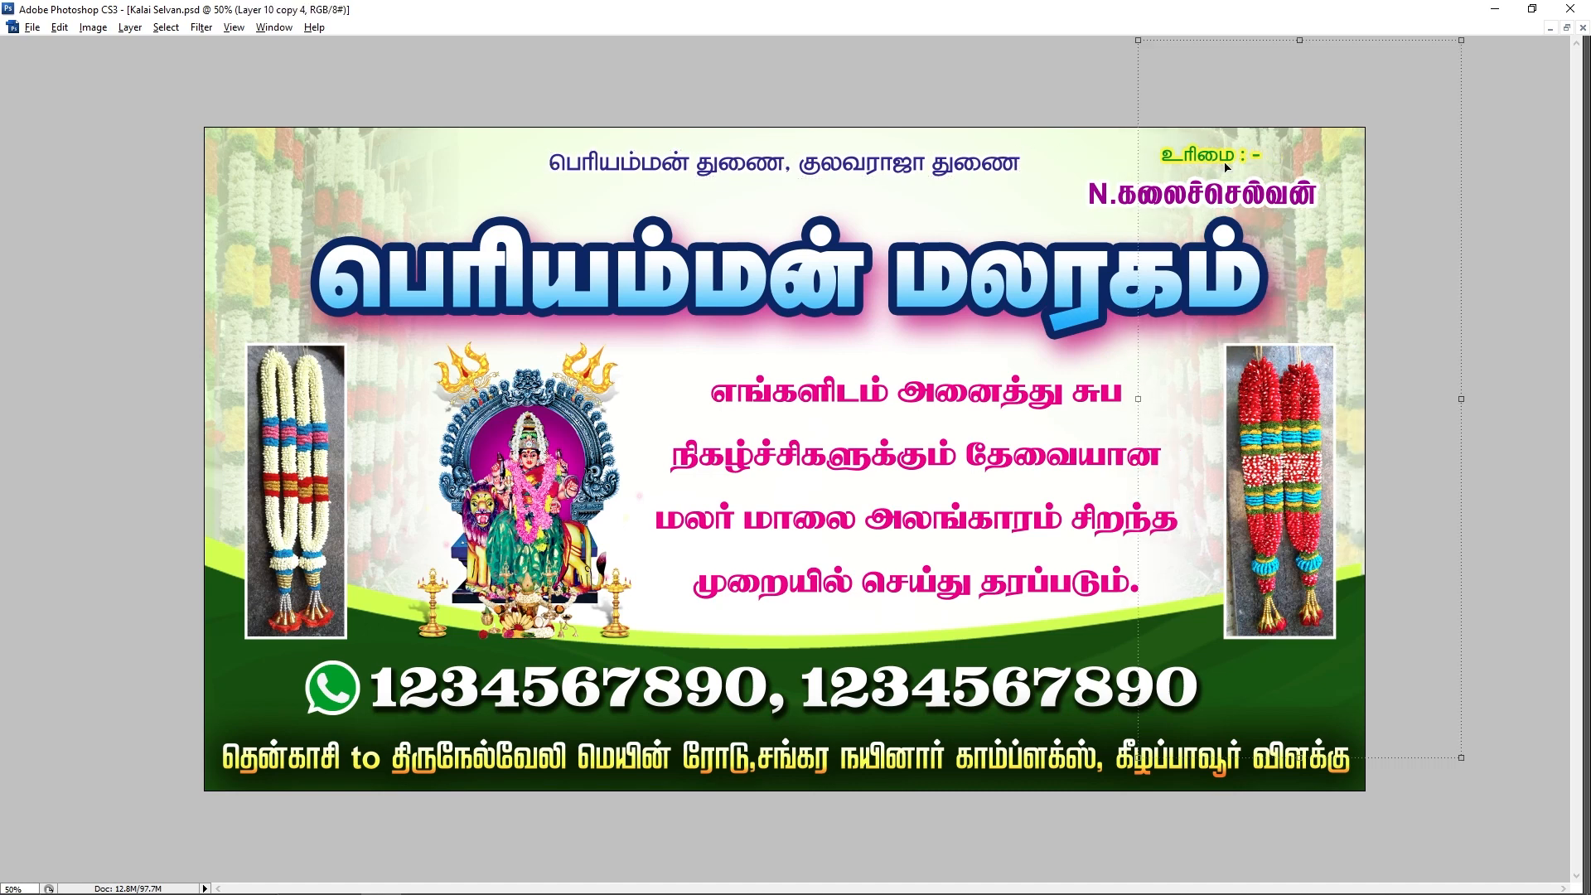
drag(1224, 167, 1206, 172)
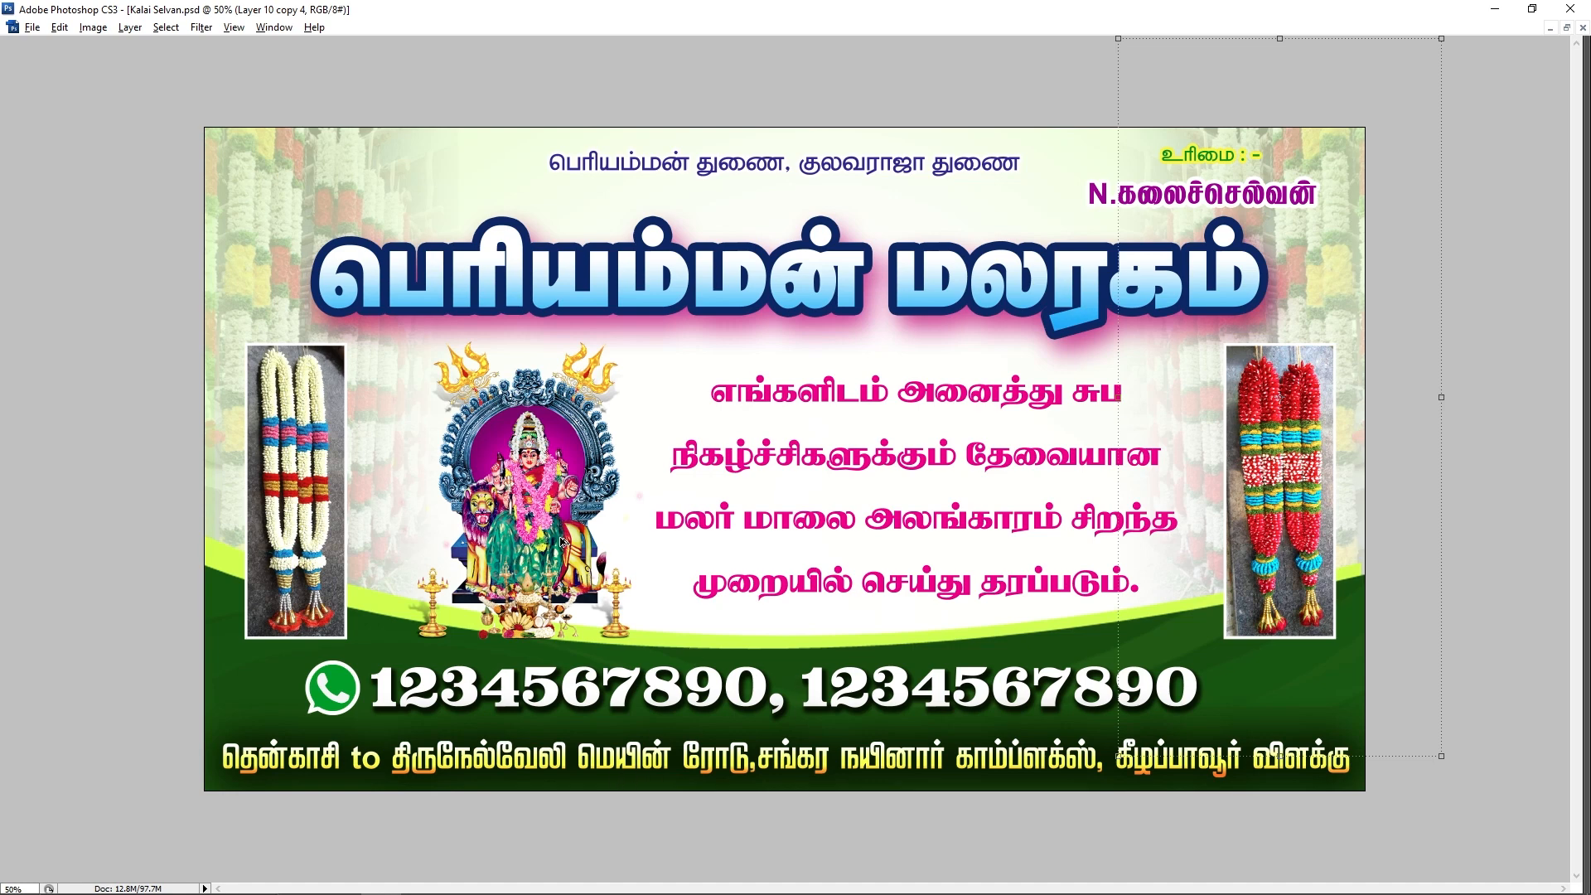
Step: Close the visiting card and open Tamil Marriage Title Fonts.psd
key(alt+i)
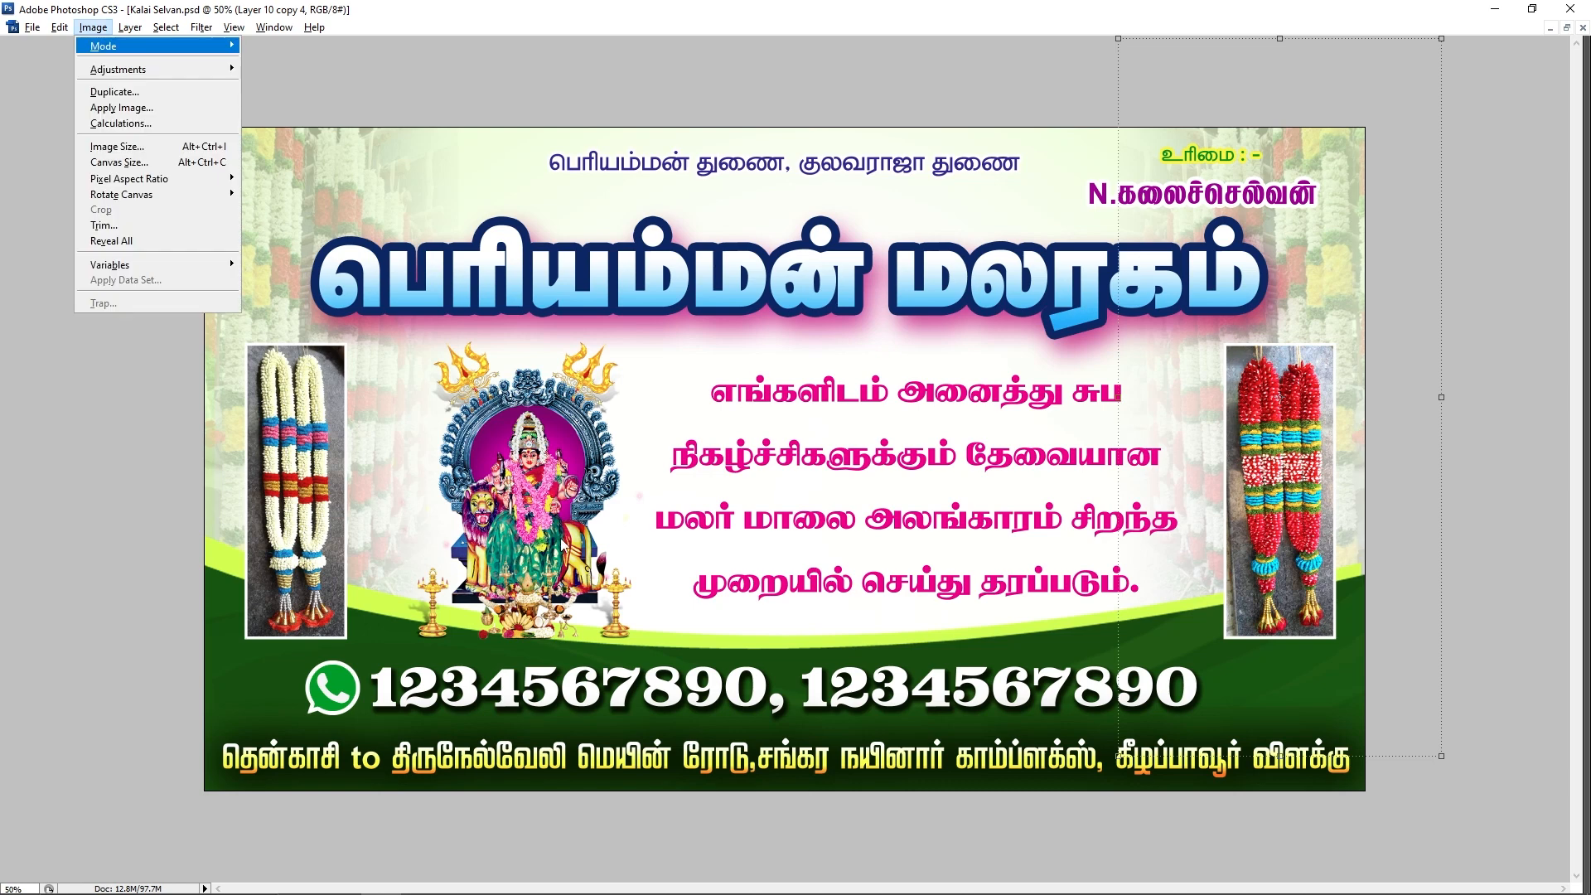
key(Escape)
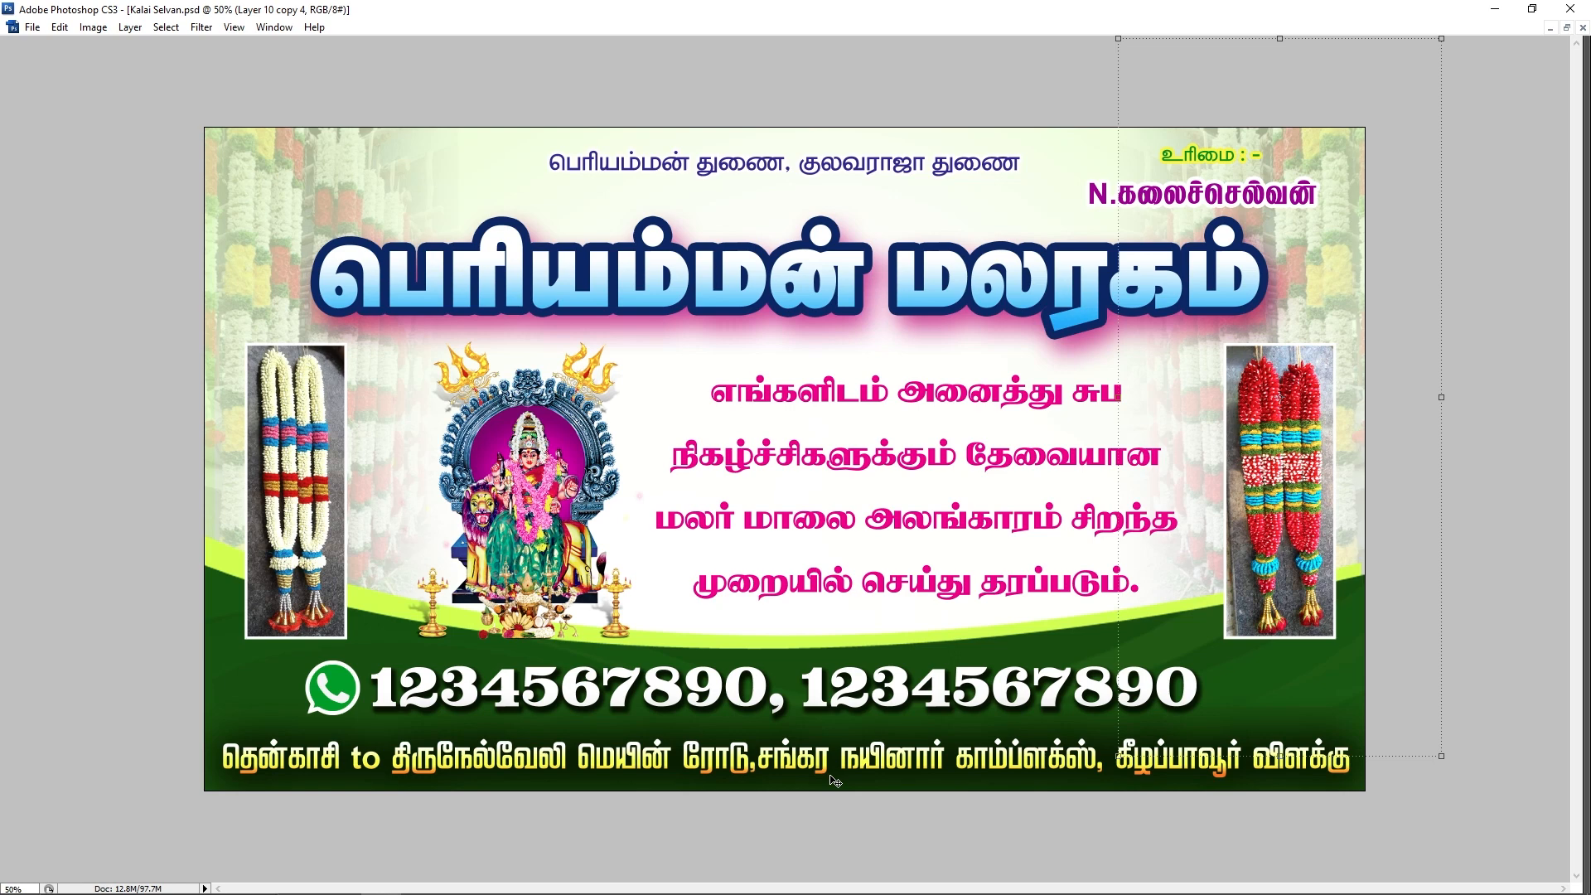
click(1187, 281)
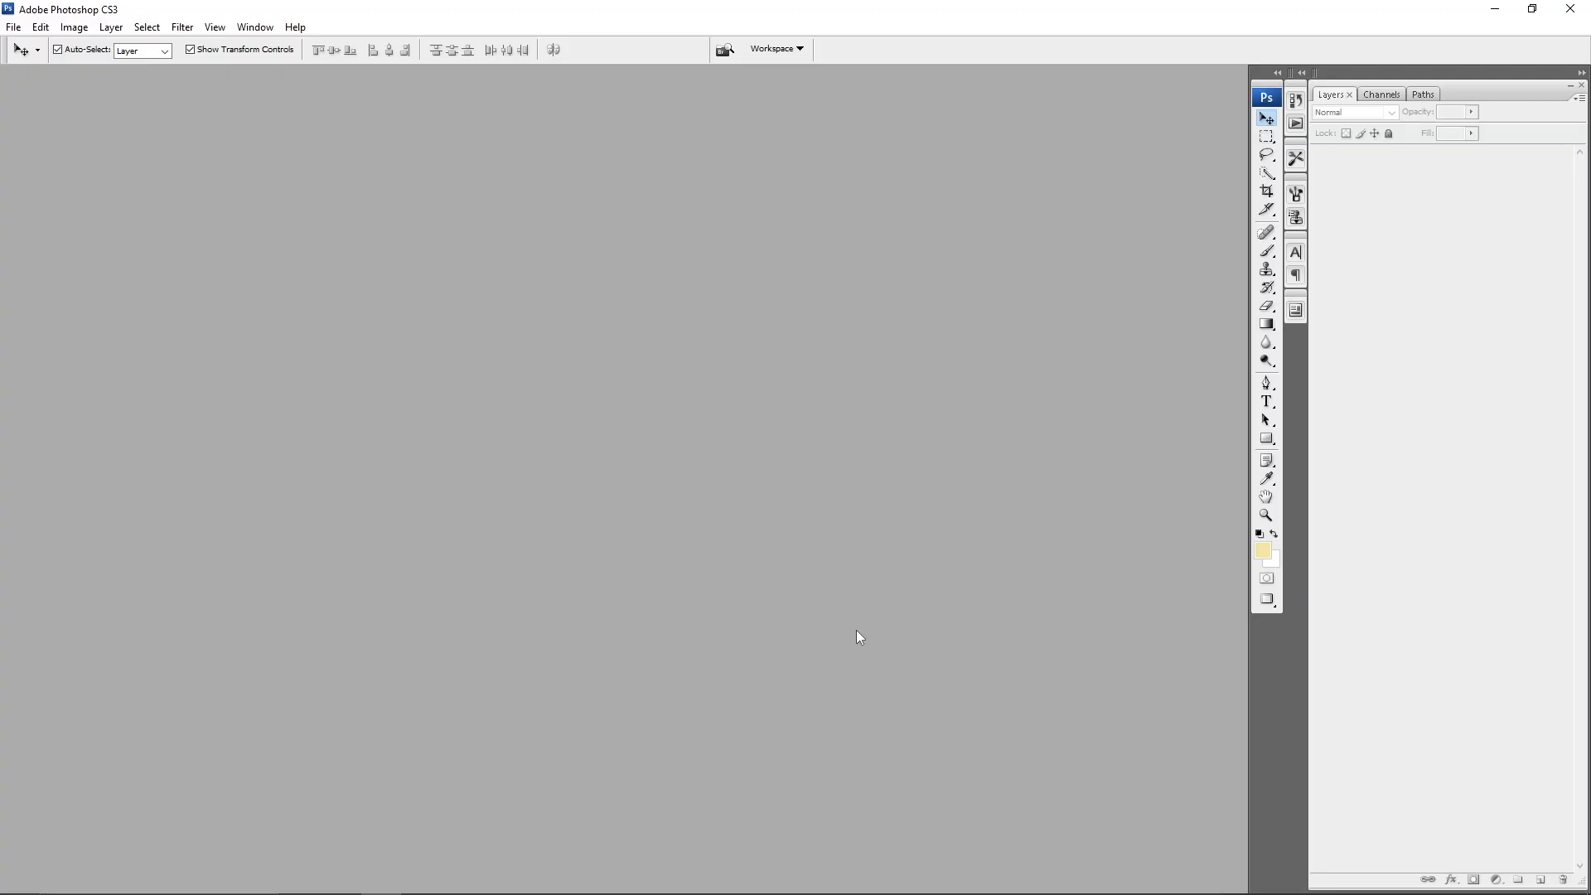
key(ctrl+o)
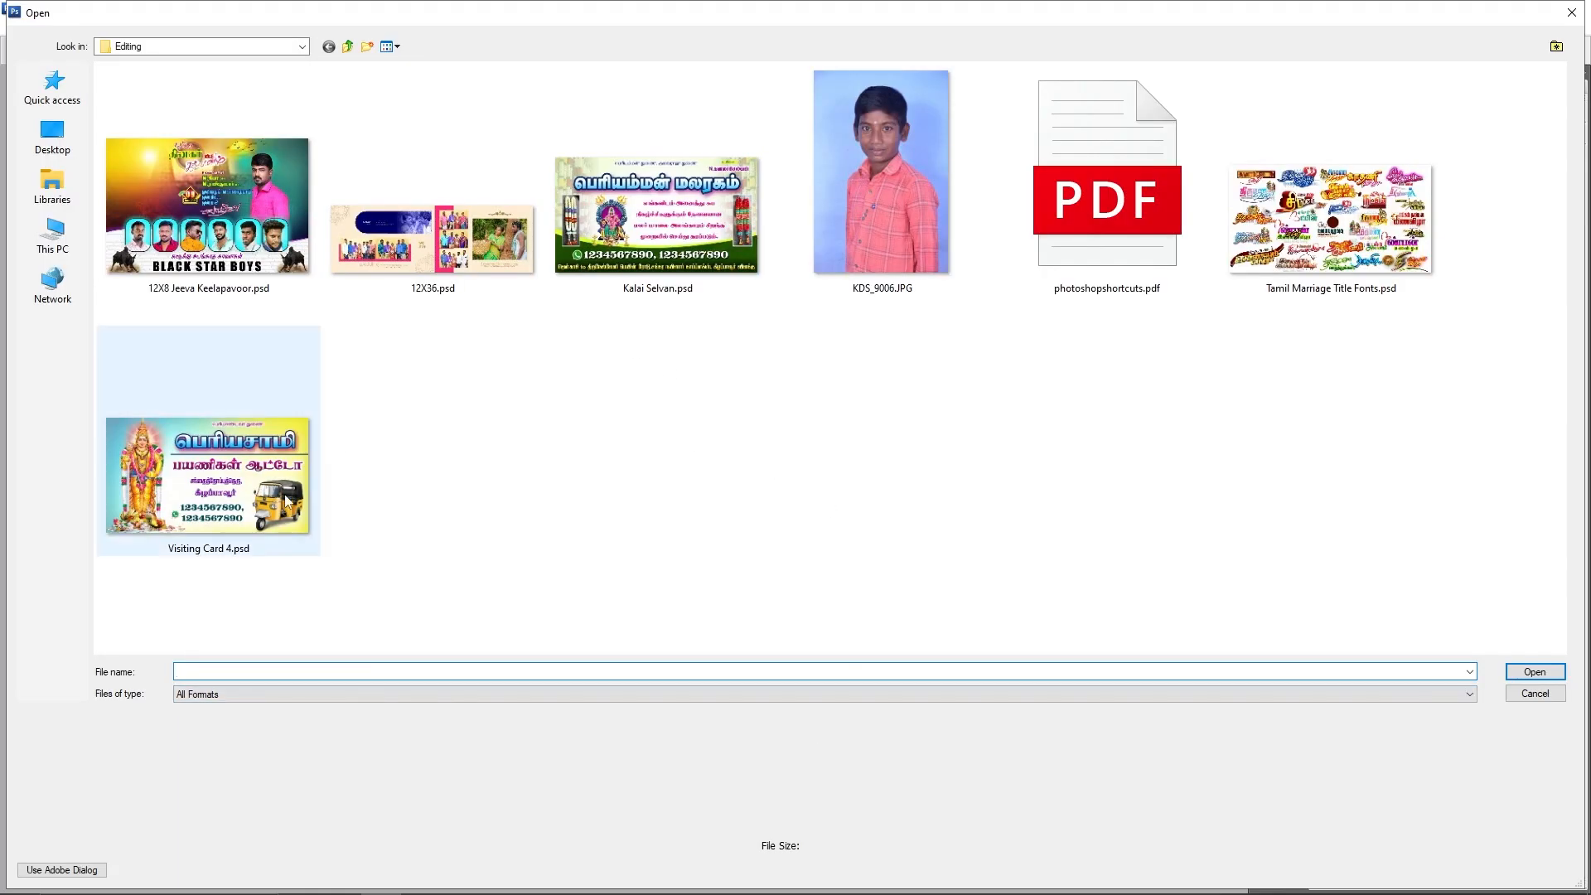
double_click(1283, 287)
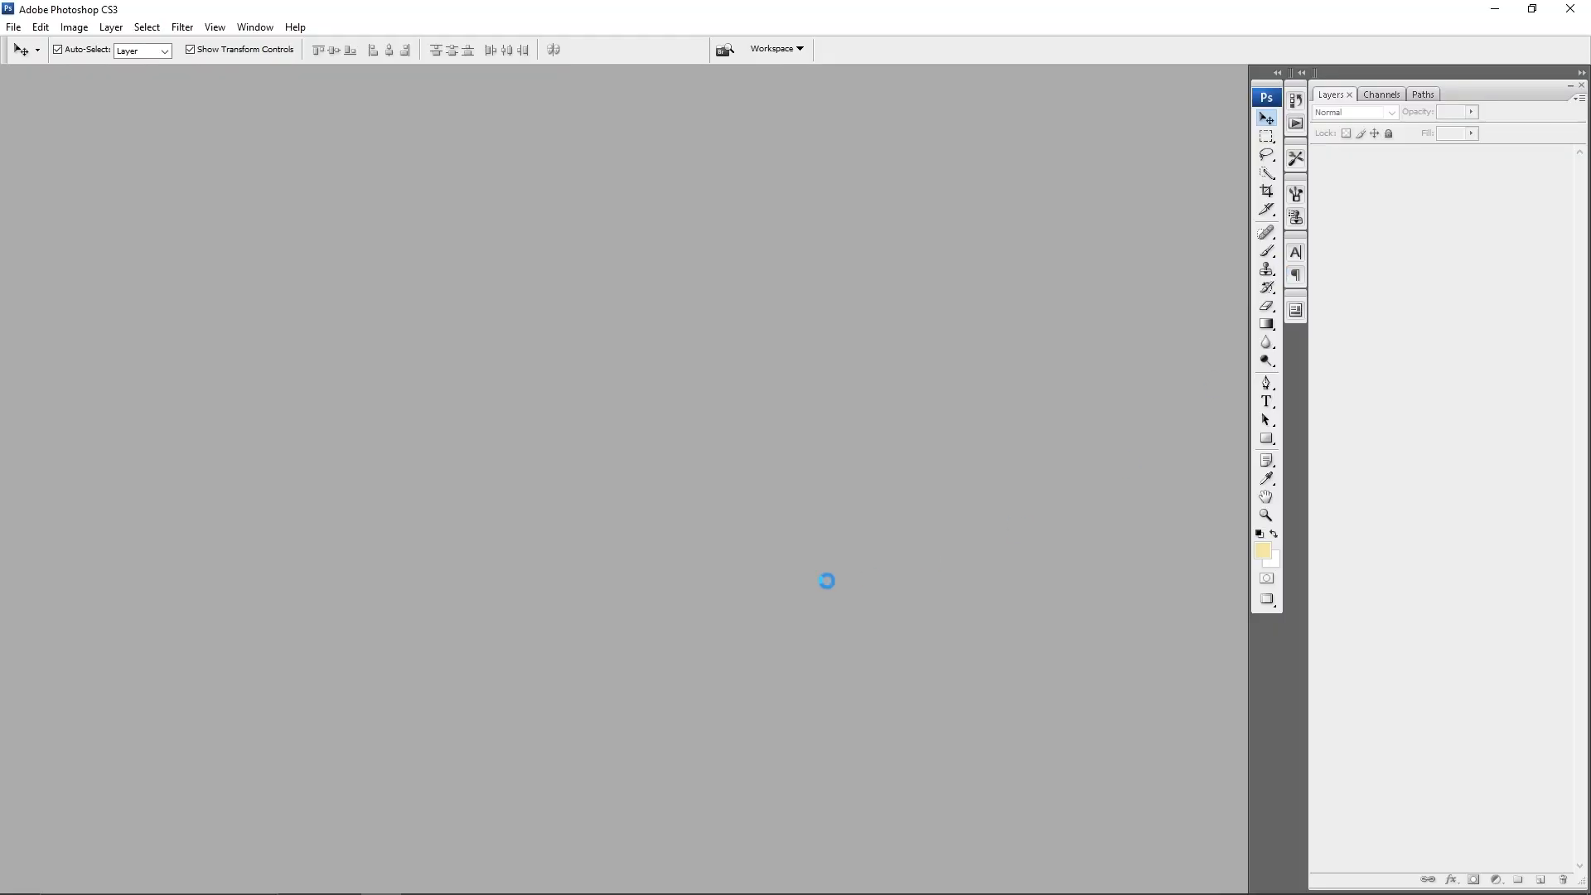
key(Return)
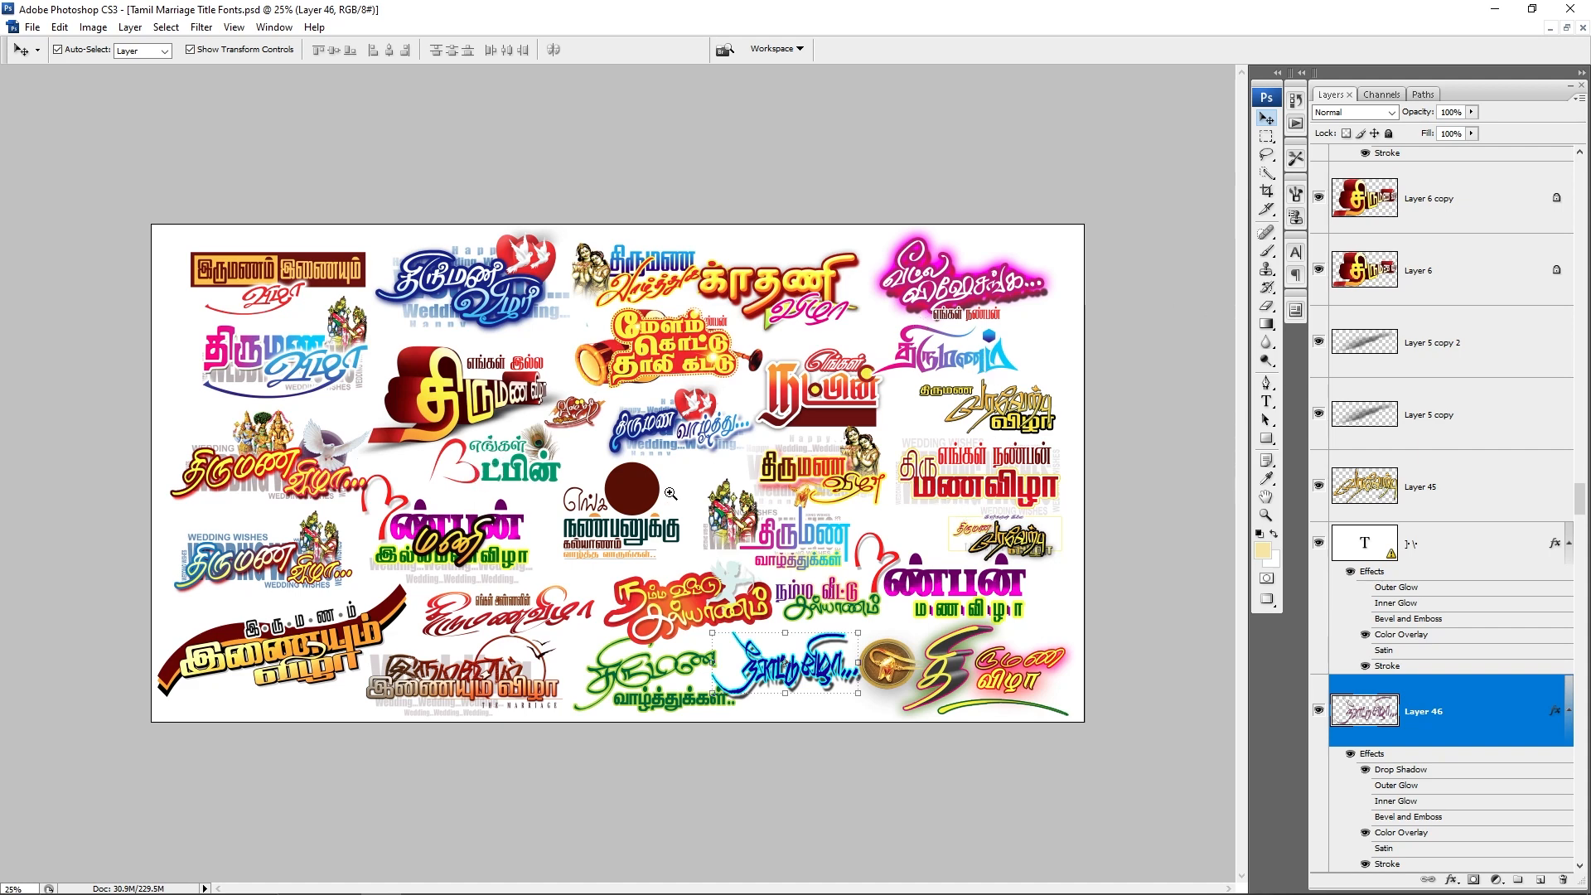
Step: Move the linked, yellow-outlined title artwork with the flute-playing couple slightly up and to the right
drag(713, 440, 939, 512)
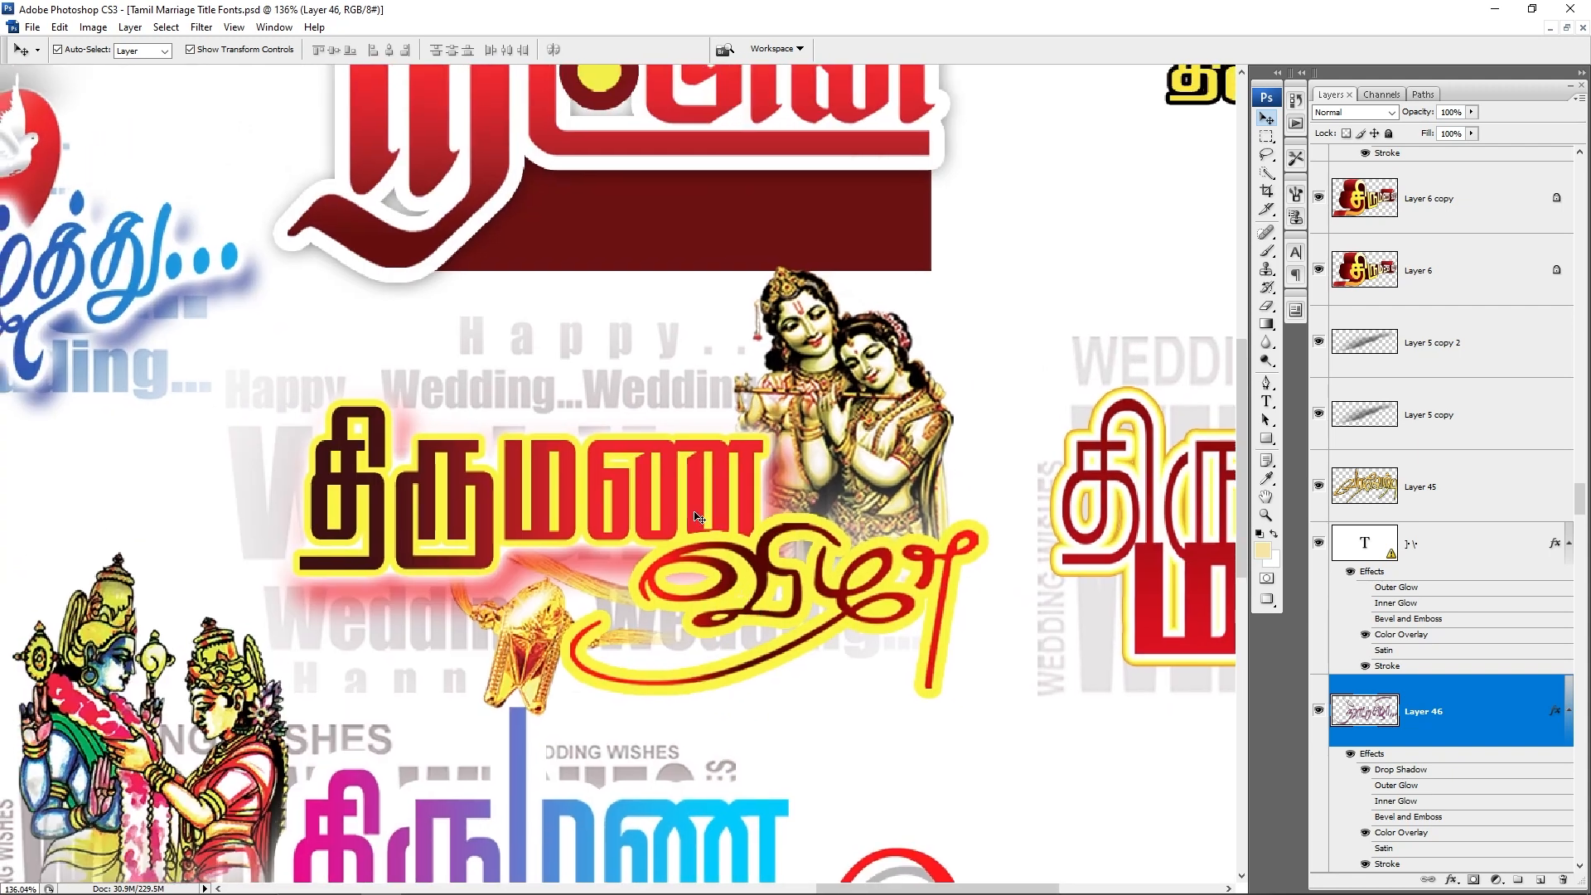
click(757, 494)
drag(757, 494, 705, 483)
Step: Hide Layer 9 copy 2, the grey "Happy Wedding" lettering behind the yellow-outlined title
right_click(699, 420)
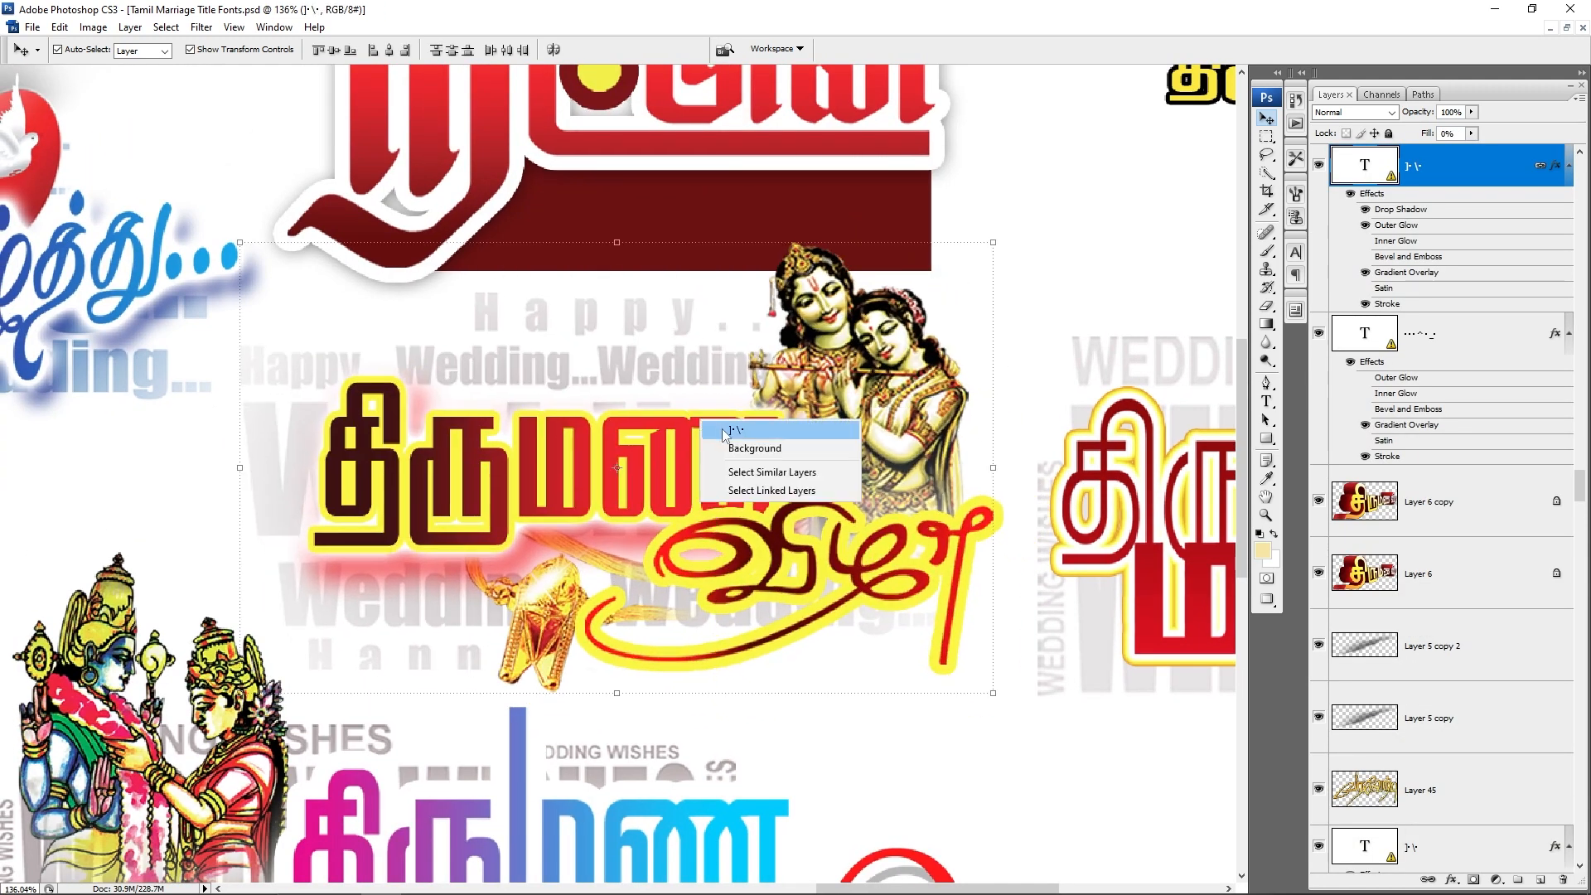
click(760, 408)
right_click(724, 378)
click(787, 380)
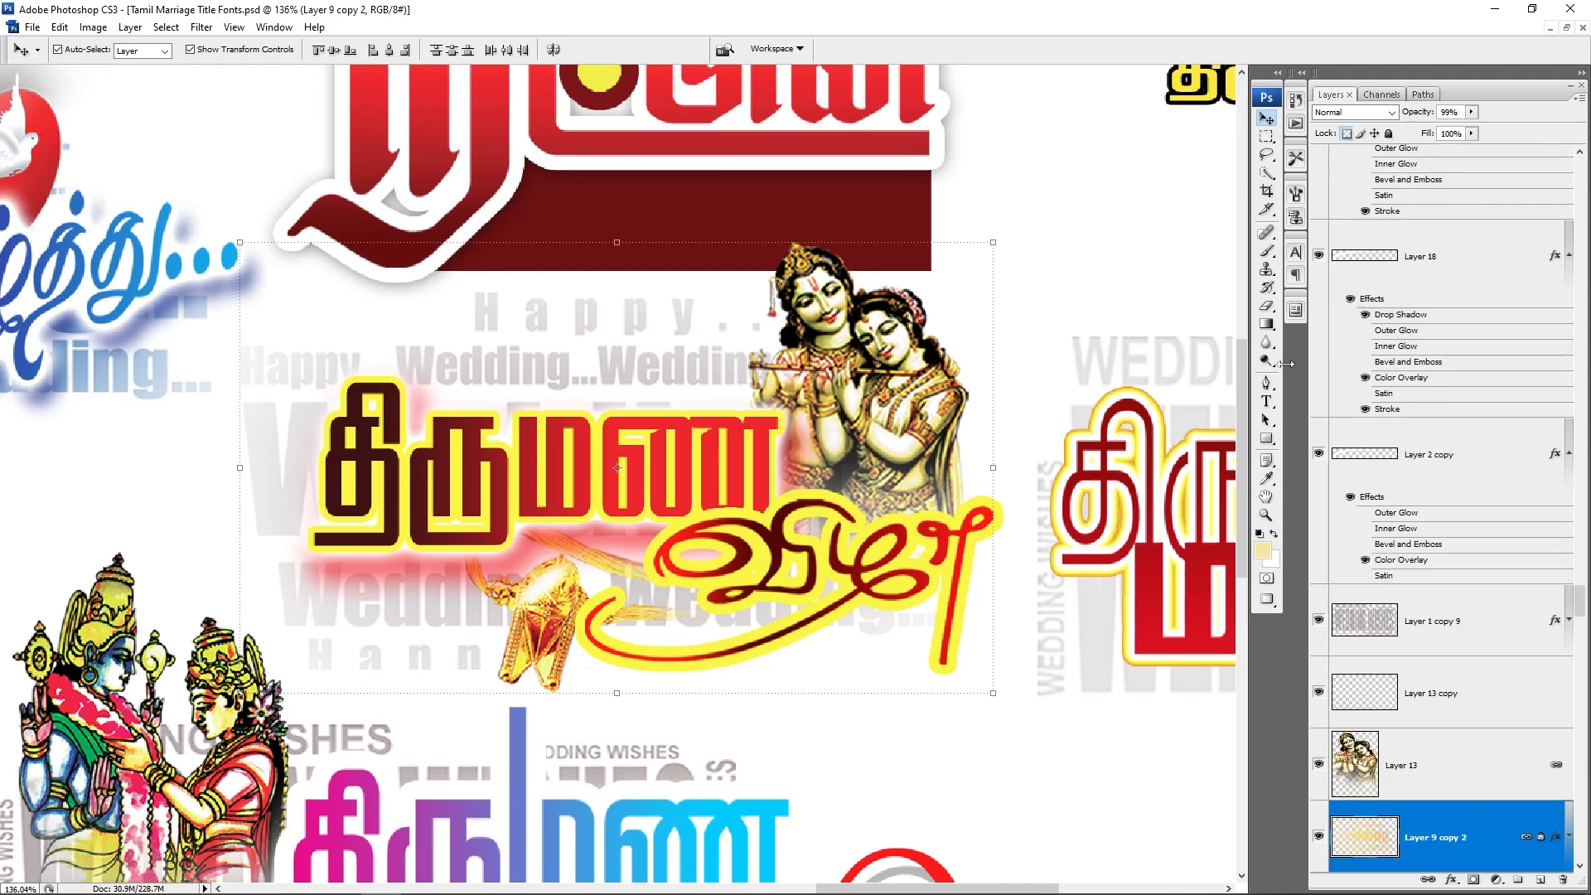
click(1319, 838)
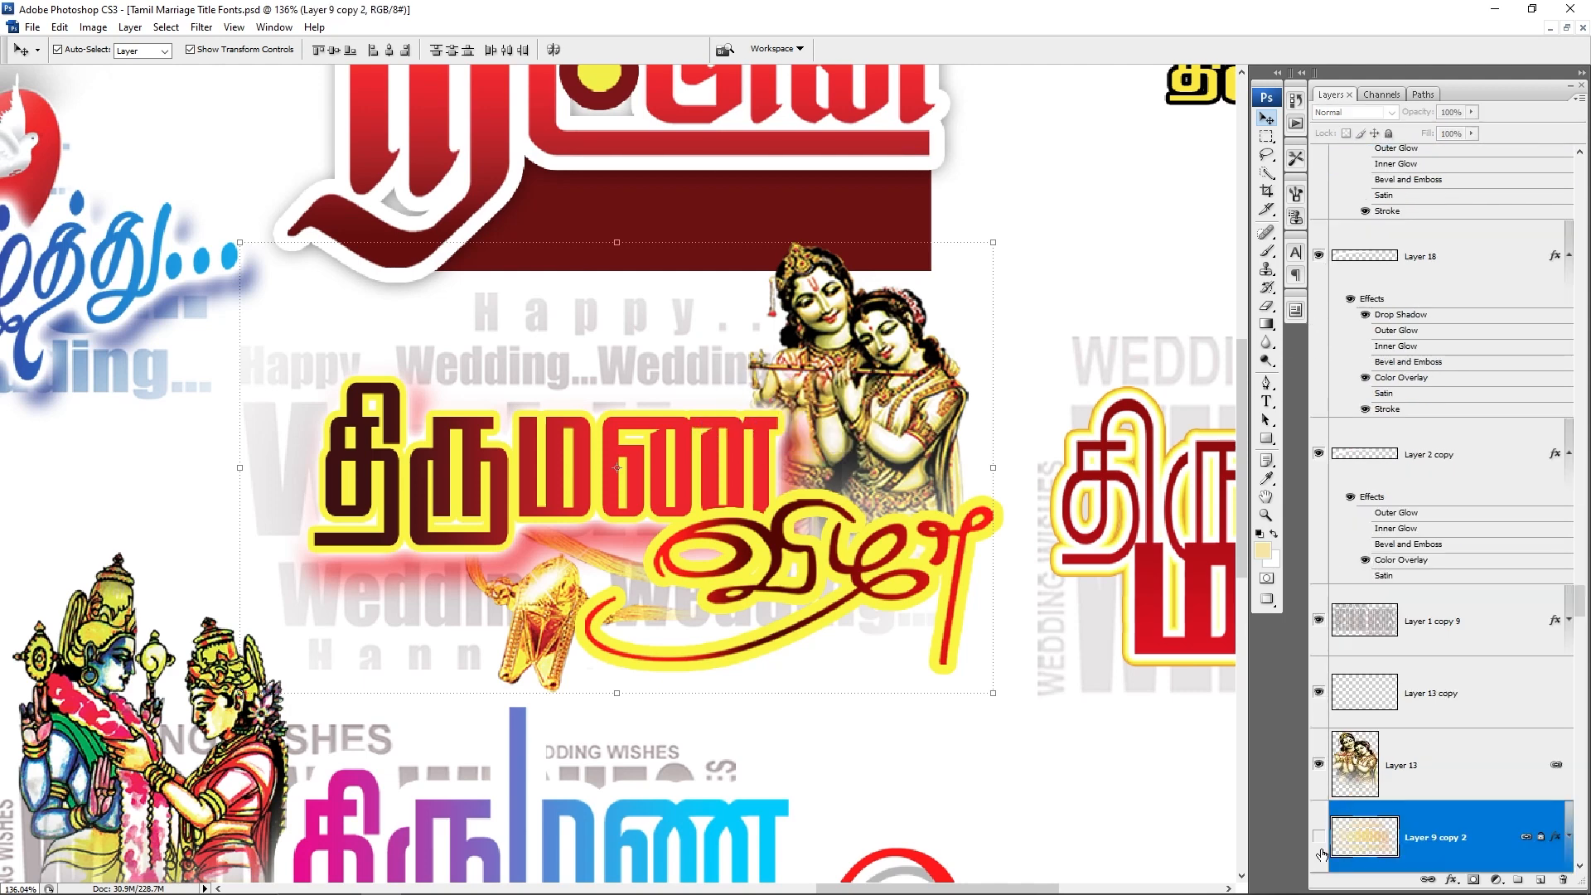
Step: Hide Layer 13, the flute-playing couple image beside the title lettering
right_click(921, 419)
click(929, 425)
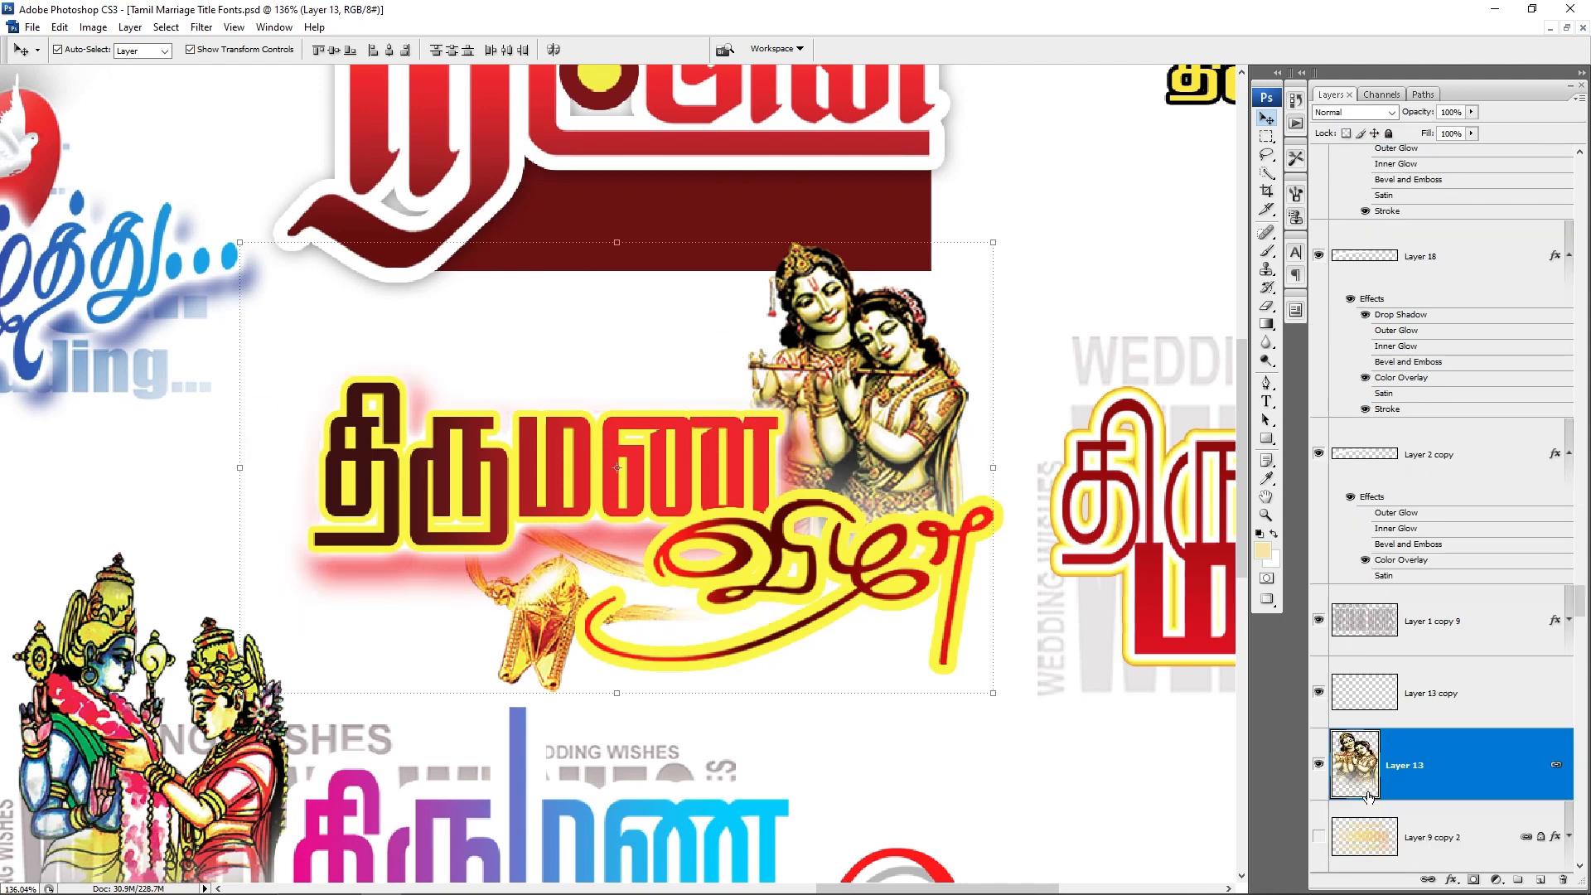
click(1317, 765)
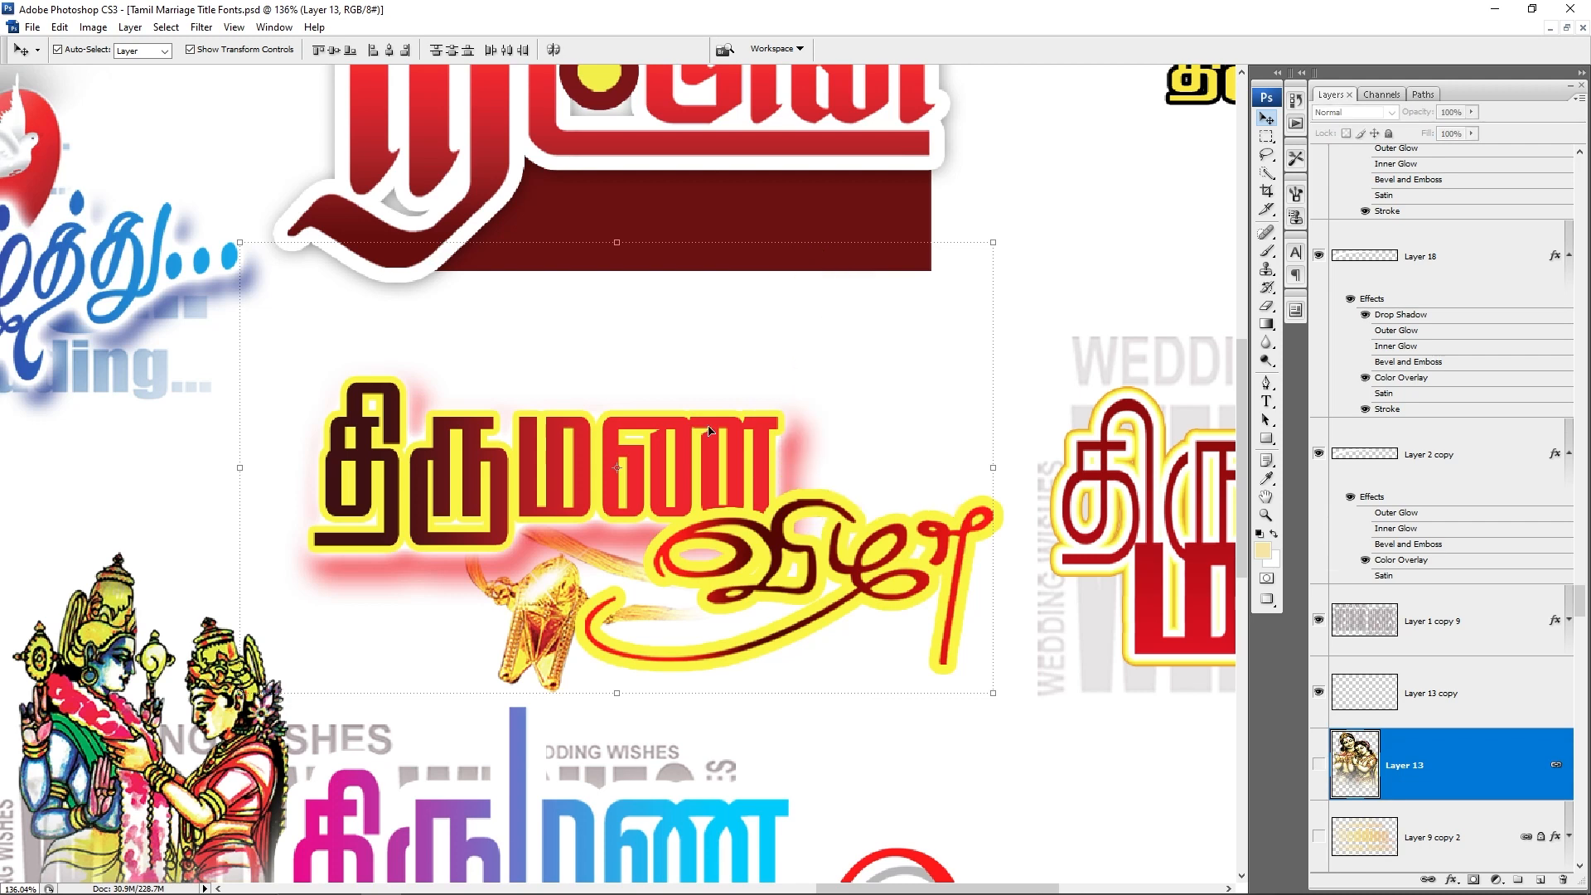
Step: Select Layer 8, the gold pendant image below the yellow-outlined title, and hide it
right_click(527, 647)
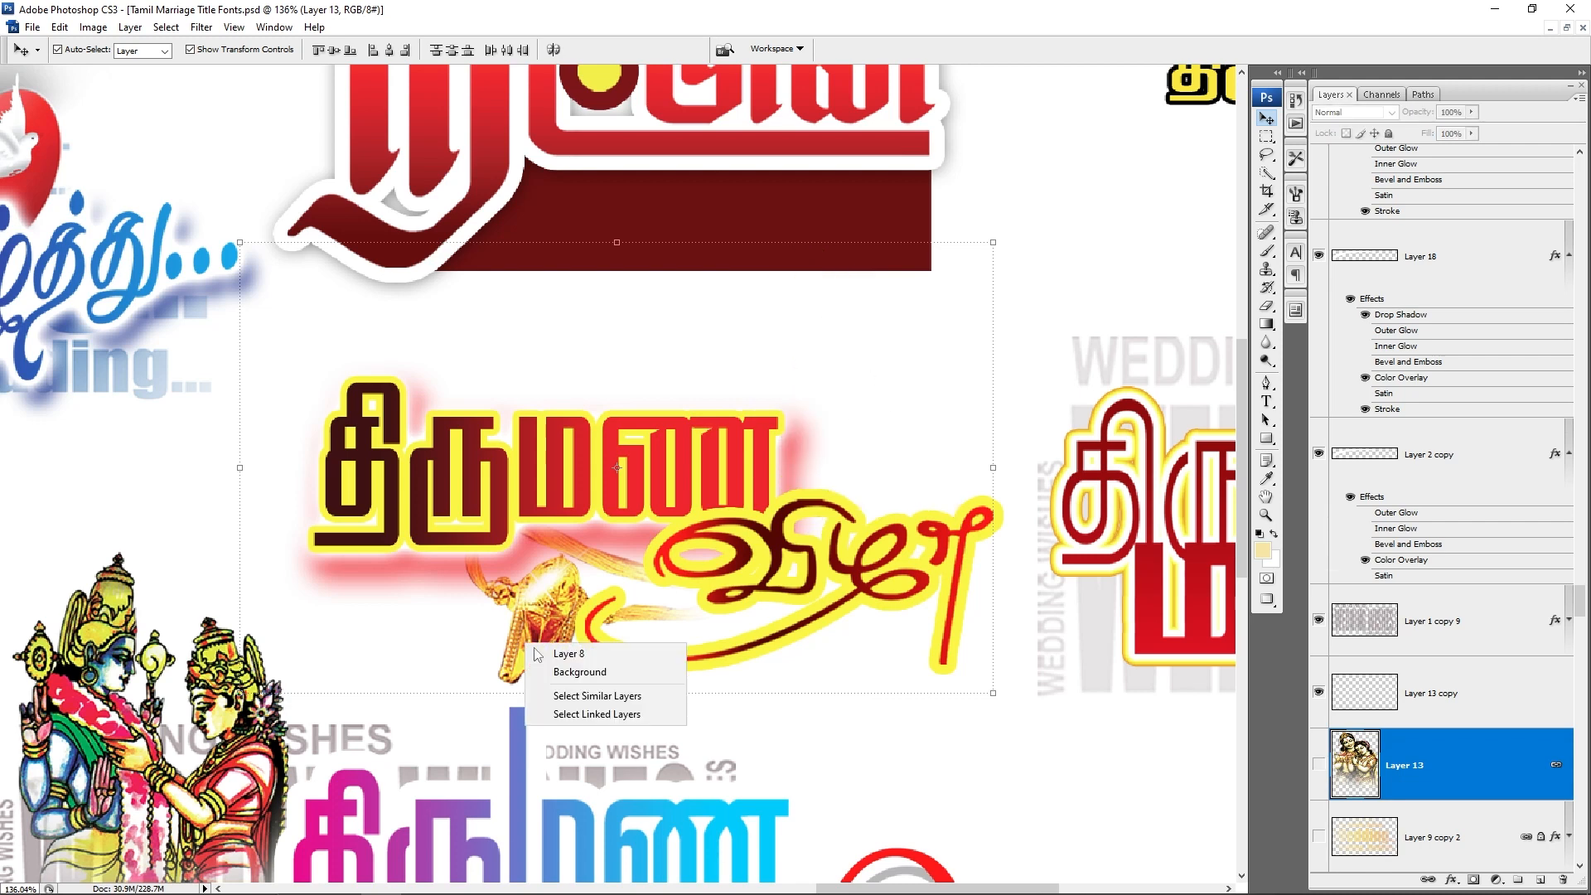
click(571, 652)
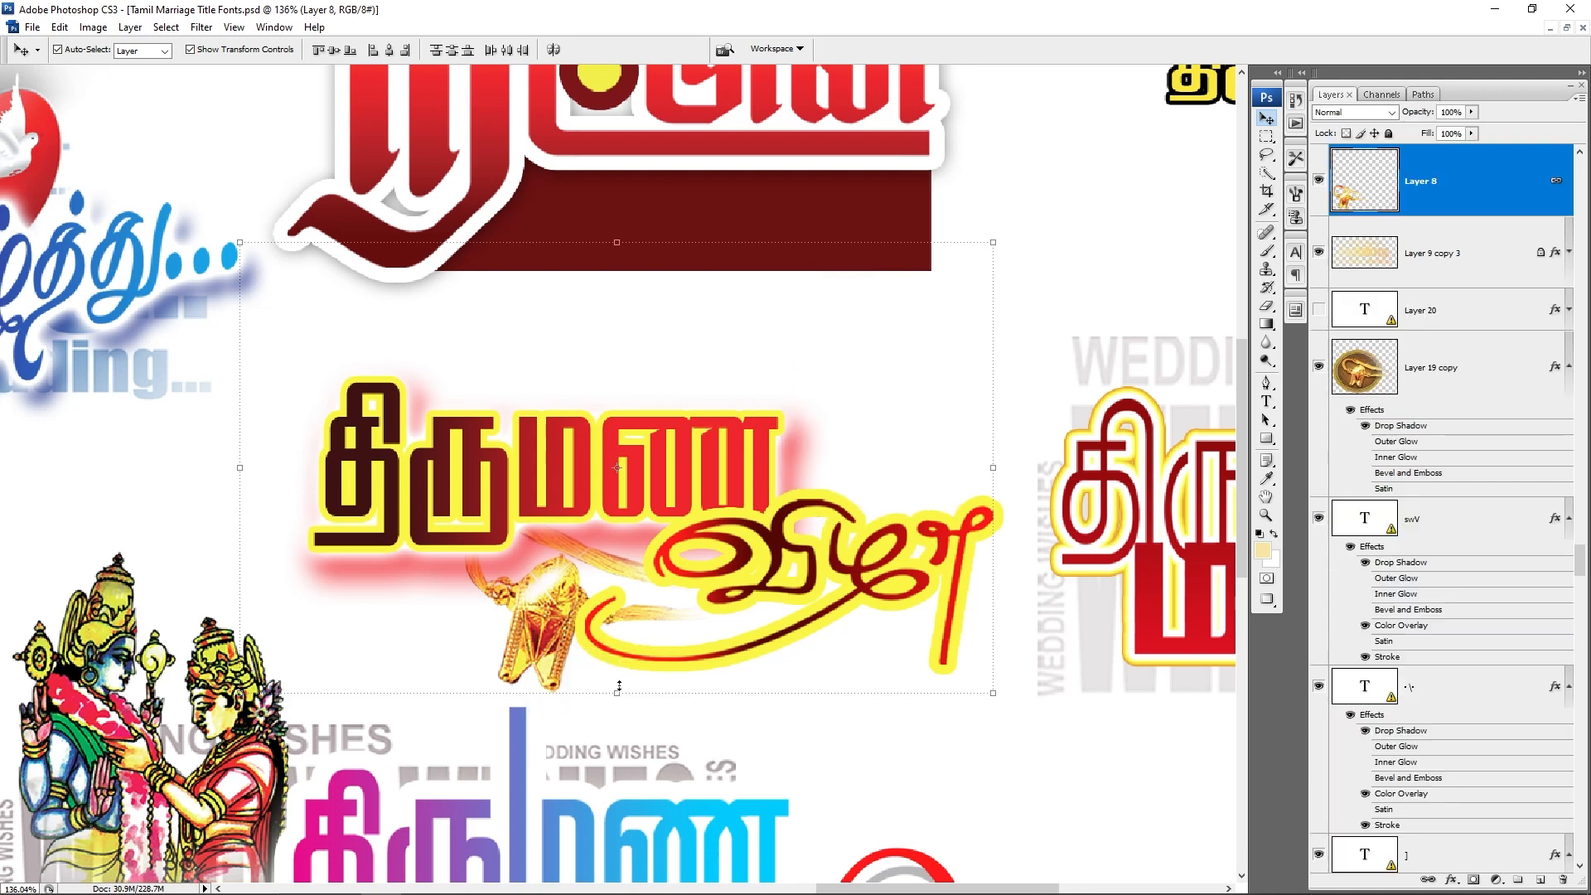
click(1317, 181)
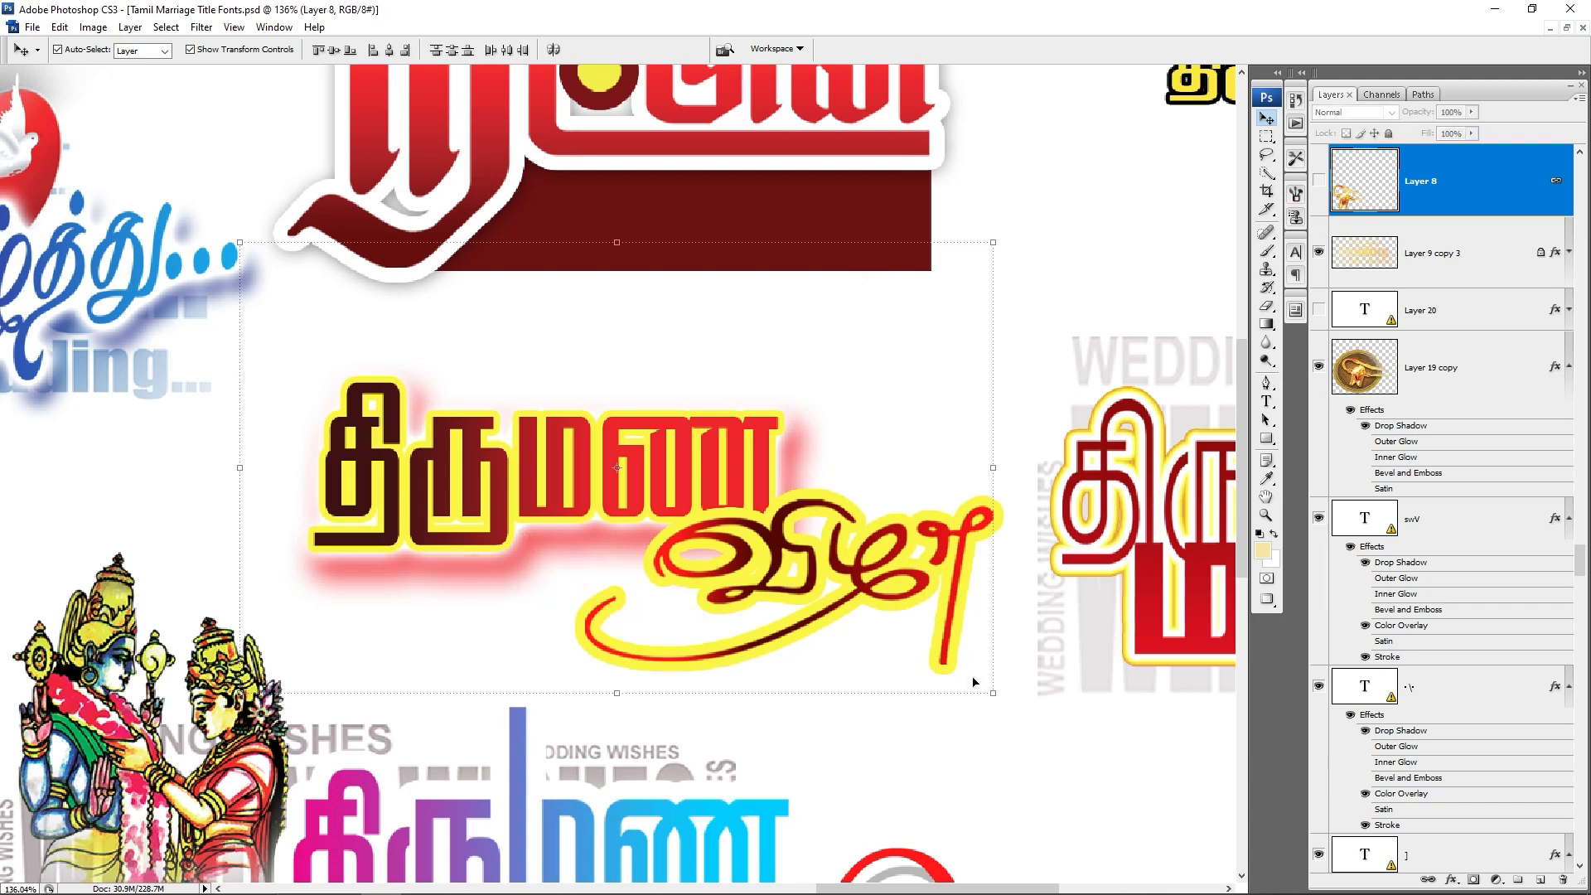
Step: Move the linked yellow-outlined title lettering slightly to the right on the canvas
right_click(791, 536)
click(816, 544)
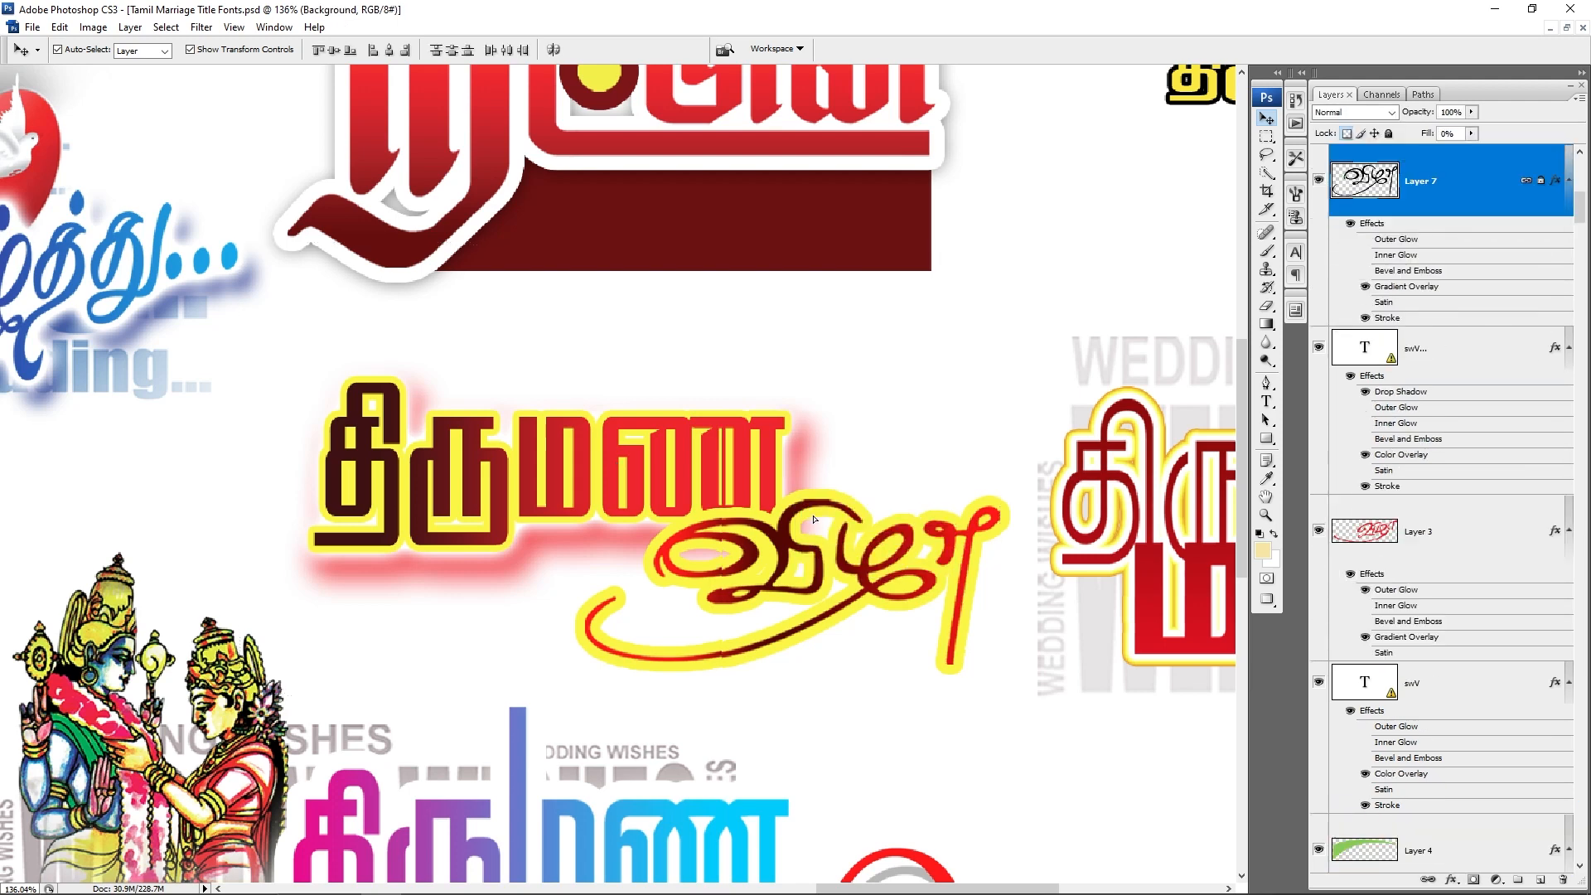
click(578, 469)
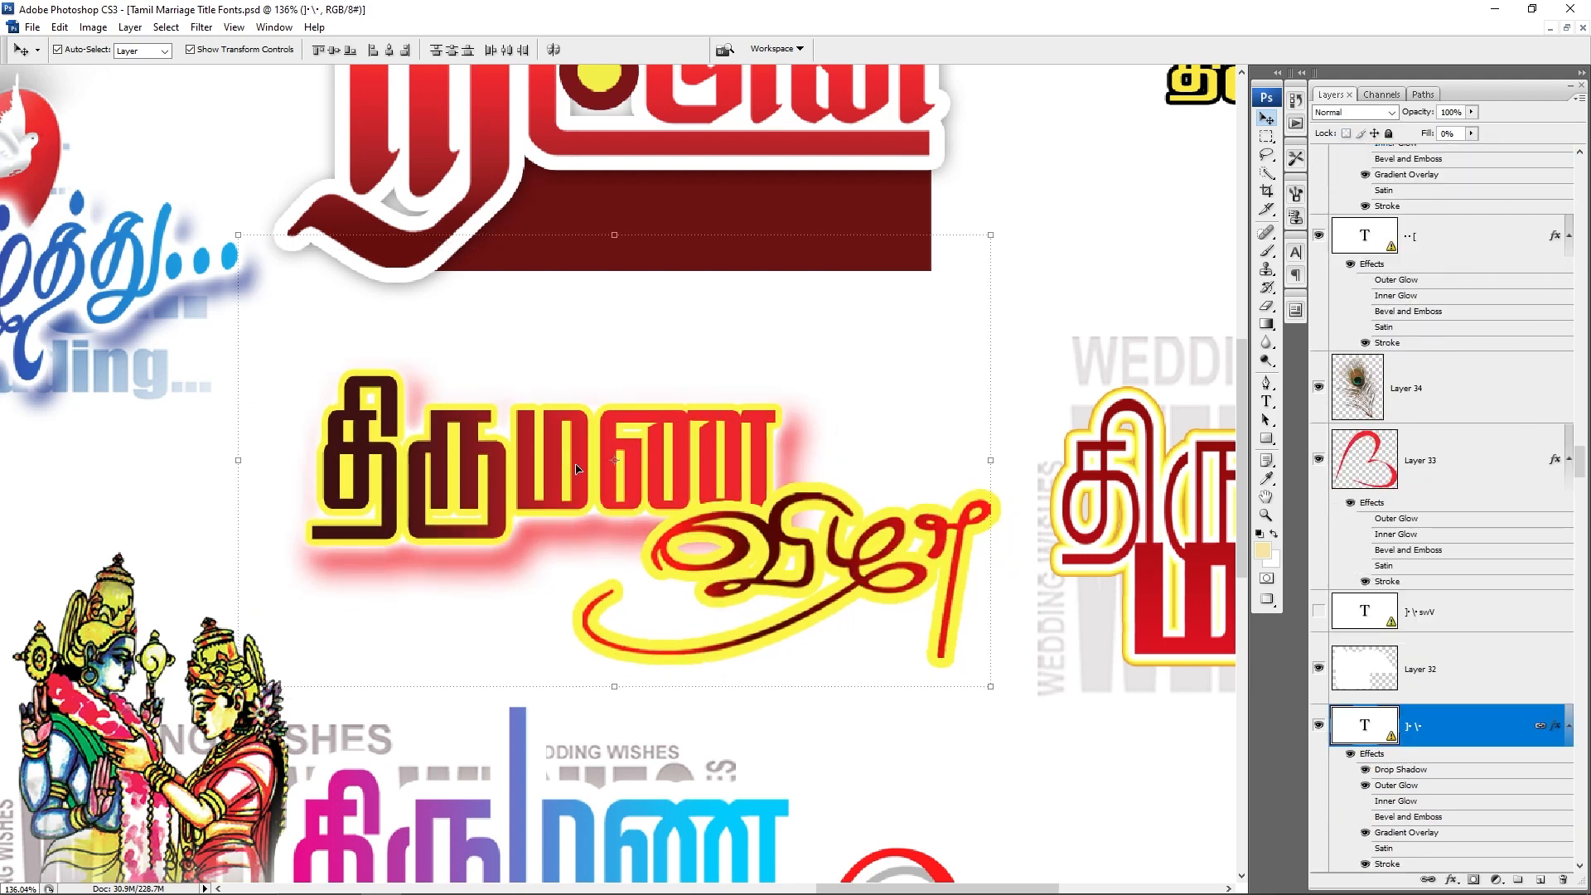
click(825, 566)
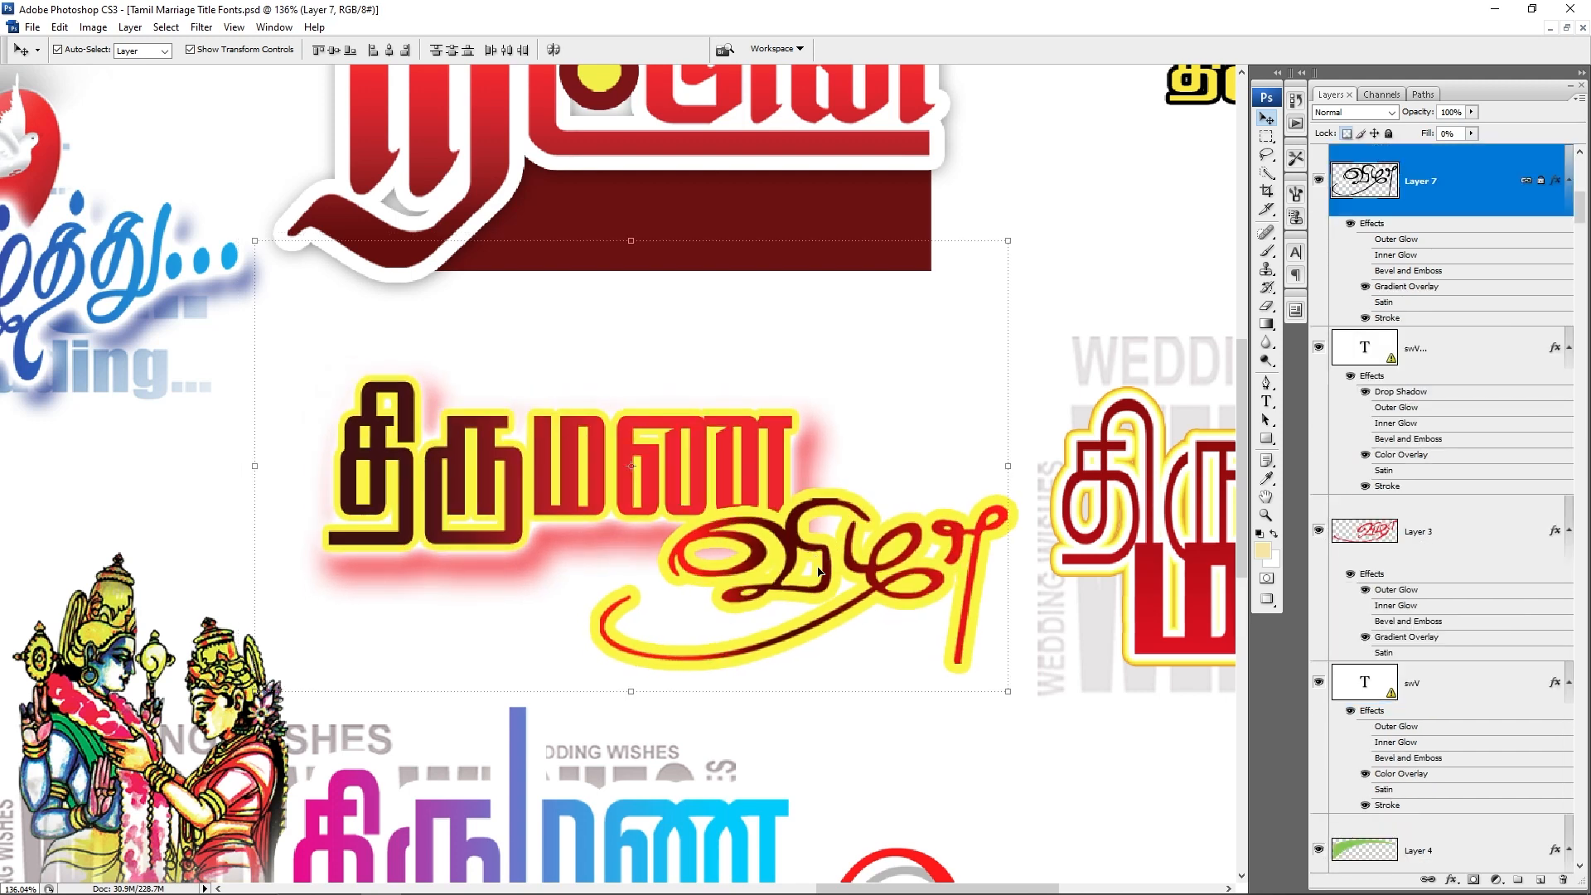
Step: Select Layer 7 with the title's lower word, followed by the text layer of its upper word
right_click(823, 571)
click(836, 580)
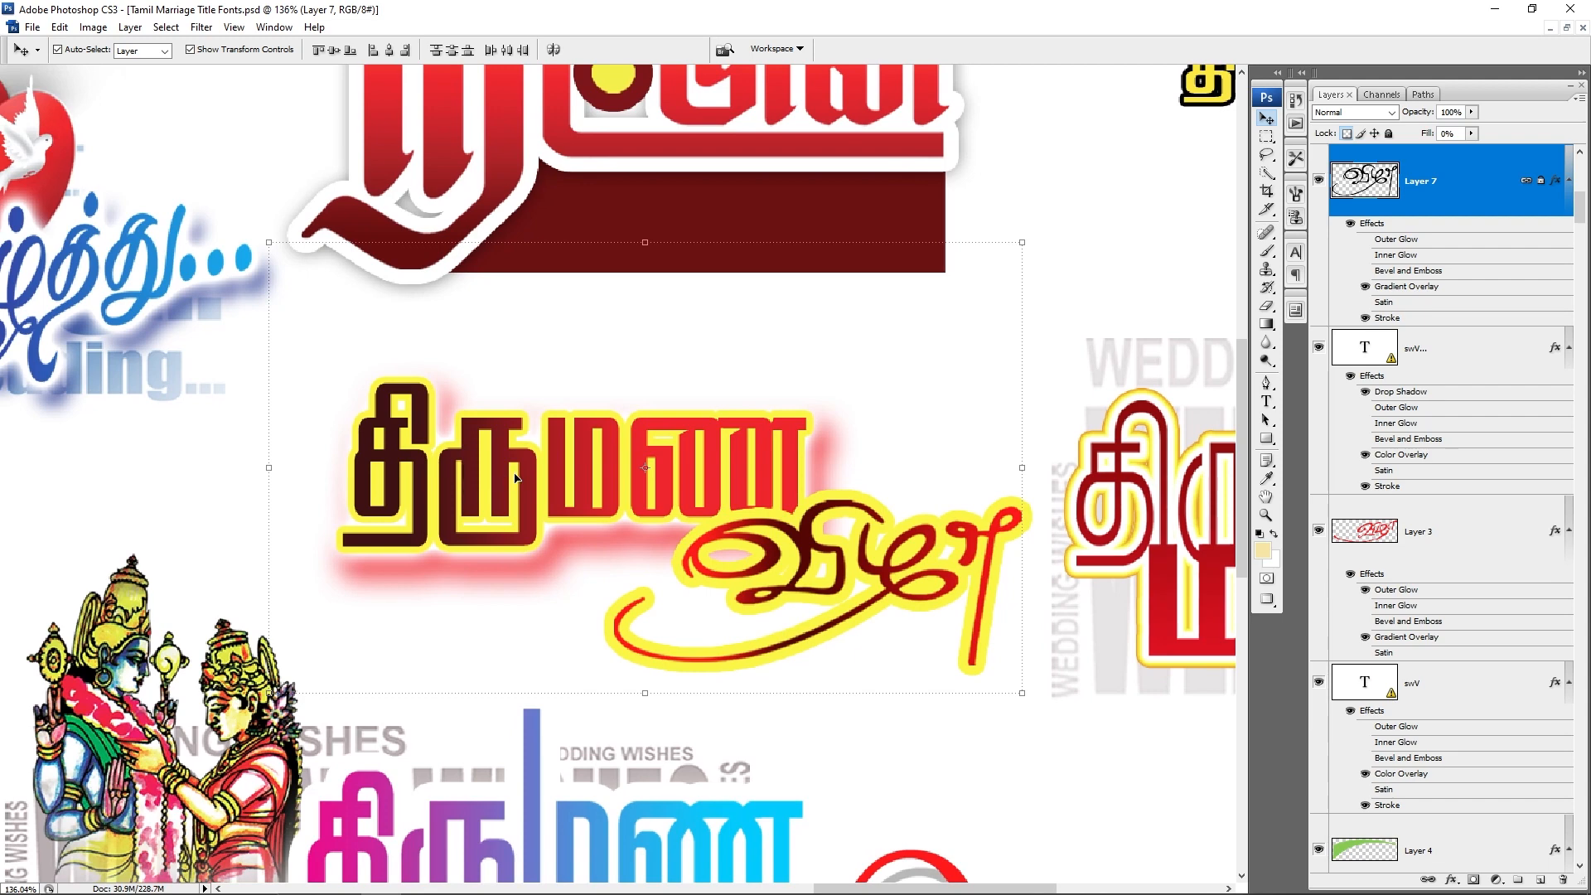
right_click(534, 480)
click(534, 493)
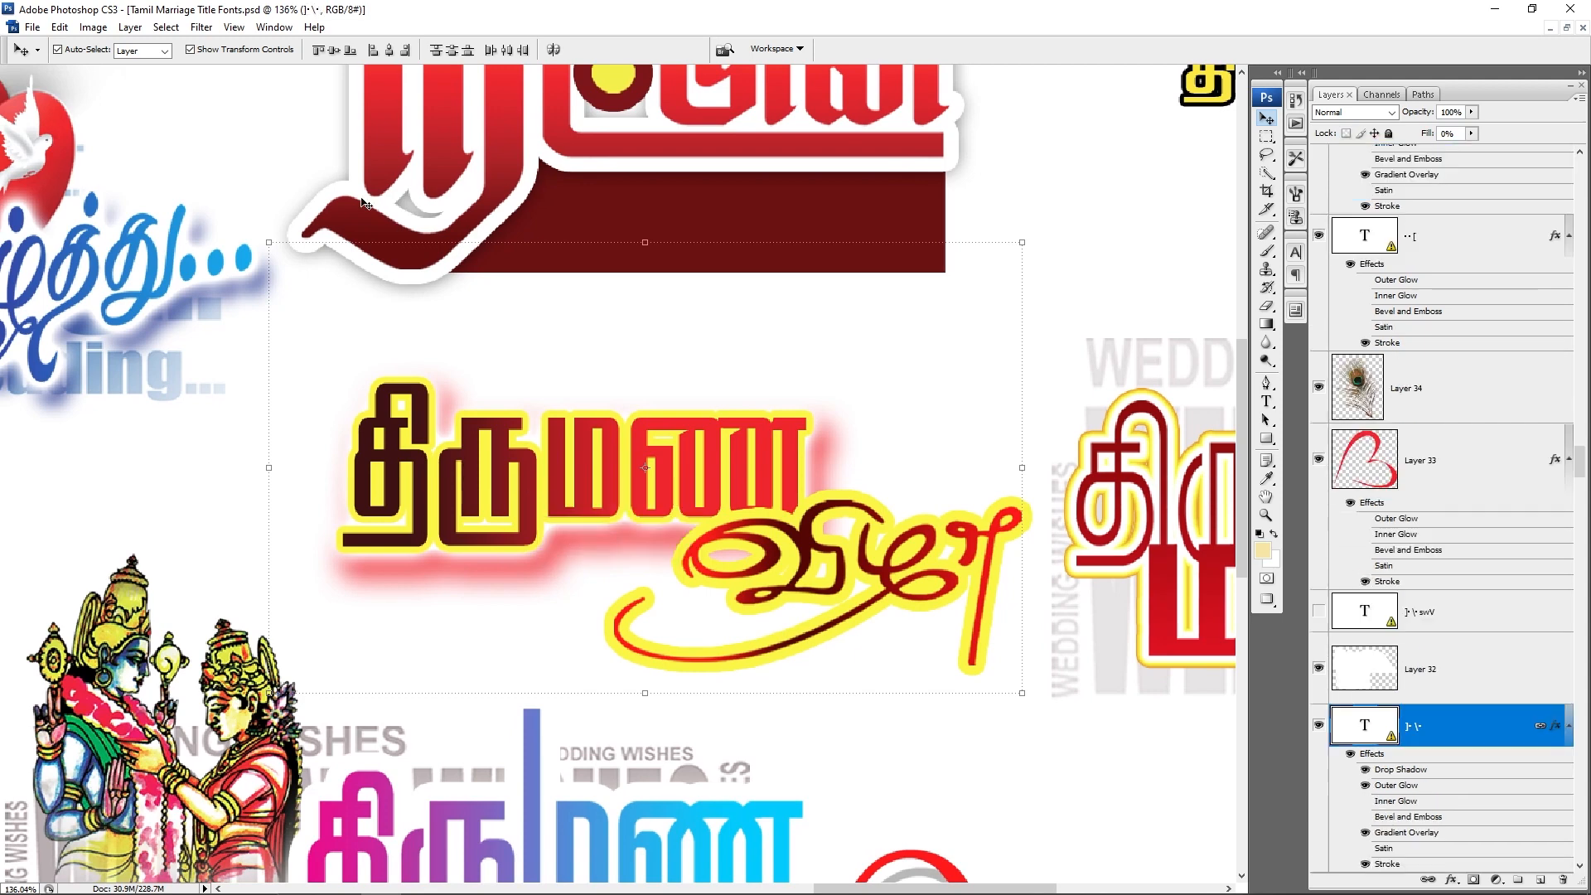
right_click(535, 466)
click(548, 482)
Step: Show Layer 8 again, the gold pendant image below the yellow-outlined title
scroll(1409, 717, down, 5)
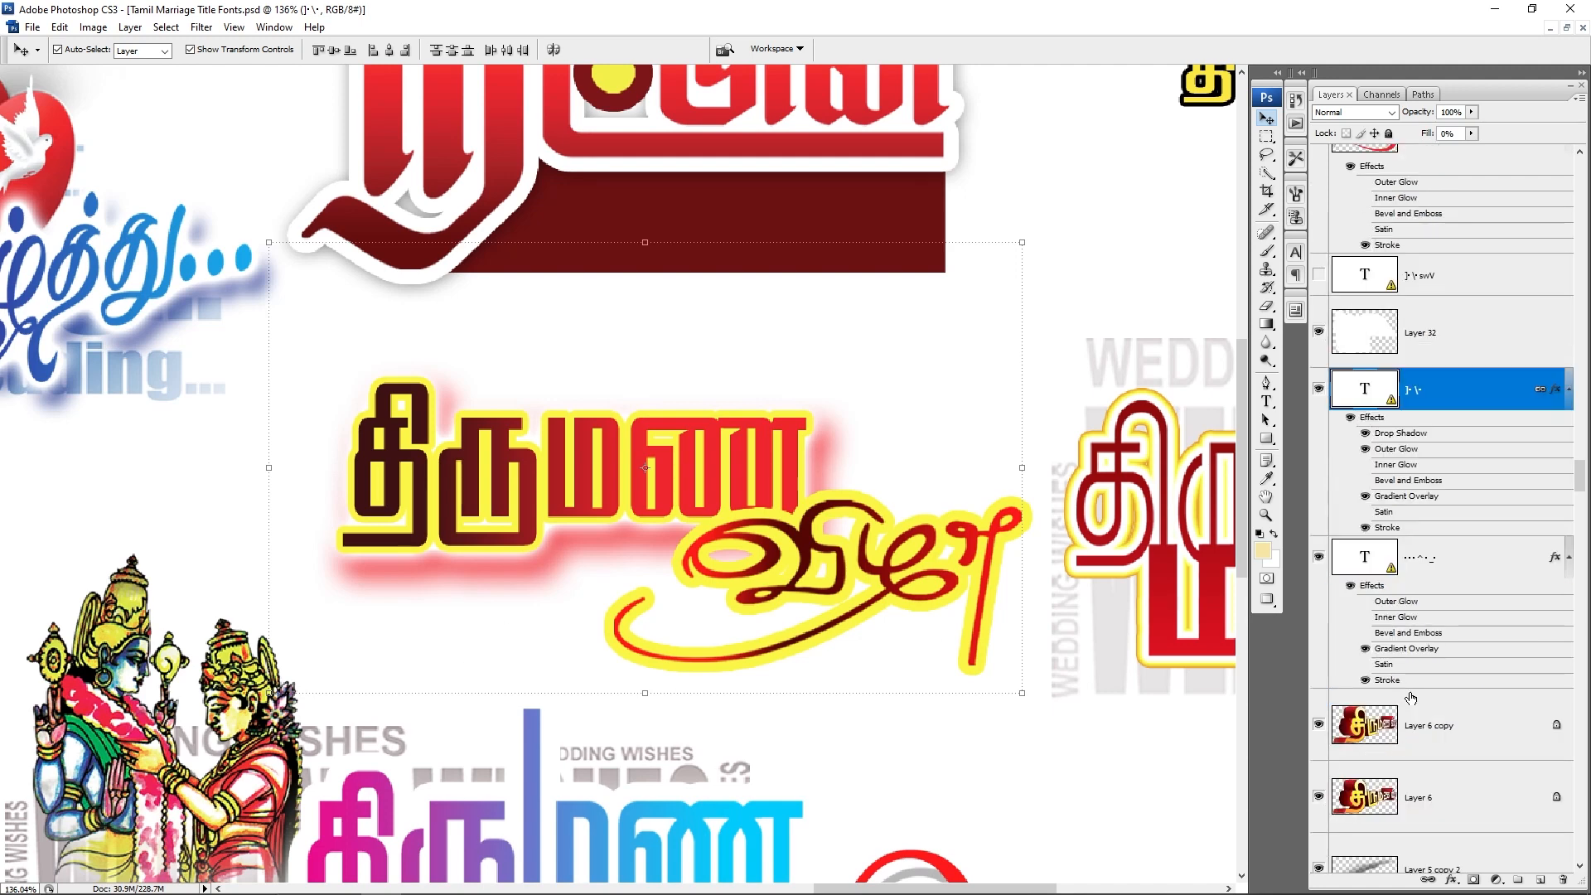
scroll(1409, 718, down, 5)
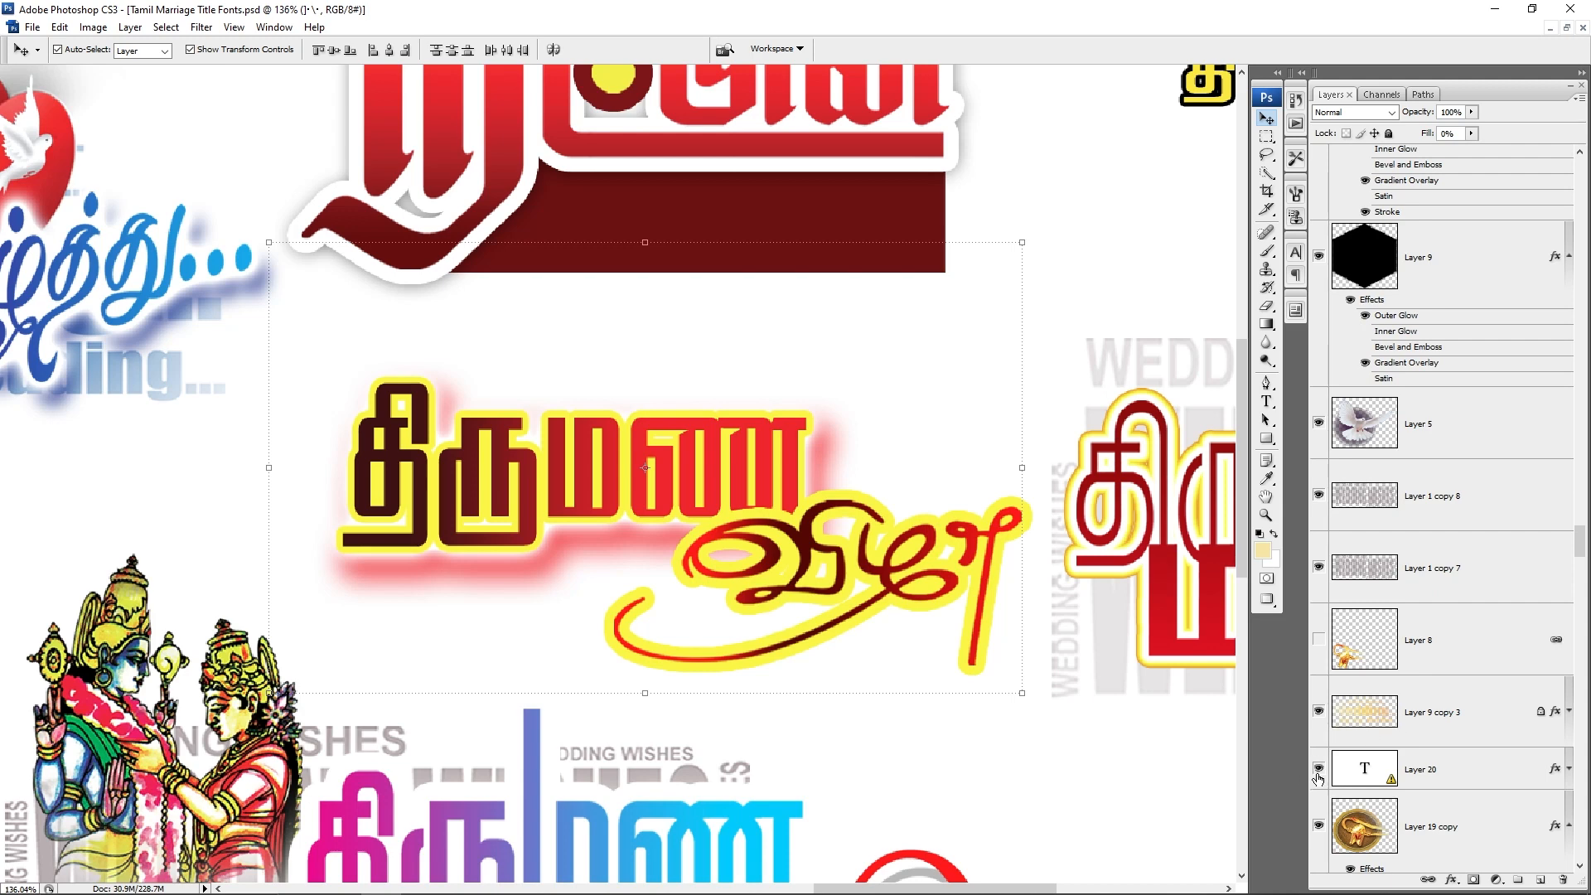
click(1317, 640)
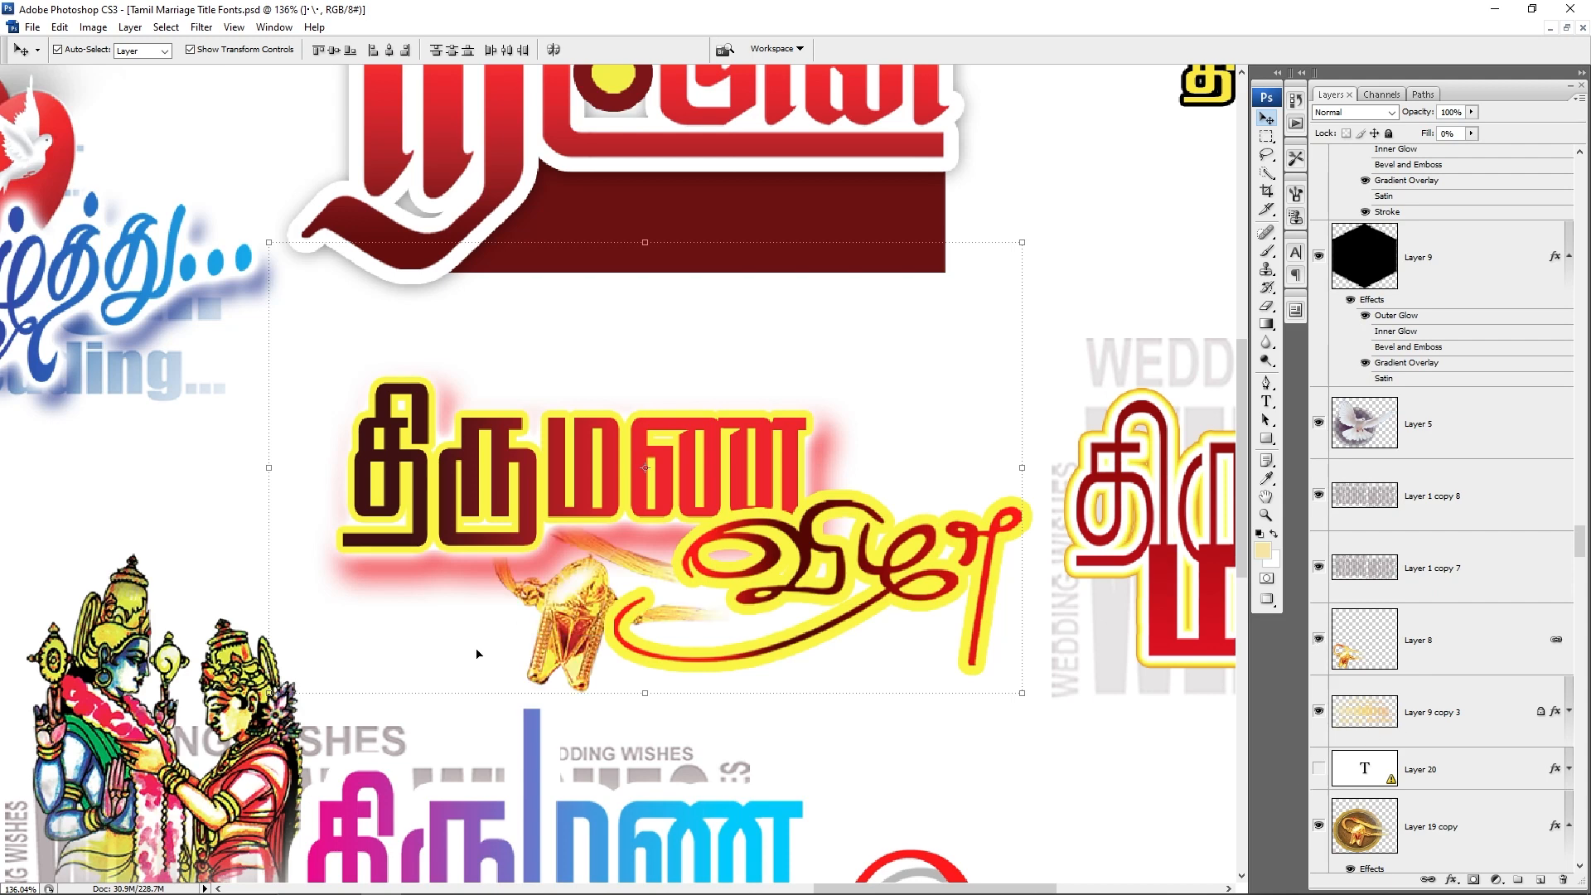
Step: Show Layer 13, the flute-playing couple, and Layer 9 copy 2, the grey "Happy Wedding" lettering
scroll(1330, 482, up, 10)
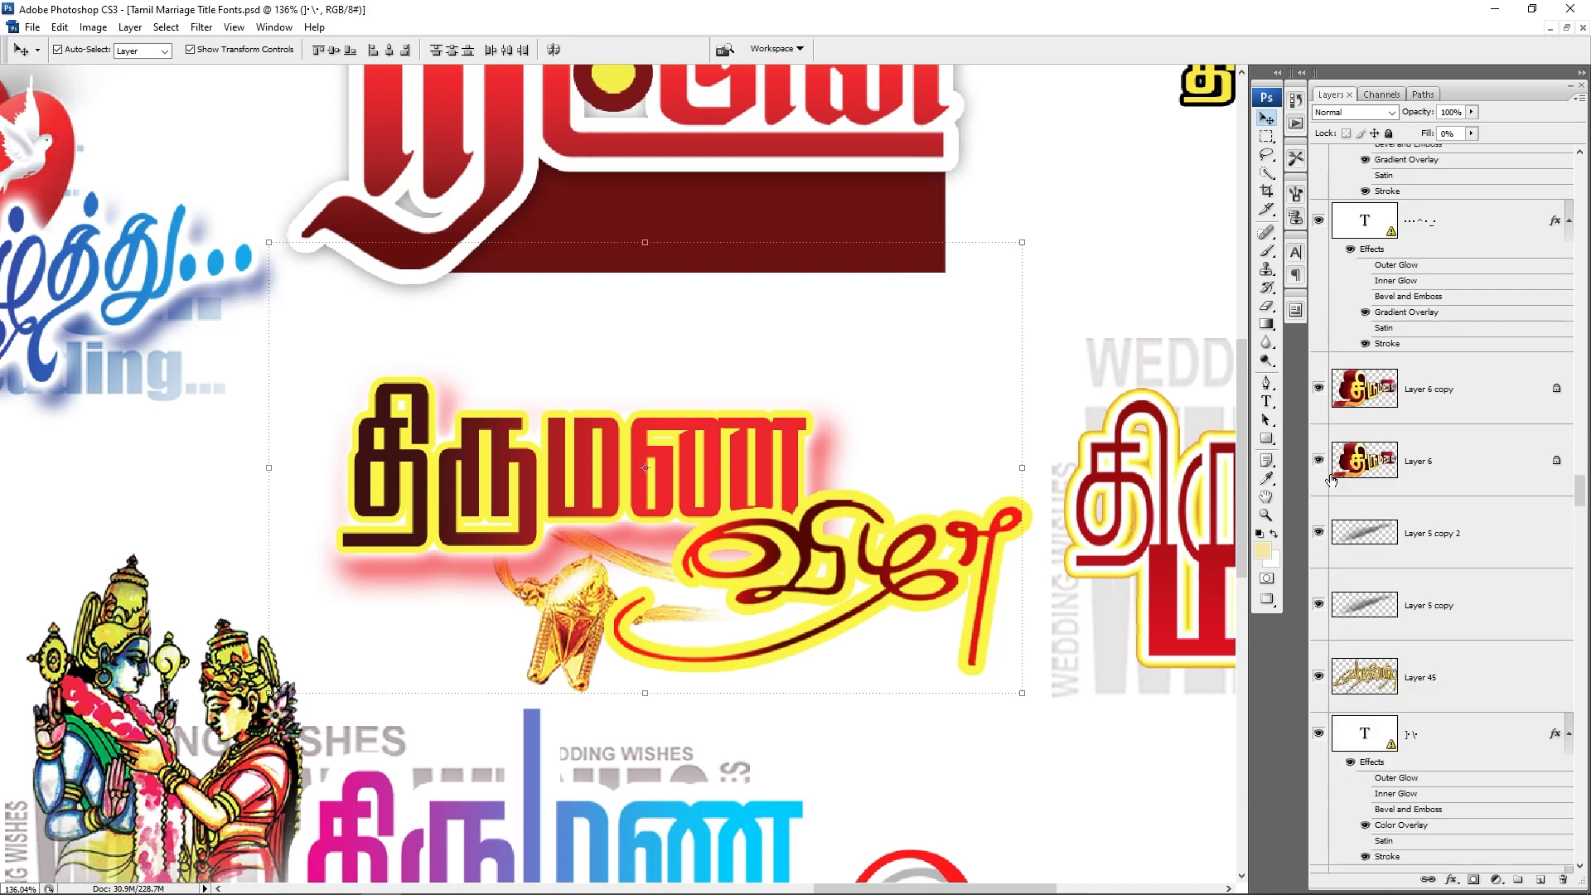
scroll(1383, 477, down, 8)
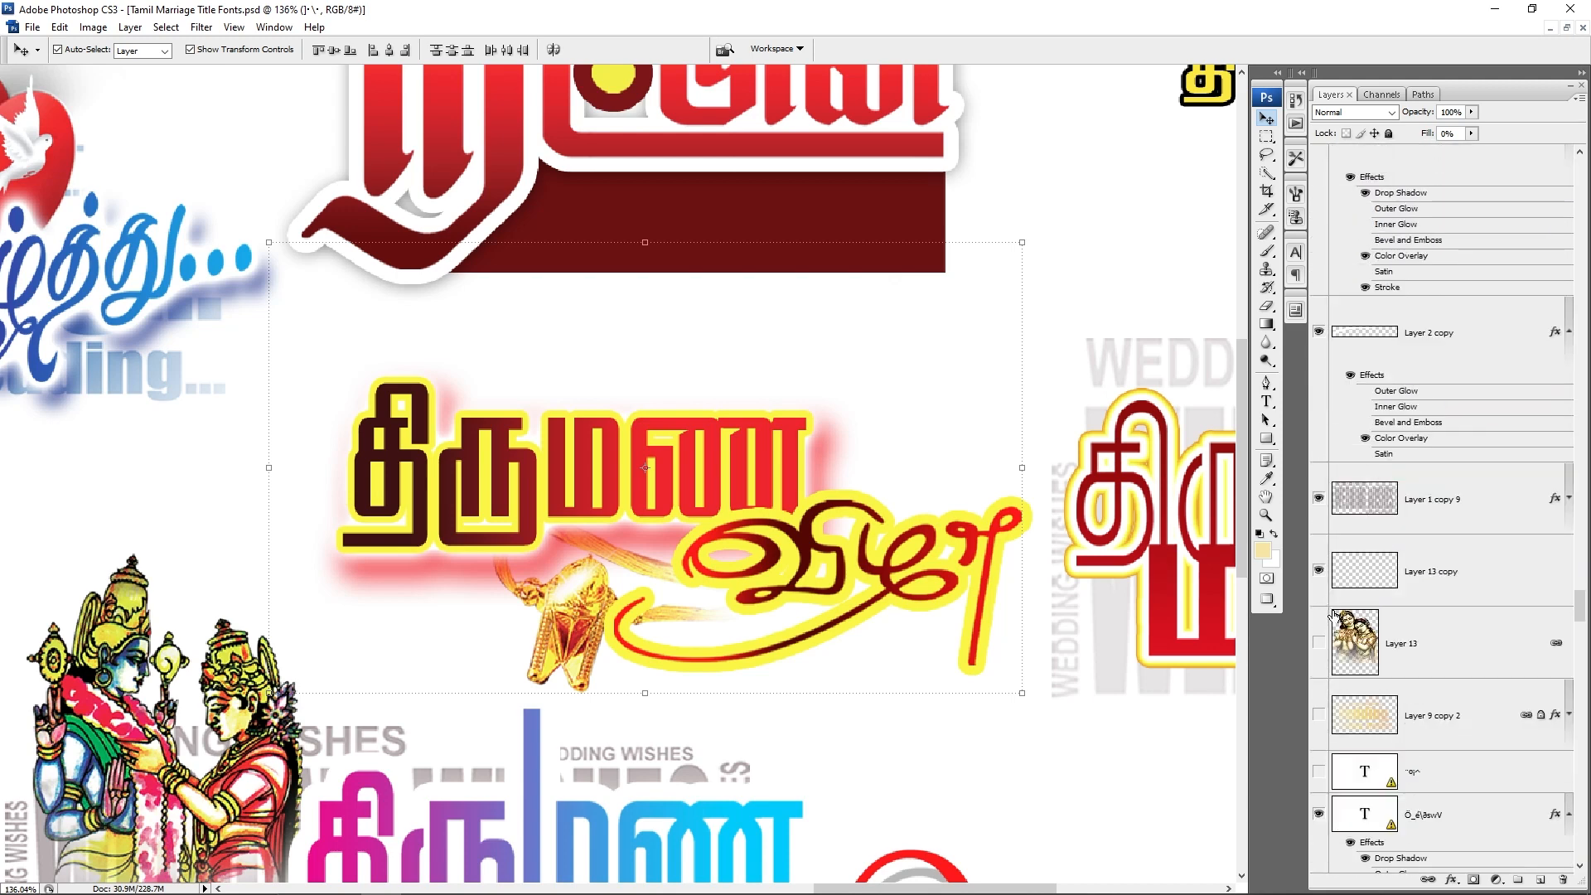
click(1330, 639)
click(1319, 641)
click(1318, 714)
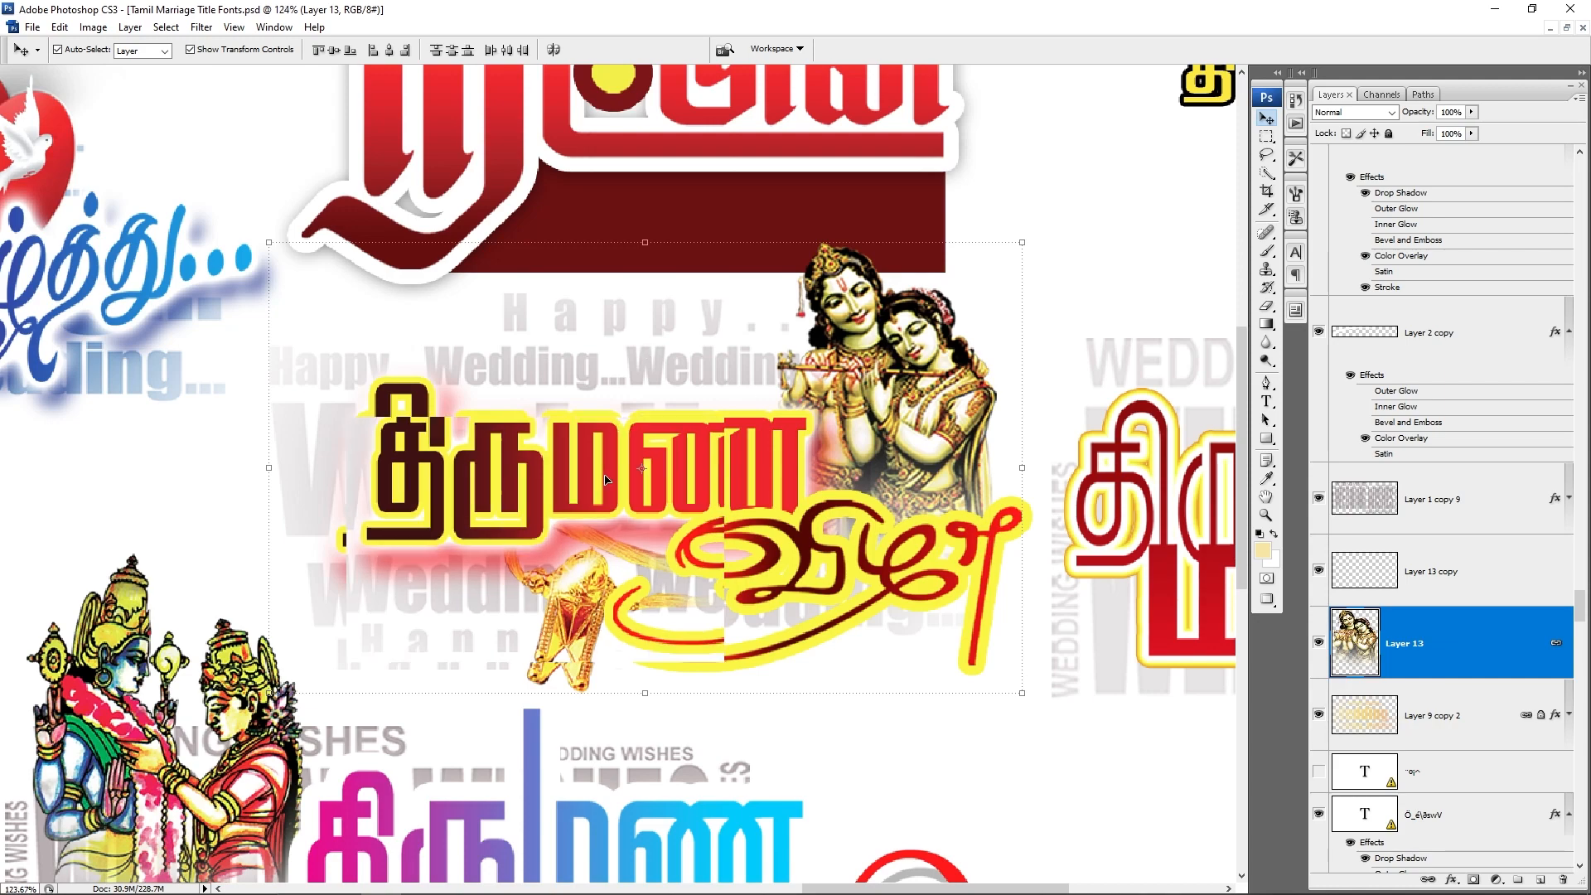
Step: Move the complete yellow-outlined title together with its linked couple, pendant and background lettering
scroll(606, 479, down, 3)
drag(606, 479, 607, 432)
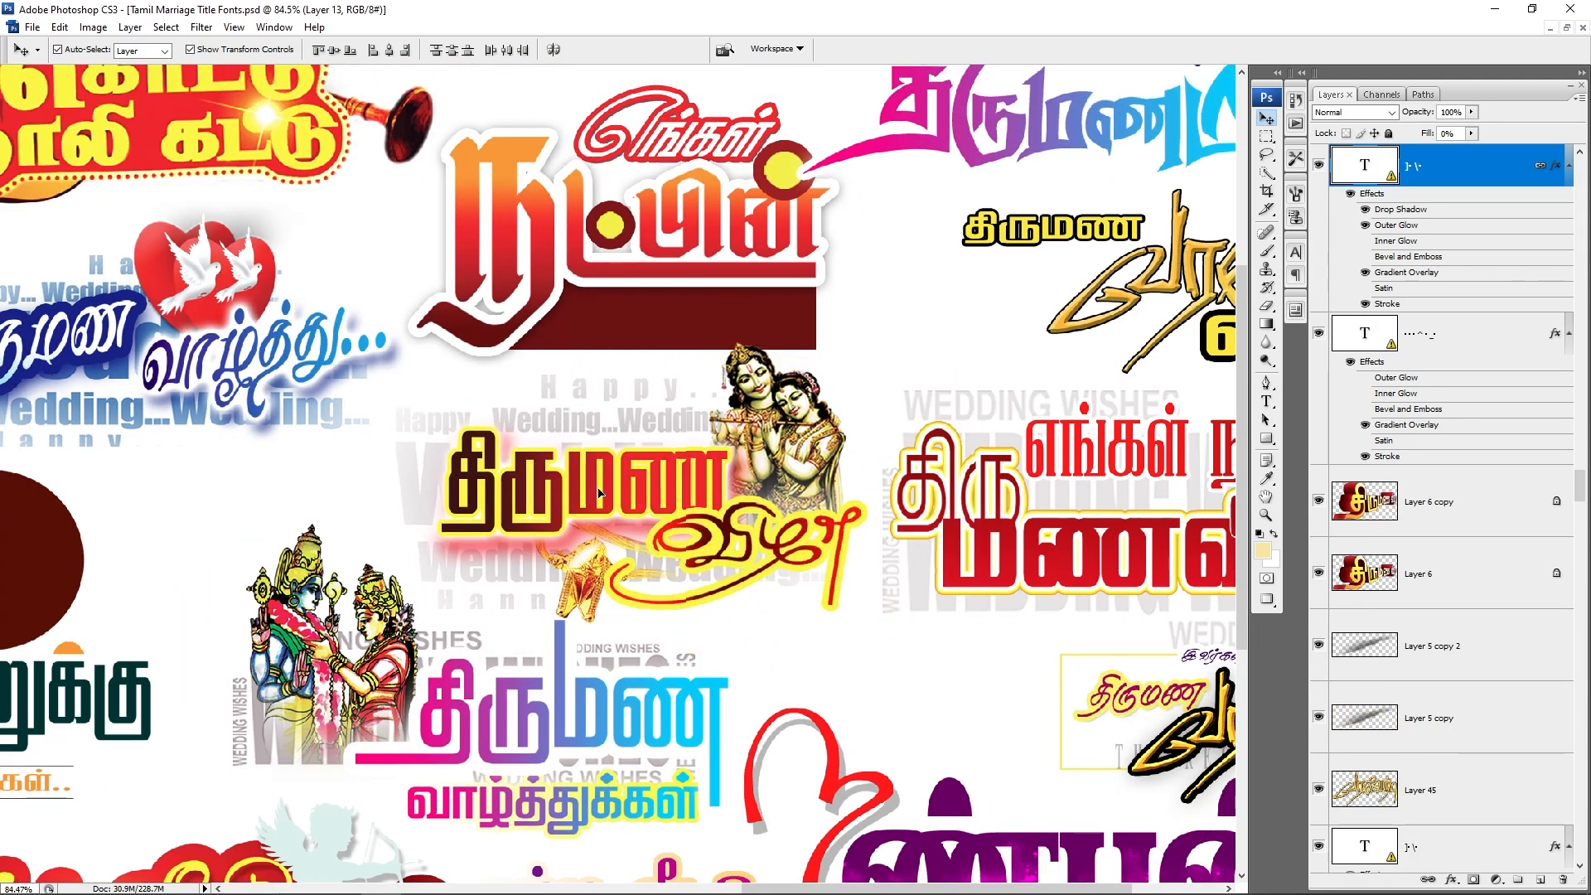
scroll(624, 517, down, 1)
scroll(623, 518, down, 1)
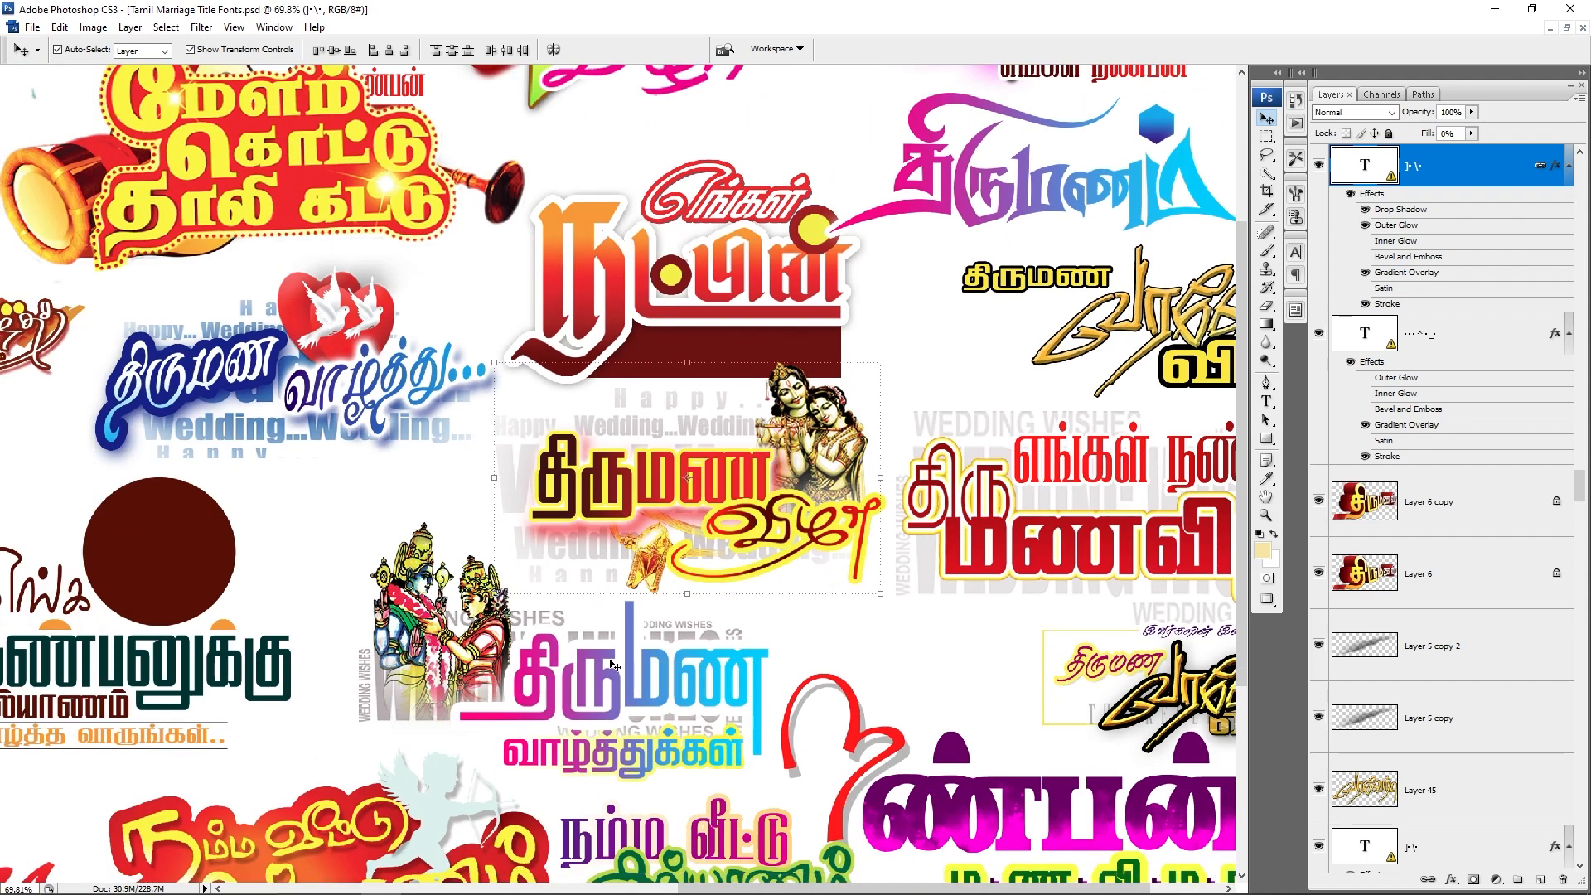
Step: Move the linked 3D red and gold title artwork down and to the right, then fit the whole document in view
scroll(266, 716, left, 5)
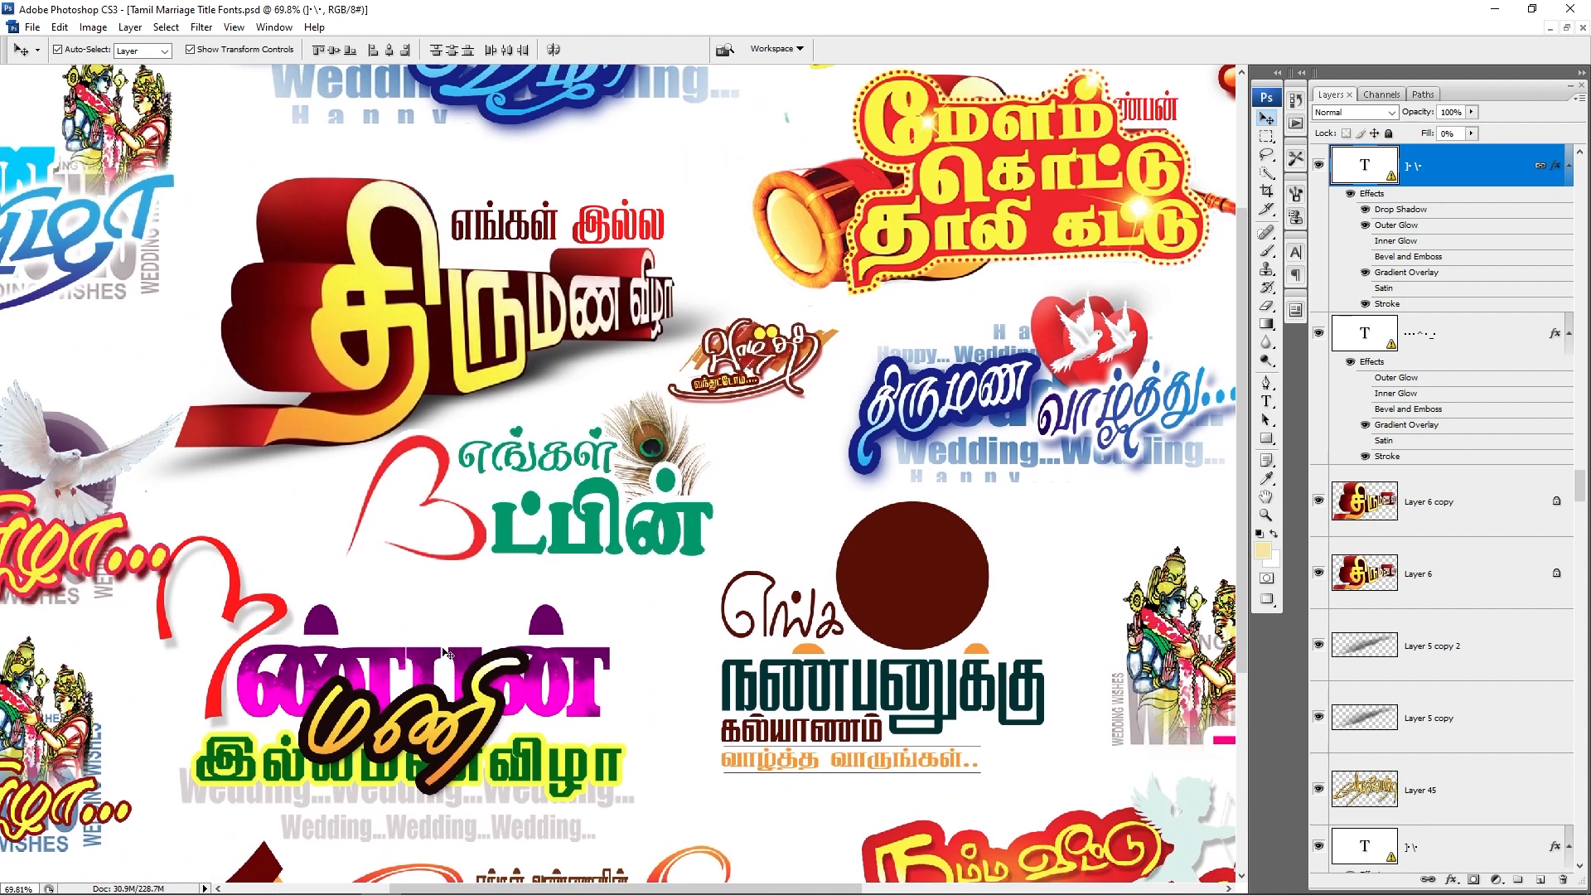
drag(965, 392, 716, 435)
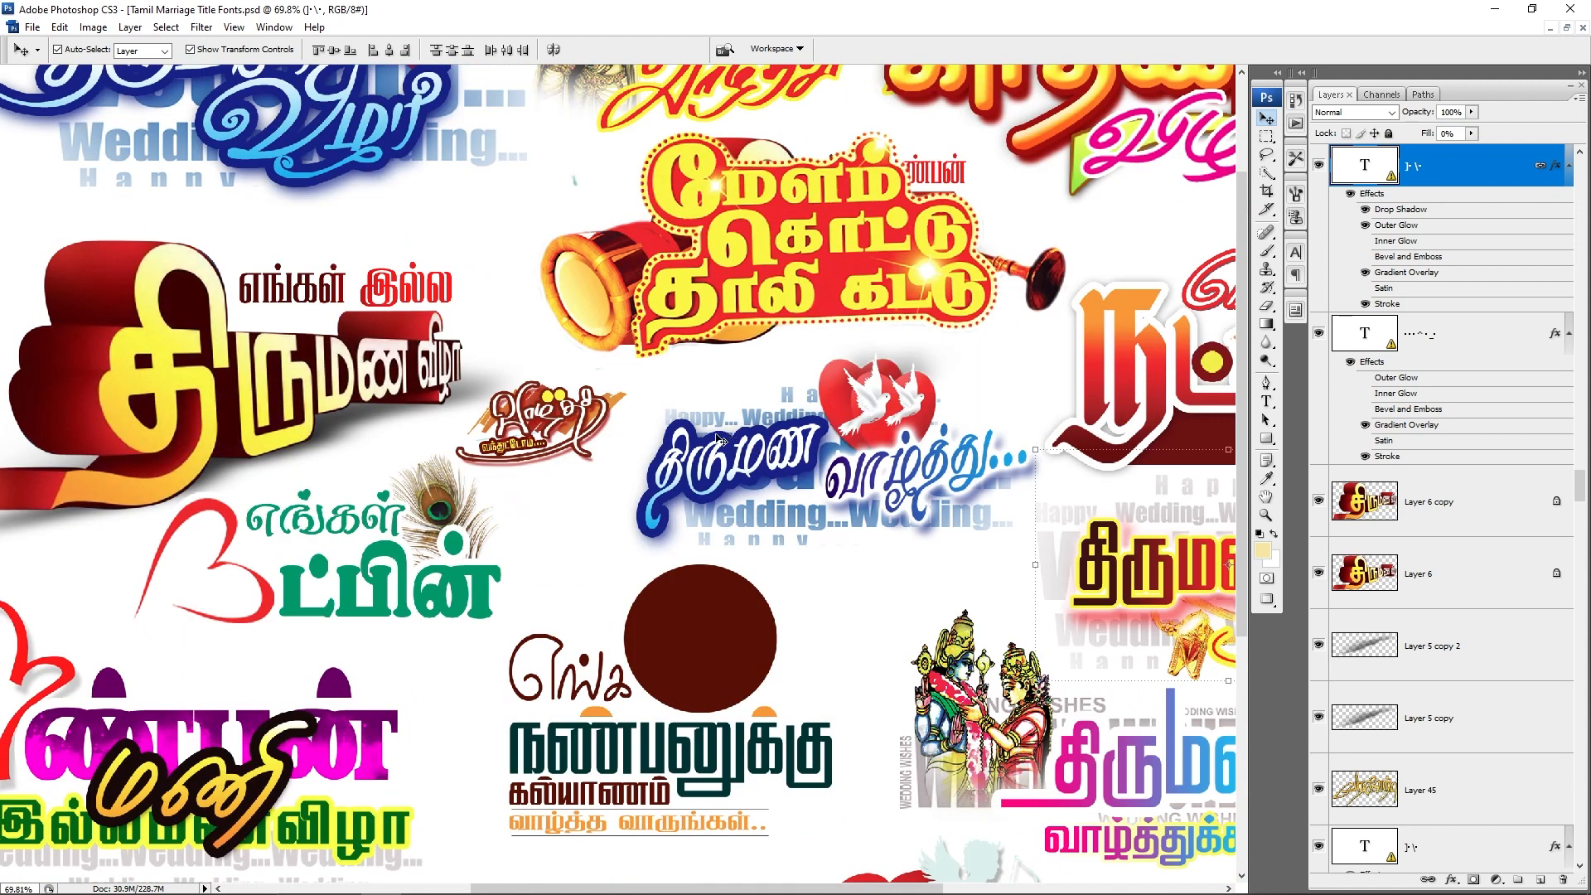
drag(121, 365, 641, 447)
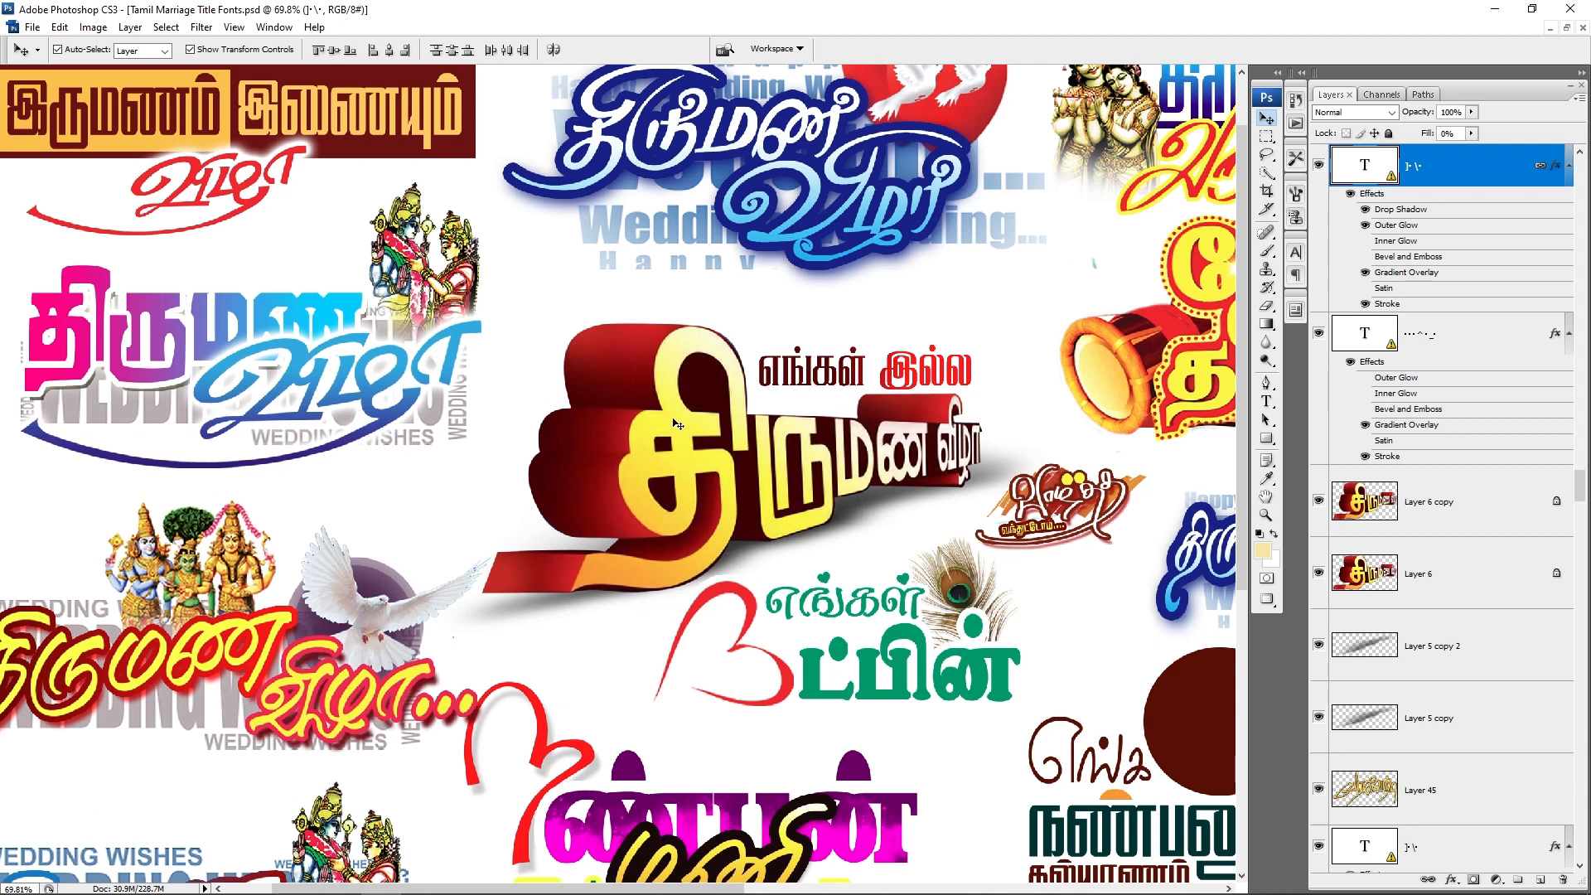
drag(676, 424, 755, 478)
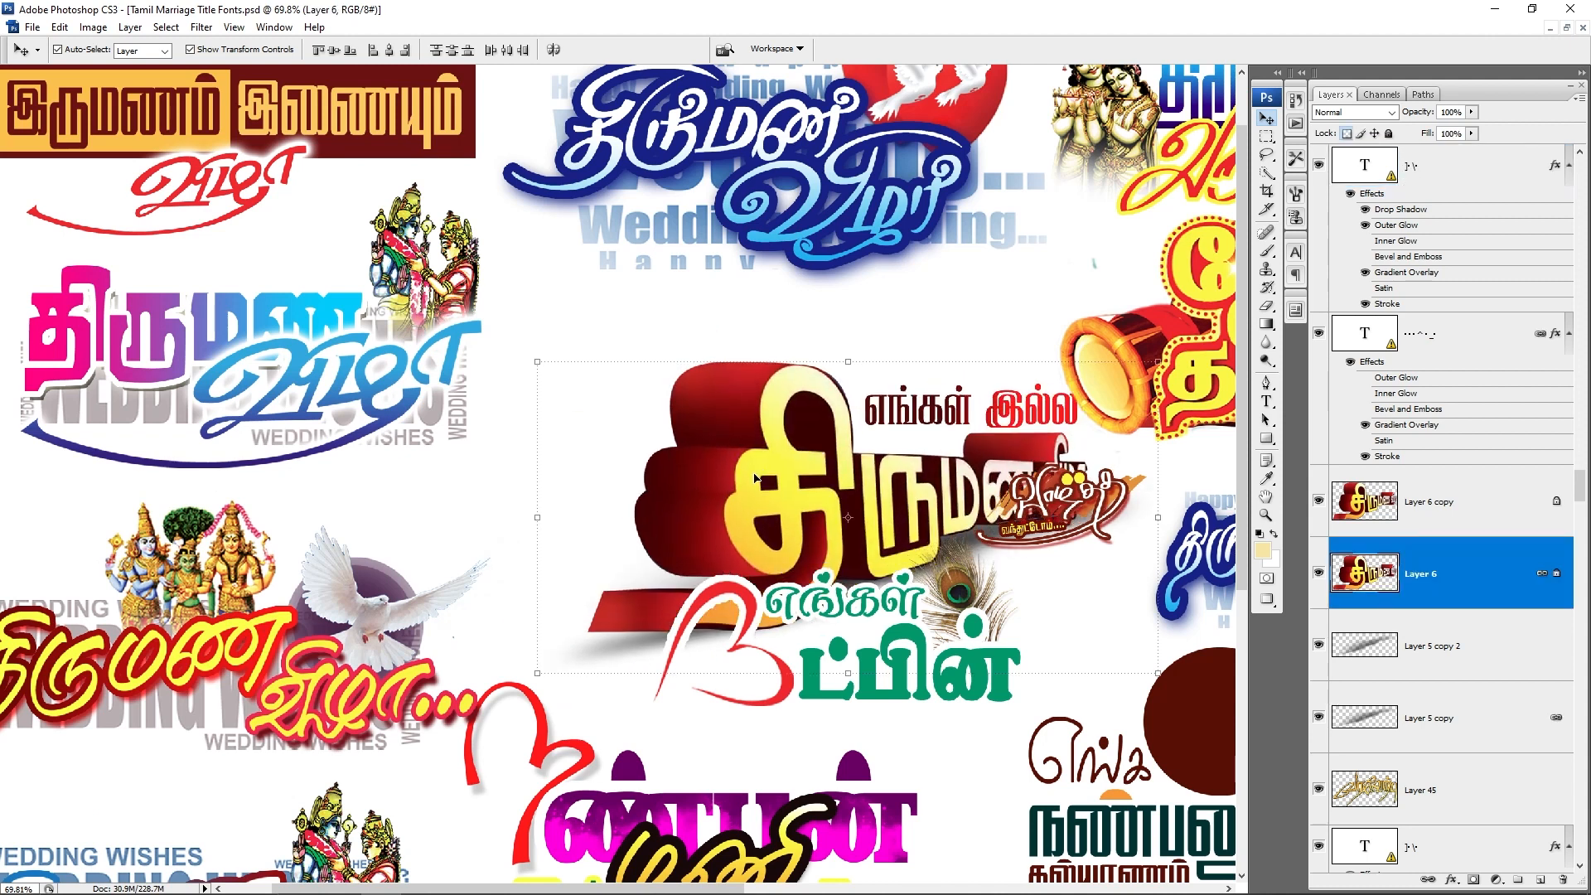
key(ctrl+0)
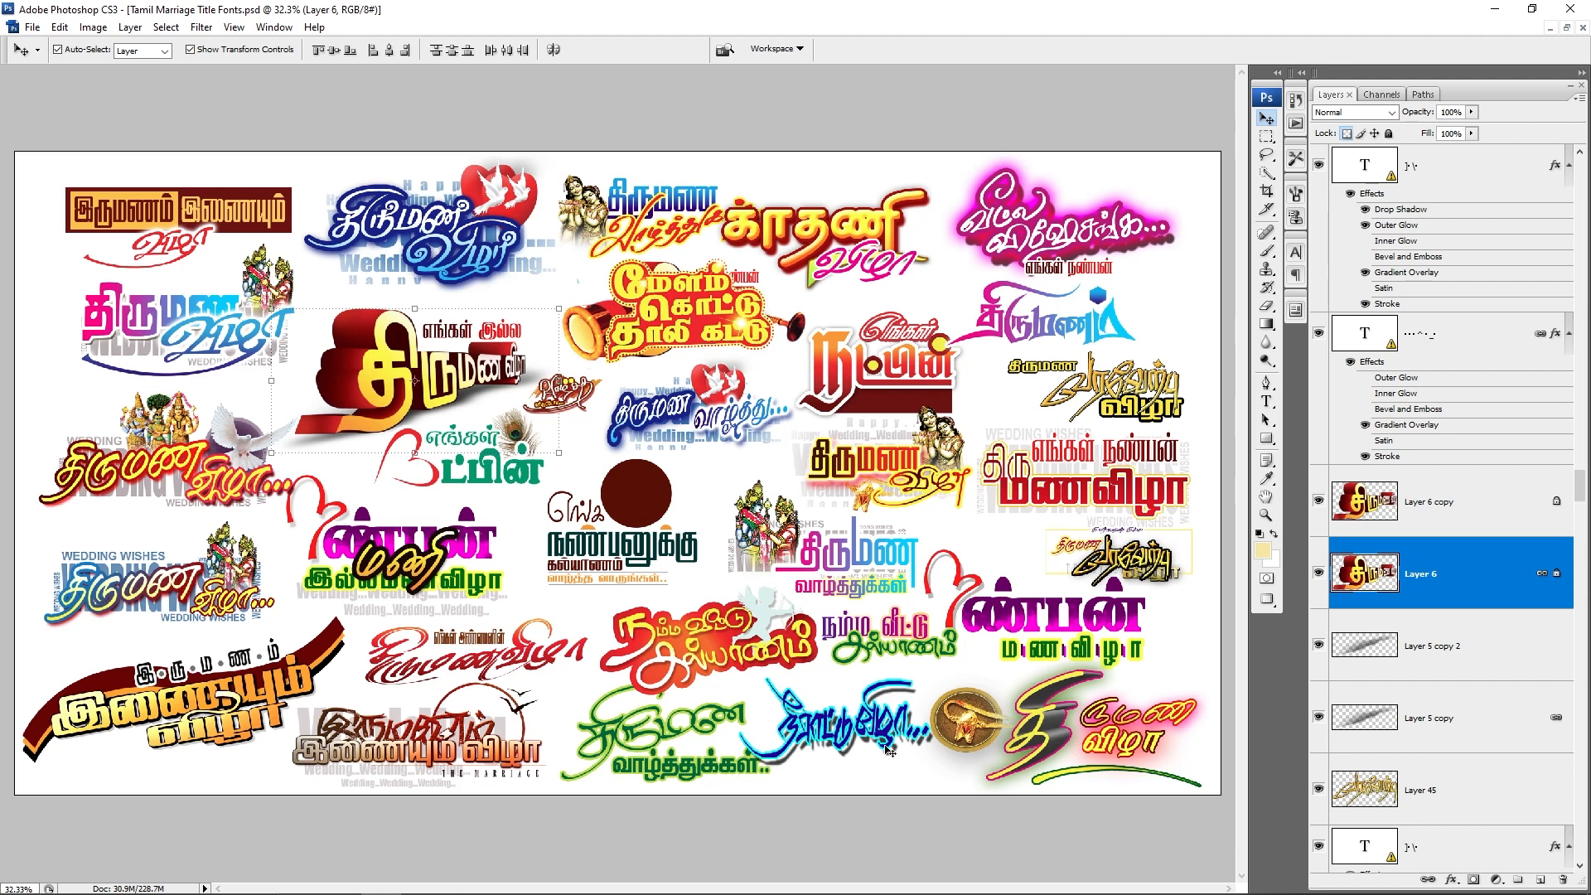
Step: Close the title fonts document without saving and open the portrait KDS_9006.JPG
key(n)
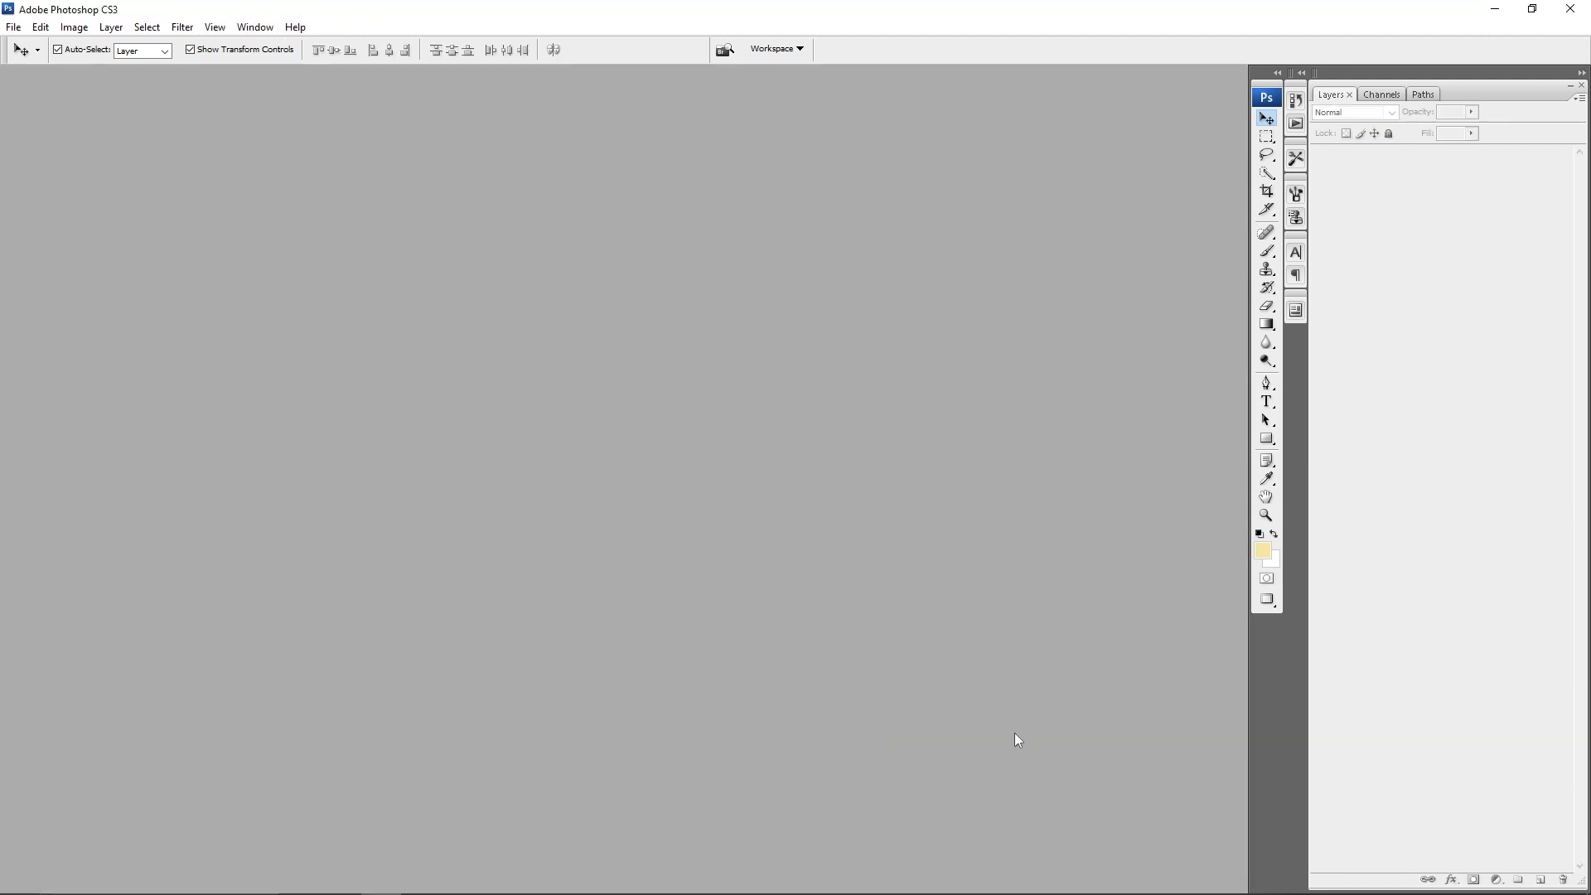
key(ctrl+o)
double_click(888, 194)
Step: Activate the Clone Stamp tool and duplicate the portrait's Background layer
key(s)
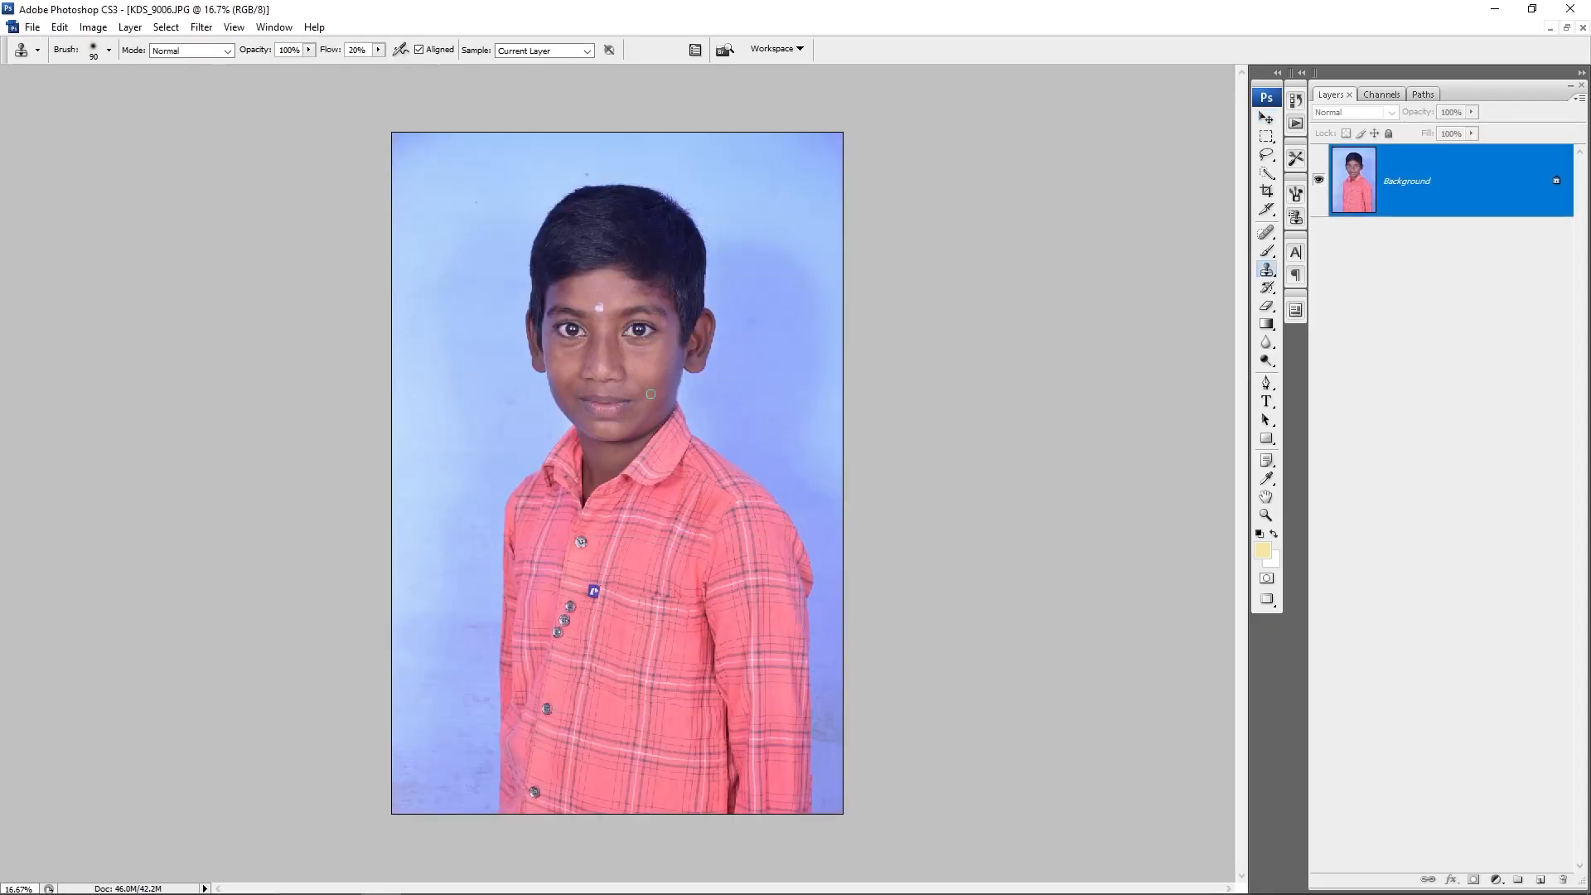
drag(749, 484, 749, 484)
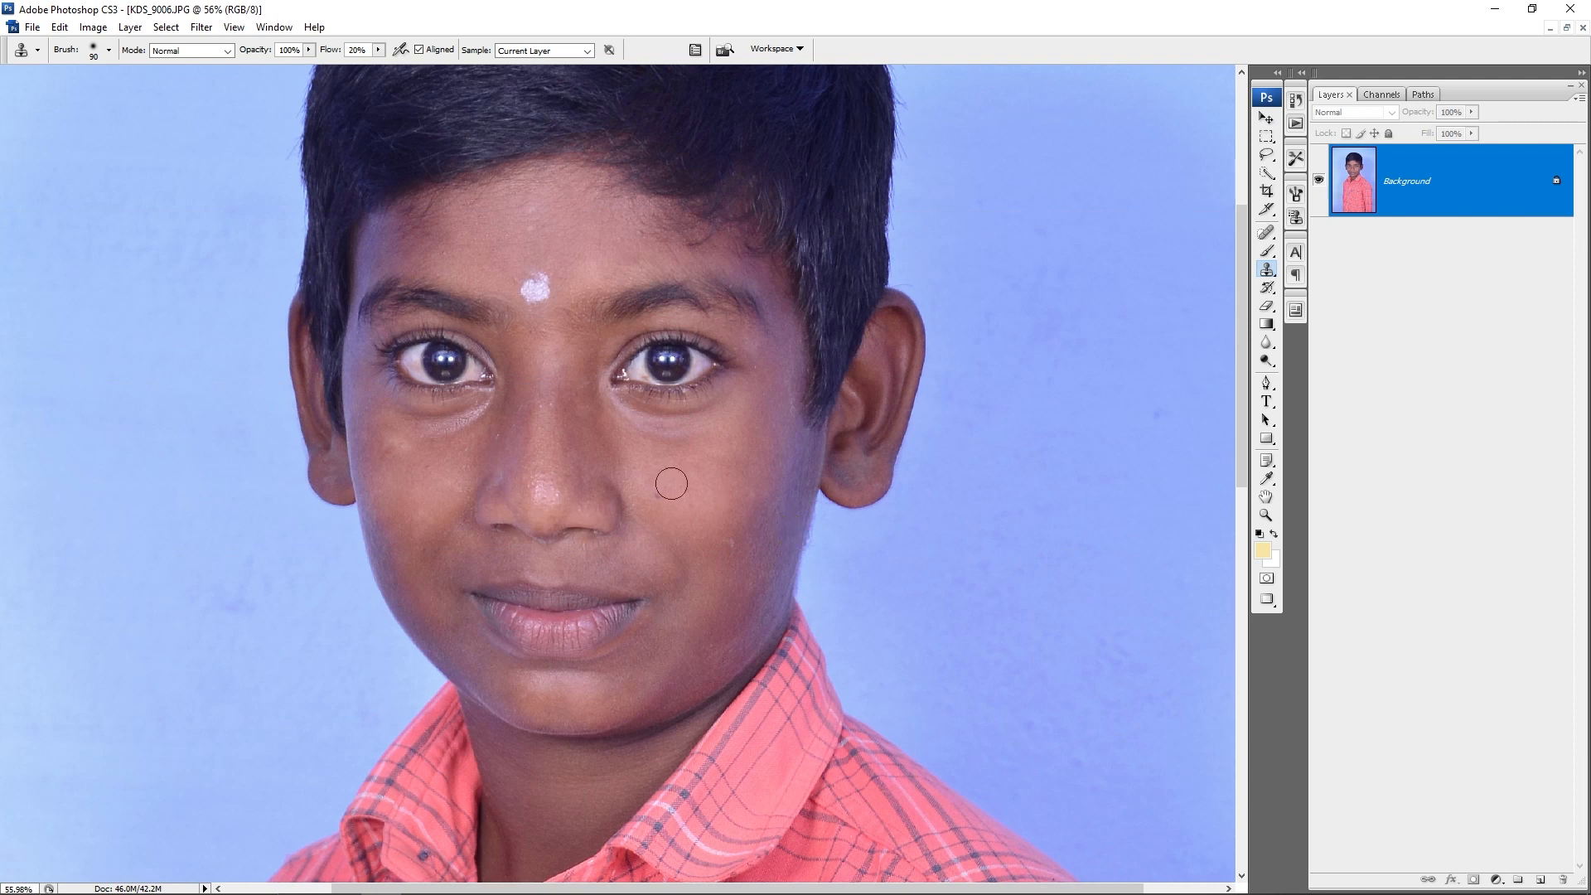
drag(653, 562, 552, 682)
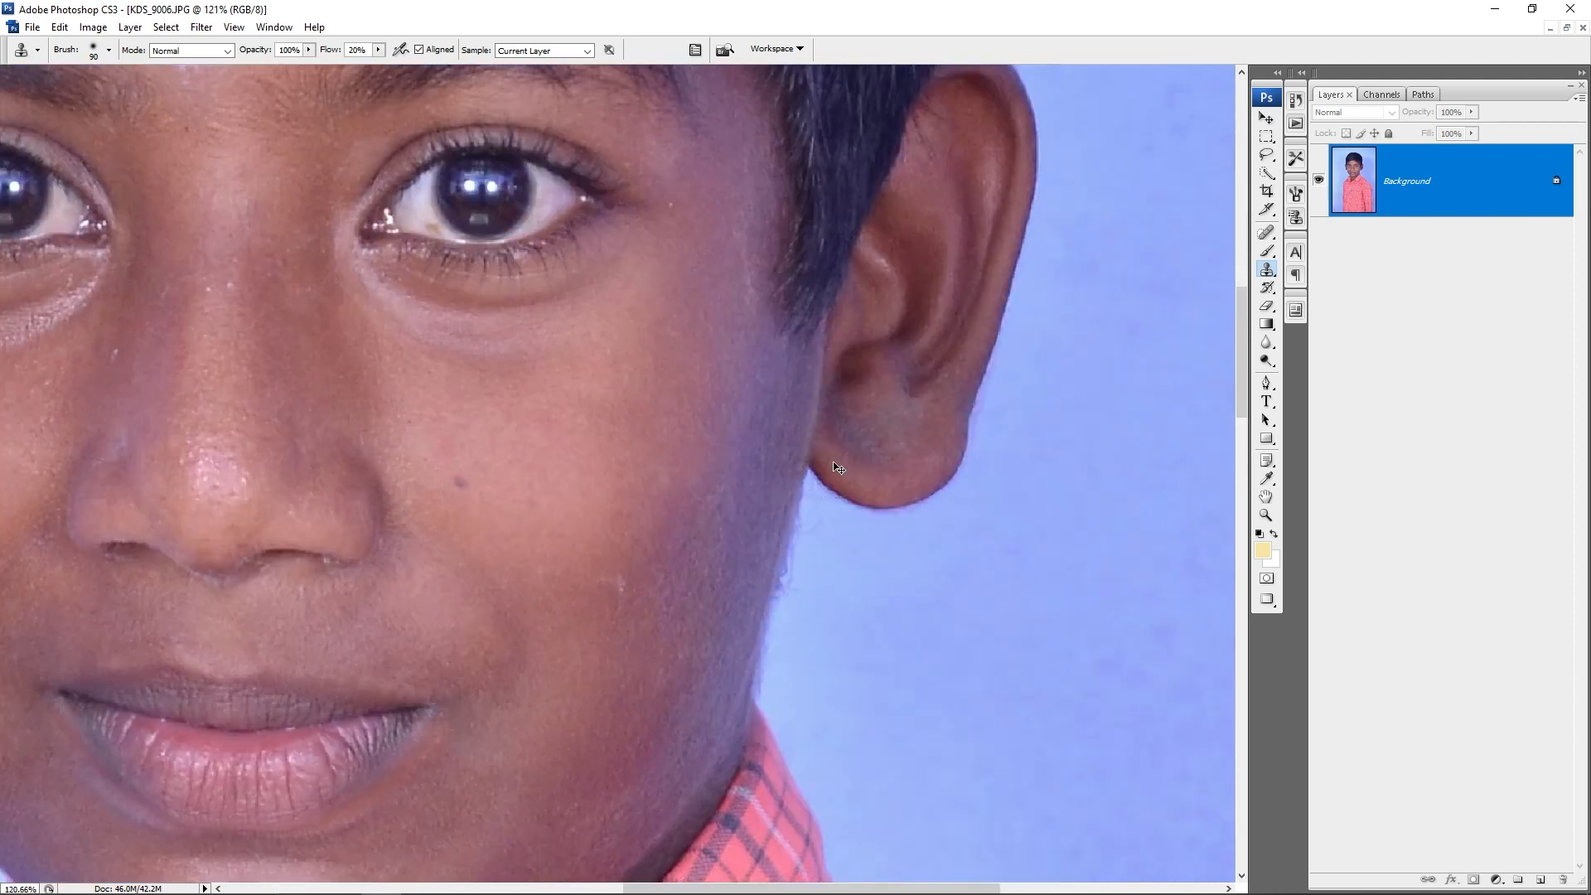
key(ctrl+j)
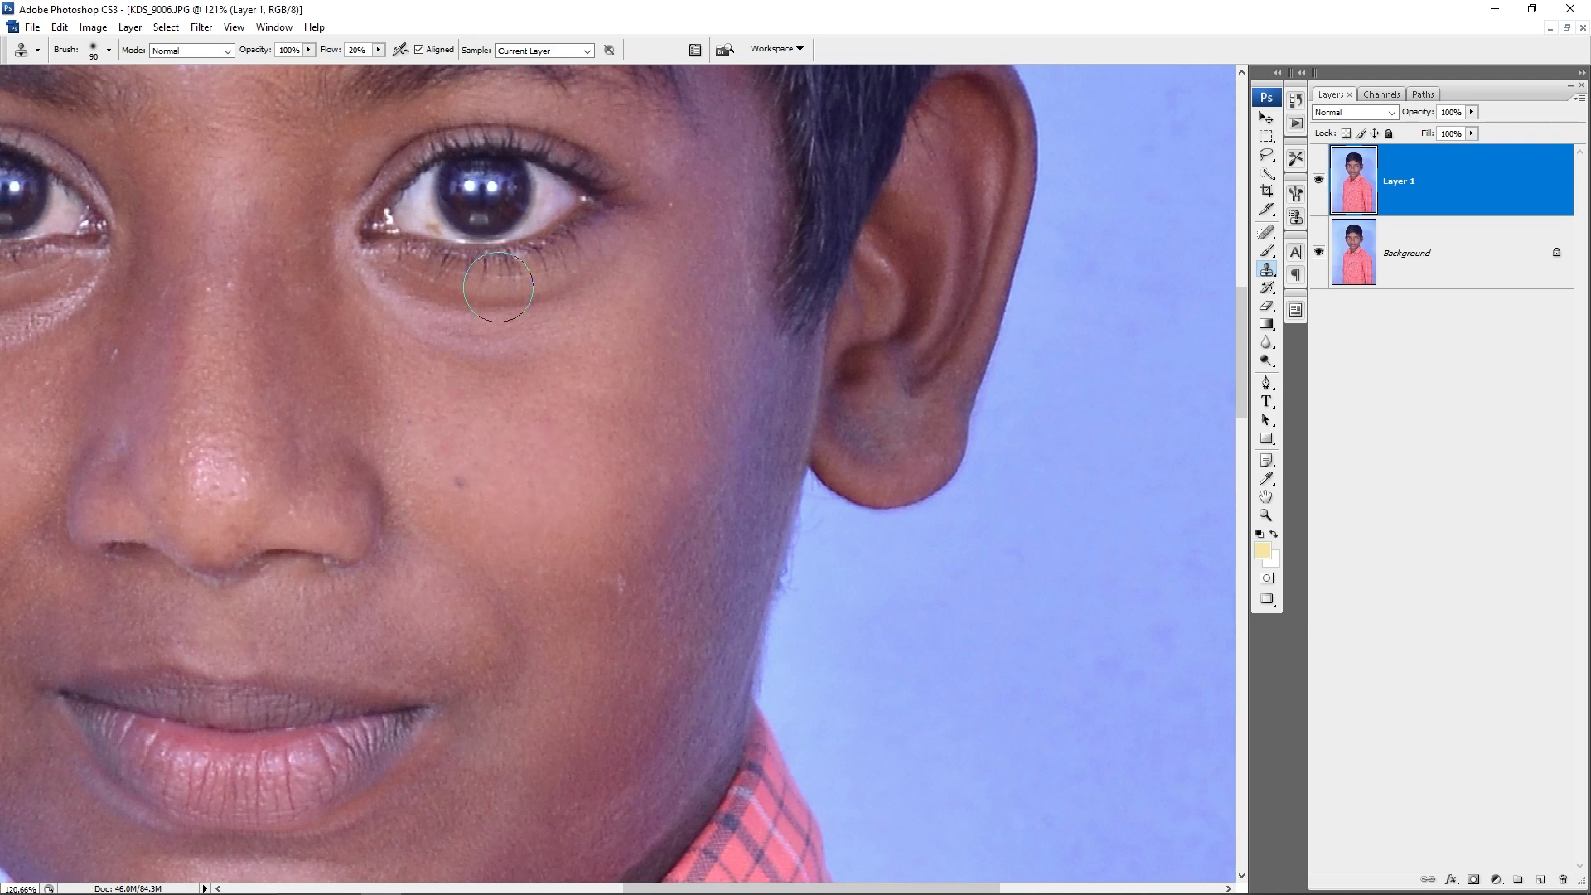
Step: With a 70 px Clone Stamp brush at 100% flow, clone clean skin over the dark spot on the boy's cheek
key(bracketleft)
key(bracketleft)
key(alt)
alt+click(497, 453)
drag(504, 434, 462, 479)
Step: Sample clean skin on the other cheek and clone it over the small marks beside the nose and below the eye
scroll(620, 569, up, 2)
scroll(412, 419, left, 5)
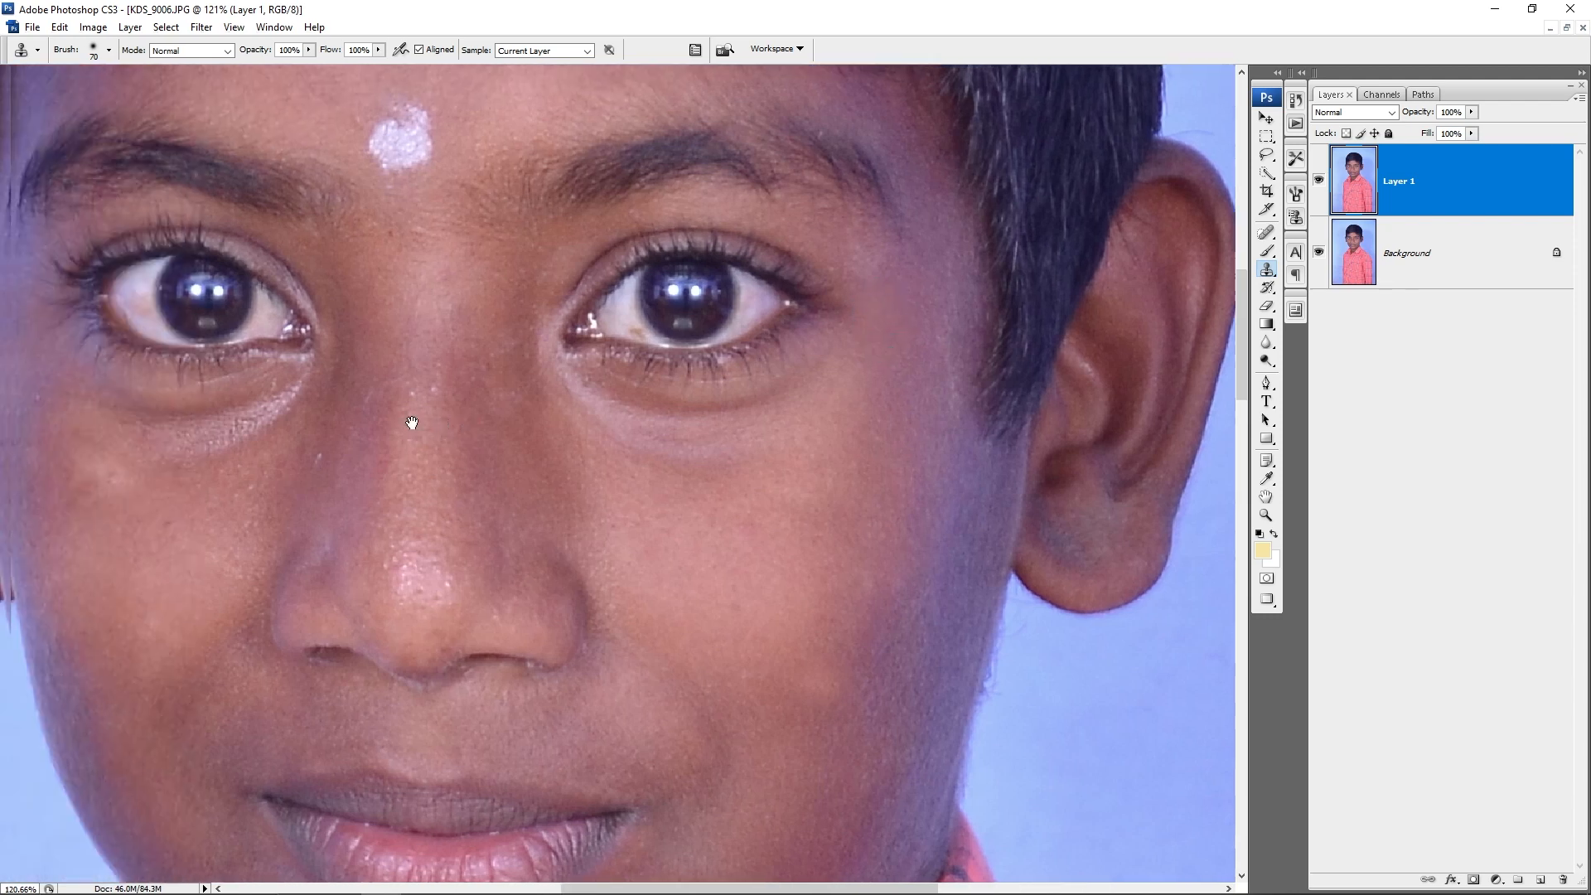
scroll(331, 522, down, 2)
scroll(330, 522, left, 3)
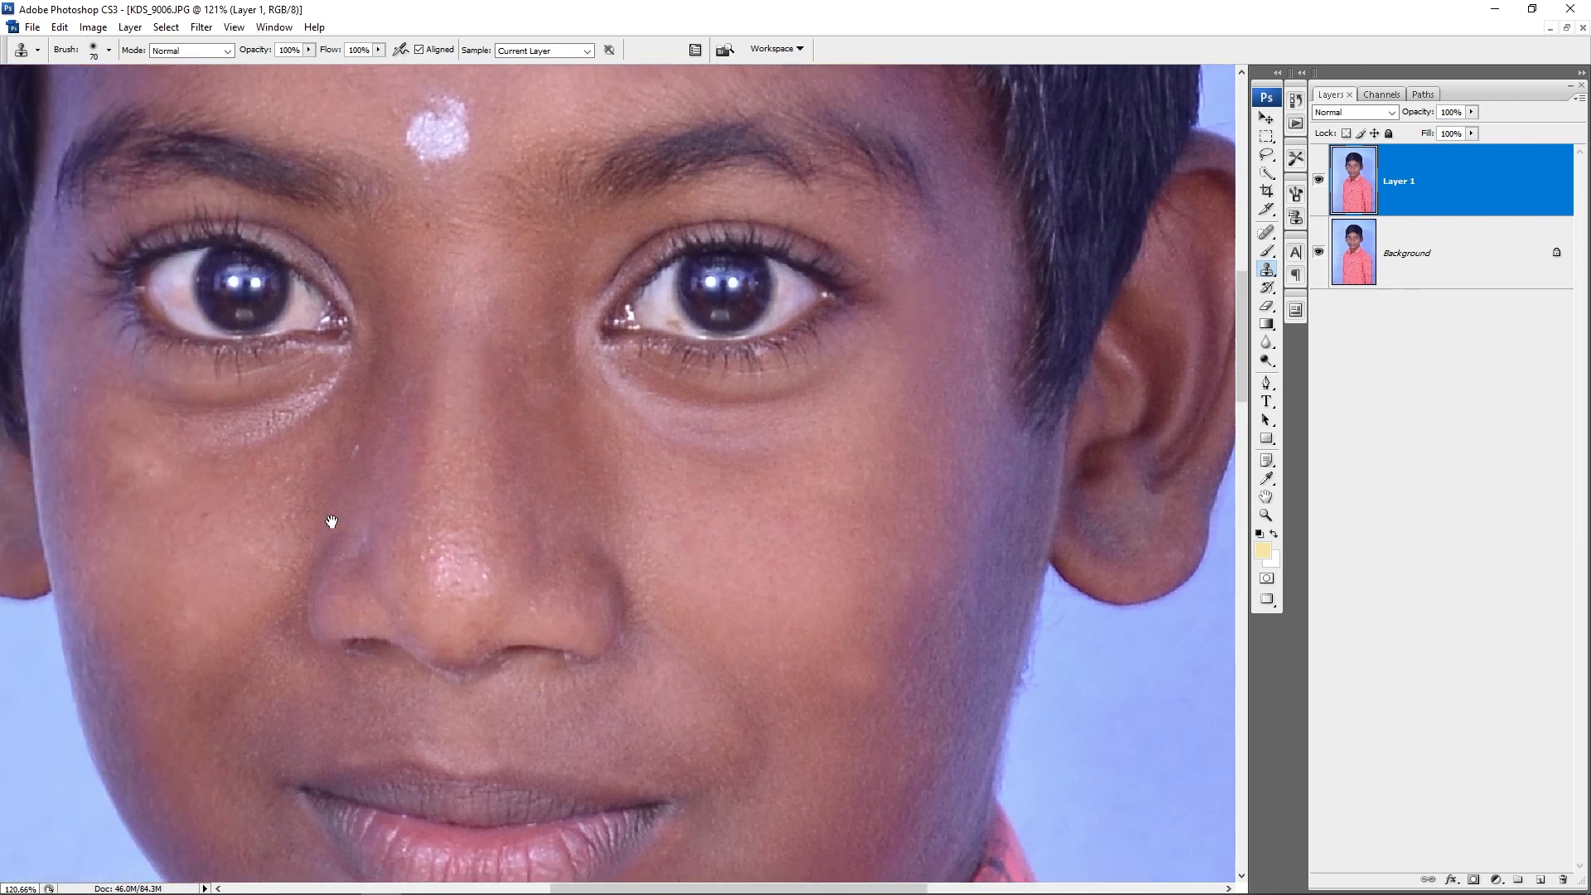
click(346, 443)
alt+click(367, 464)
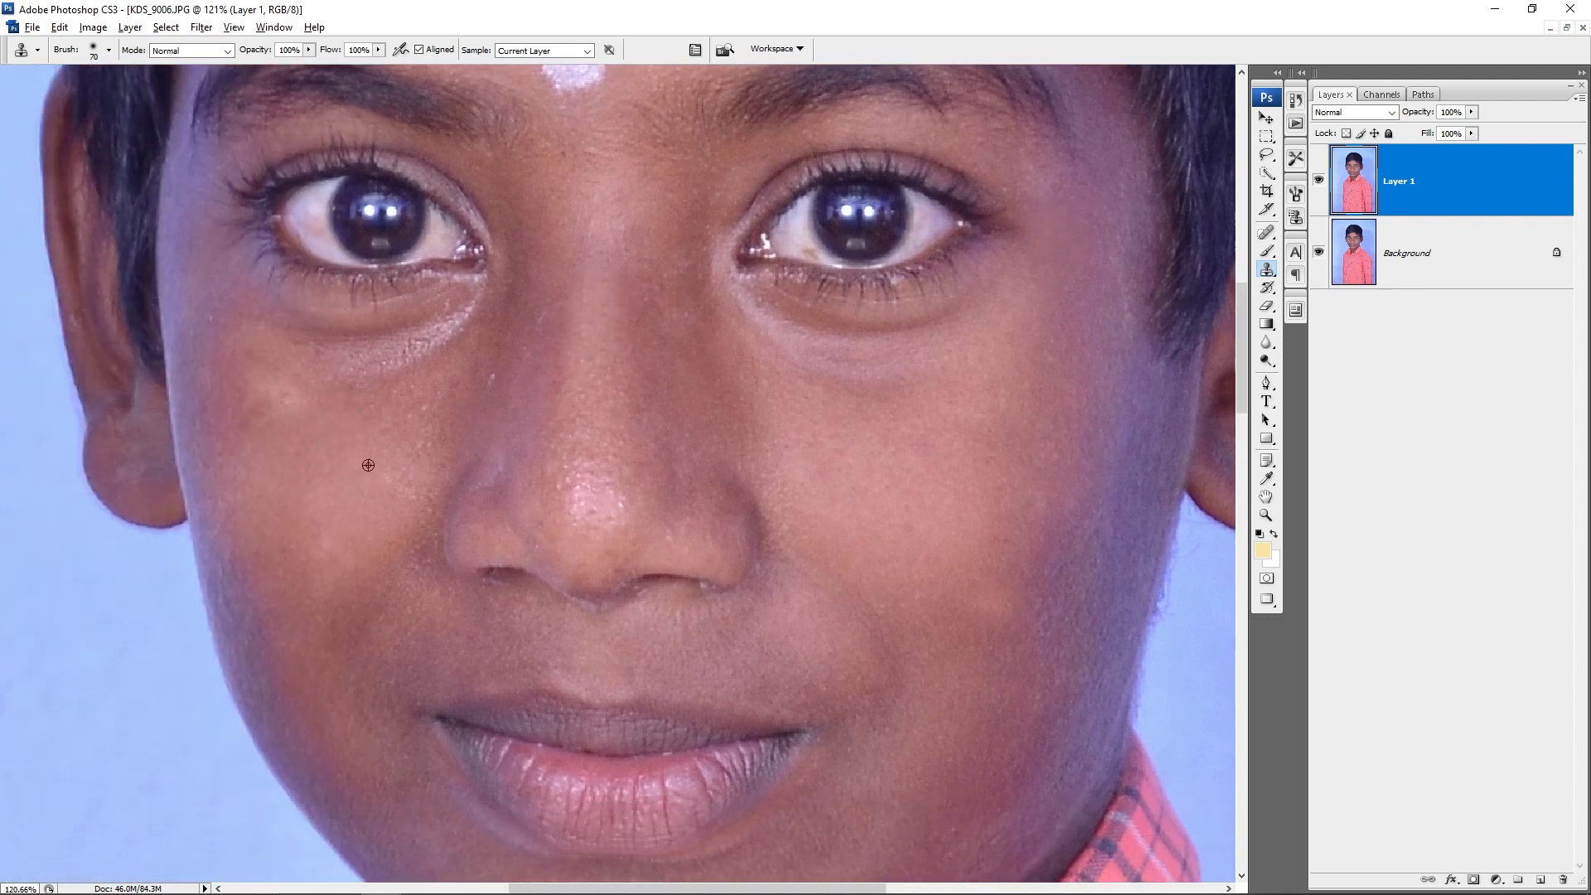
click(416, 412)
Step: Set the Clone Stamp to 15% flow with a soft 100 px brush for the forehead
scroll(604, 369, up, 12)
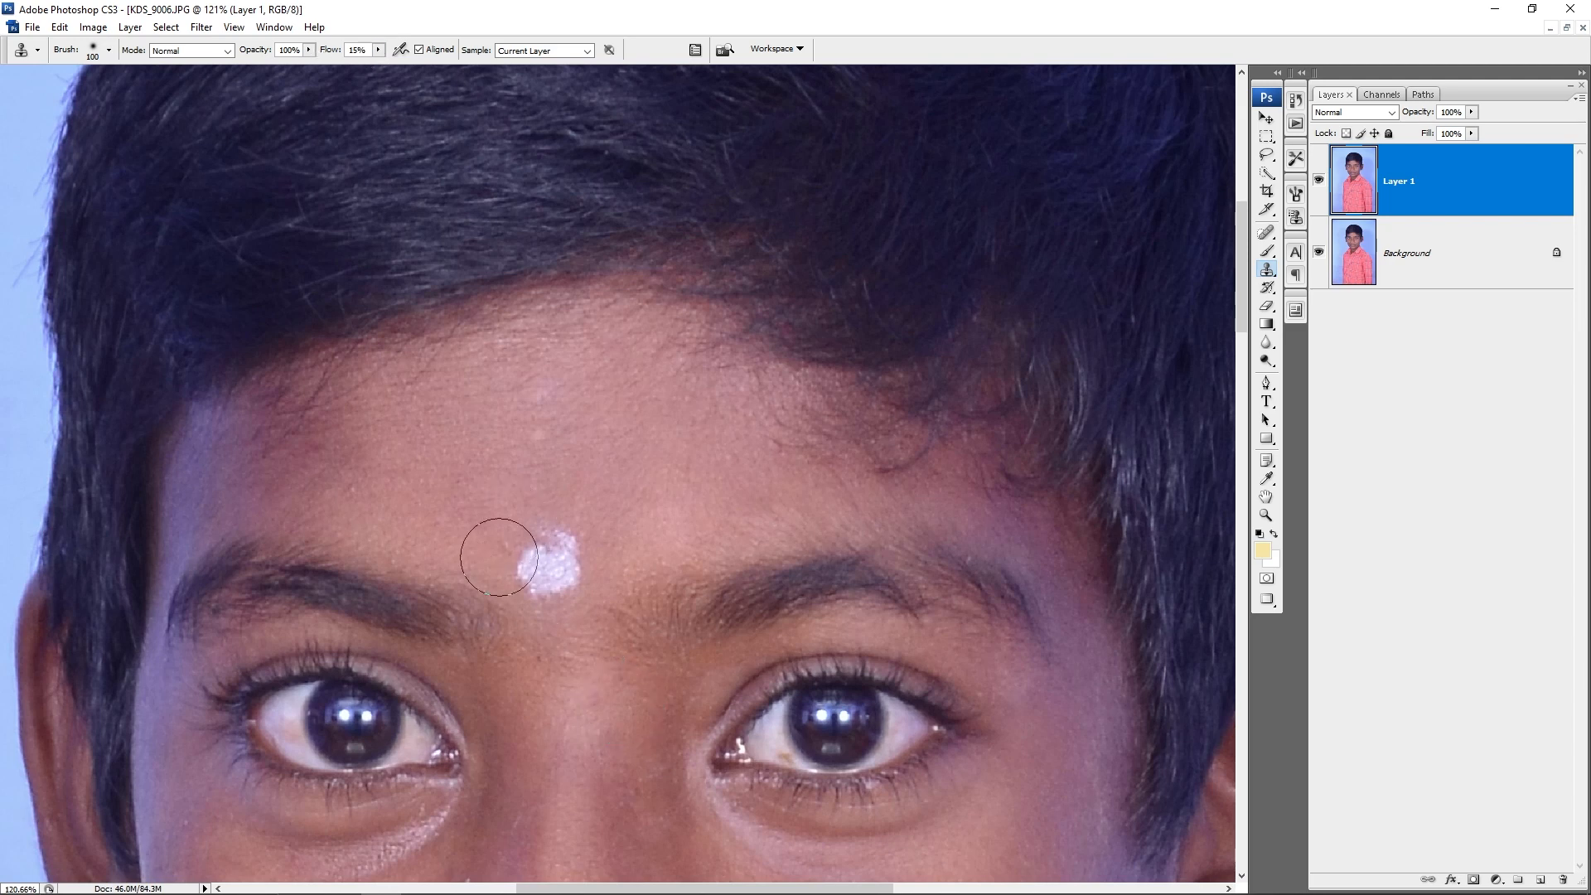
key(bracketright)
key(bracketright)
click(91, 53)
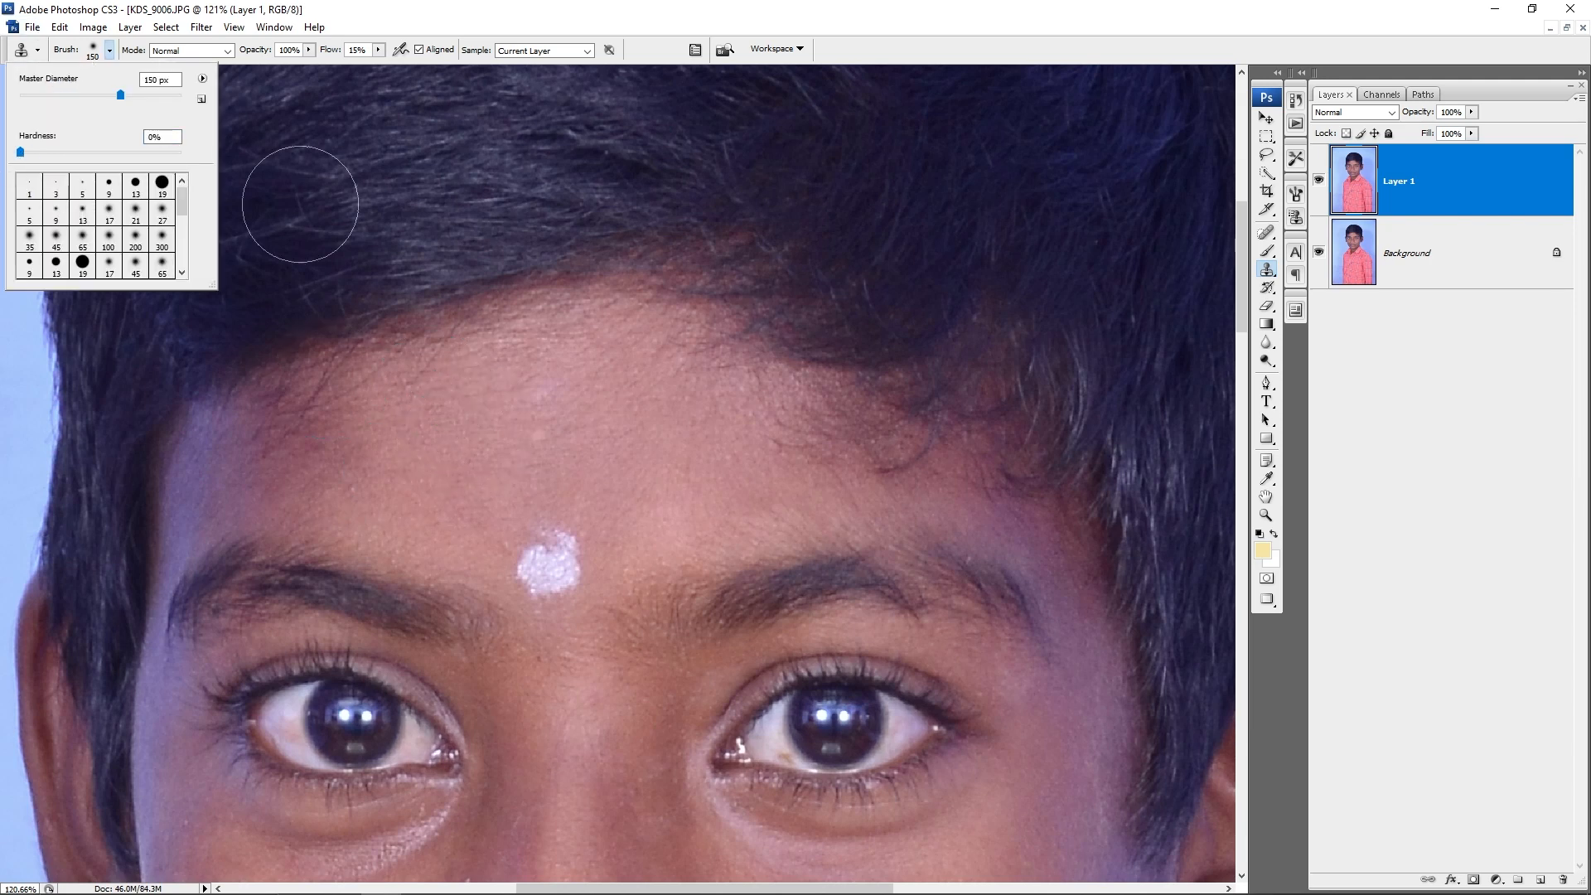
click(317, 250)
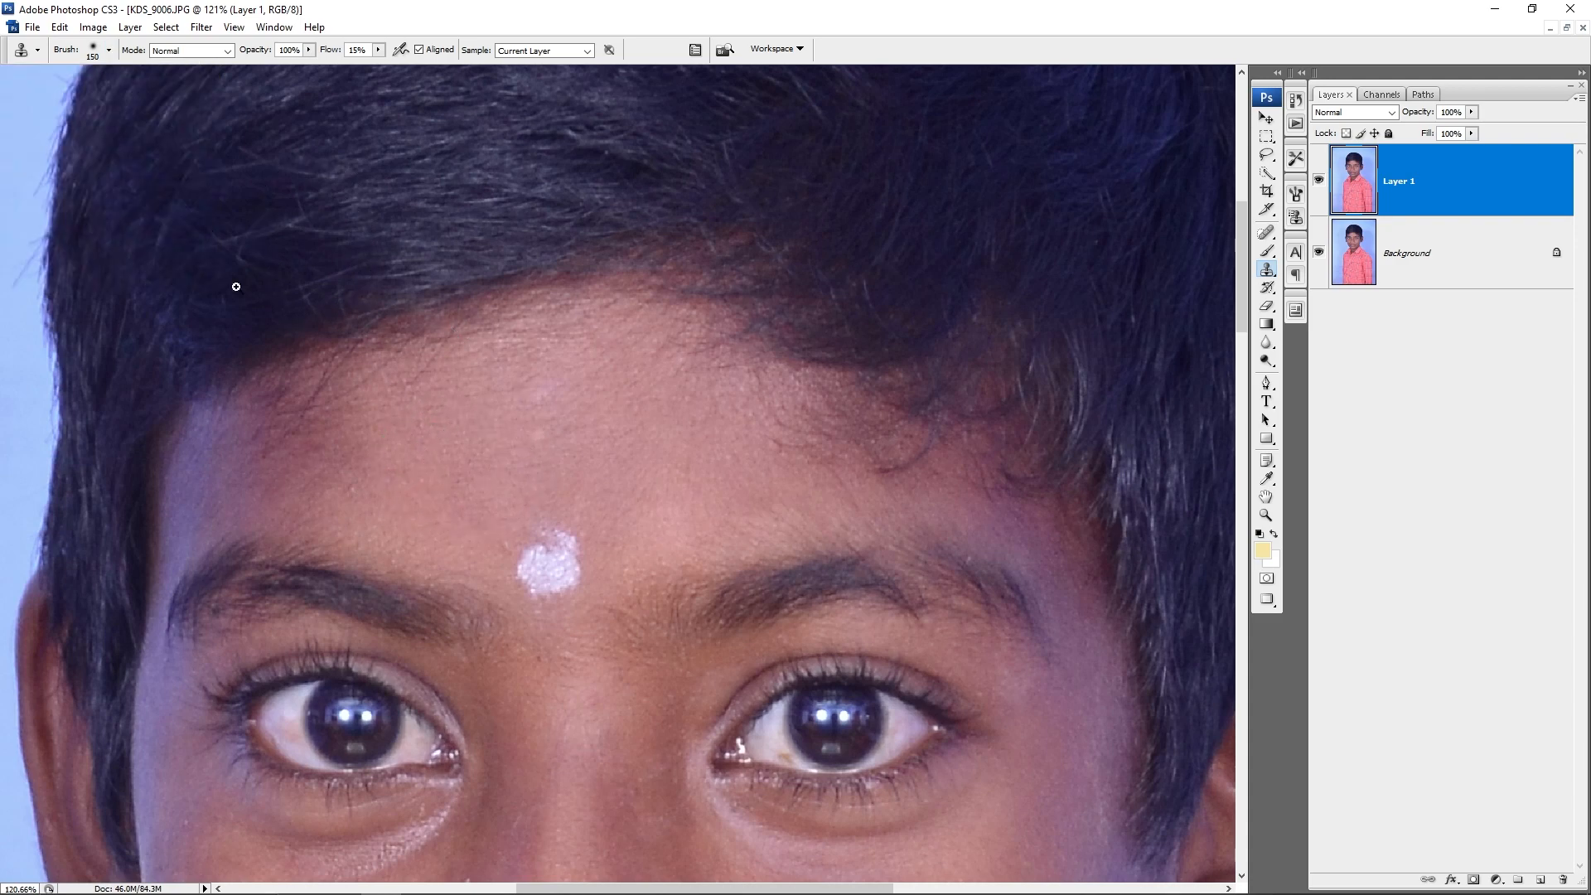
drag(212, 247, 1029, 741)
key(bracketleft)
key(bracketleft)
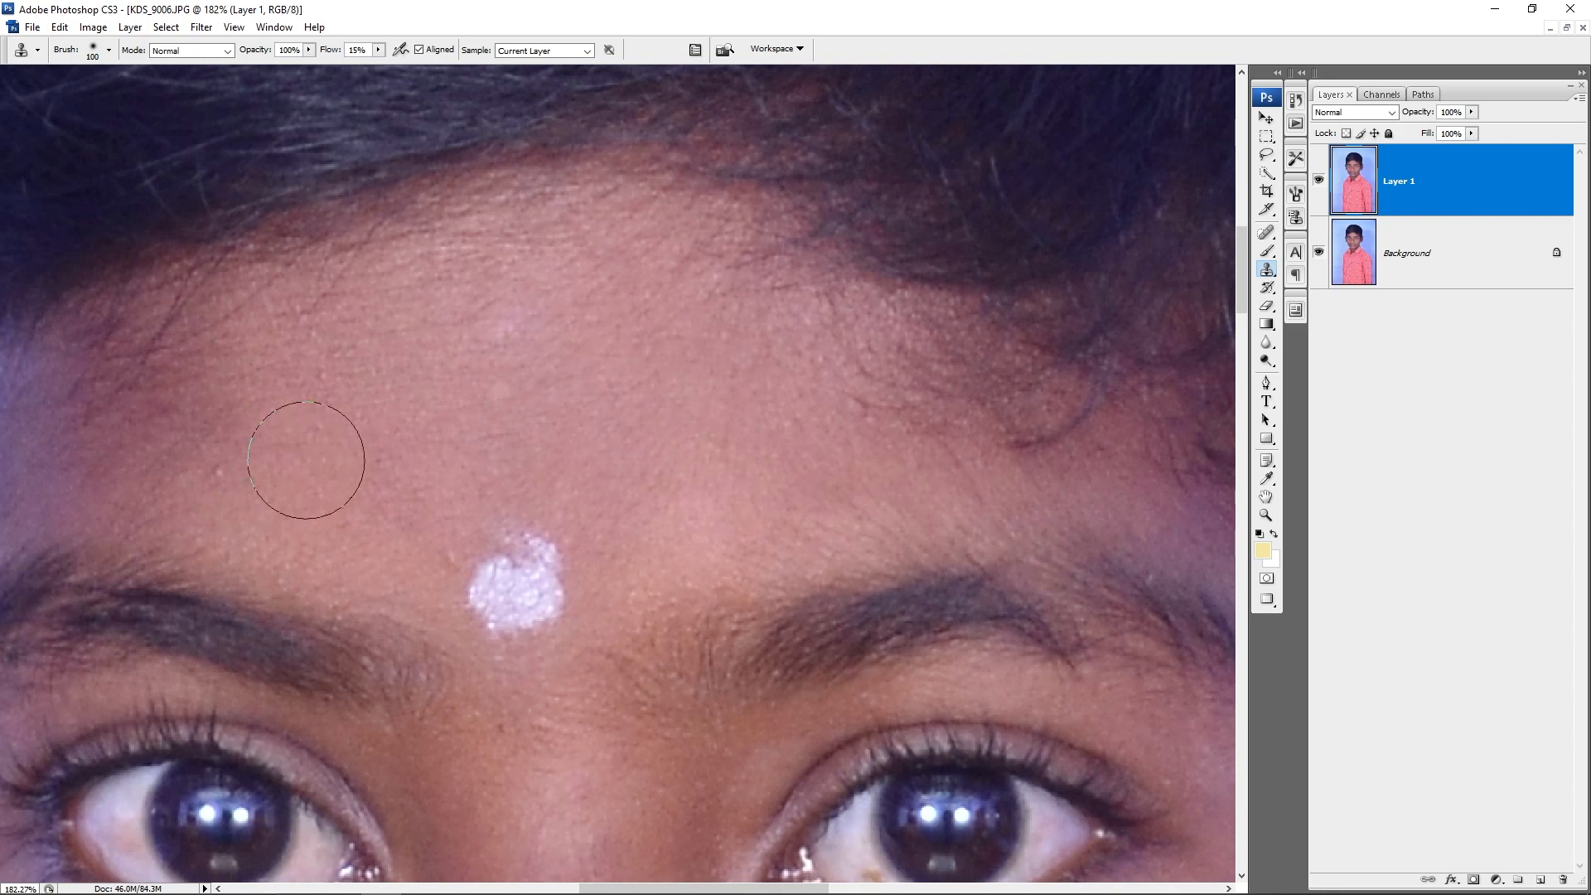
Step: Clone smooth skin over the middle of the boy's forehead above the white mark and toward the temple
alt+click(652, 441)
drag(505, 431, 439, 468)
alt+click(671, 426)
drag(439, 369, 473, 346)
alt+click(682, 435)
drag(624, 305, 596, 311)
drag(194, 429, 154, 469)
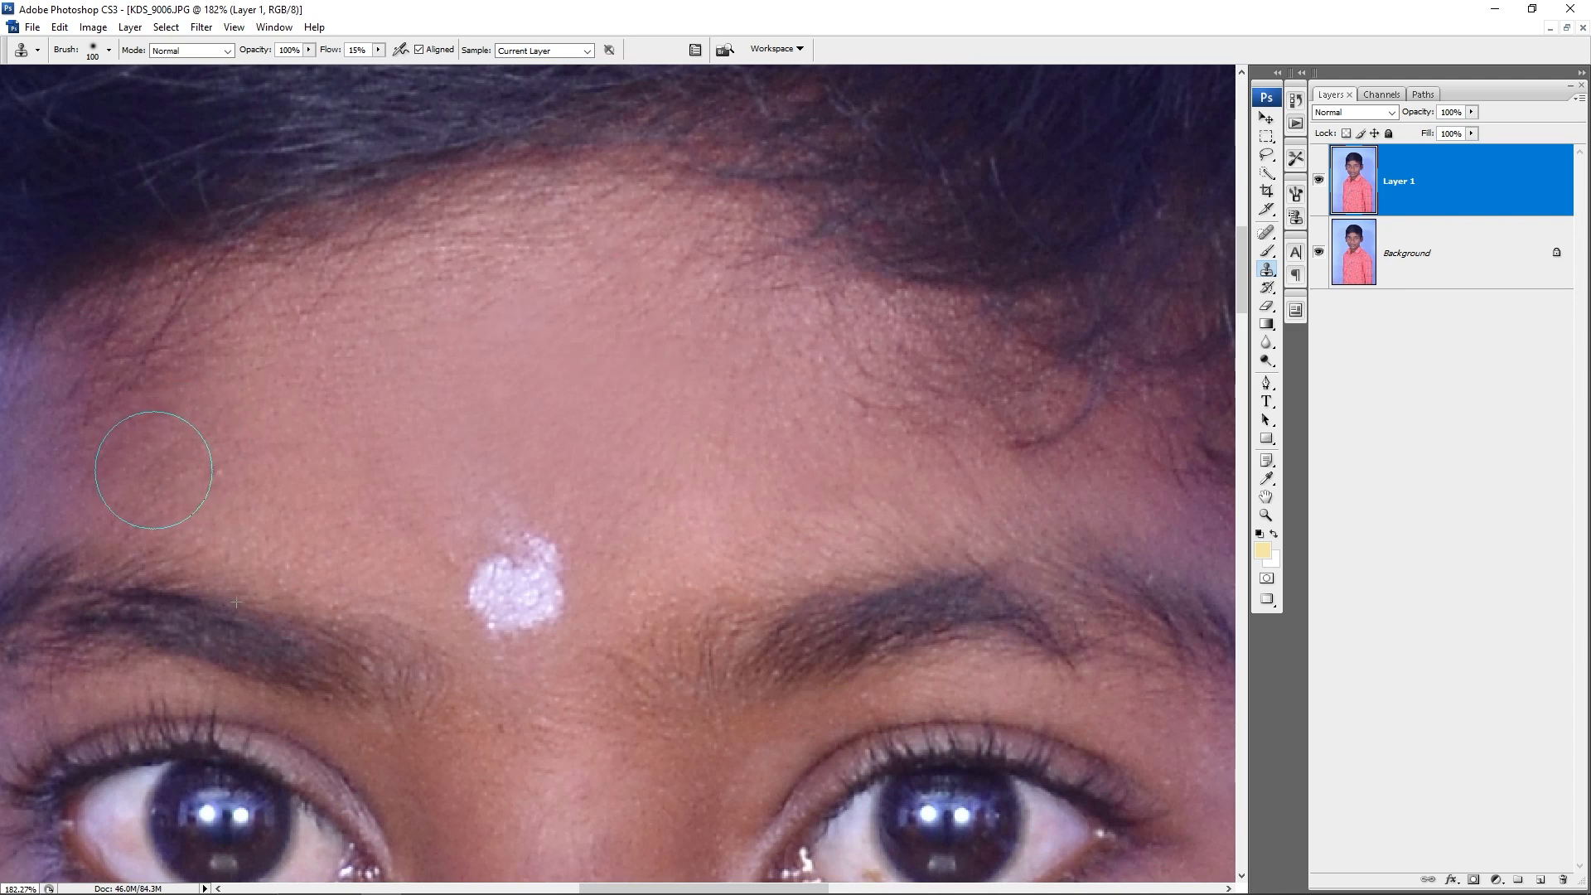
Step: Resample clean forehead skin repeatedly and clone it over the rough upper forehead below the hairline
click(617, 338)
drag(617, 339, 647, 341)
alt+click(646, 420)
drag(522, 319, 443, 327)
alt+click(674, 365)
mouse_move(605, 278)
mouse_down()
mouse_move(482, 299)
mouse_move(640, 259)
mouse_up()
alt+click(604, 312)
drag(522, 281, 386, 336)
alt+click(547, 311)
mouse_move(472, 297)
mouse_down()
mouse_move(356, 339)
mouse_move(515, 310)
mouse_move(502, 292)
mouse_up()
alt+click(544, 314)
mouse_move(488, 365)
mouse_down()
mouse_move(373, 435)
mouse_move(393, 470)
mouse_up()
Step: Even out the forehead skin between the white mark and the eyebrow on the hair-curl side with cloned skin
alt+click(519, 420)
drag(604, 439, 786, 473)
alt+click(698, 423)
mouse_move(675, 497)
mouse_down()
mouse_move(638, 552)
mouse_move(704, 526)
mouse_up()
alt+click(798, 492)
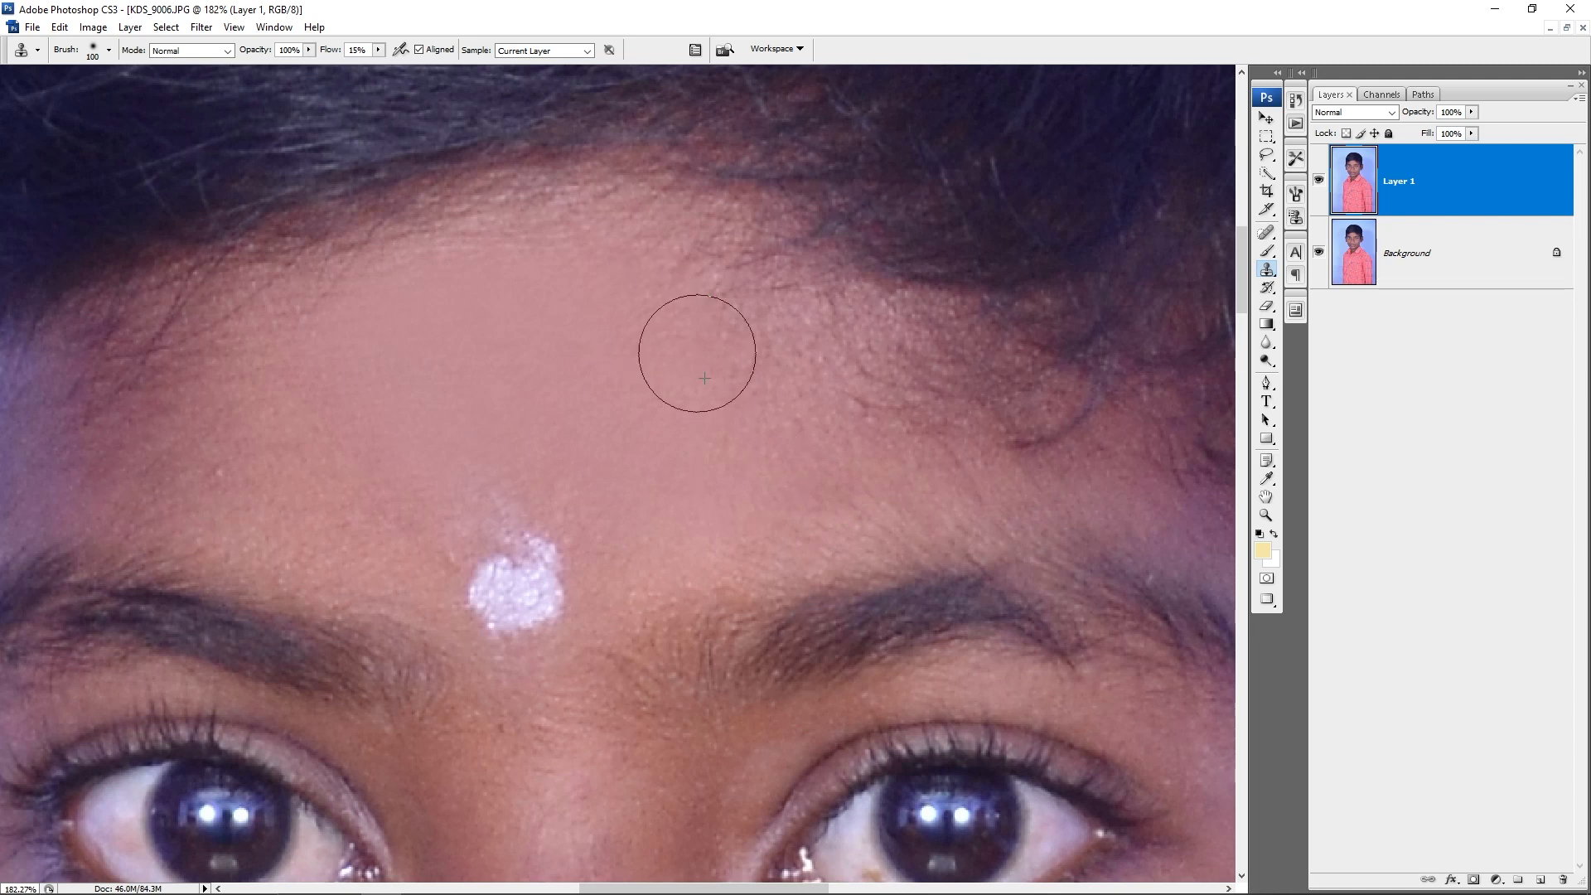
drag(530, 365, 675, 364)
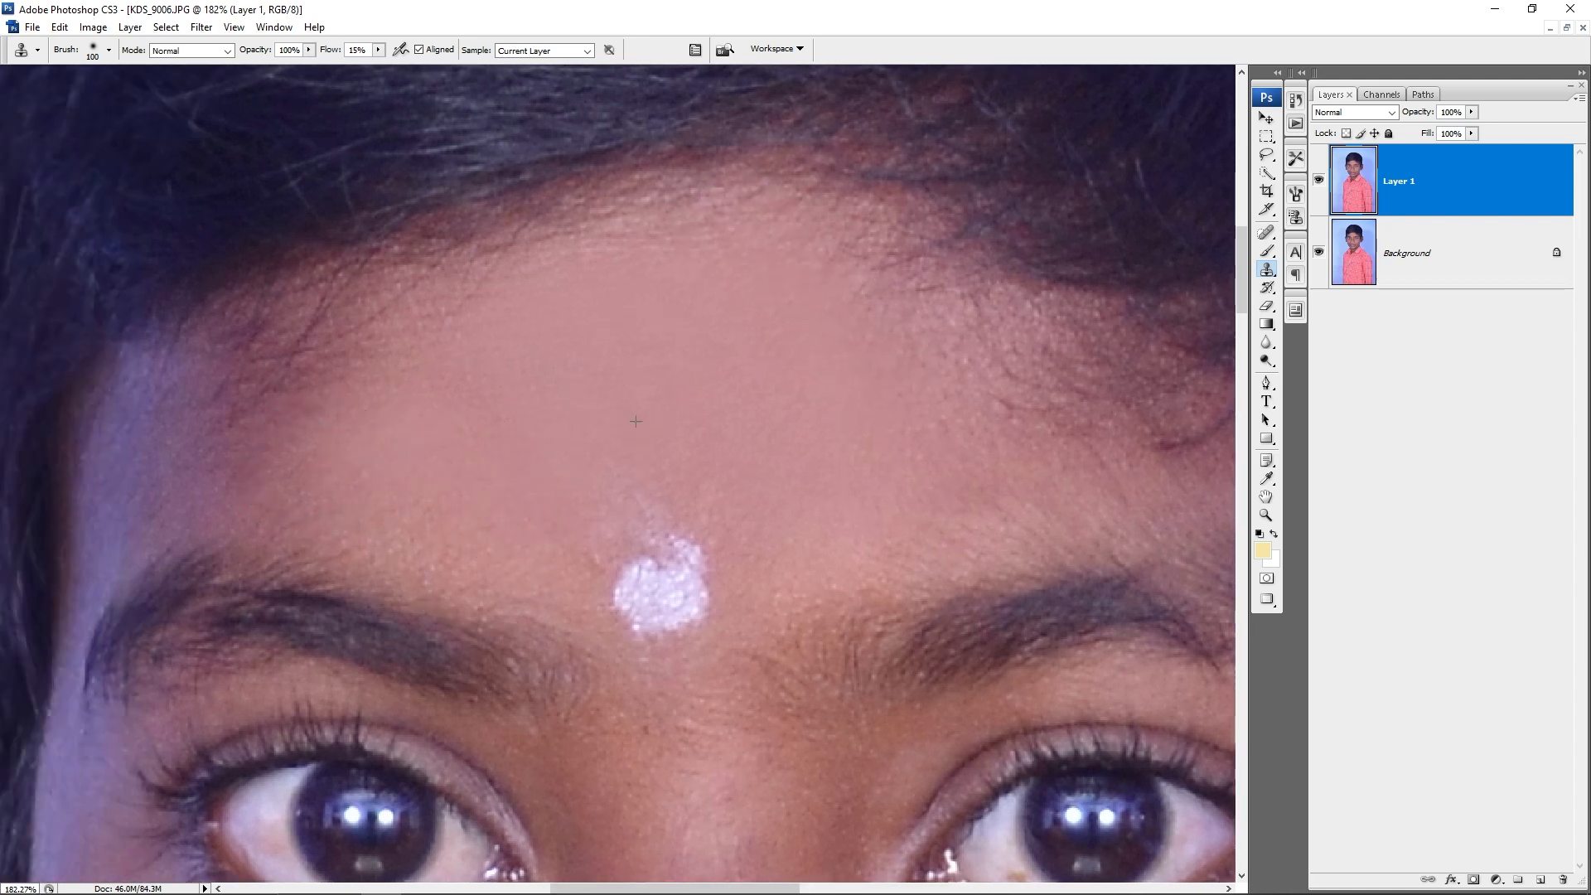
Step: Reduce the Clone Stamp brush to 80 px and clone smooth skin along the bridge of the nose
drag(653, 592, 575, 190)
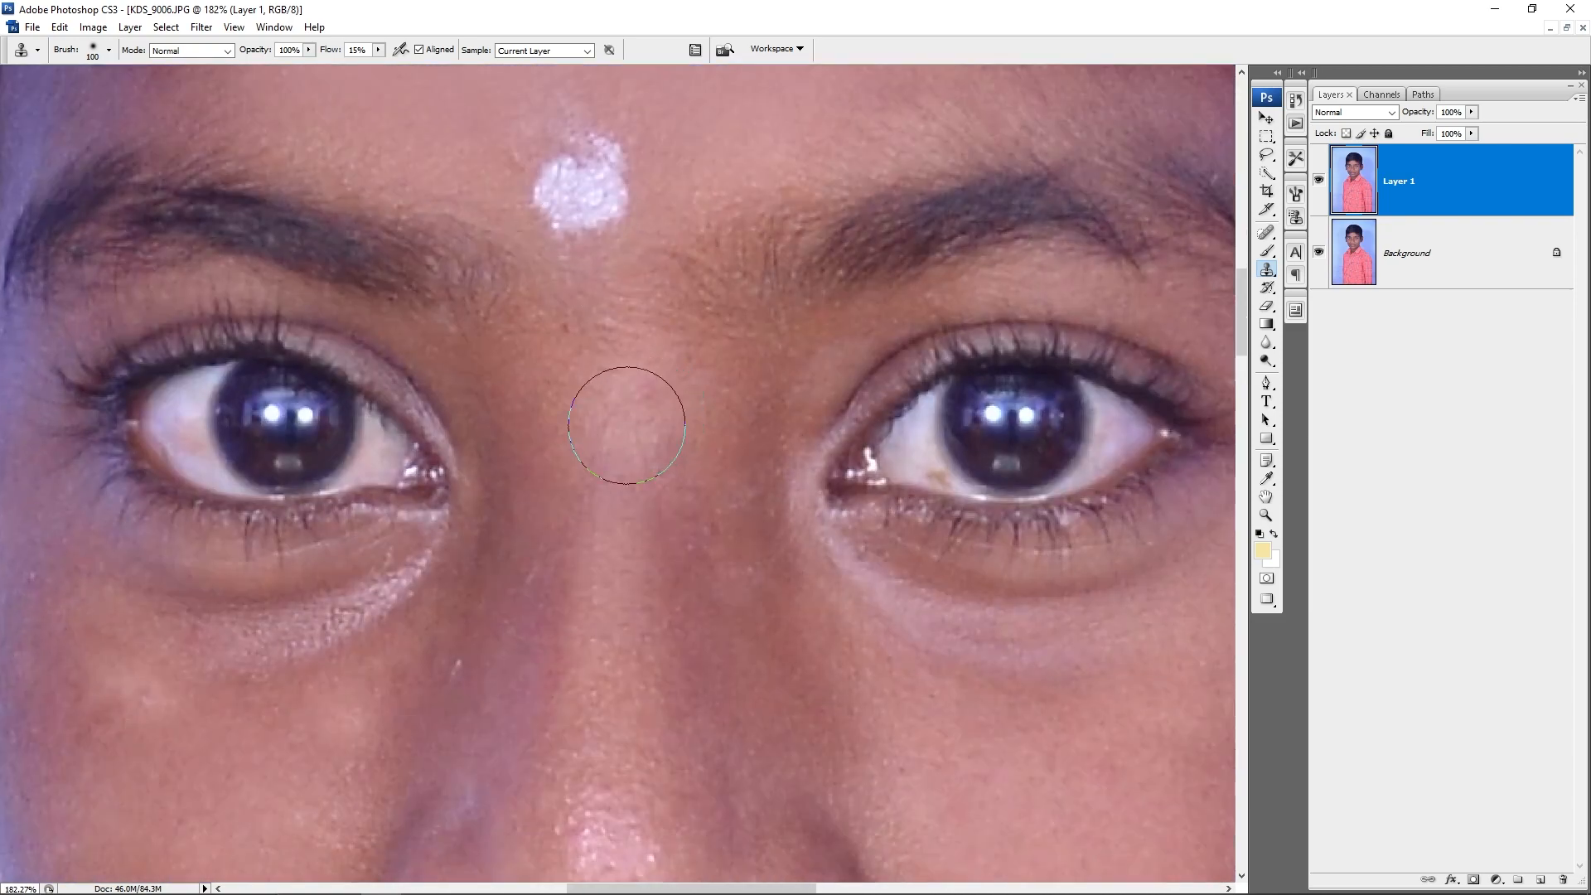
key(bracketleft)
key(bracketleft)
drag(590, 575, 605, 406)
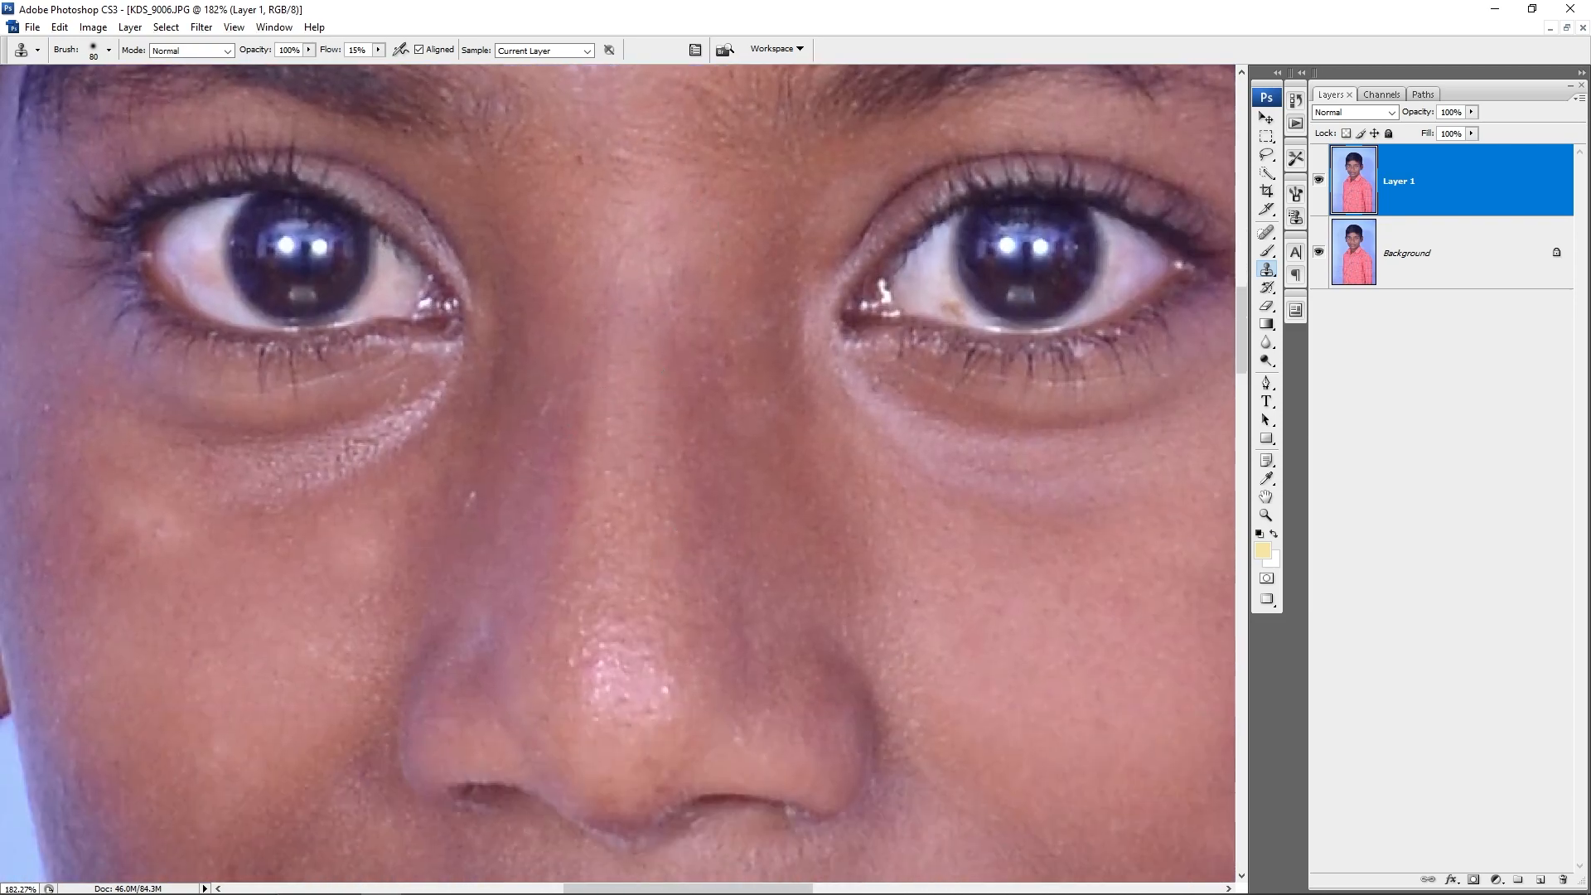
mouse_move(626, 505)
mouse_down()
mouse_move(639, 226)
mouse_move(649, 457)
mouse_up()
alt+click(631, 608)
mouse_move(633, 589)
mouse_down()
mouse_move(587, 369)
mouse_move(614, 565)
mouse_move(538, 283)
mouse_up()
alt+click(623, 603)
Step: Sample nearby skin and clone it down the shaded side of the nose and onto the adjoining cheek
alt+click(554, 550)
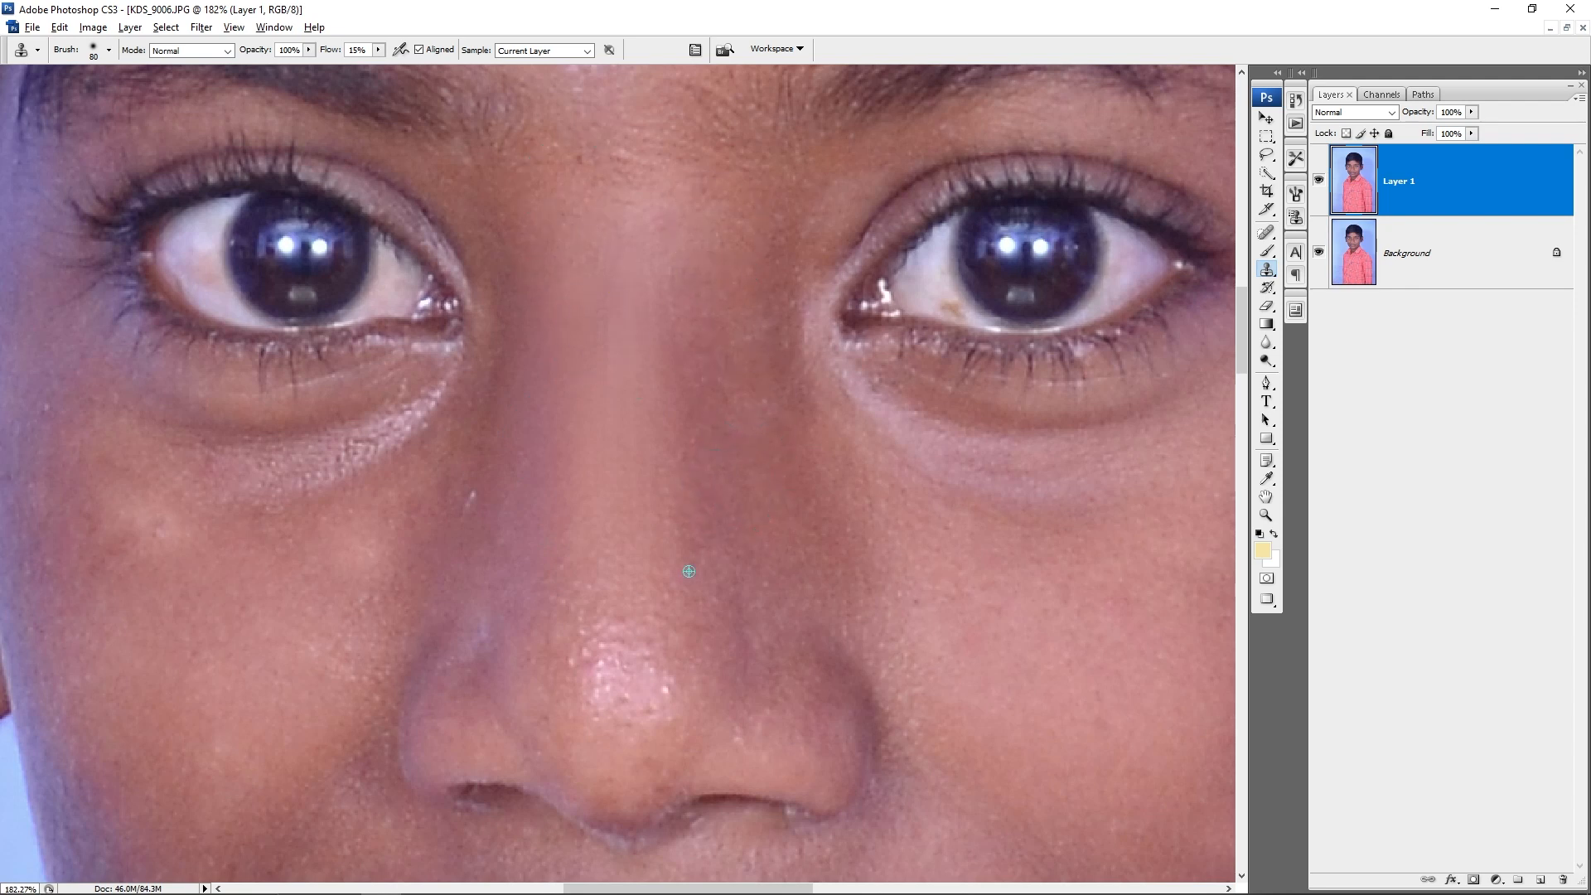
alt+click(700, 549)
drag(727, 257, 734, 476)
alt+click(781, 487)
drag(757, 273, 771, 428)
alt+click(761, 407)
drag(763, 322, 762, 242)
drag(664, 313, 675, 461)
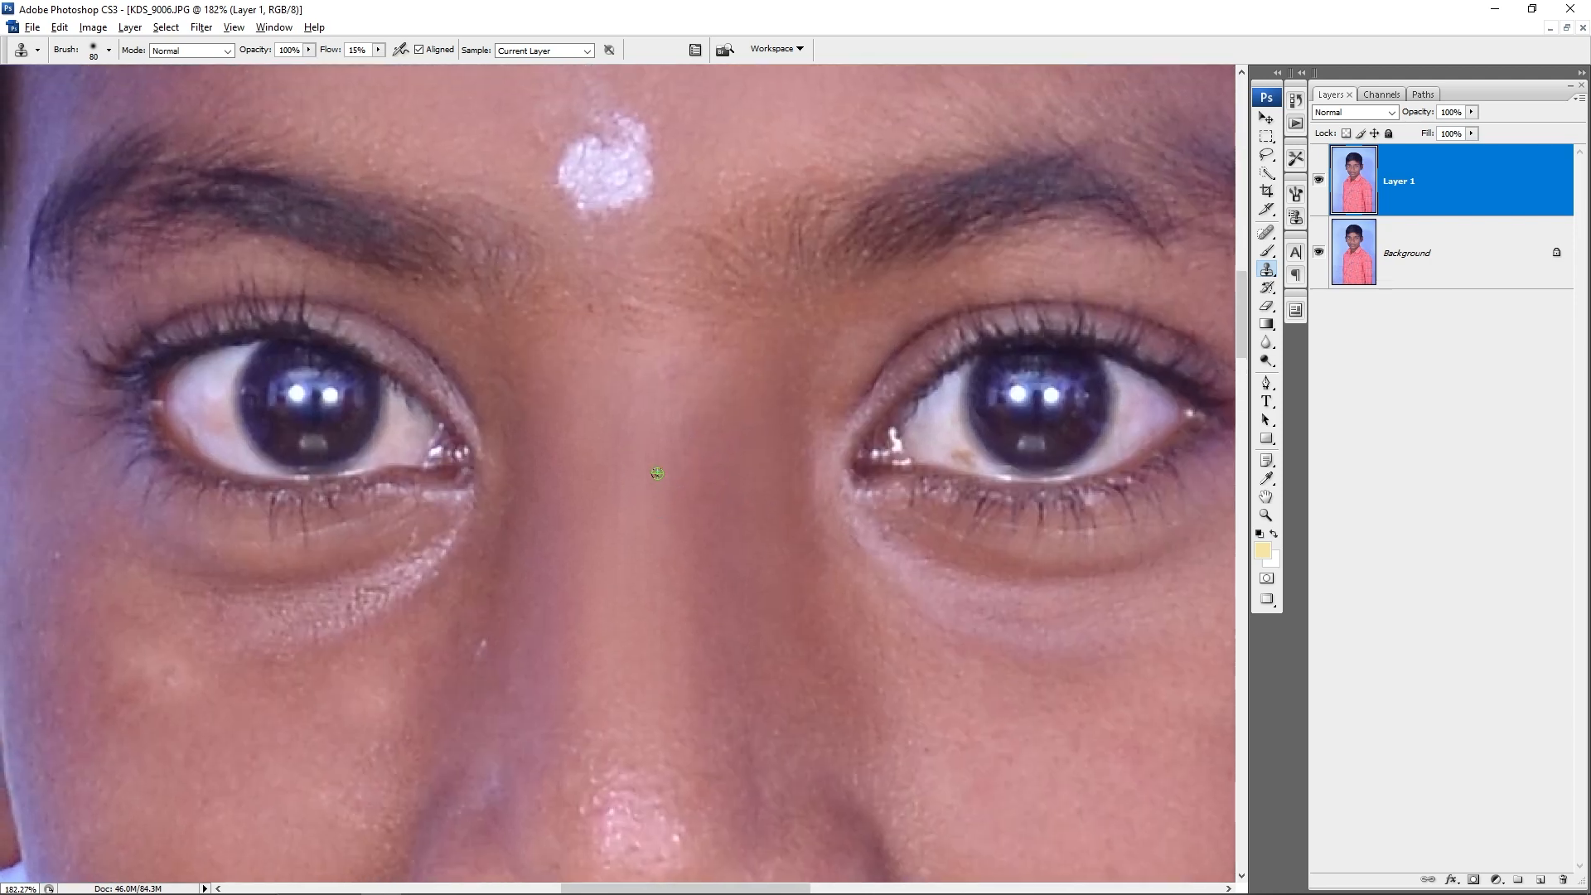
scroll(635, 600, down, 3)
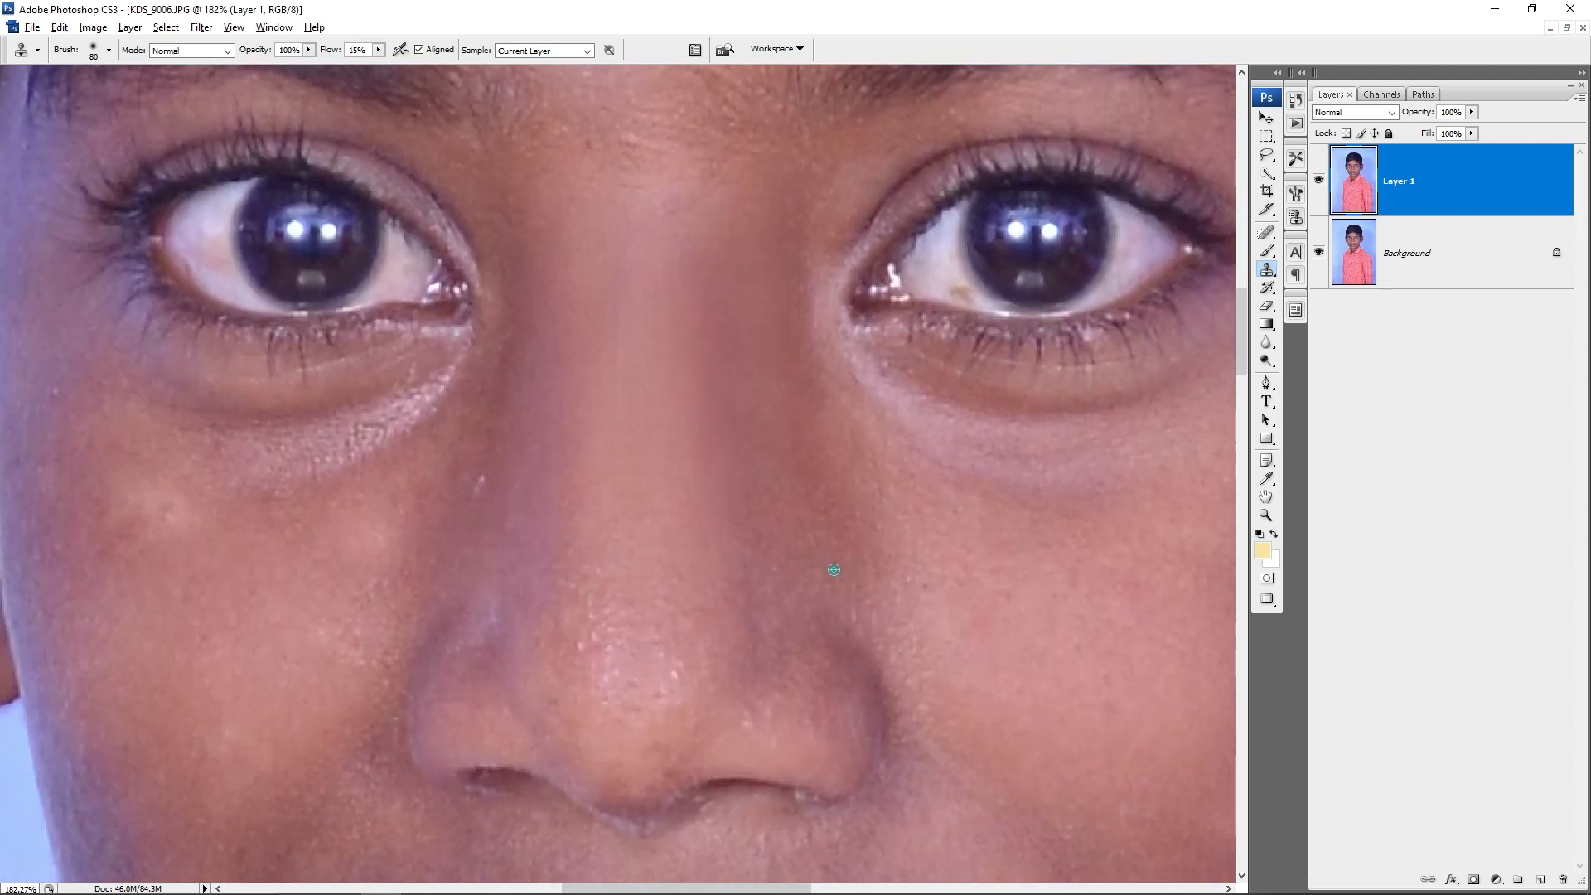
drag(880, 544, 734, 490)
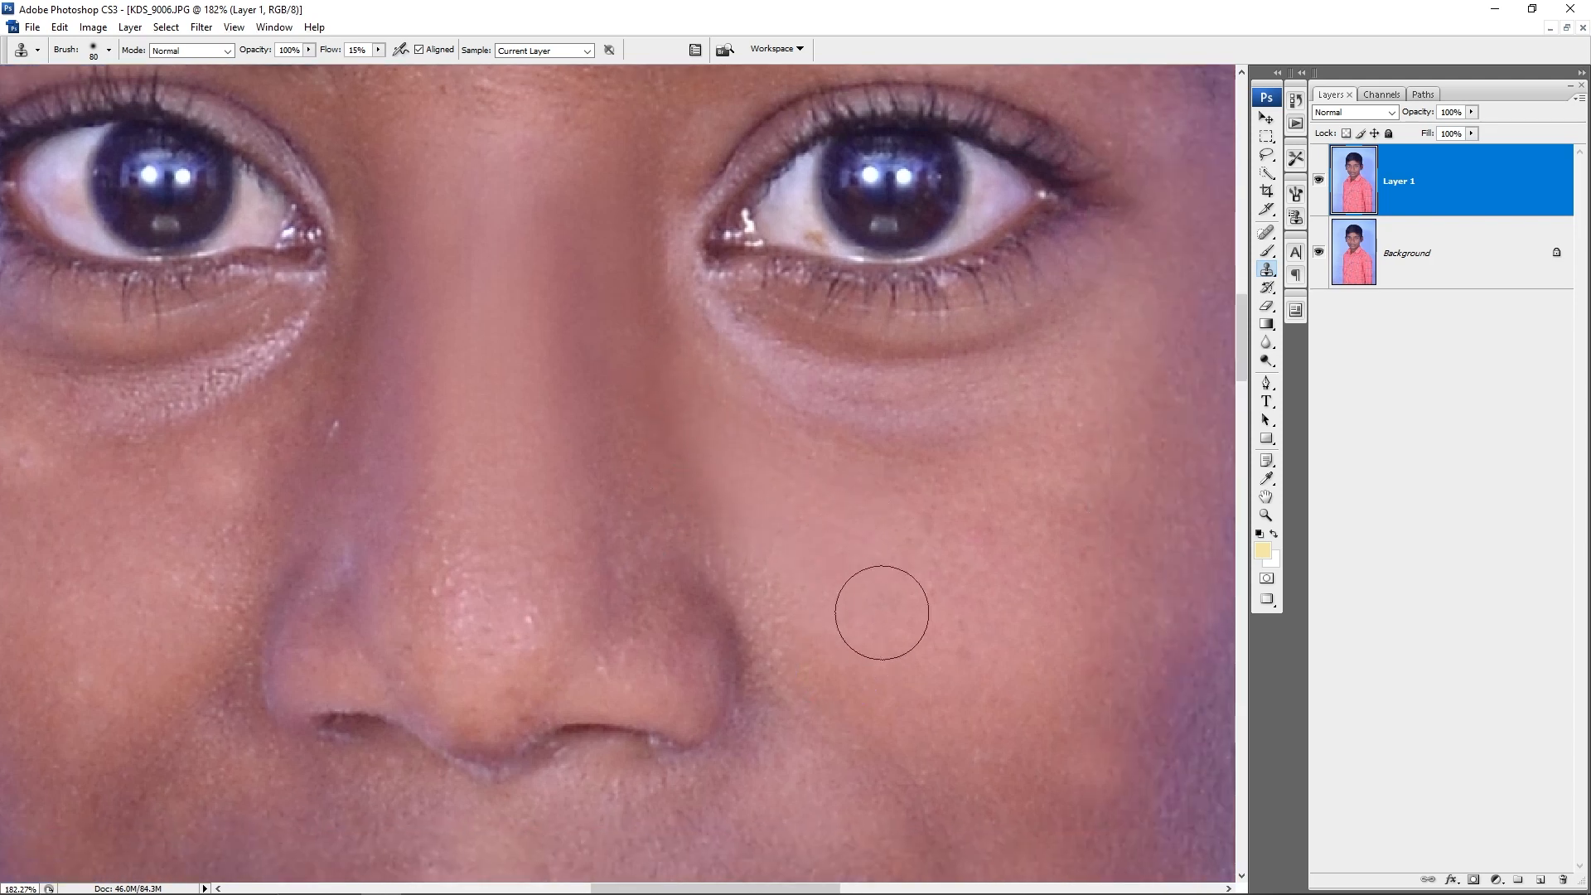
Step: Compare the retouched face with the original by hiding and showing Layer 1 at a reduced zoom
key(ctrl+minus)
key(ctrl+minus)
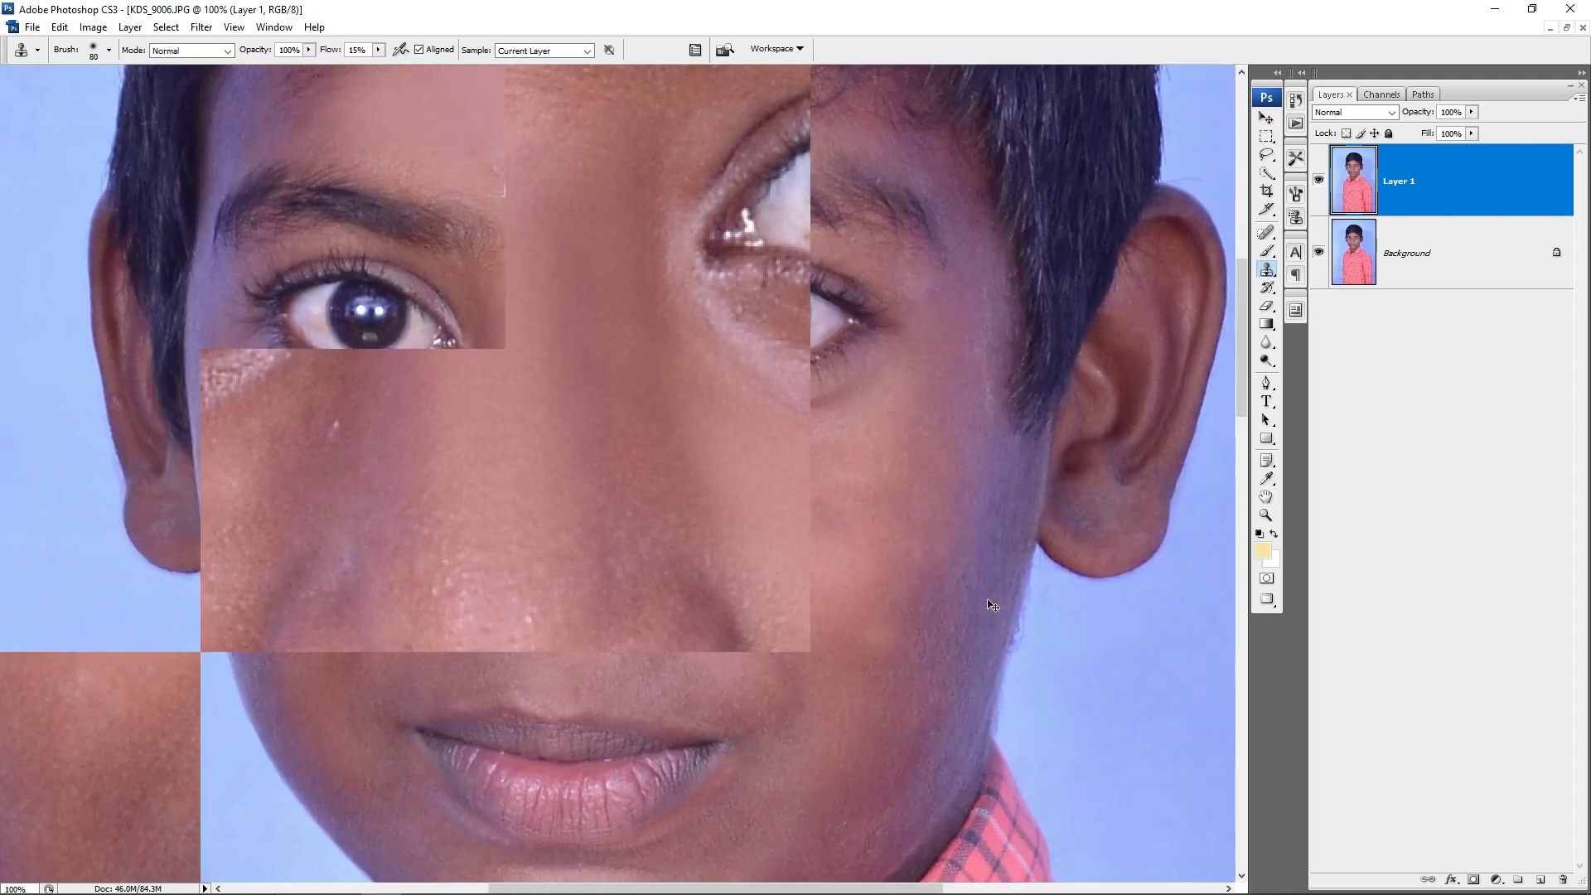
click(1318, 181)
click(1318, 181)
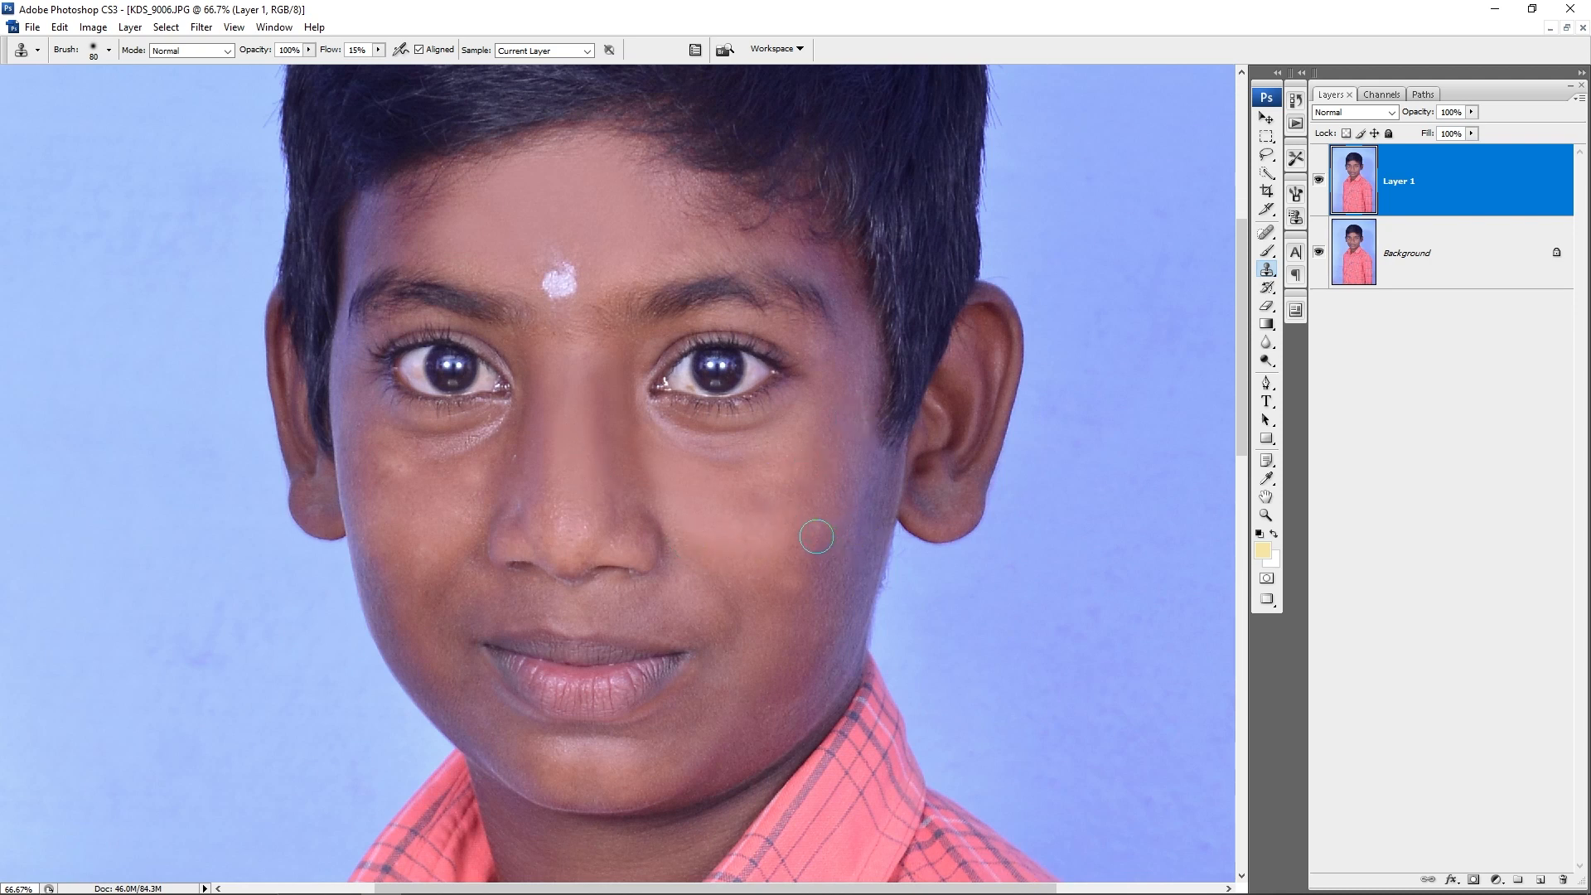
Step: Close the boy's portrait without saving and open the 12X8 "BLACK STAR BOYS" wedding banner PSD
key(ctrl+w)
key(n)
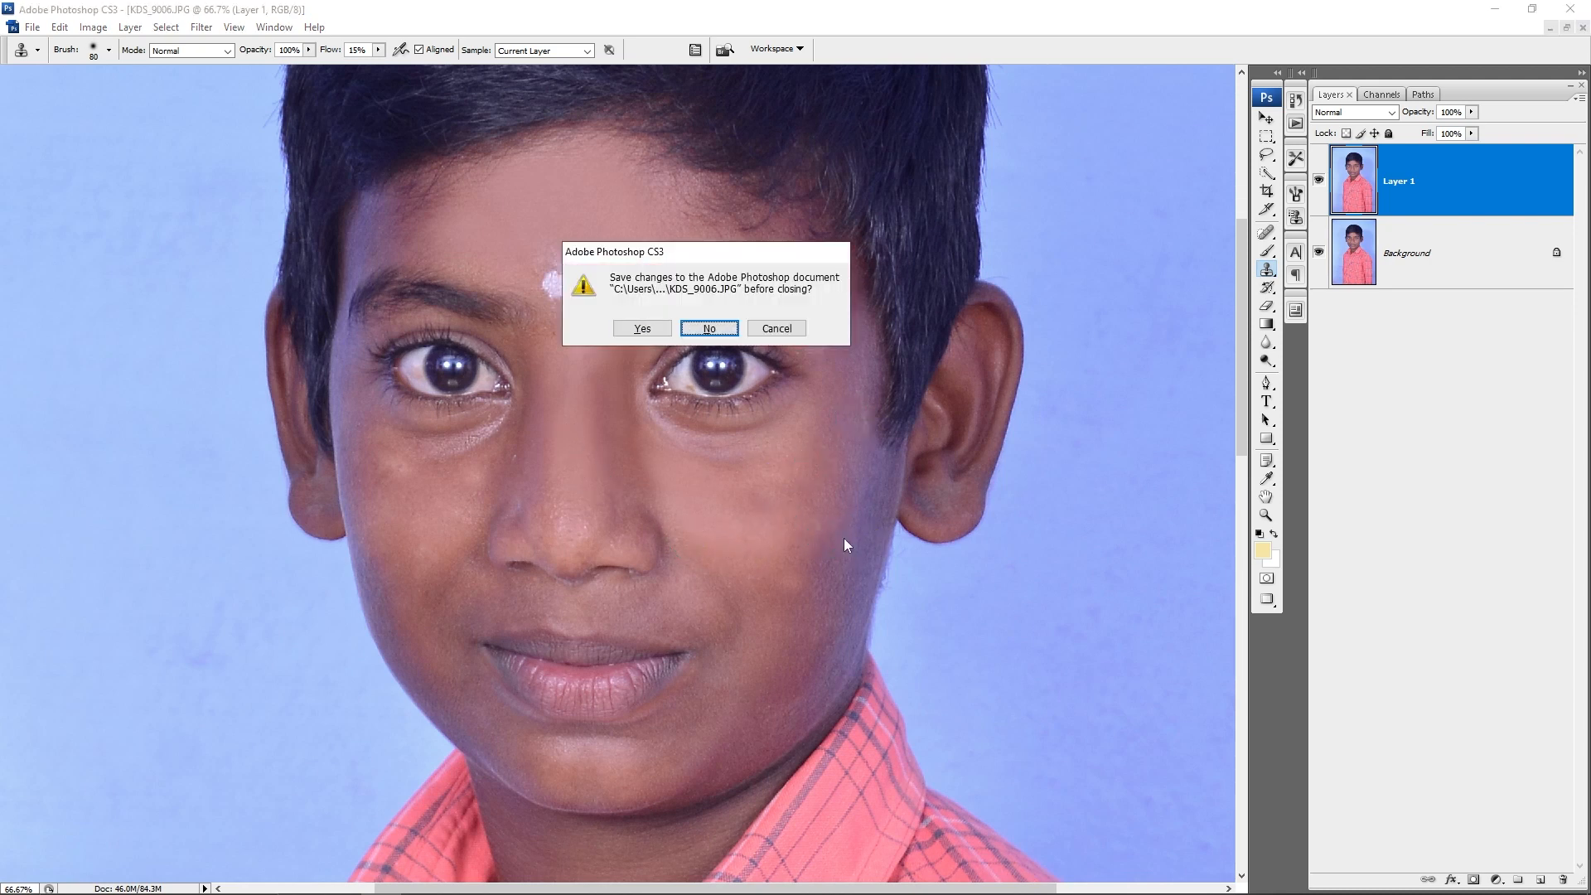
key(ctrl+o)
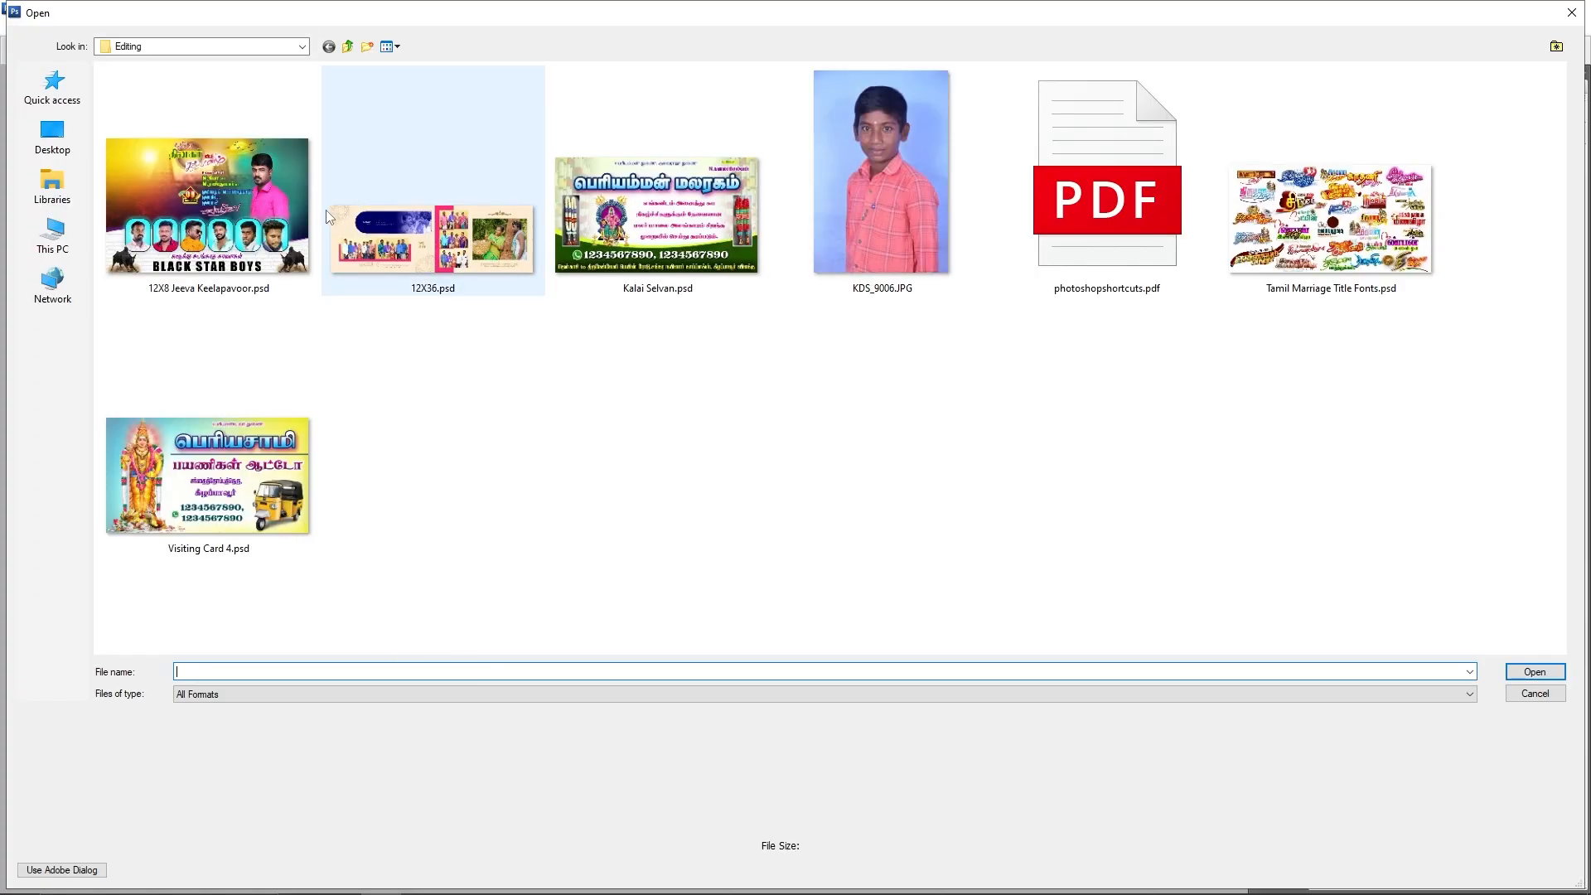
double_click(244, 222)
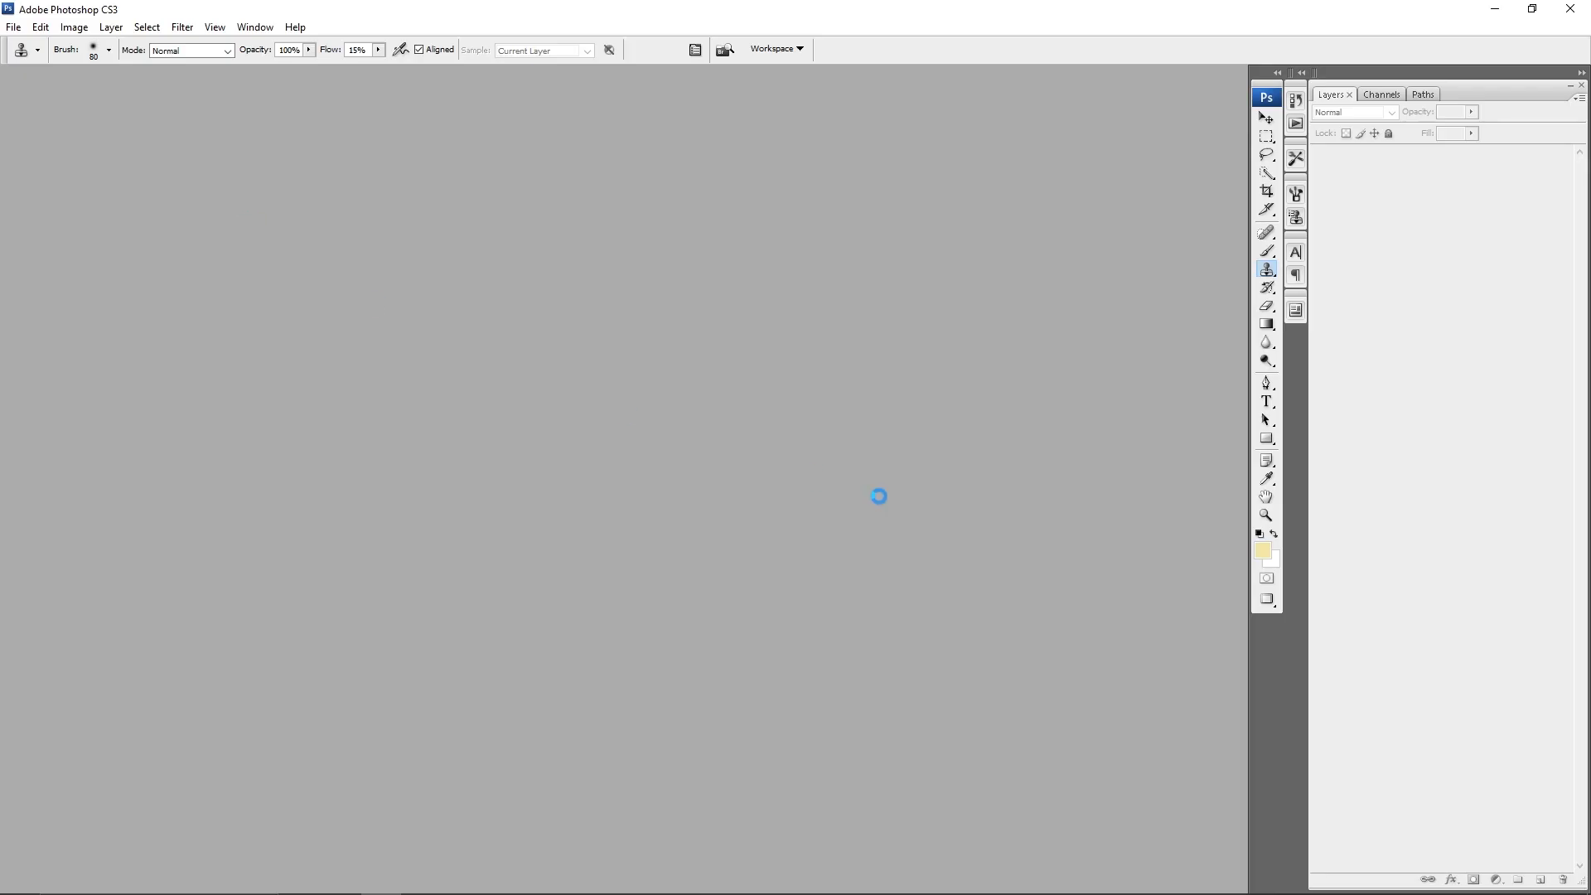
key(Return)
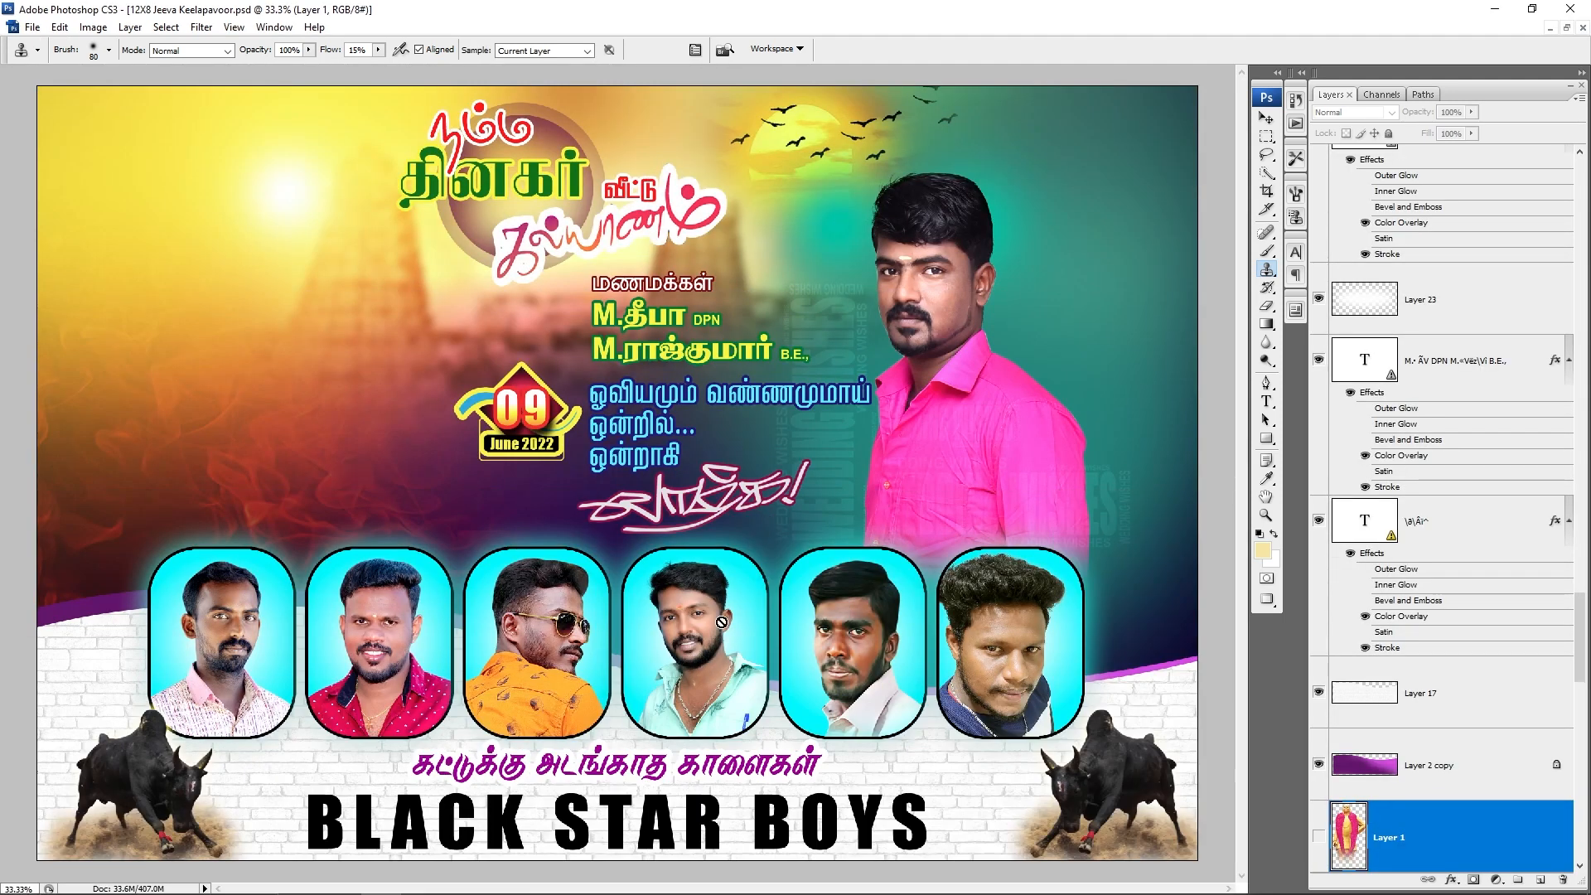
Step: Activate the Move tool and select Layer 29, the portrait in the banner's first rounded frame
key(c)
key(v)
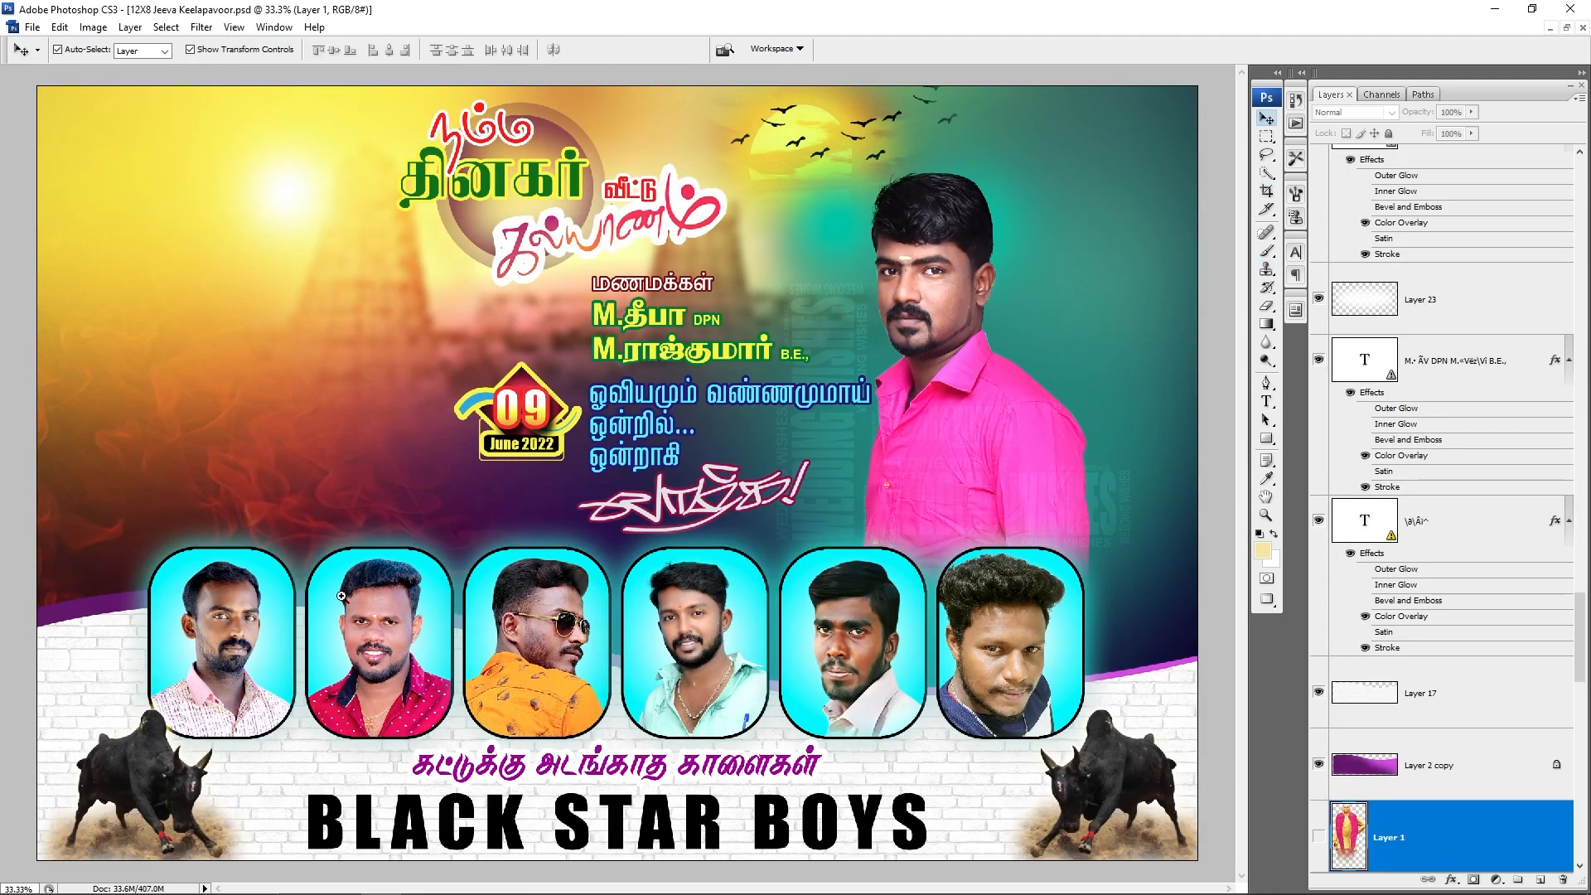
drag(341, 596, 461, 762)
right_click(504, 494)
click(524, 503)
key(Tab)
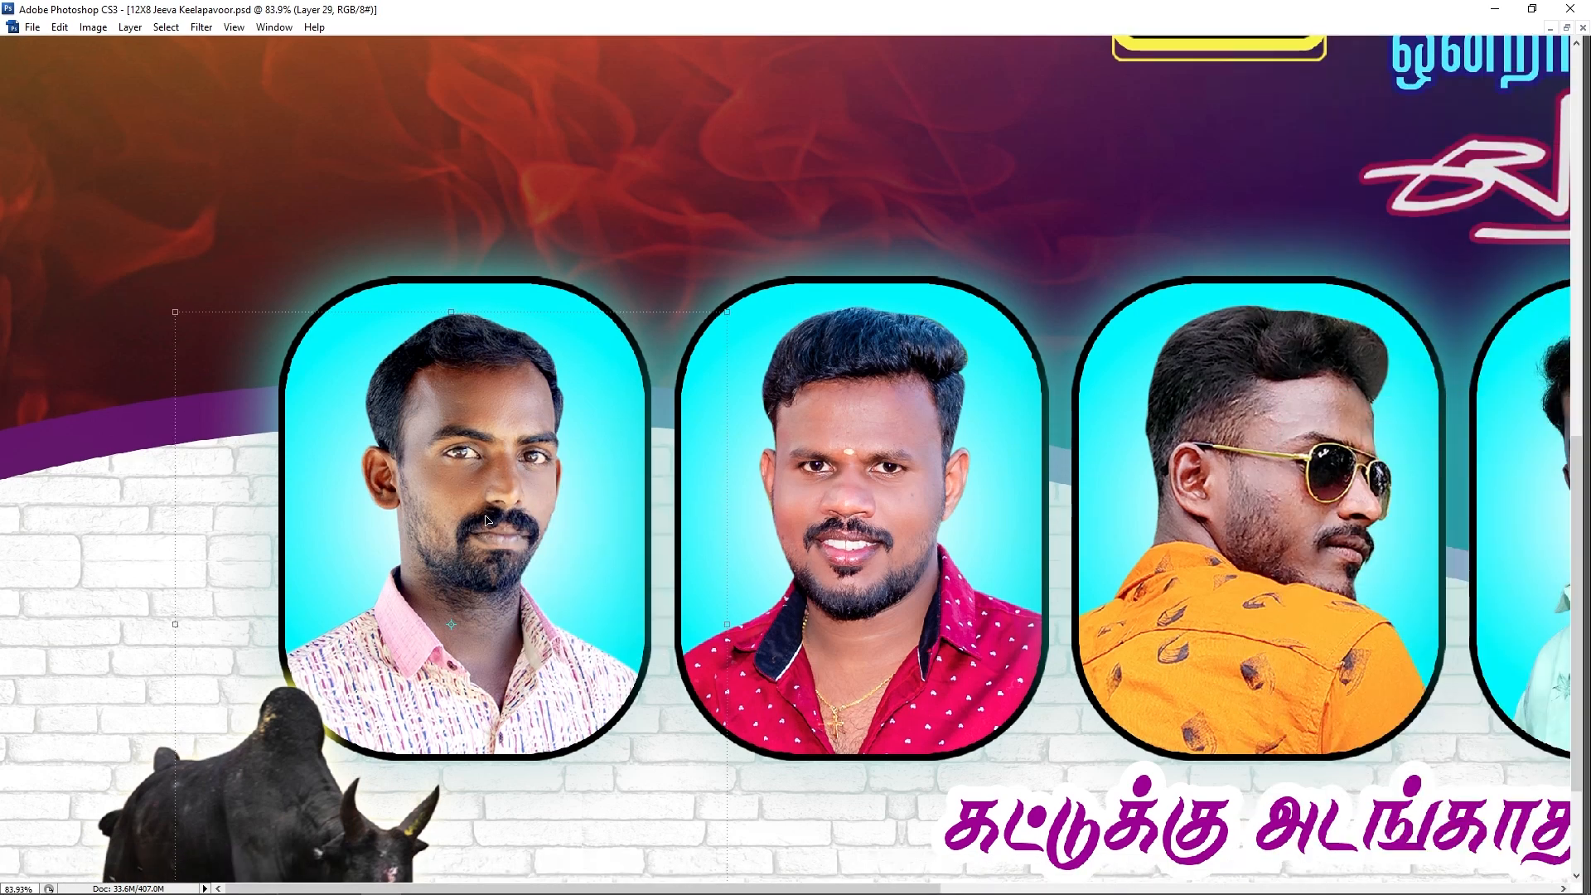
key(Tab)
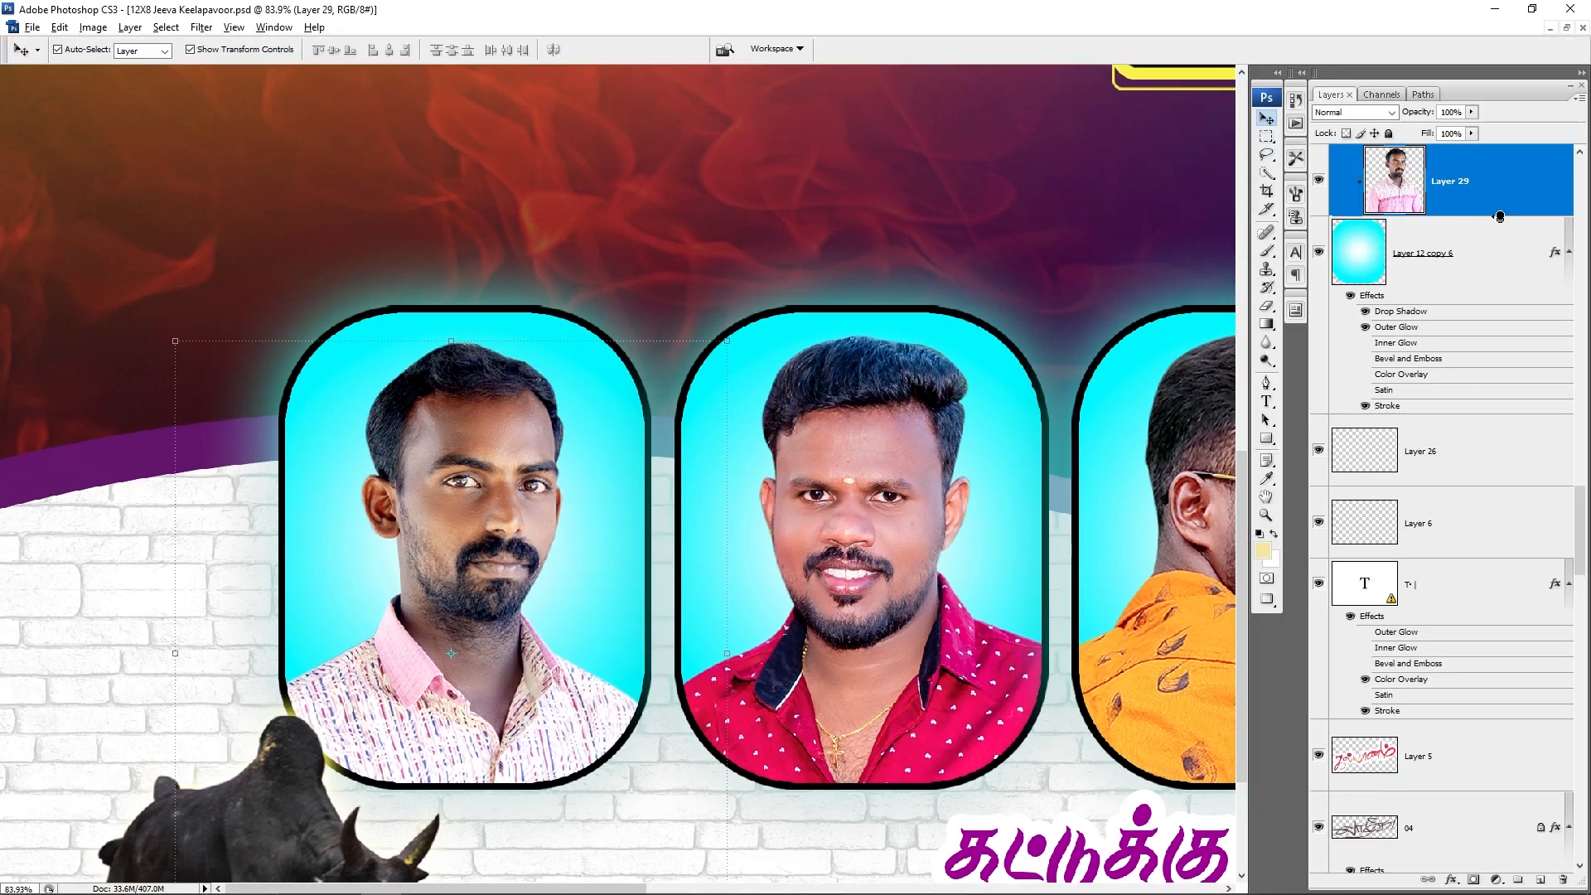
Step: Release Layer 29 from its clipping mask and move the portrait and its cyan frame above the row
alt+click(1499, 216)
drag(681, 501, 1152, 279)
drag(438, 519, 429, 398)
drag(862, 196, 349, 311)
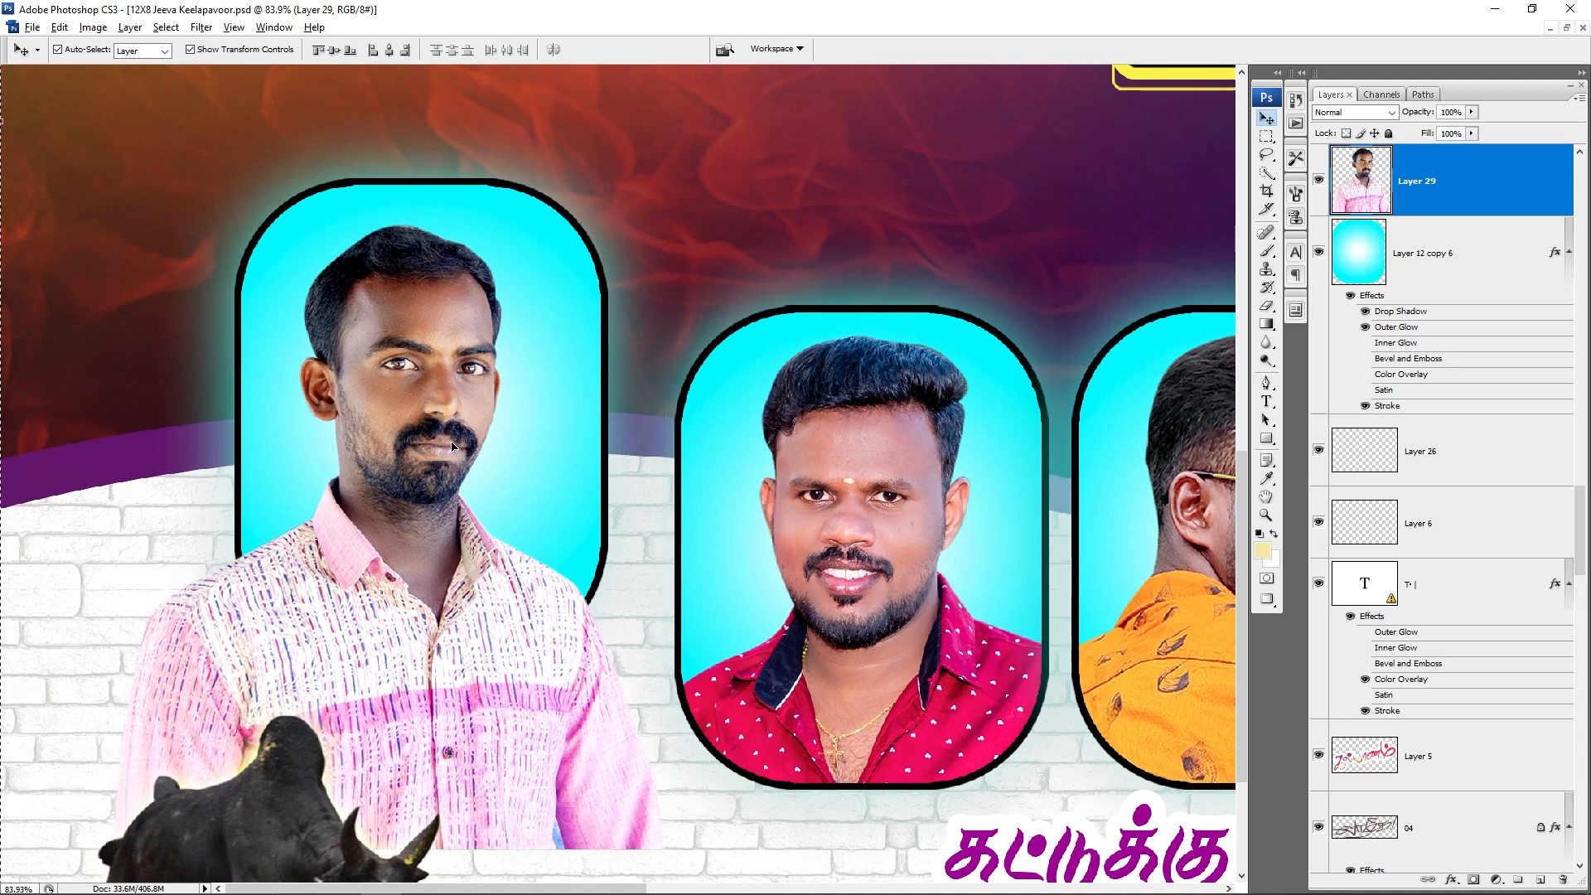
Step: Copy the unclipped portrait into a new document and delete Layer 29 from the banner
key(ctrl+n)
key(Return)
key(ctrl+v)
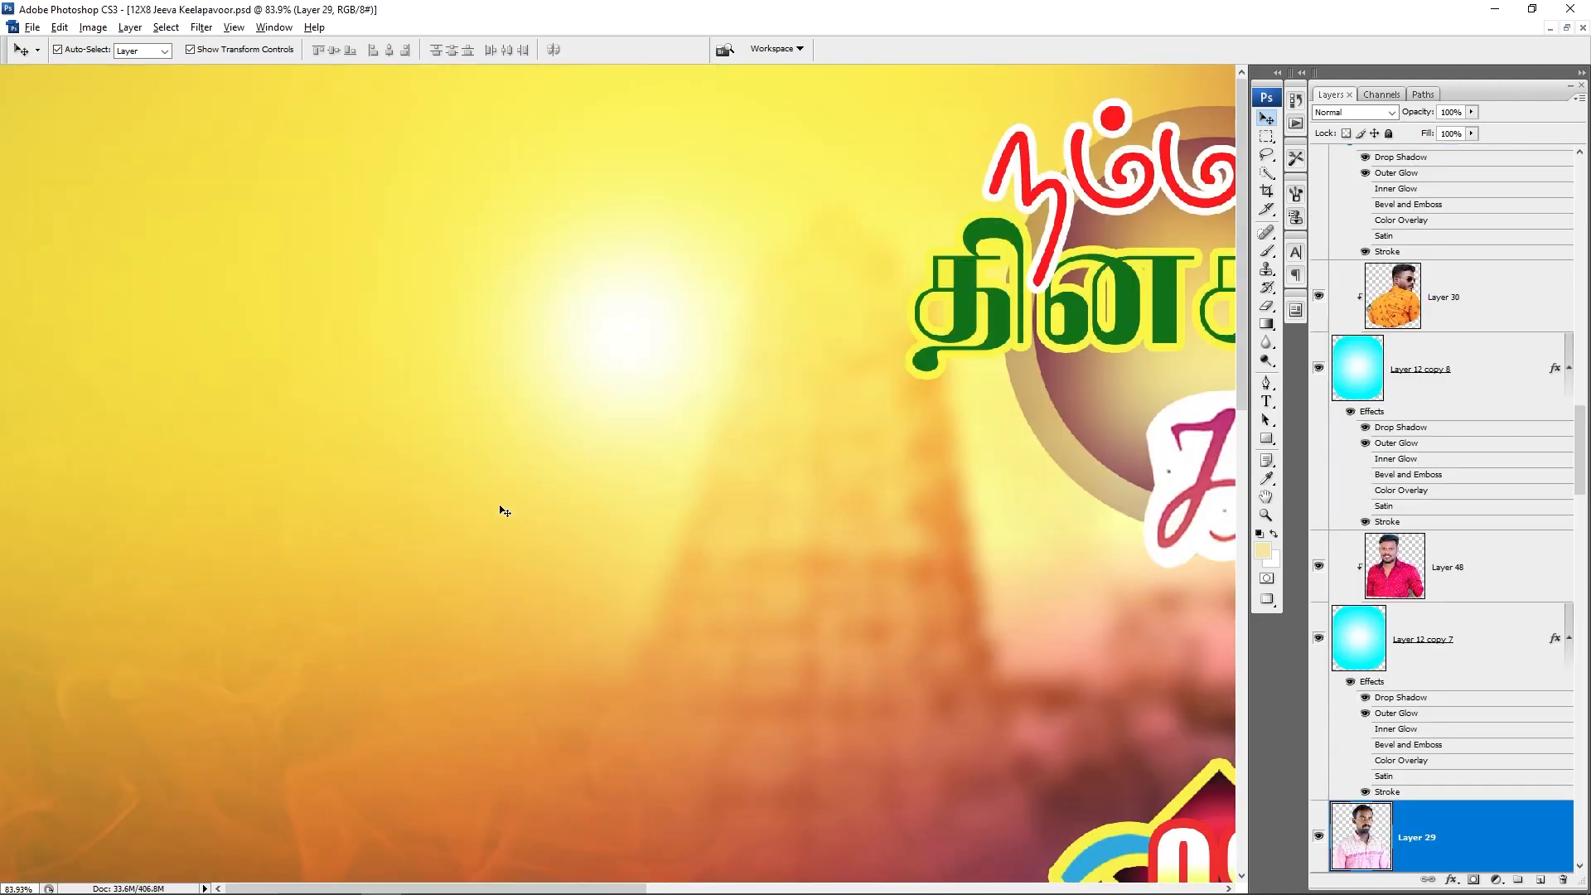
key(ctrl+0)
key(Delete)
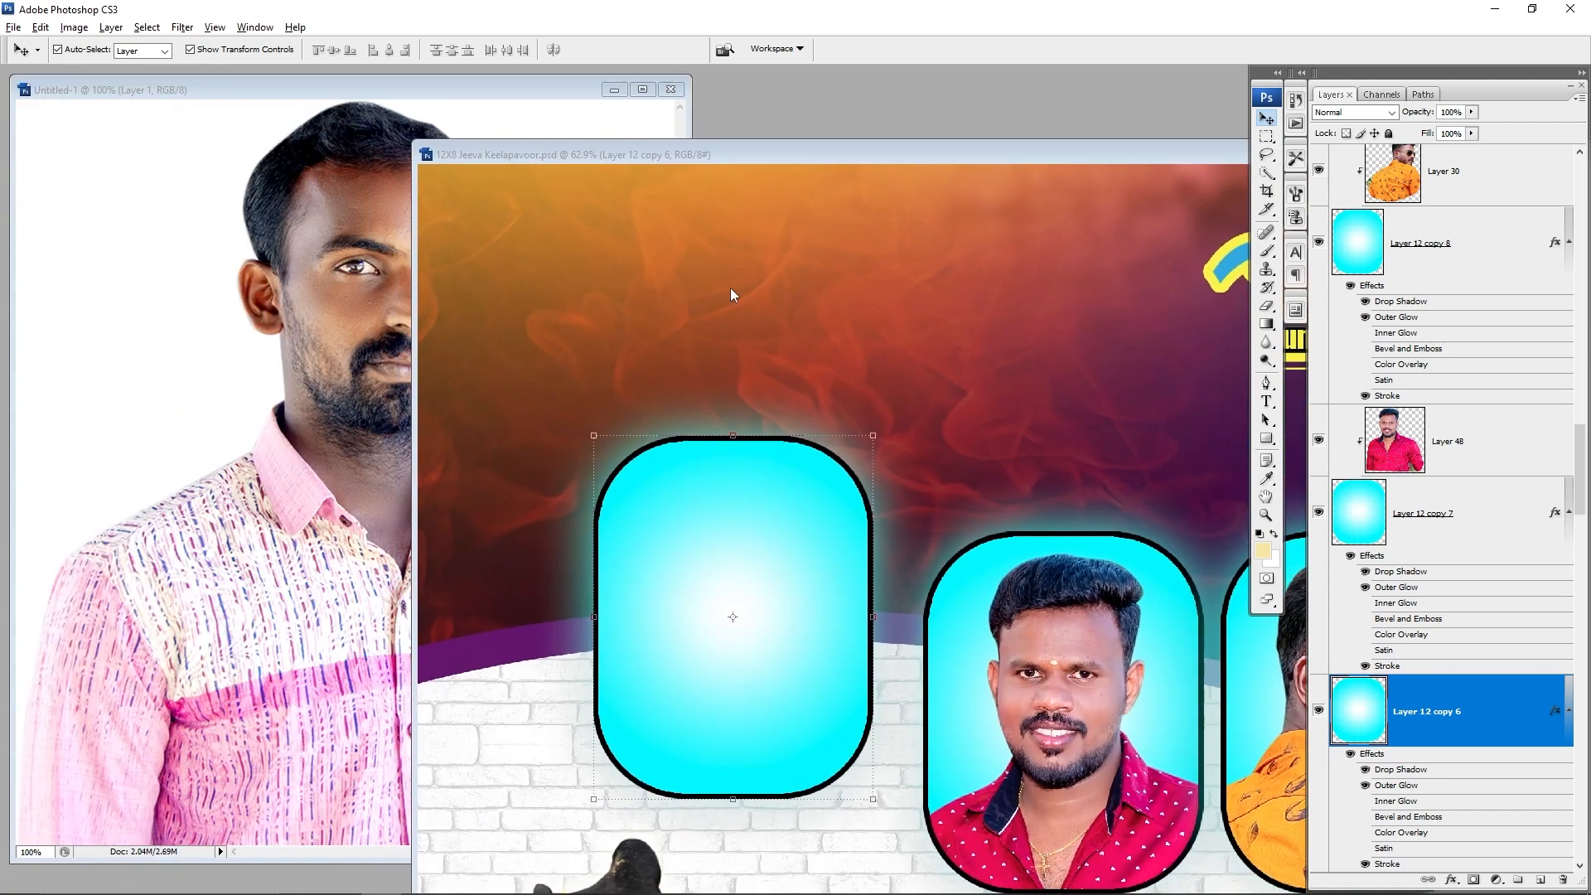
Step: Bring the portrait from Untitled-1 into the banner directly above Layer 12 copy 6 and place it over the cyan frame
right_click(717, 485)
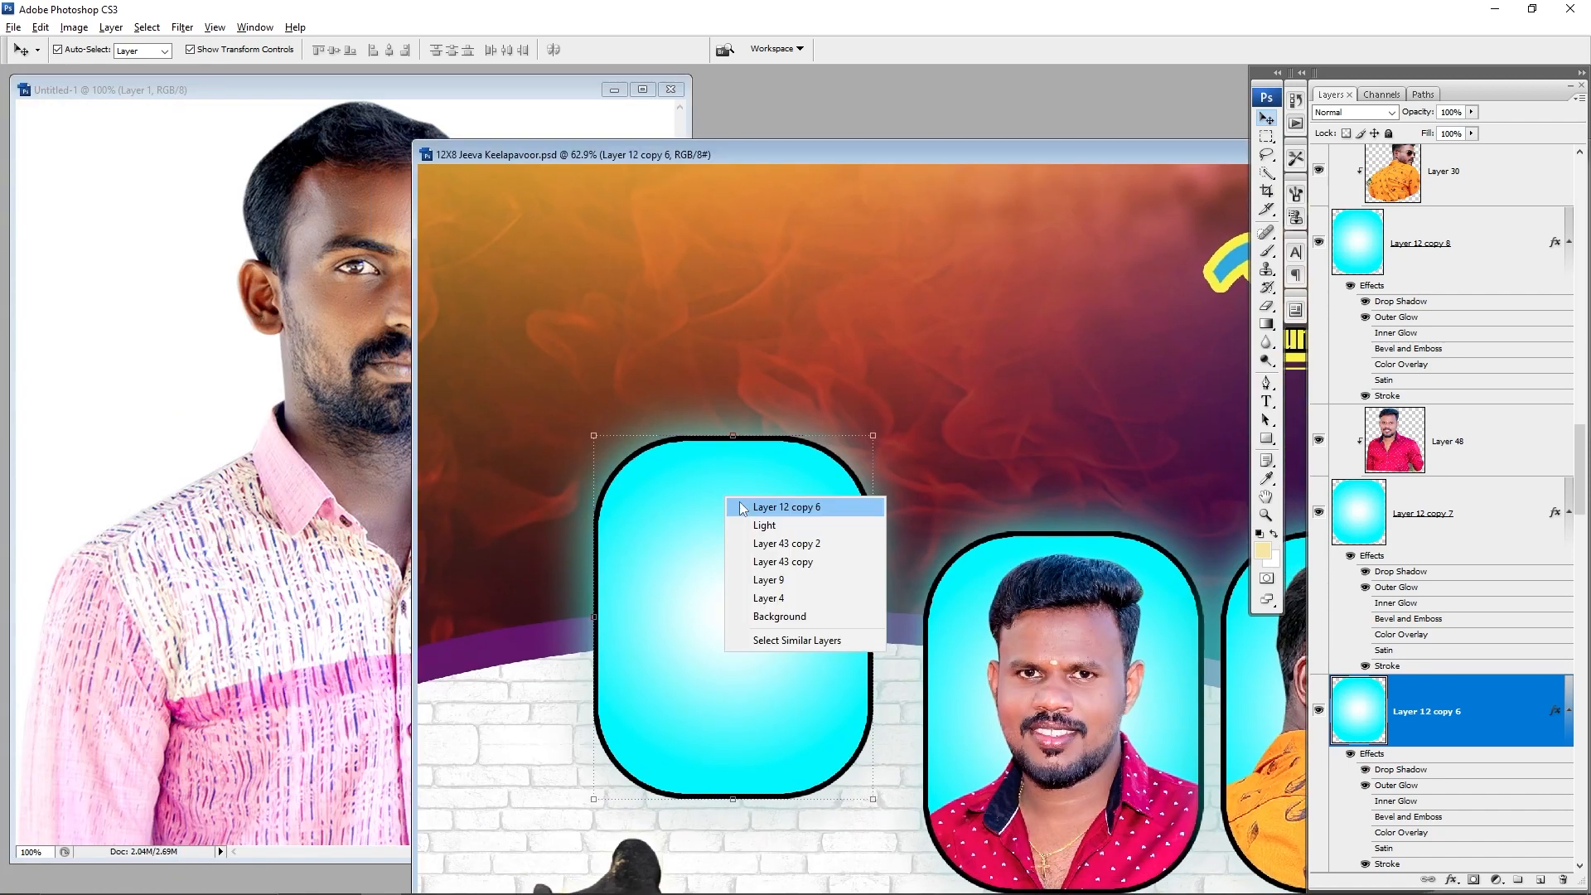
click(743, 508)
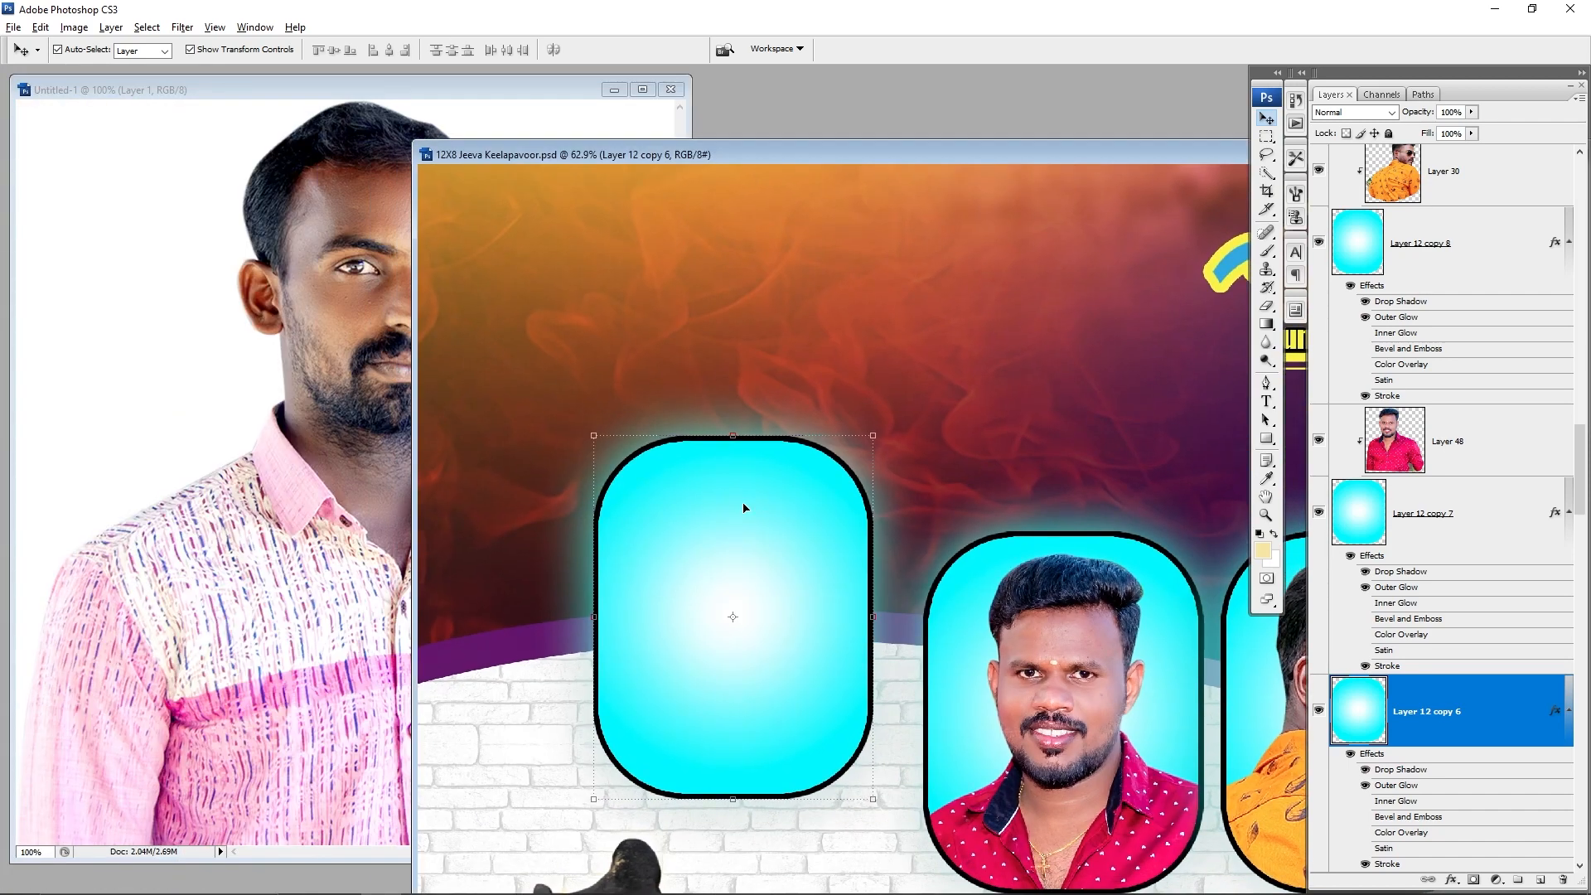
click(290, 427)
drag(290, 427, 819, 719)
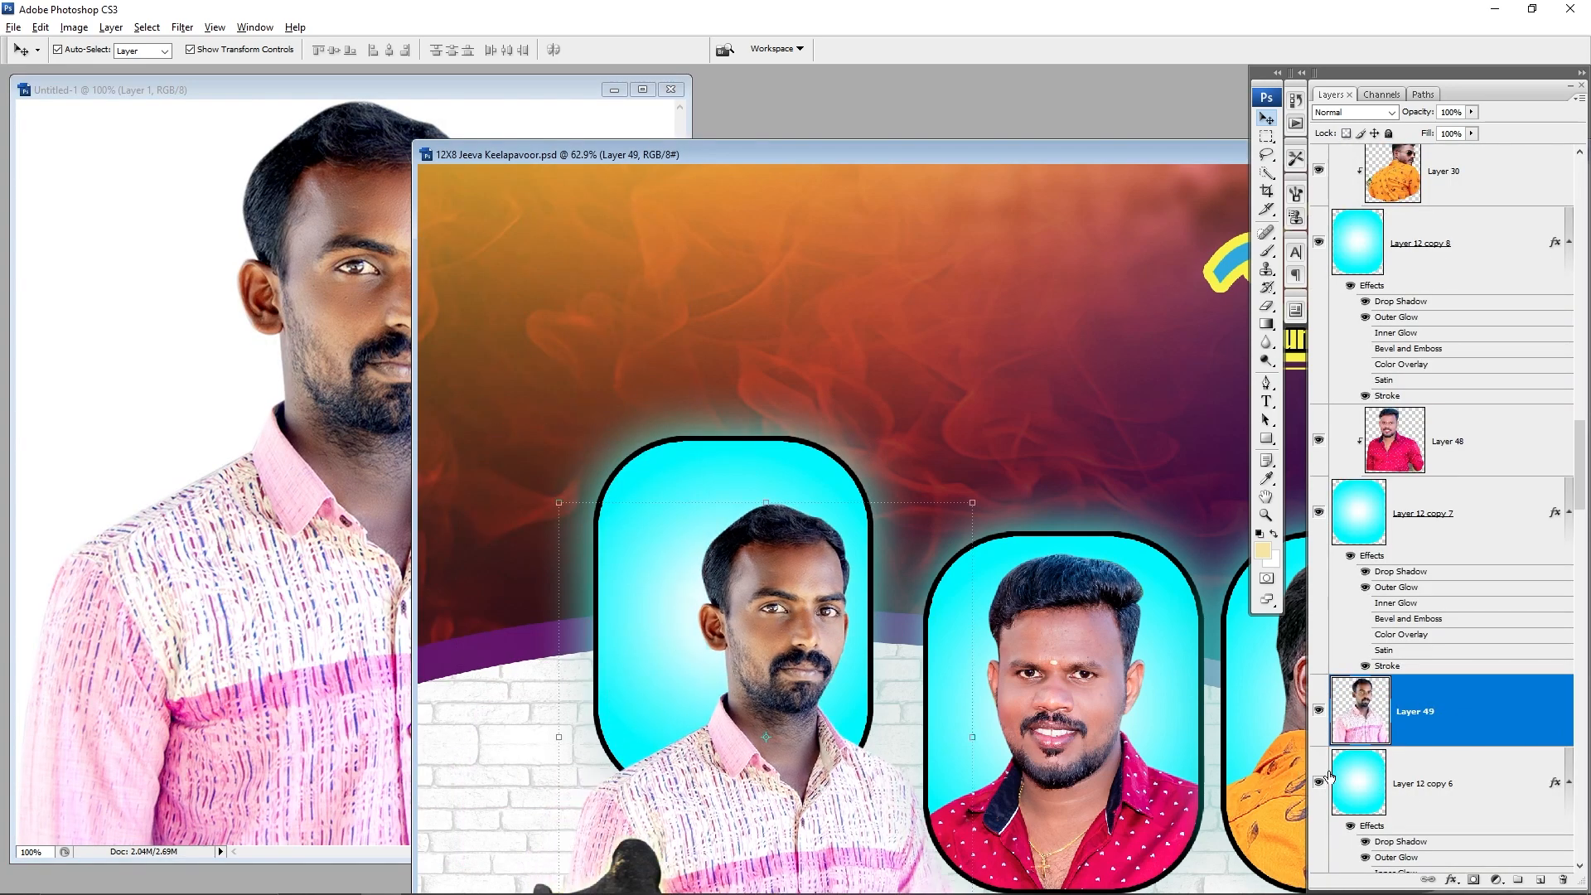
click(1424, 798)
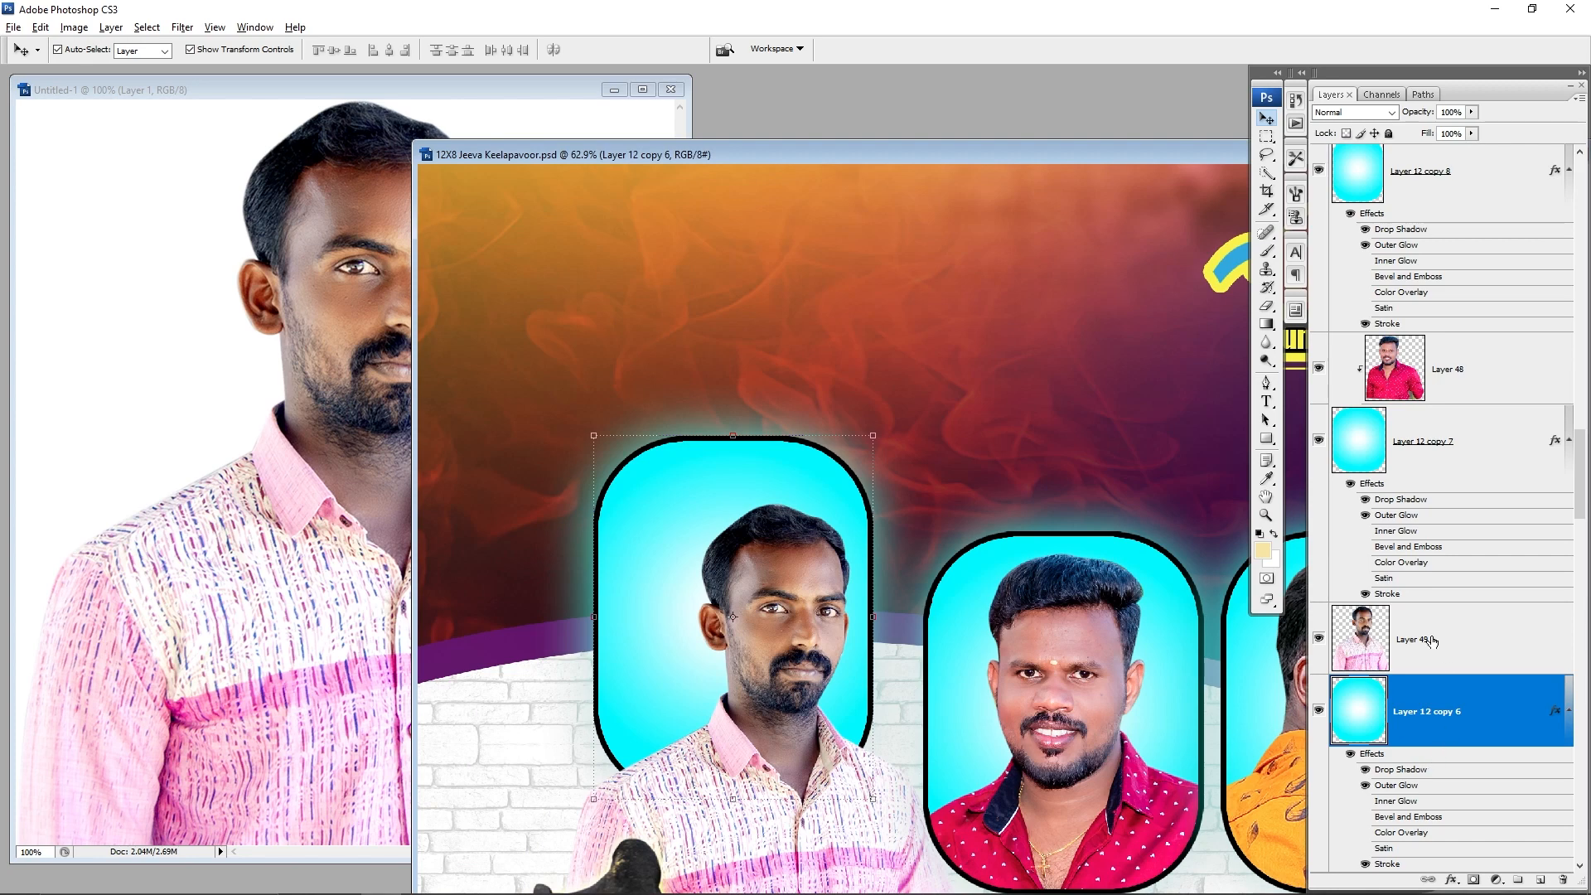
click(1434, 646)
drag(813, 611, 769, 580)
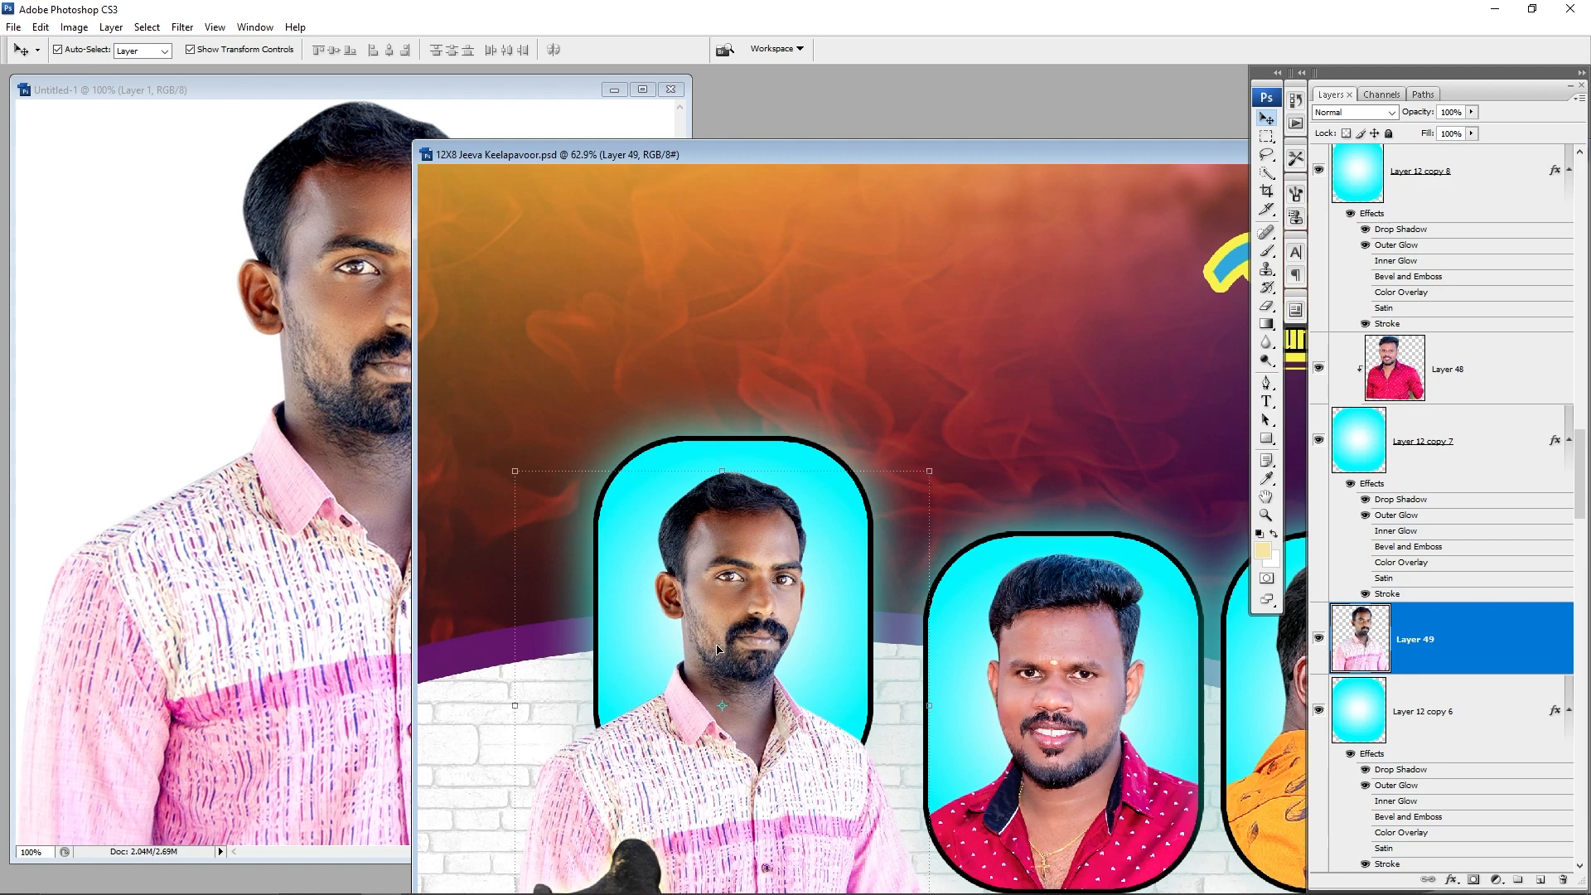
Step: Try clipping the portrait on Layer 49 to the cyan frame, undo a small move and release the clipping mask
key(ctrl+alt+g)
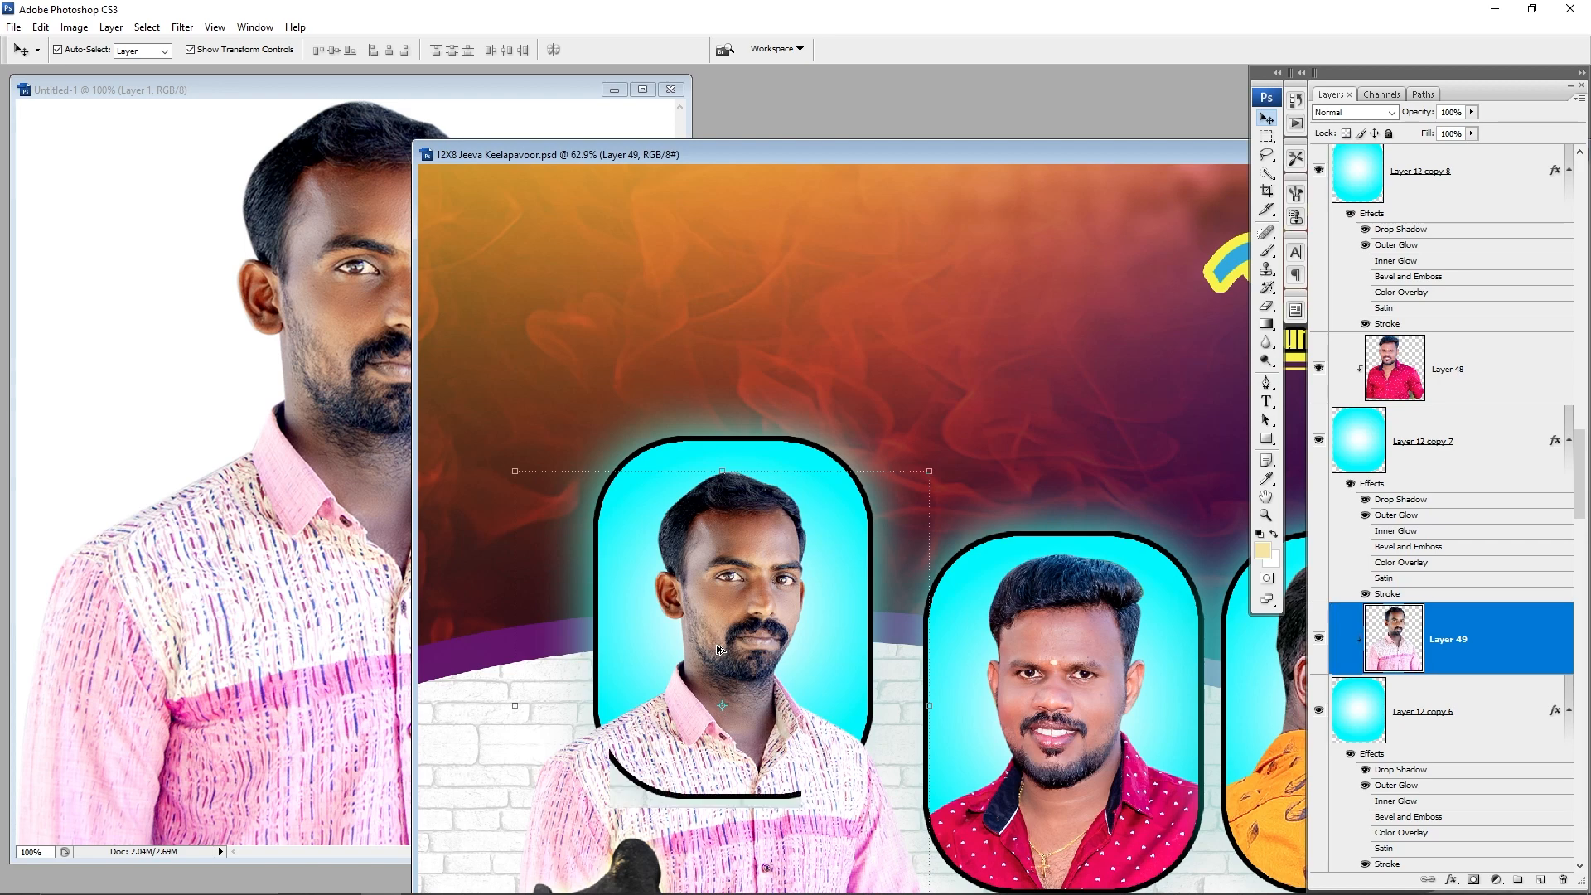
drag(748, 626, 761, 602)
key(ctrl+z)
key(ctrl+alt+g)
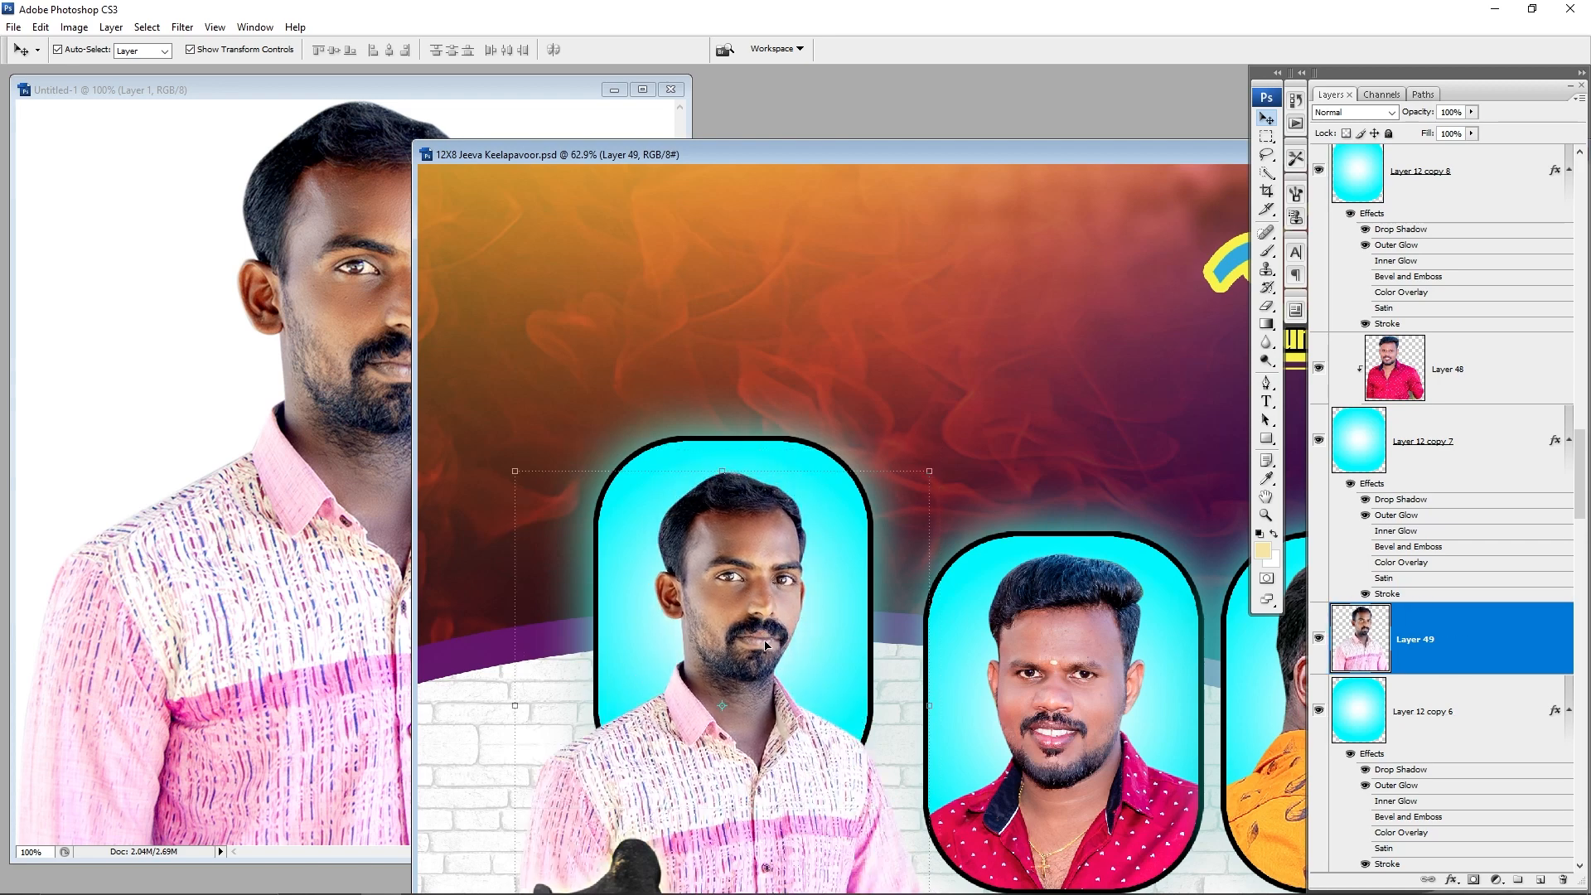
Step: Move the unclipped portrait off to one side and raise the empty cyan frame higher on the banner
drag(746, 623, 488, 614)
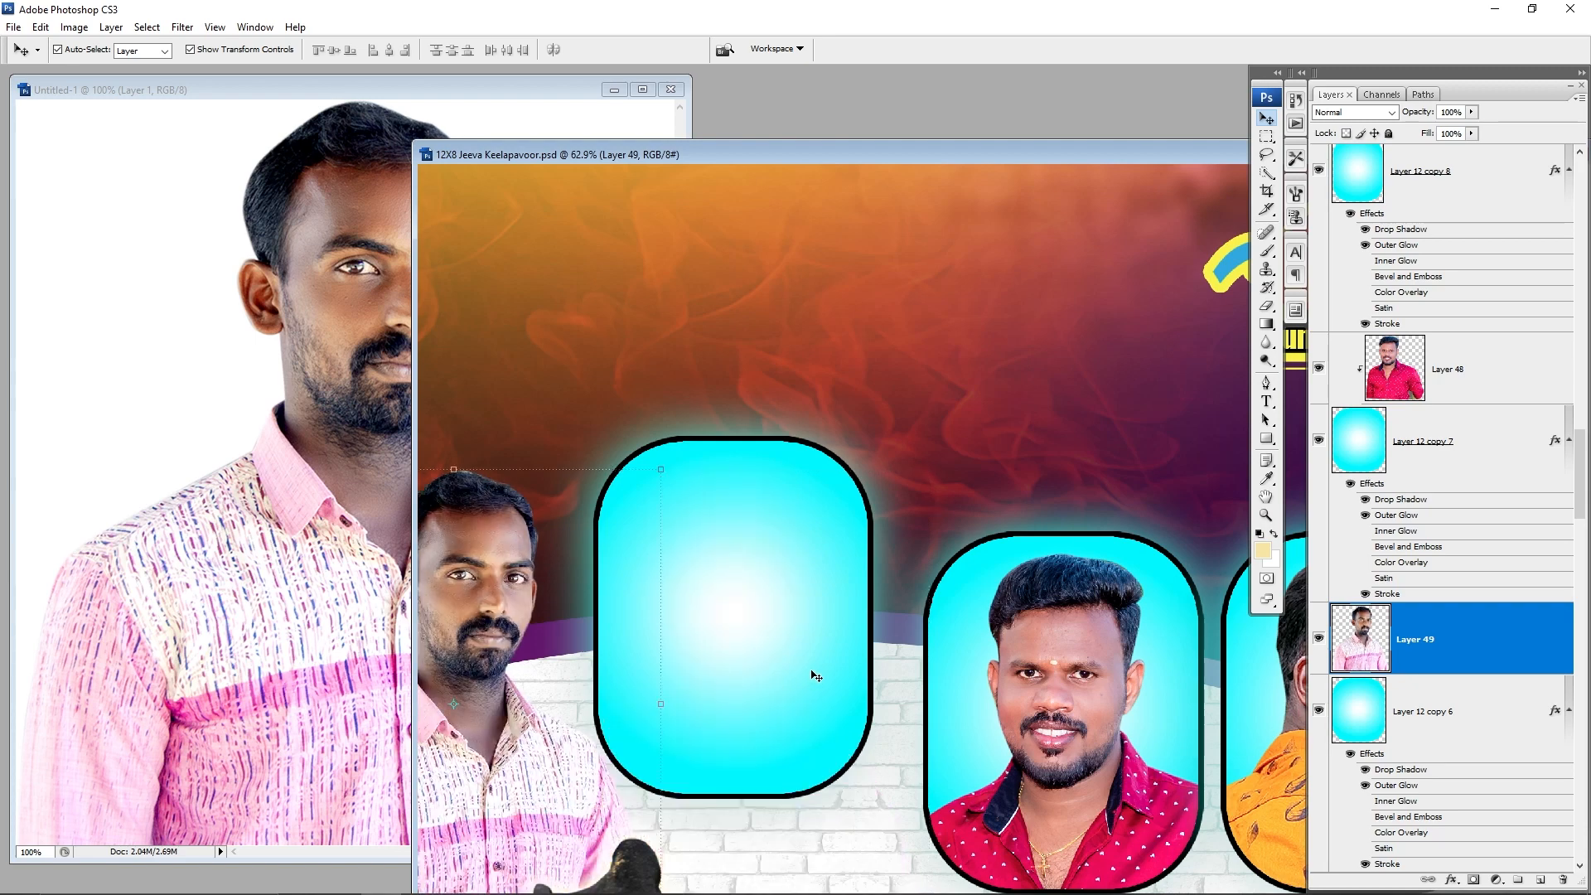
click(779, 548)
drag(771, 482, 791, 372)
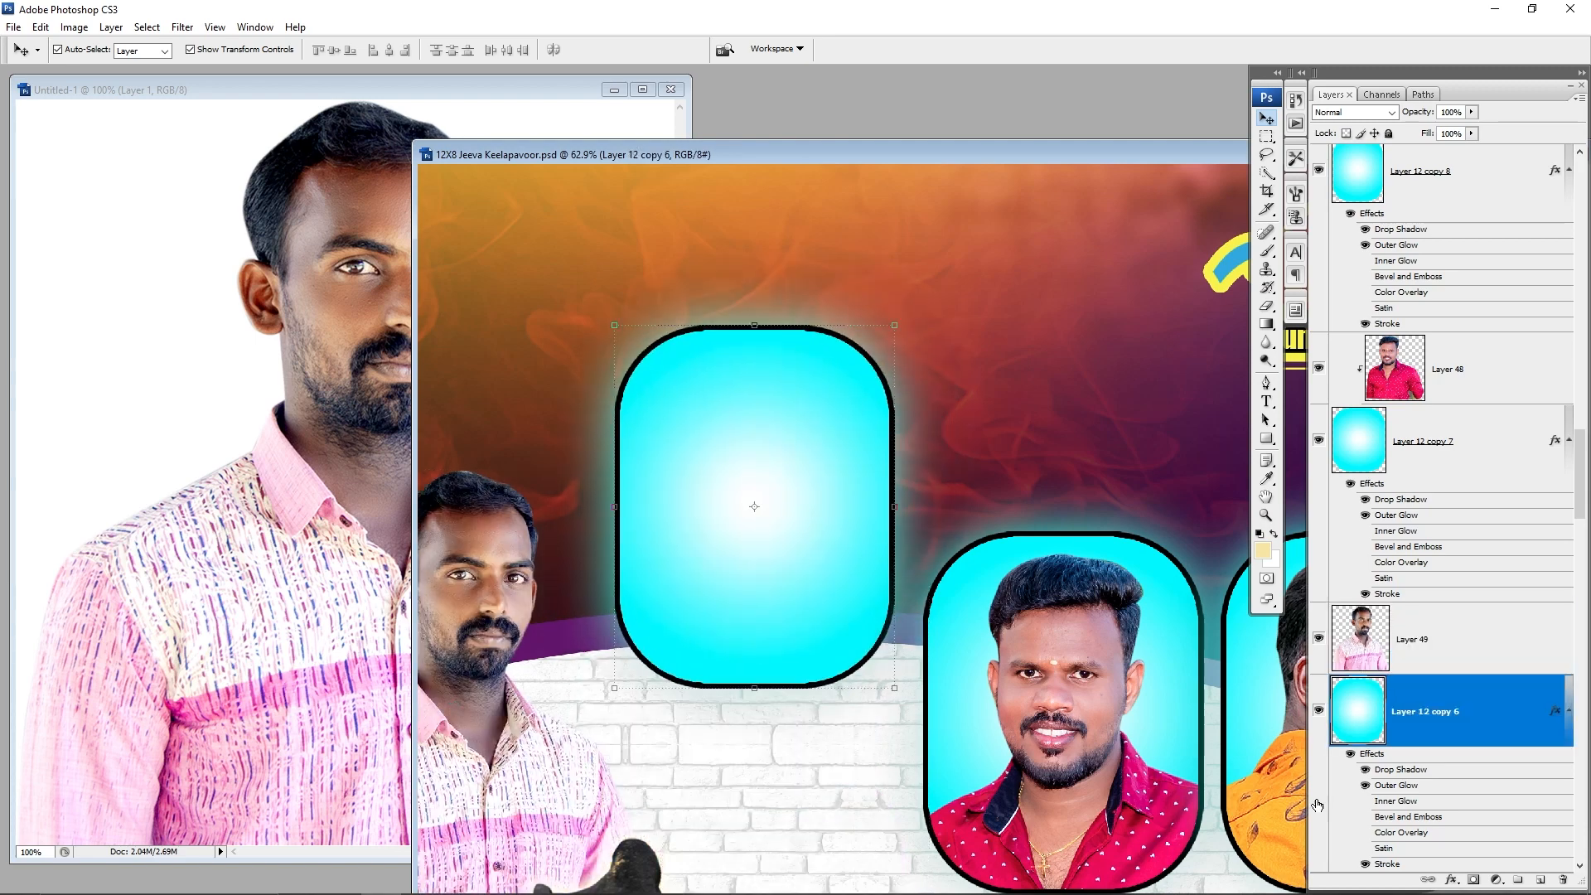
Step: Turn on the Color Overlay of Layer 12 copy 6 and accept its Layer Style settings
click(1363, 833)
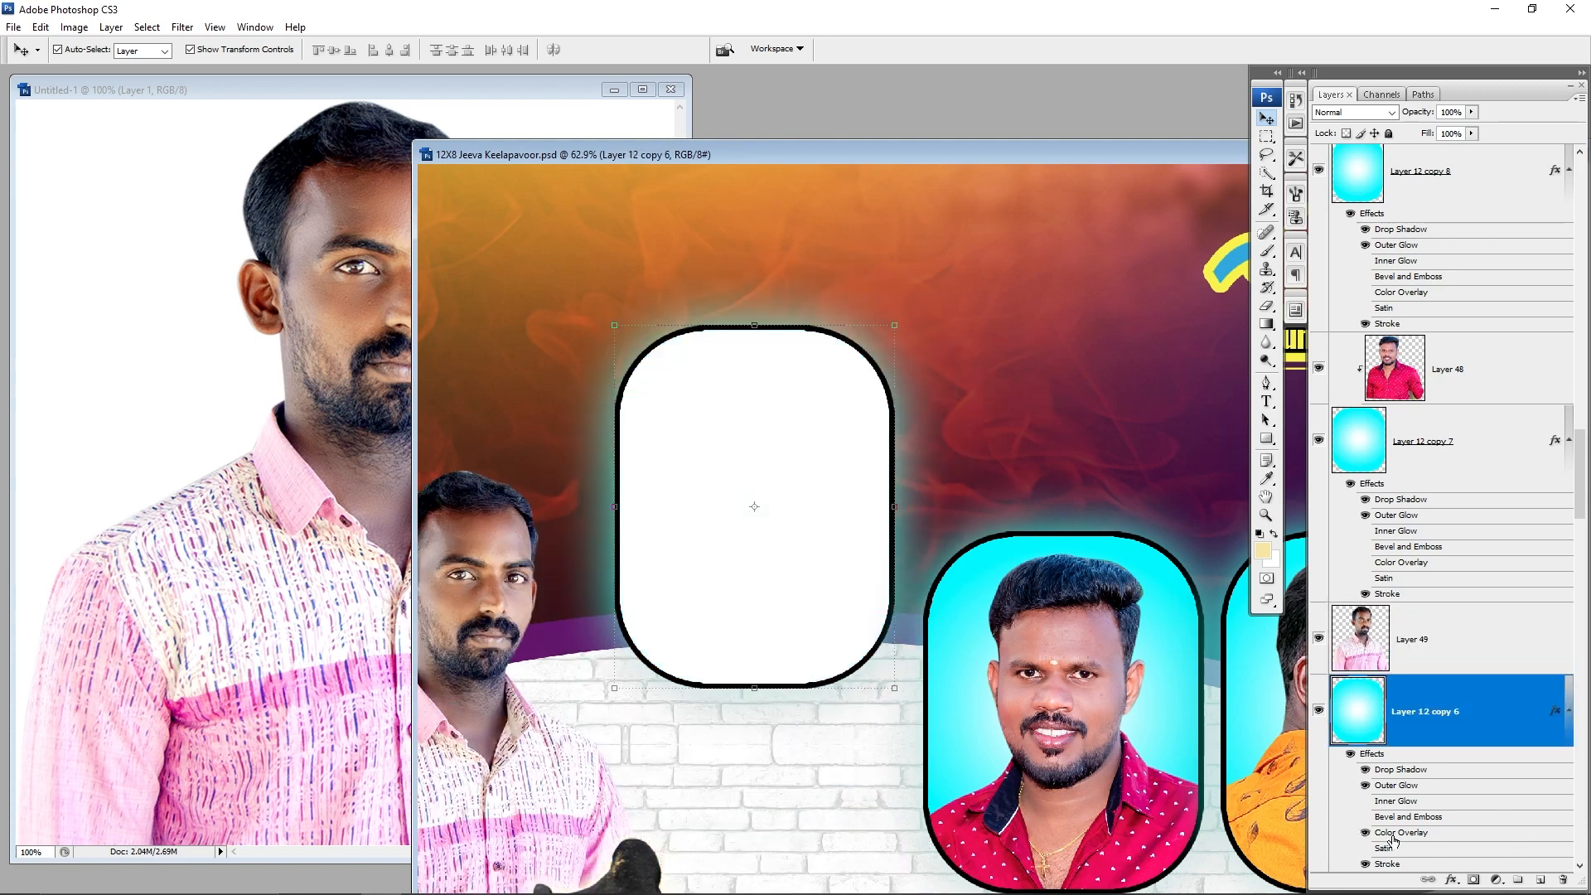
double_click(1495, 729)
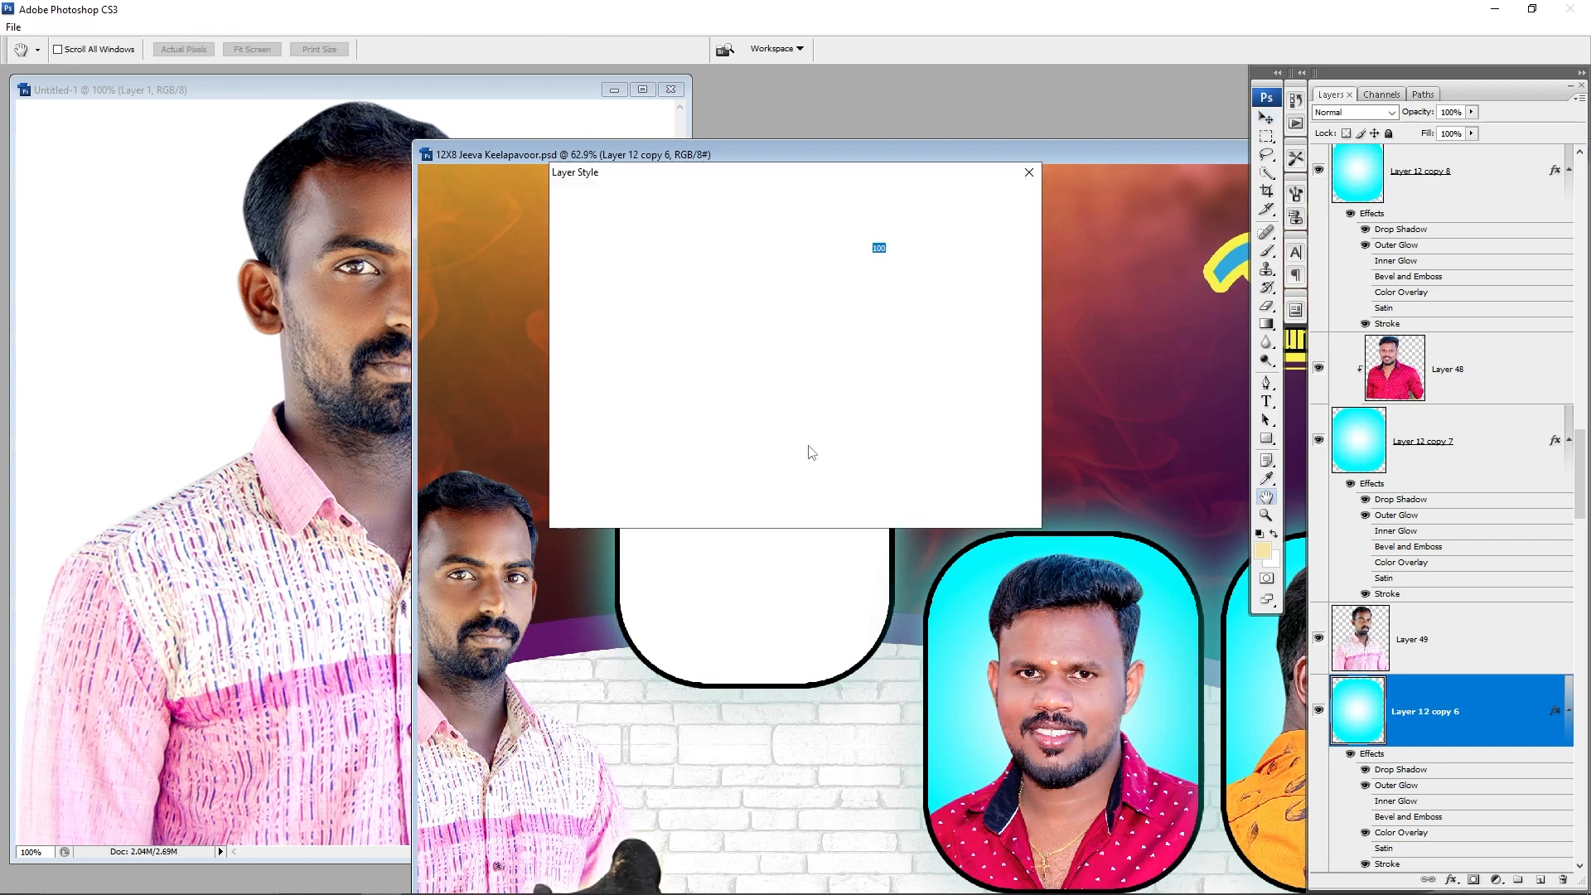
drag(705, 165, 1032, 196)
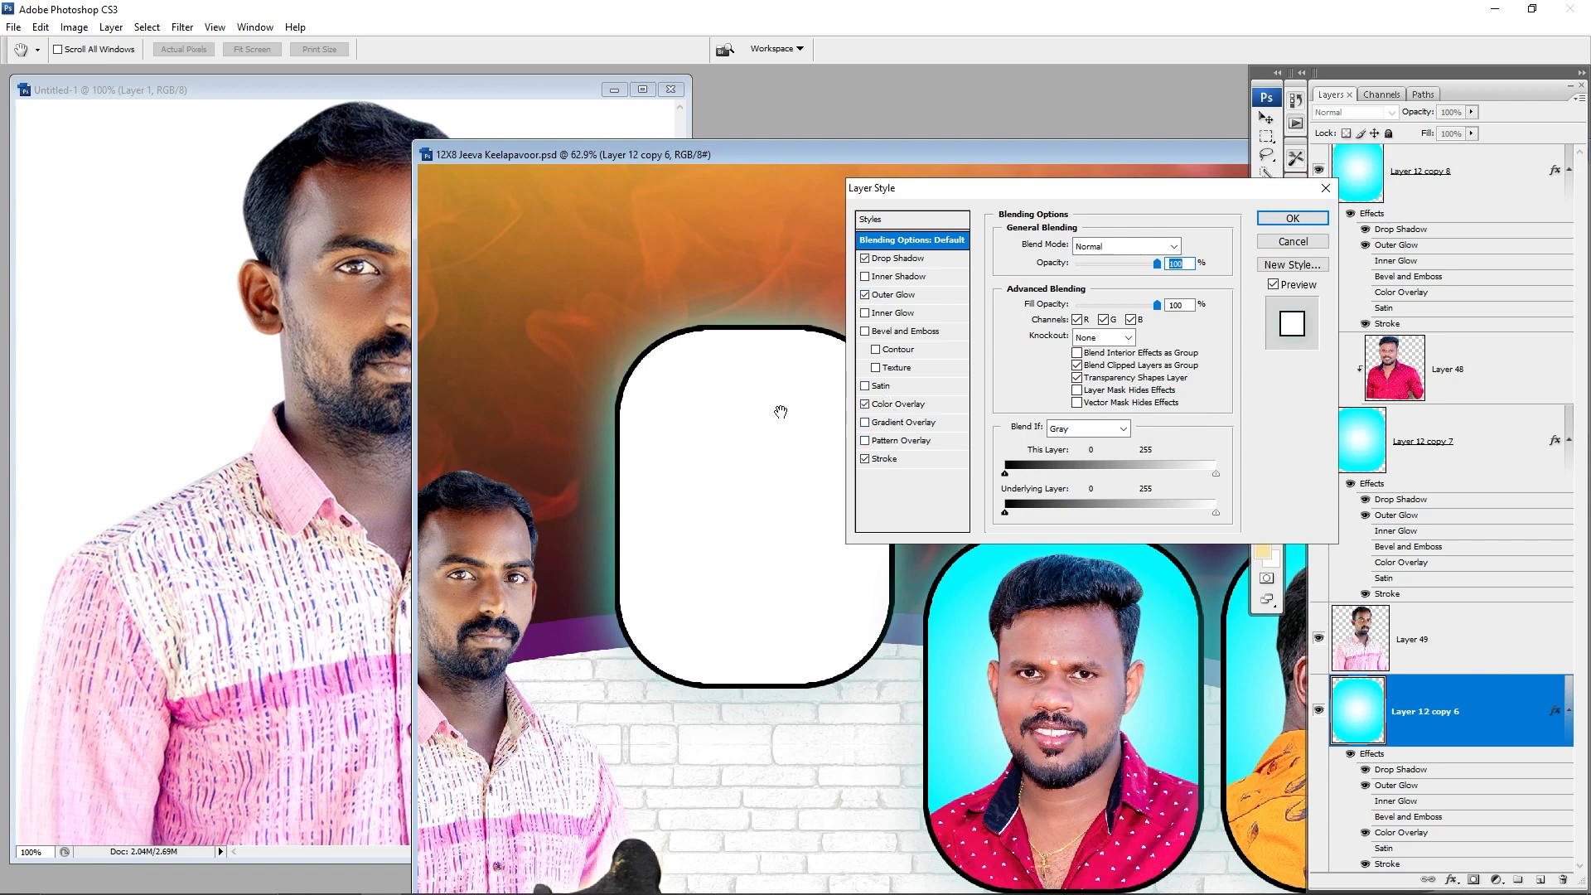
click(1292, 218)
Step: Clip the portrait, placed over the raised frame, to Layer 12 copy 6 and turn off the frame's Color Overlay
drag(518, 776, 771, 632)
key(ctrl+alt+g)
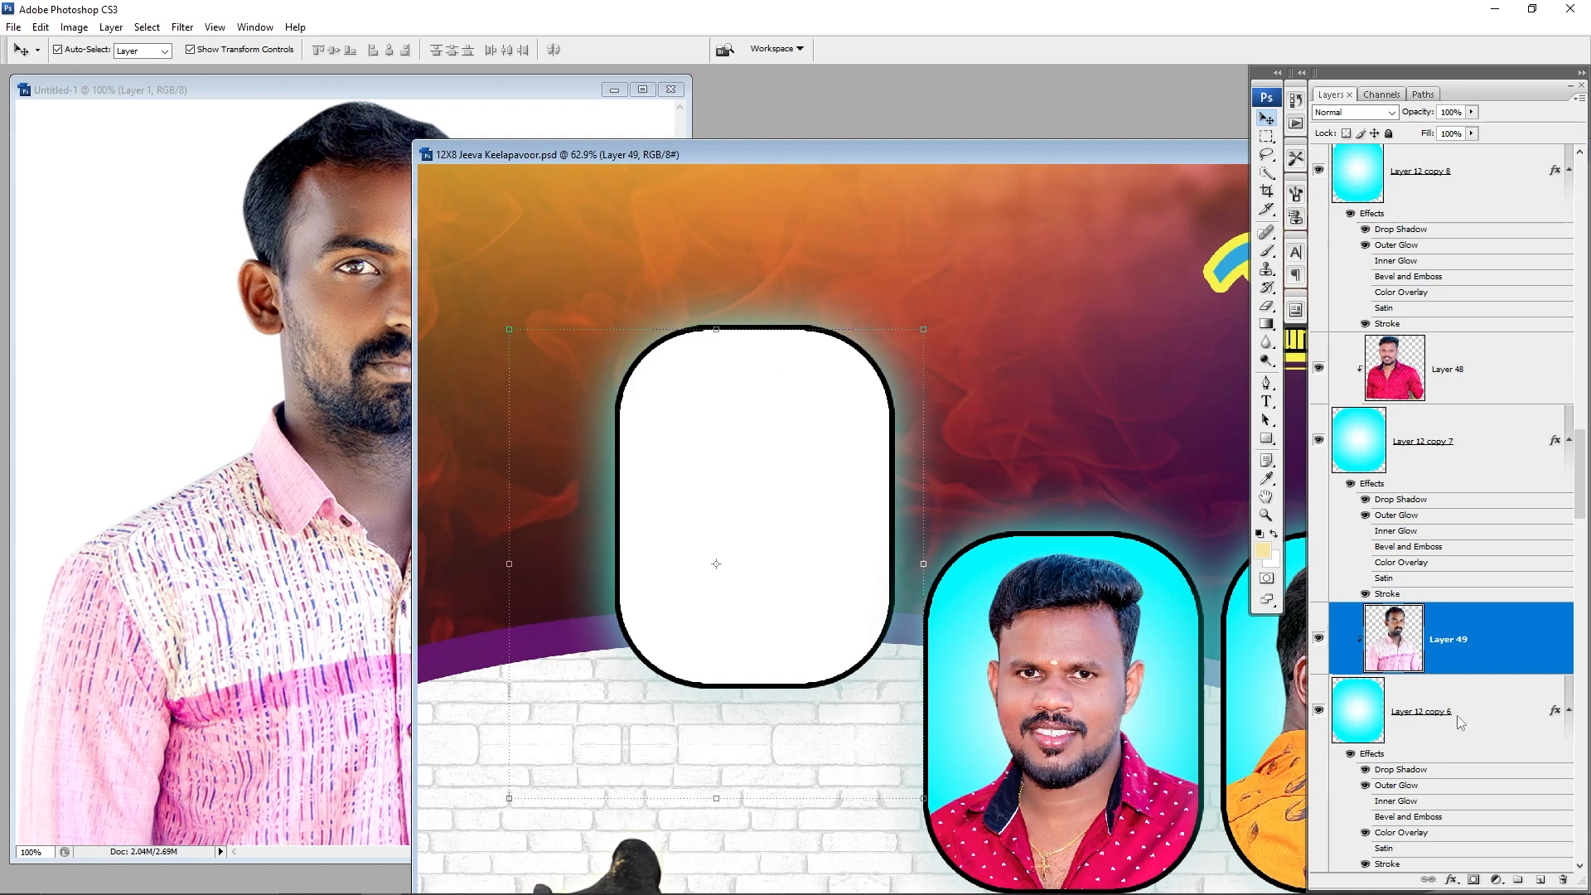
scroll(1409, 765, down, 1)
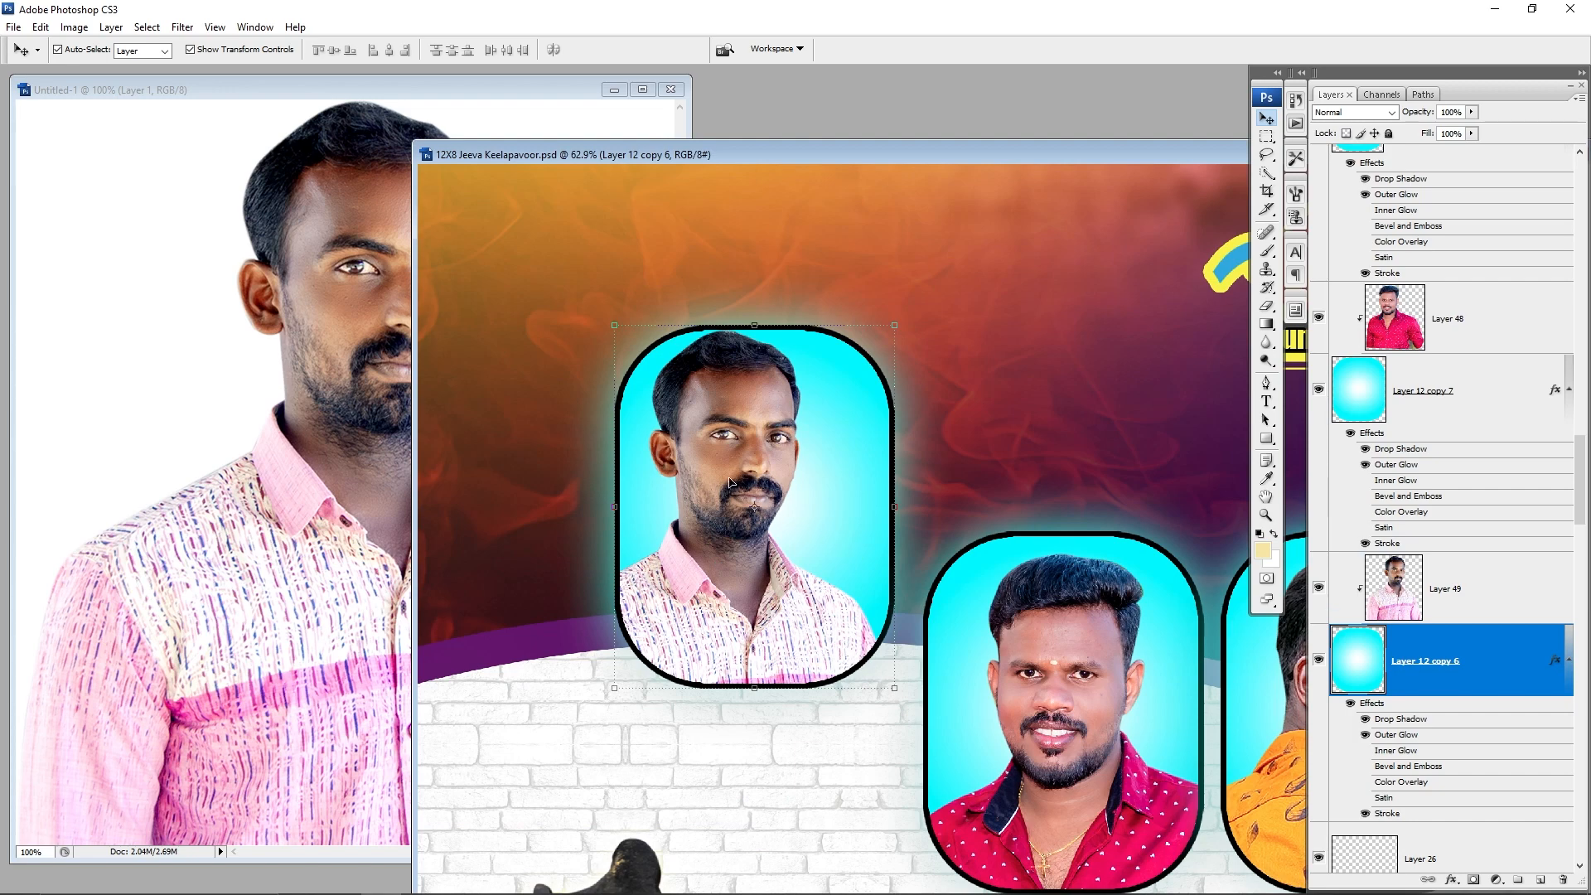
Step: Shift the clipped portrait down inside its cyan frame and move the frame slightly up and across on the banner
drag(729, 474, 778, 539)
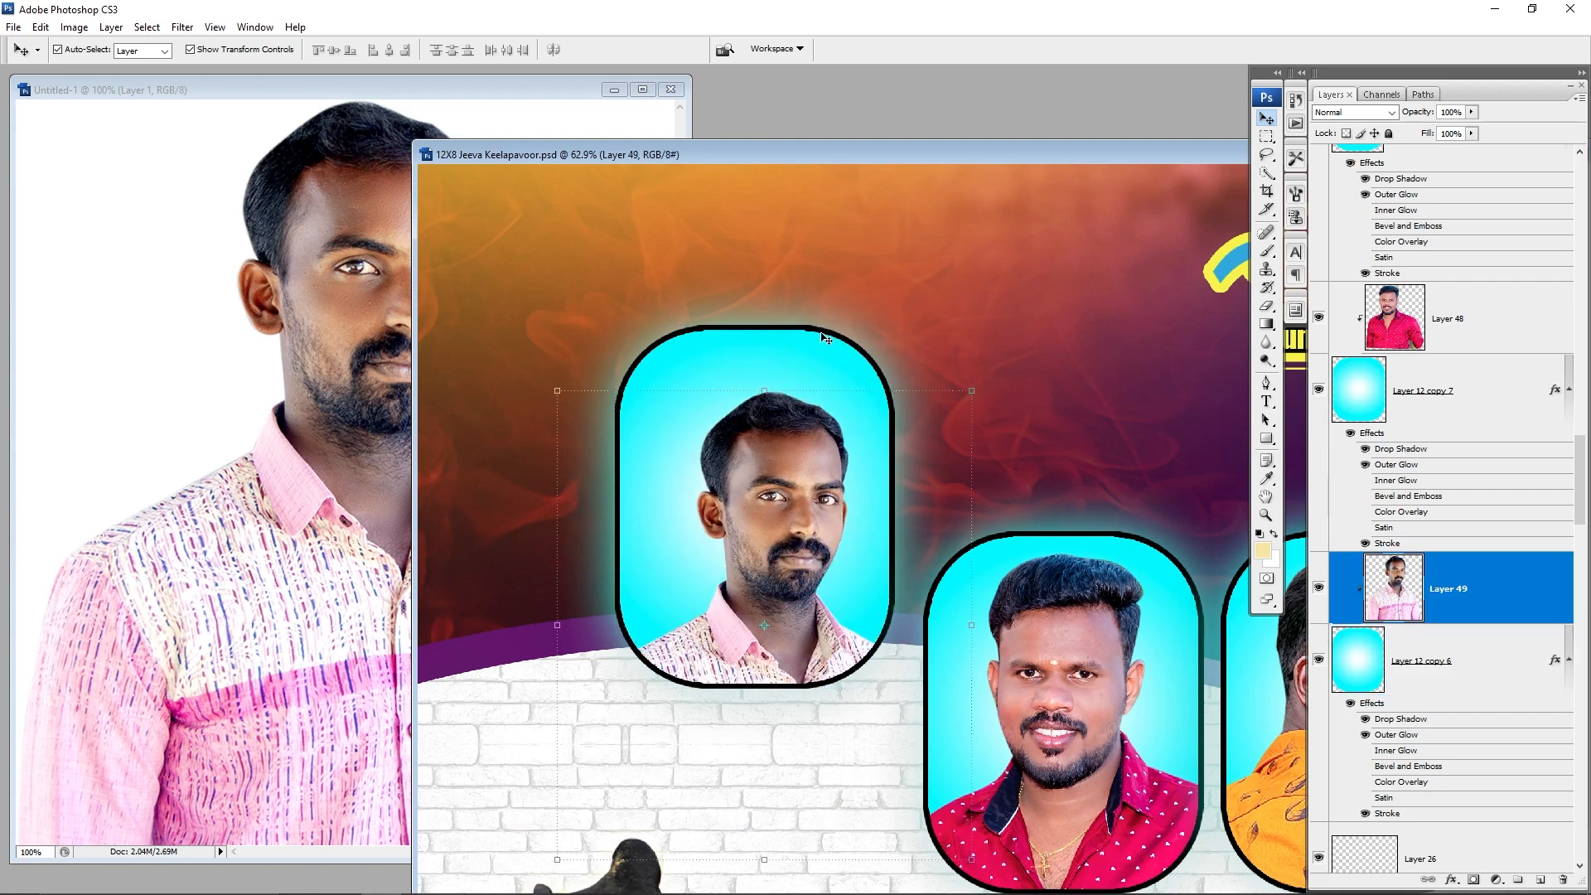
drag(822, 338, 800, 337)
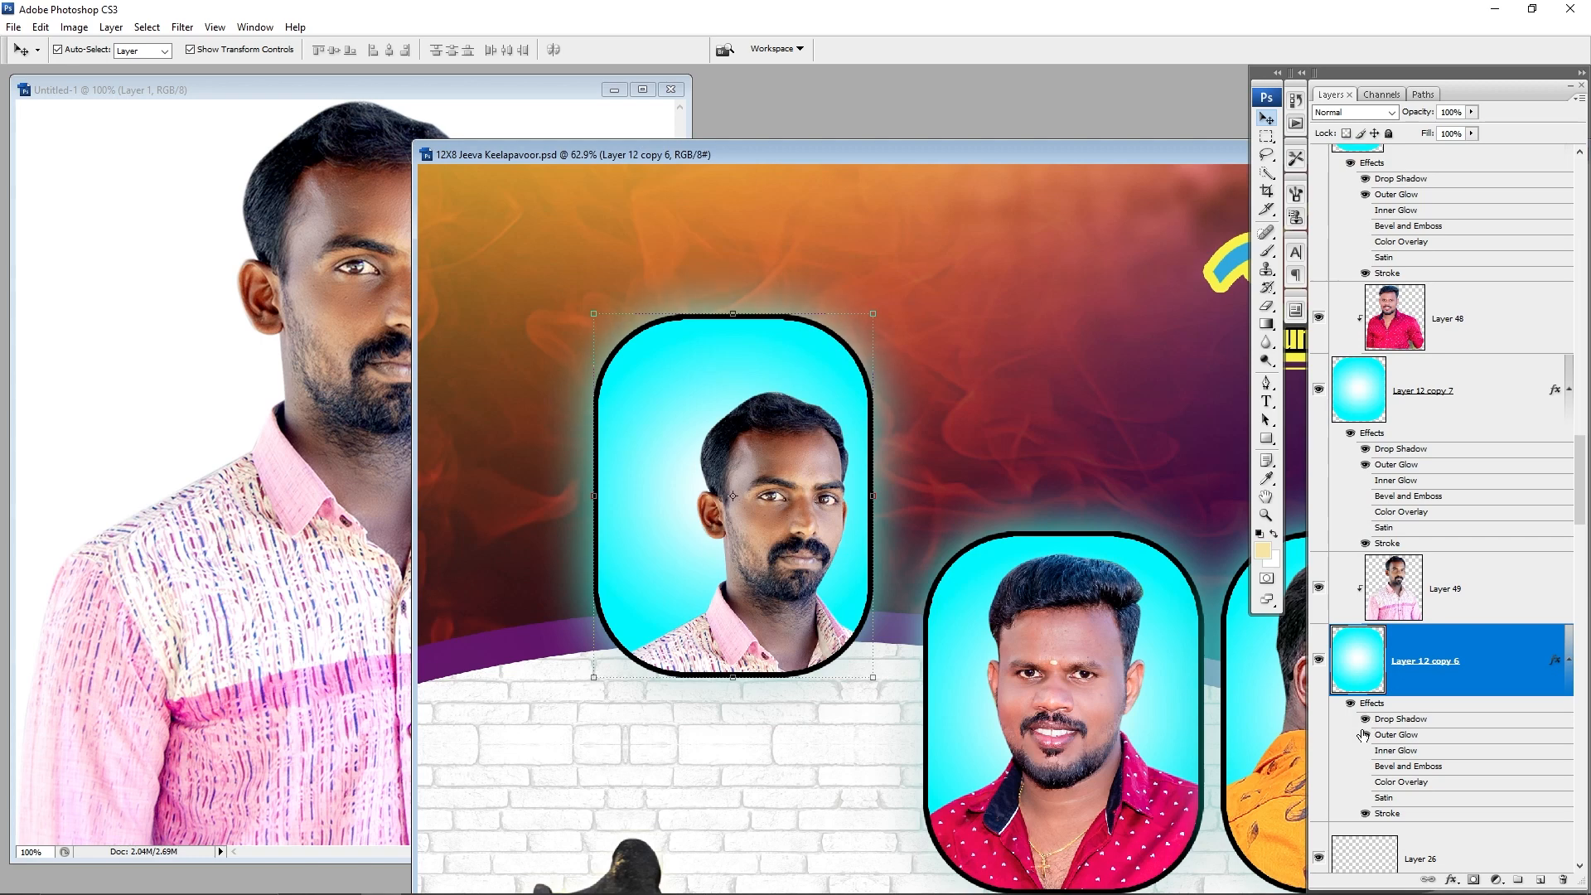
Step: Toggle the Outer Glow and Stroke effects of Layer 12 copy 6 off and back on
click(1364, 734)
click(1365, 734)
click(1365, 813)
click(1365, 813)
Step: Release the portrait on Layer 49 from its clipping mask and delete that layer, leaving the cyan frame empty
ctrl+click(1367, 655)
drag(799, 494, 637, 561)
key(ctrl+d)
key(ctrl+alt+g)
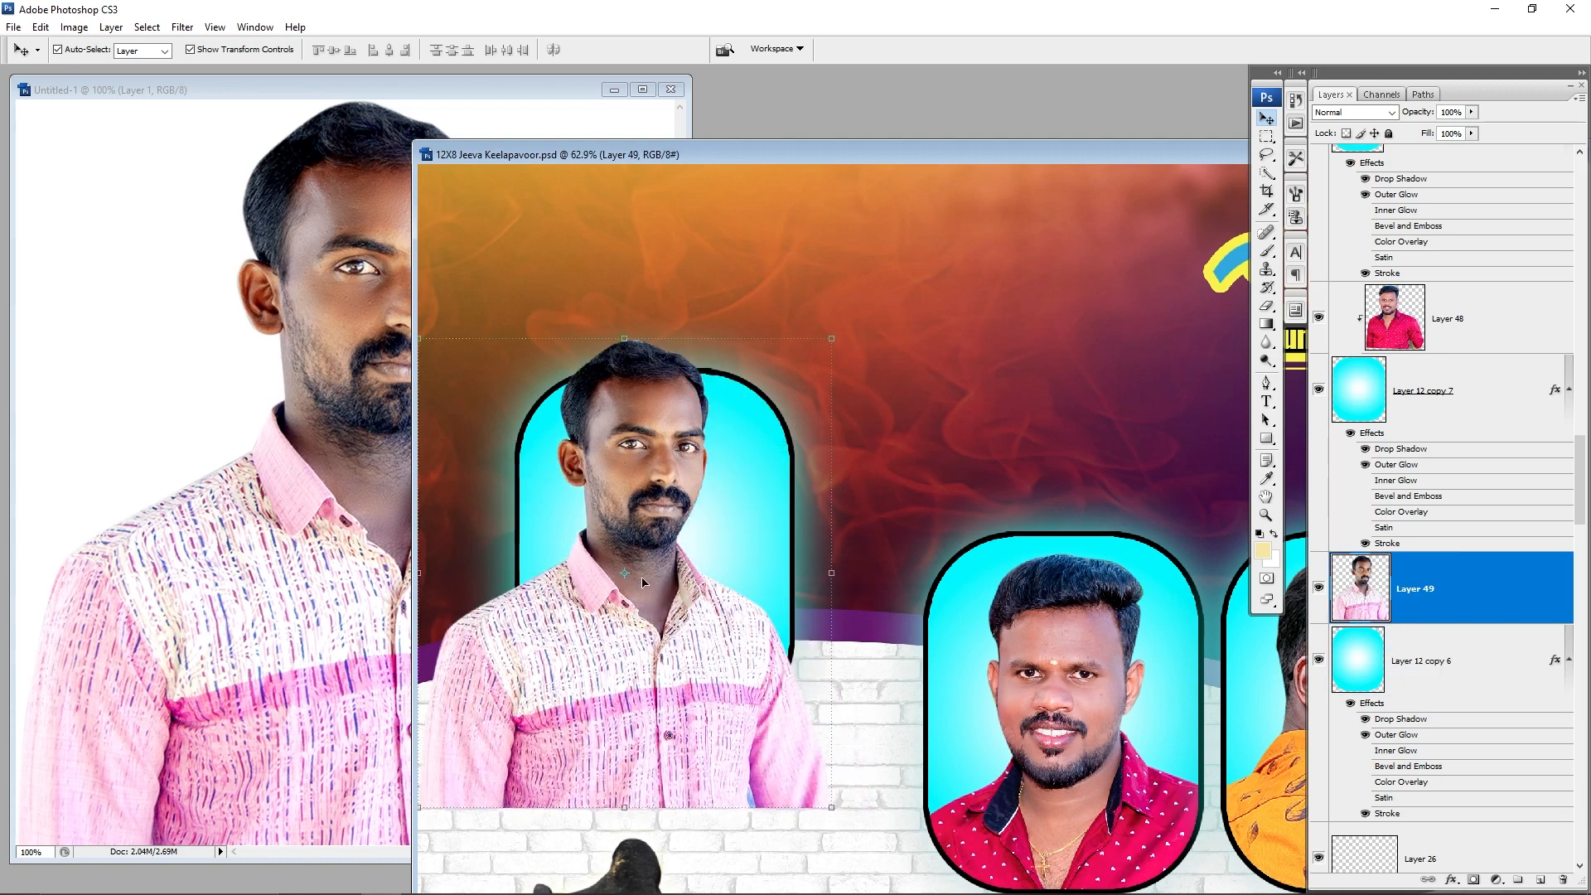
key(Delete)
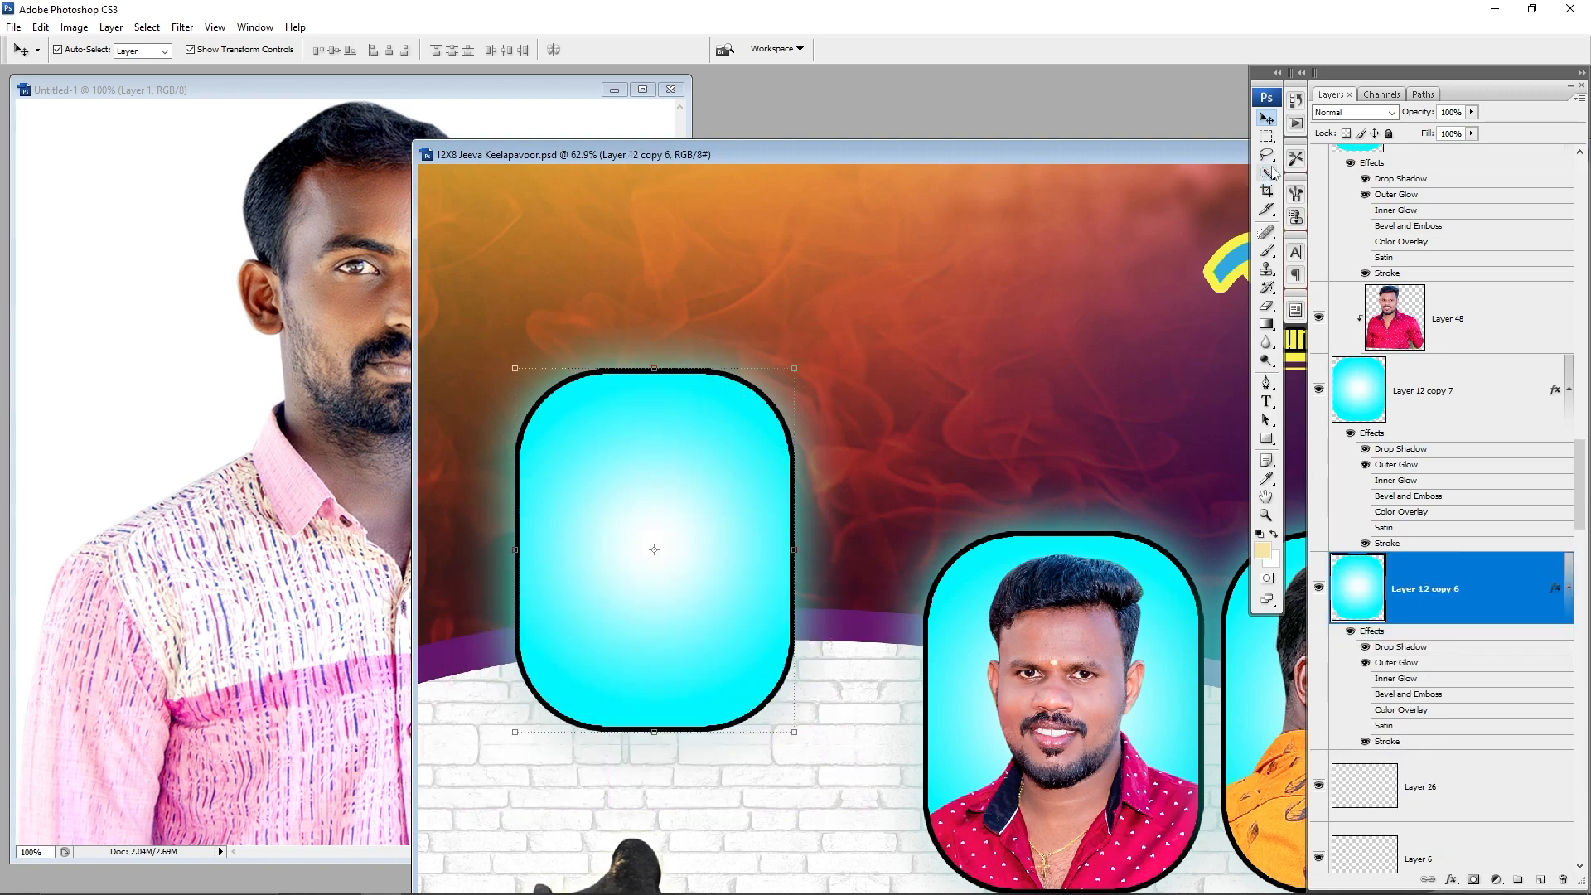
Step: Select the whole cyan fill of the empty frame on Layer 12 copy 6 with the Magic Wand at tolerance 32
click(1268, 173)
right_click(1270, 174)
click(1334, 191)
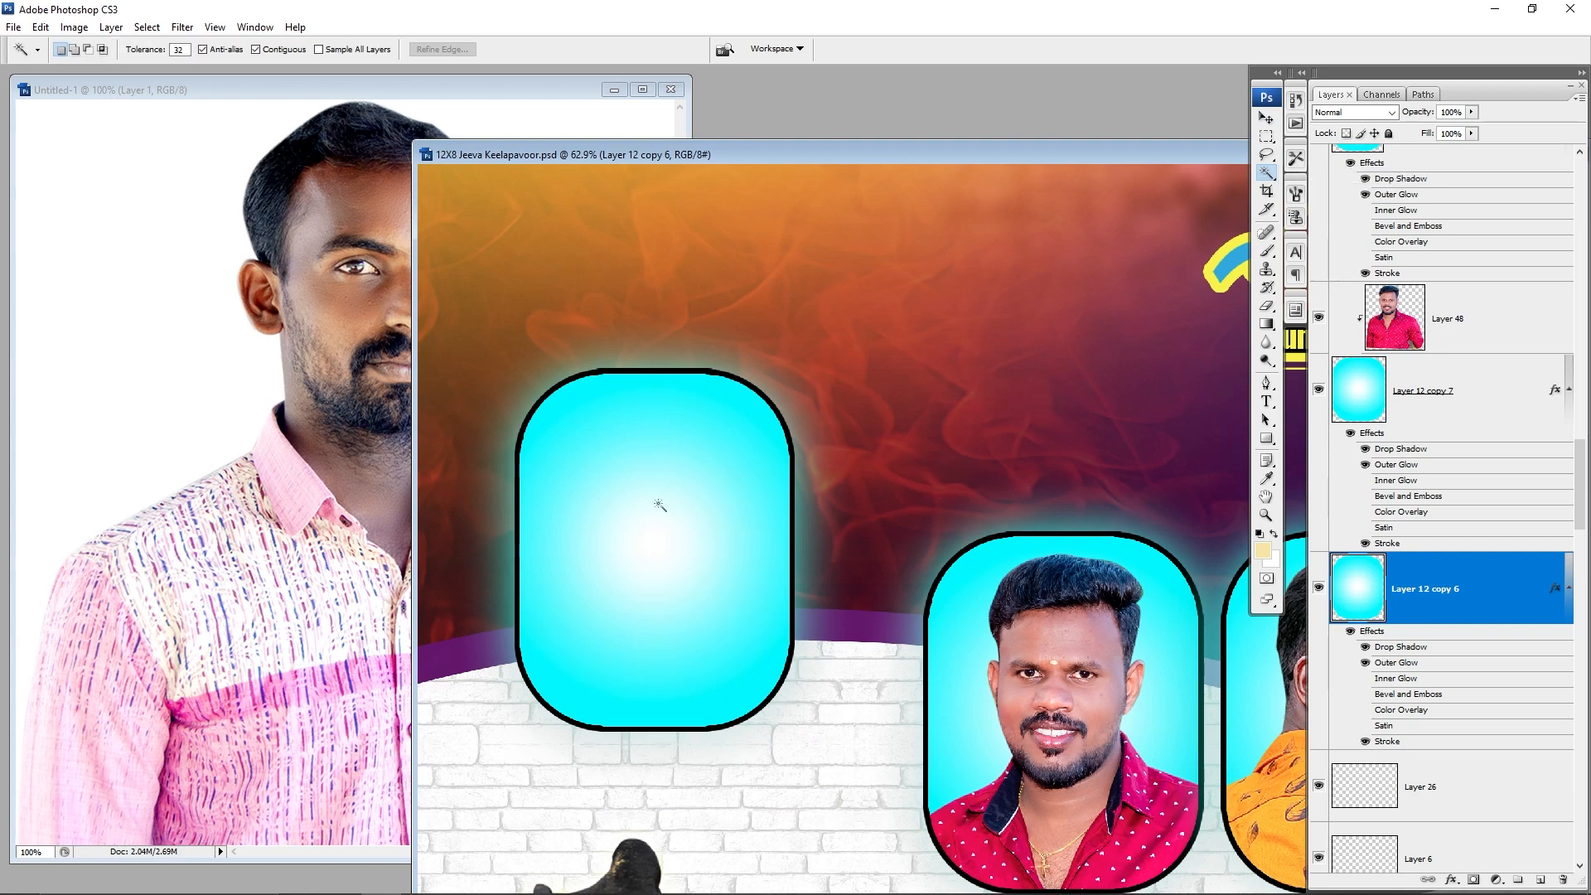
click(656, 503)
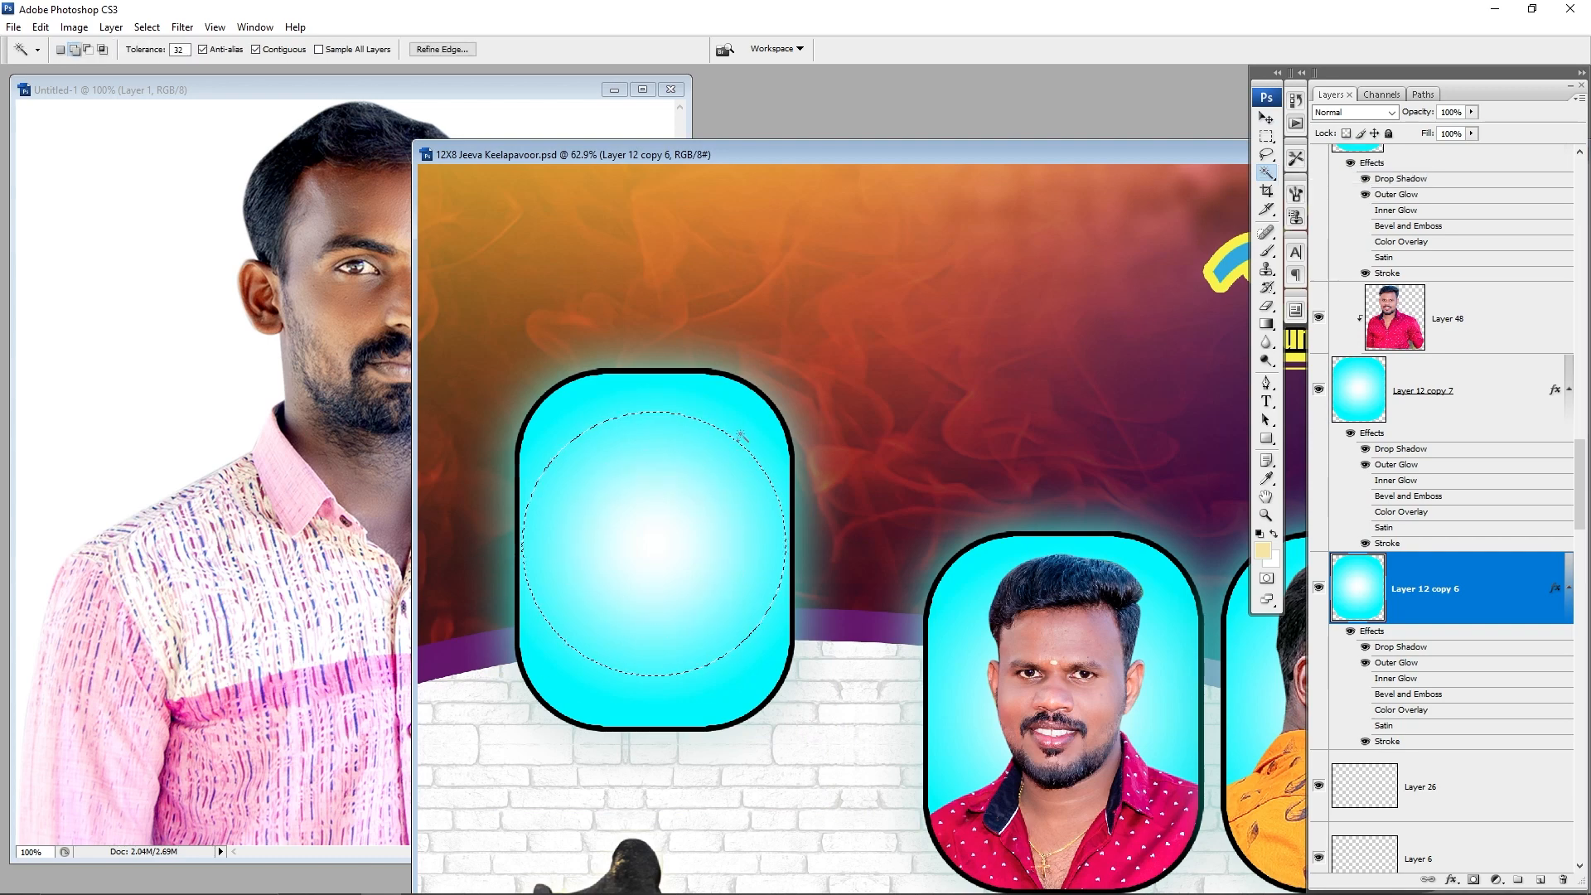
click(744, 418)
Step: Copy the whole portrait from Untitled-1, paste it into the frame's selection, and lower it so the head fits inside the frame
click(325, 387)
key(ctrl+a)
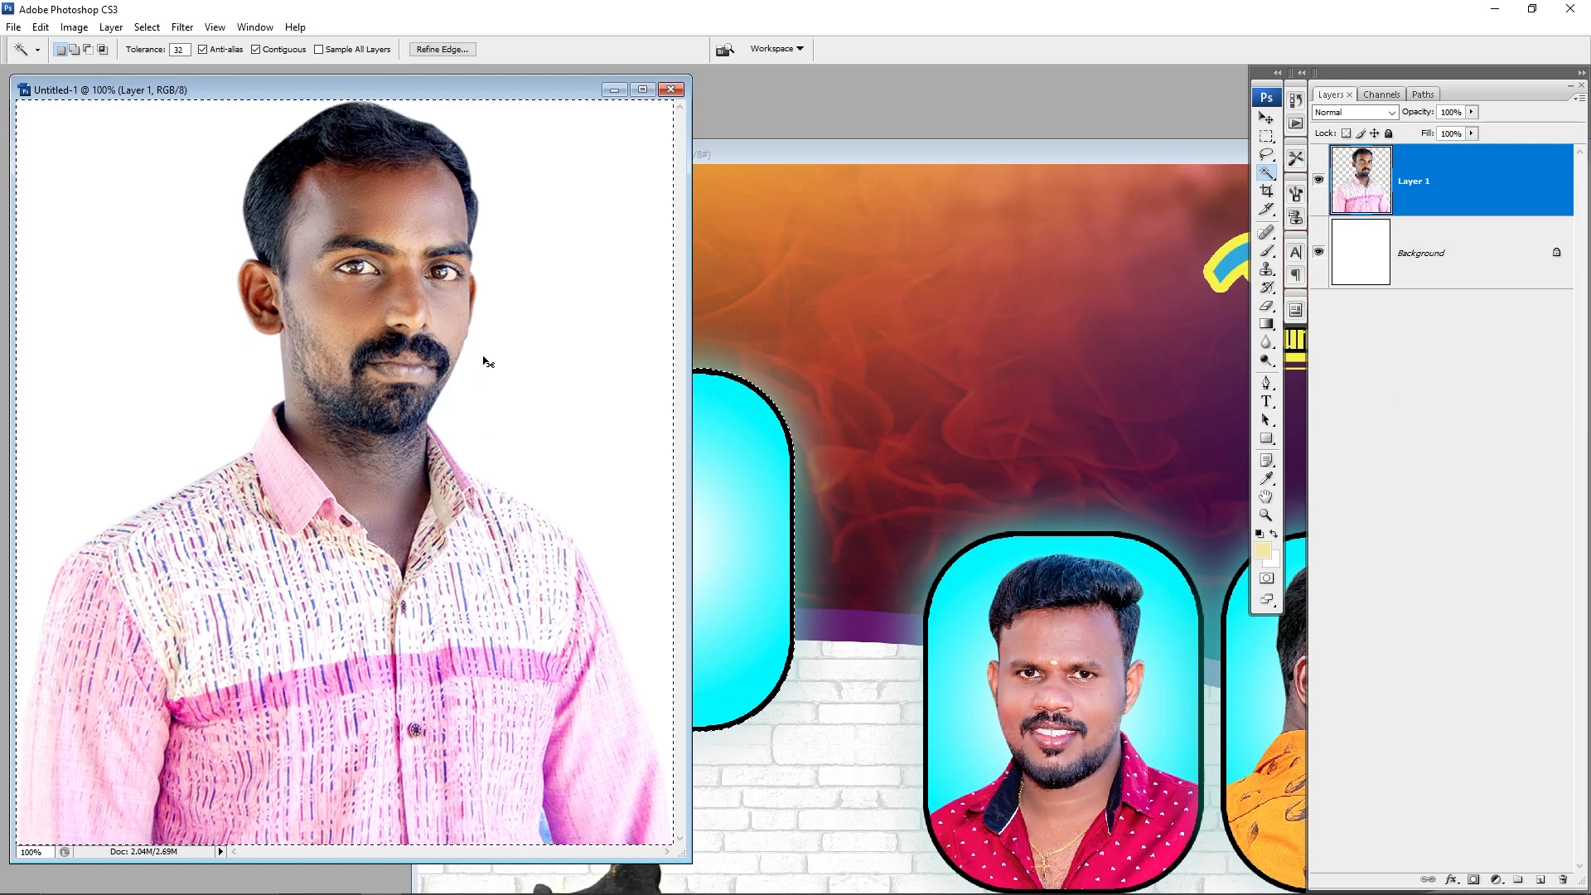
click(745, 639)
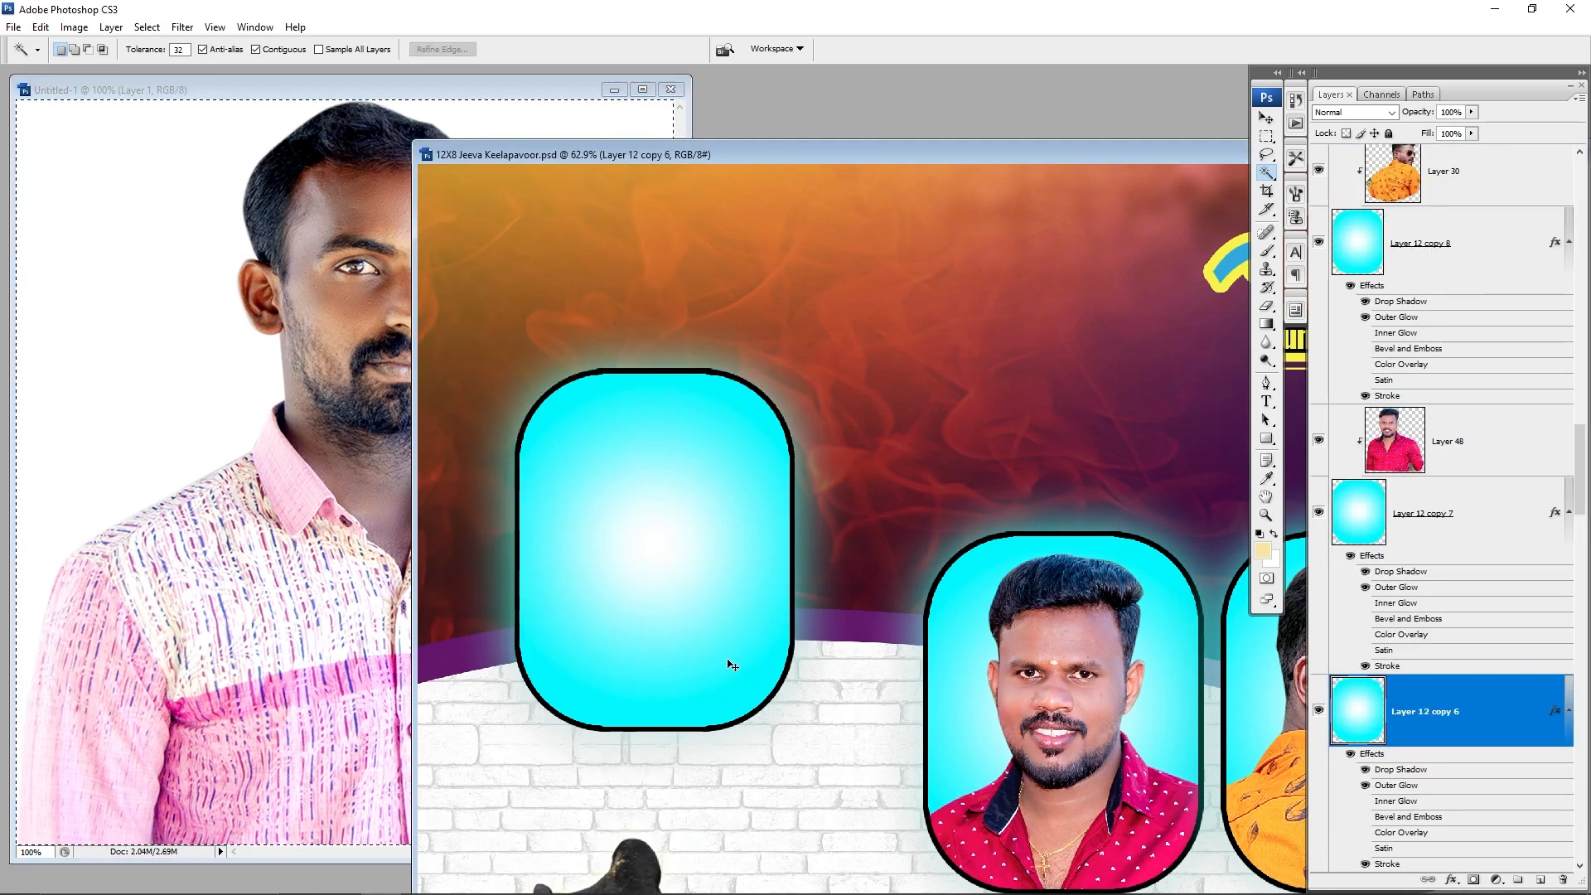
click(744, 667)
key(ctrl+shift+v)
key(v)
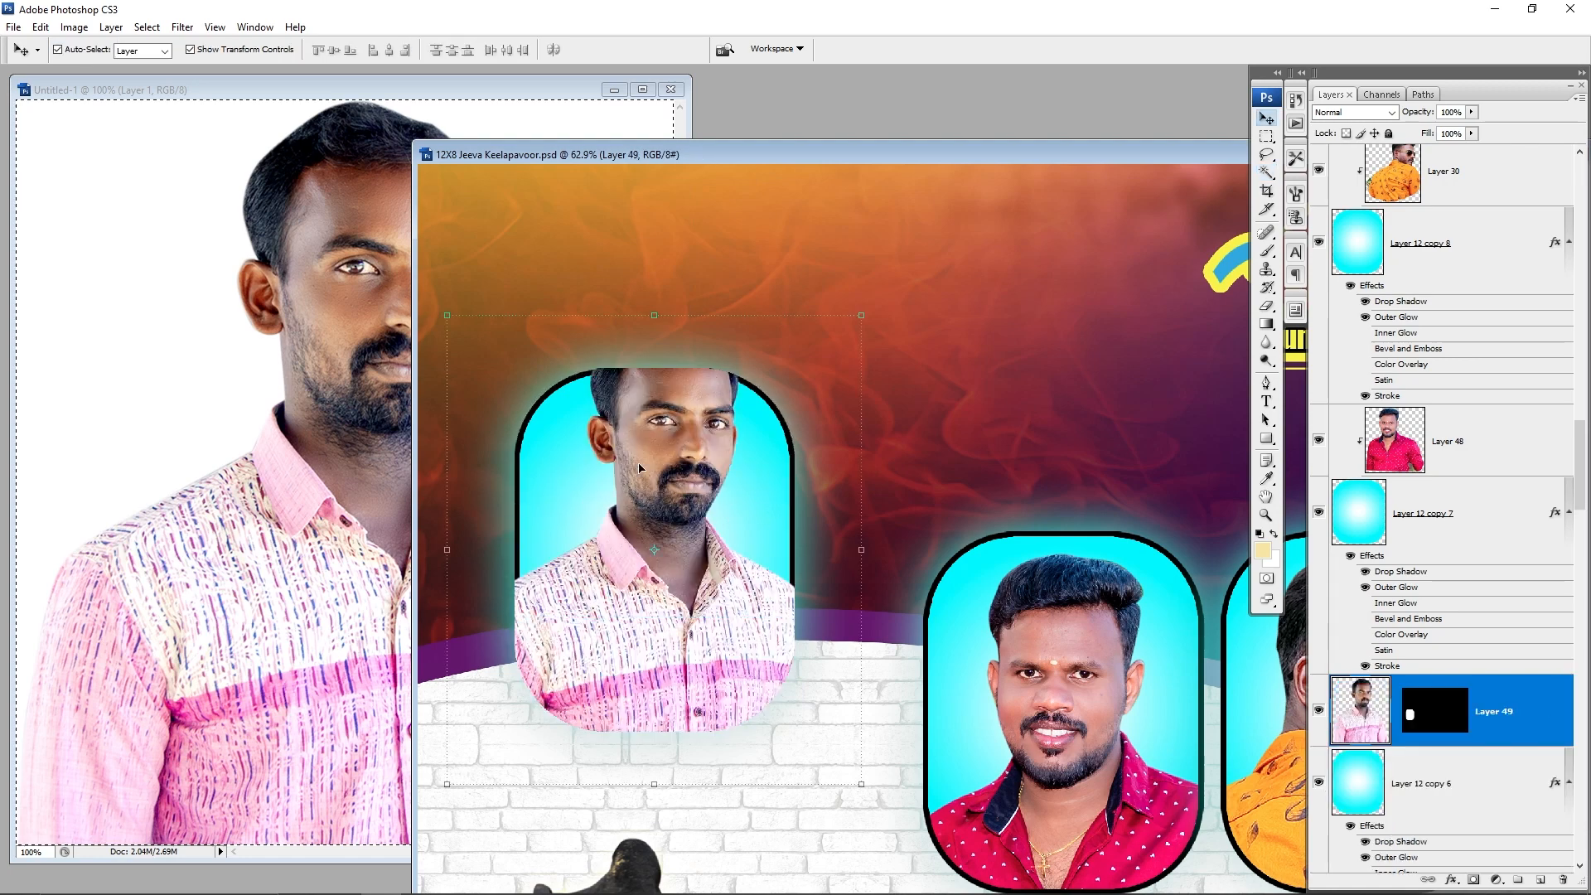
drag(638, 464, 635, 528)
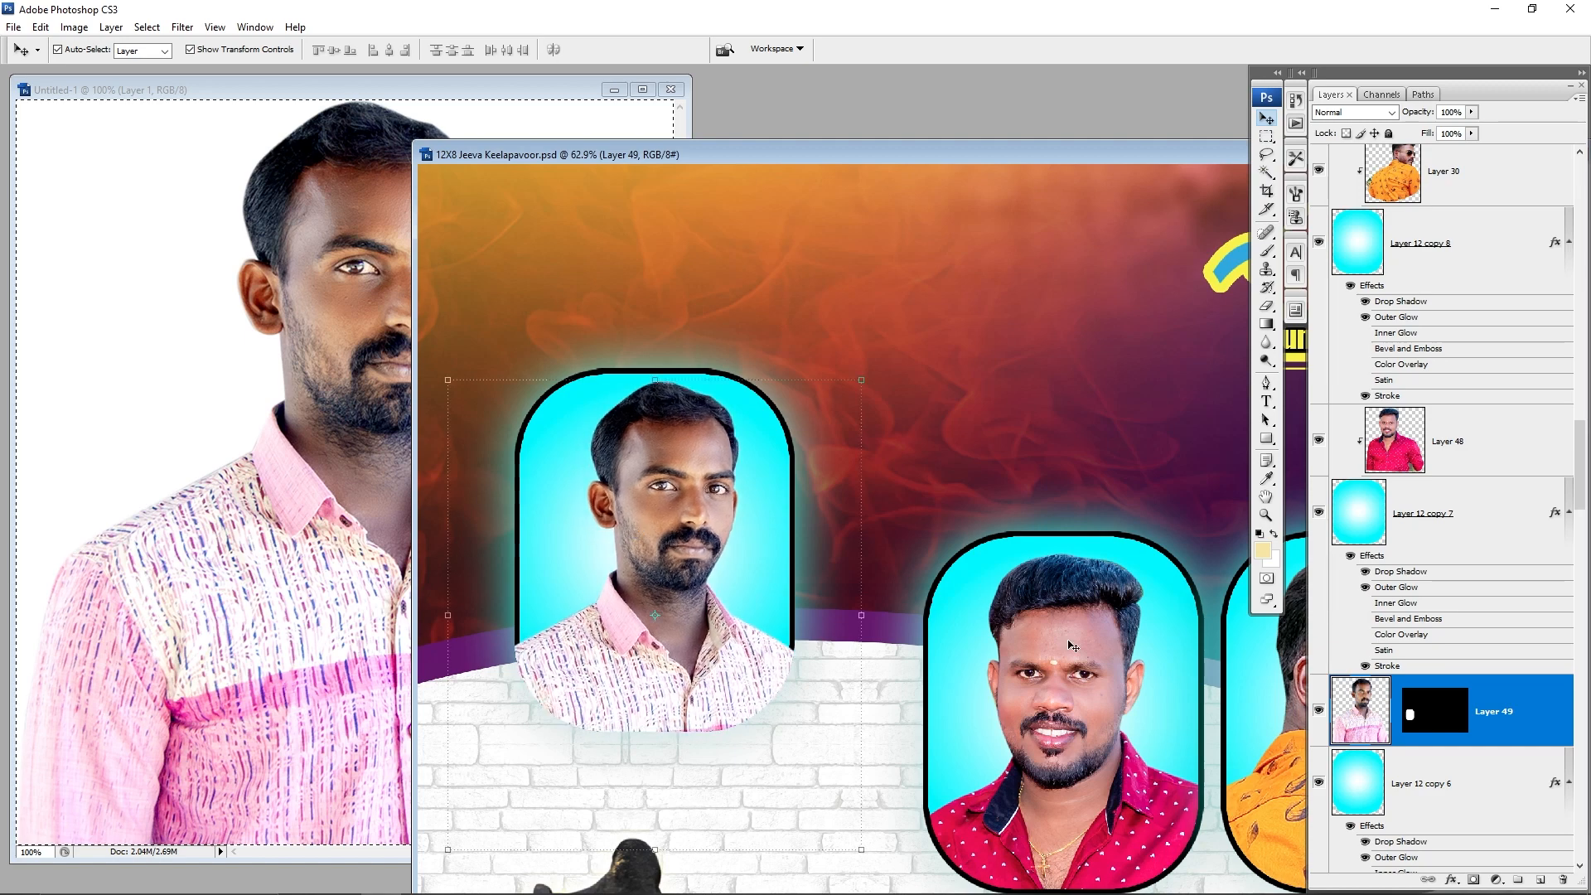
Step: Select Layer 49 and Layer 12 copy 6 together and shift the masked portrait and frame slightly as one
shift+click(1433, 794)
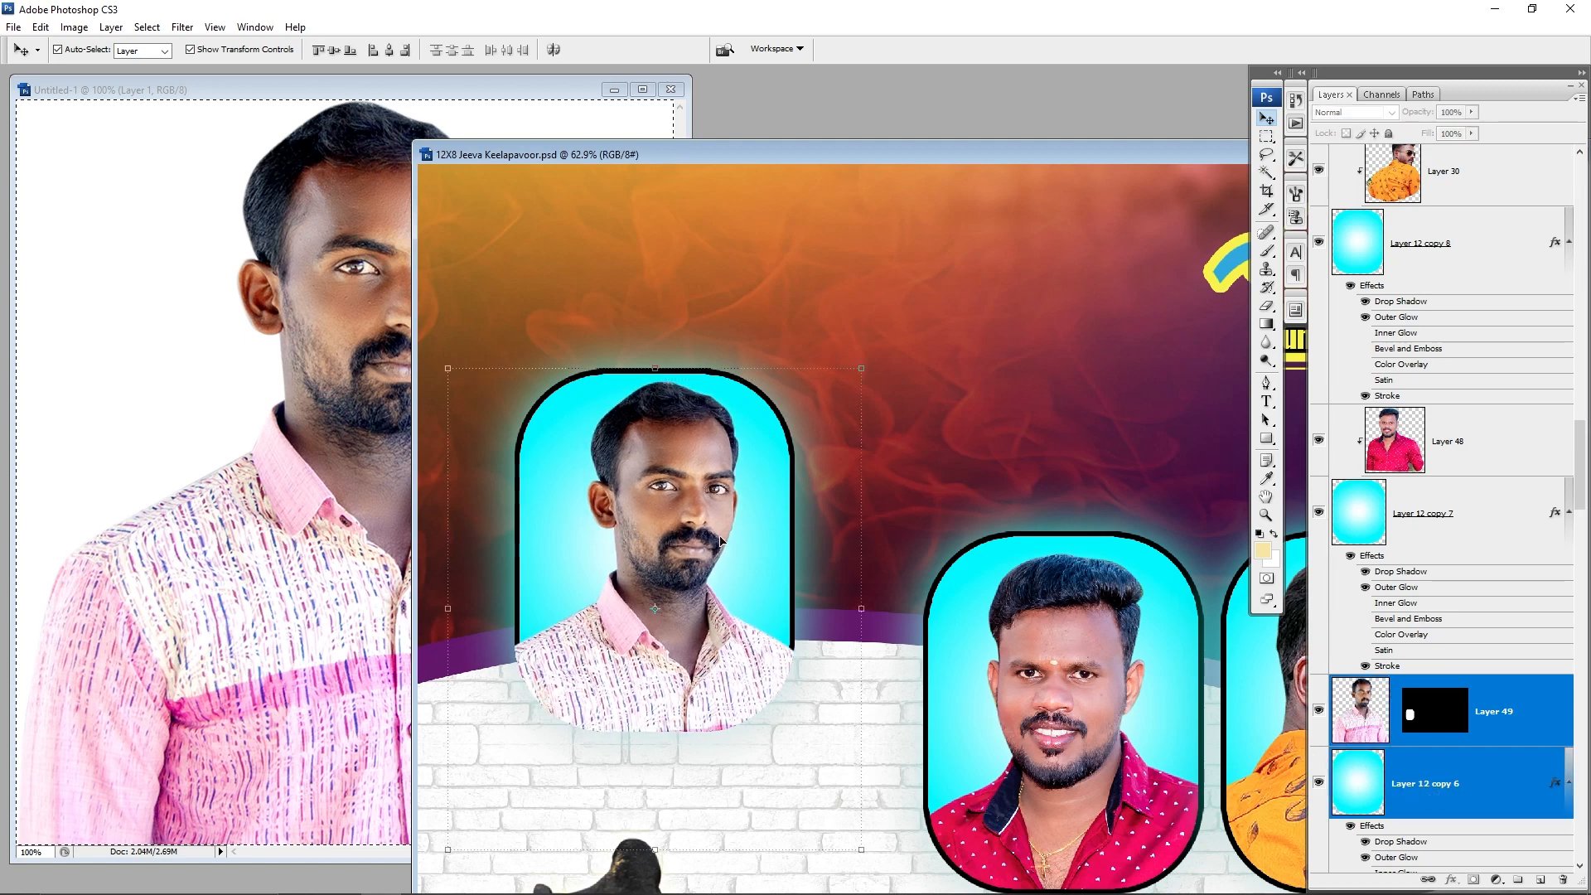
mouse_move(772, 537)
mouse_down()
mouse_move(912, 497)
mouse_move(730, 503)
mouse_move(877, 586)
mouse_move(781, 554)
mouse_up()
right_click(705, 648)
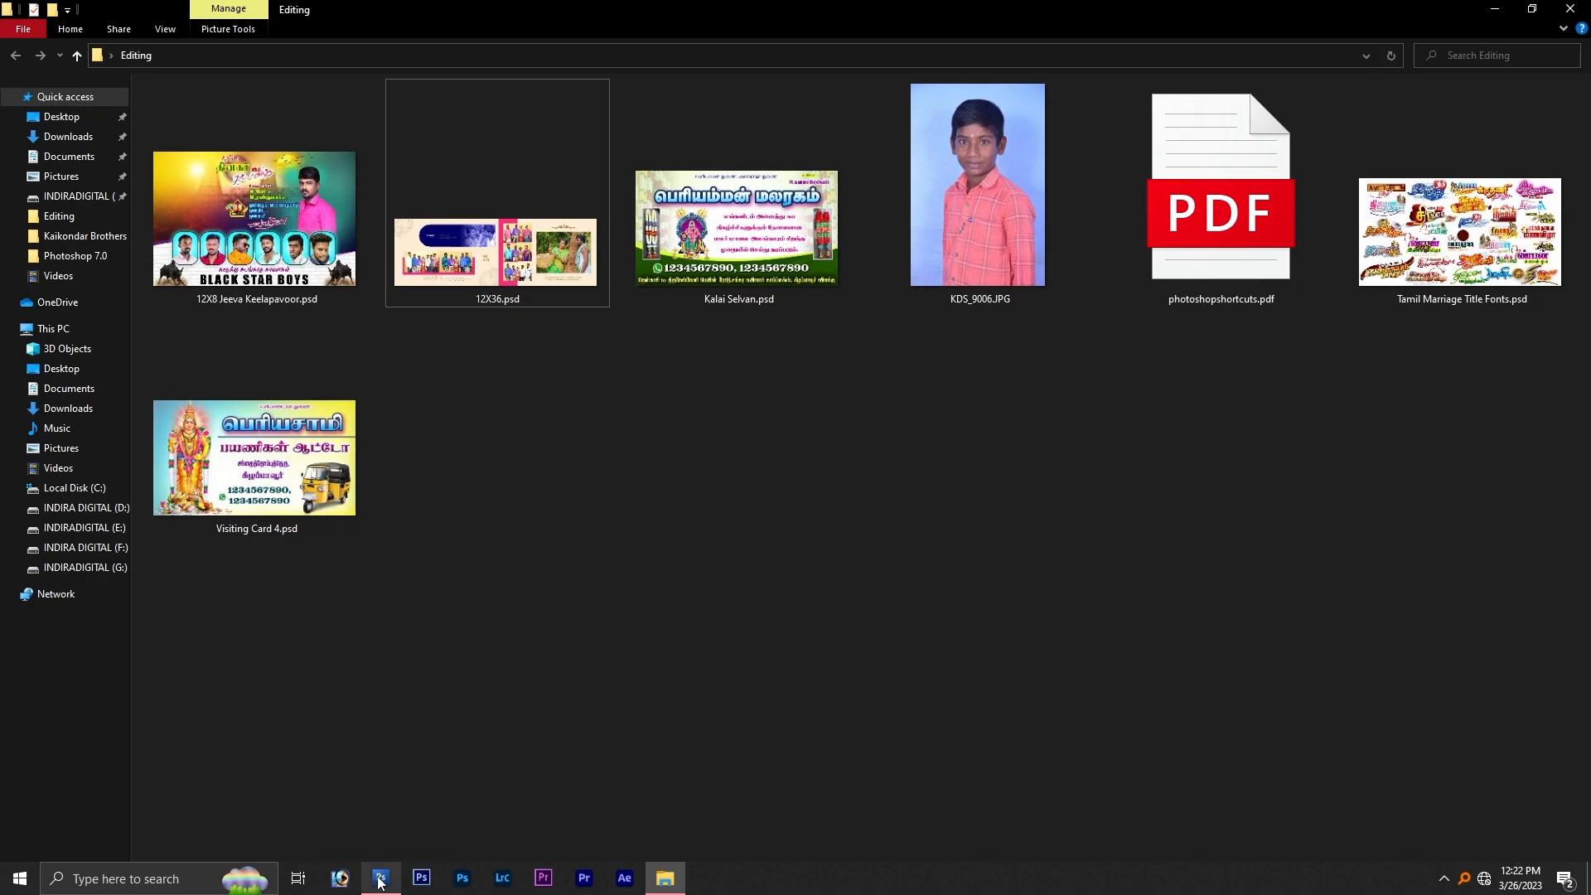
Step: Switch from the Editing folder to Photoshop and close the application
click(380, 880)
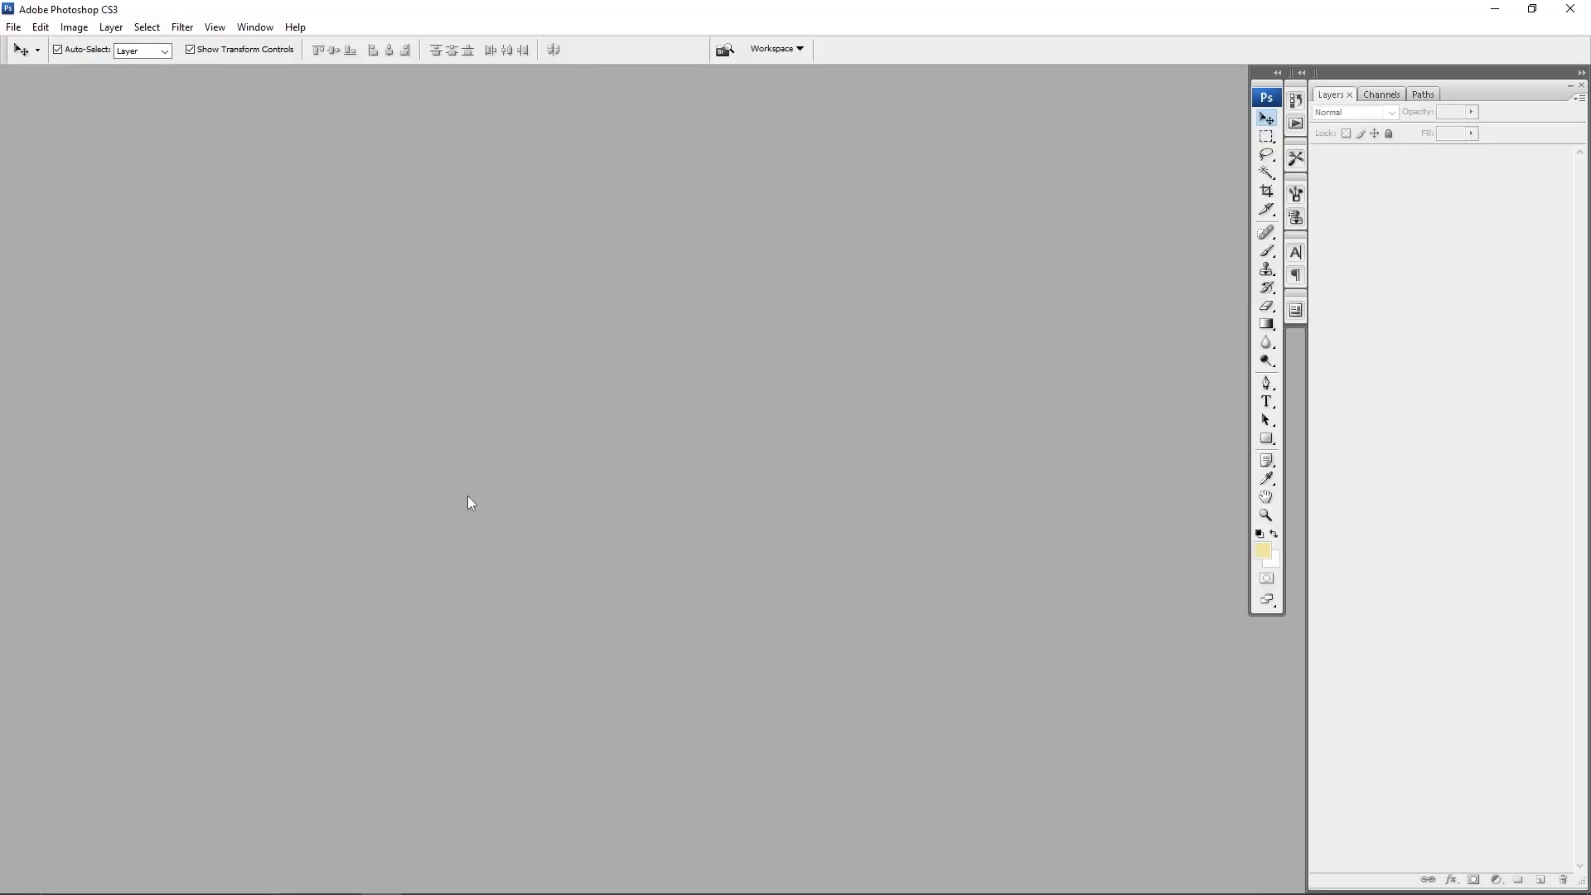
click(1570, 8)
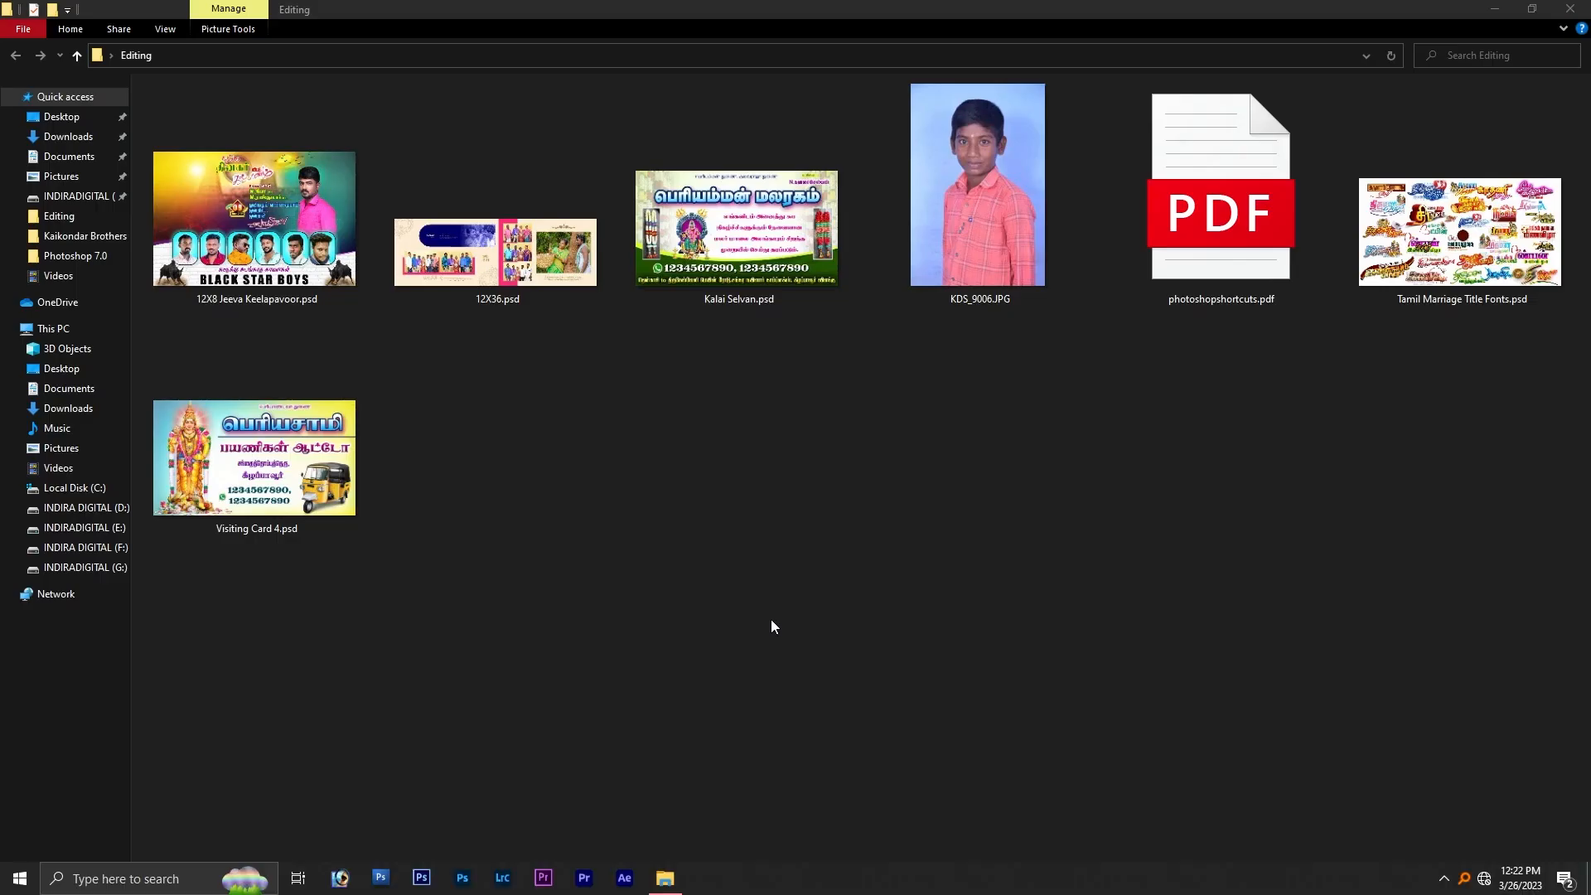